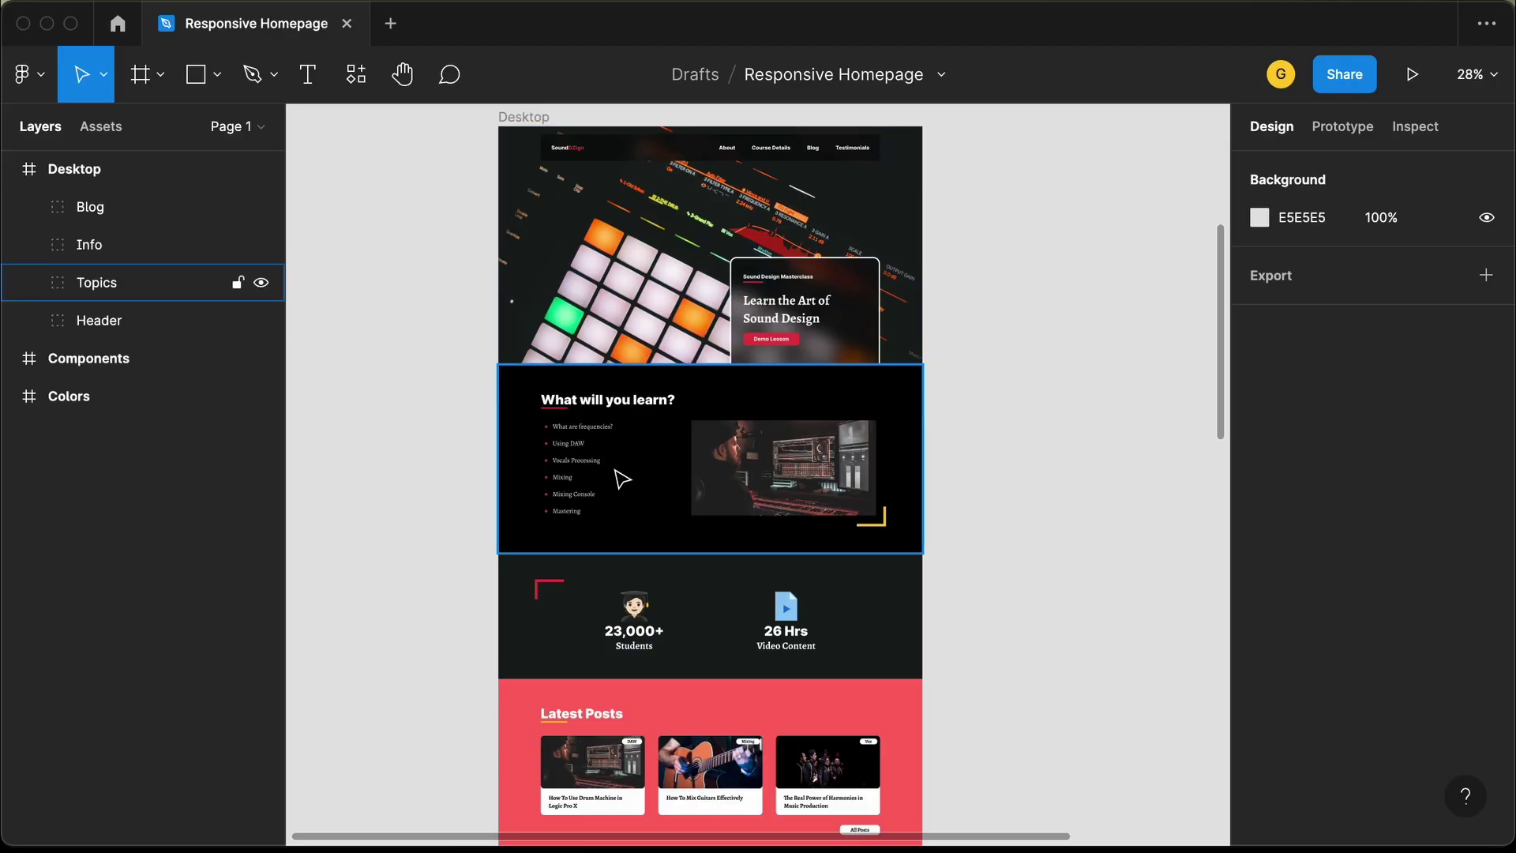
Scroll down the Desktop frame to review its lower sections
scroll(623, 476, down, 3)
scroll(647, 528, down, 3)
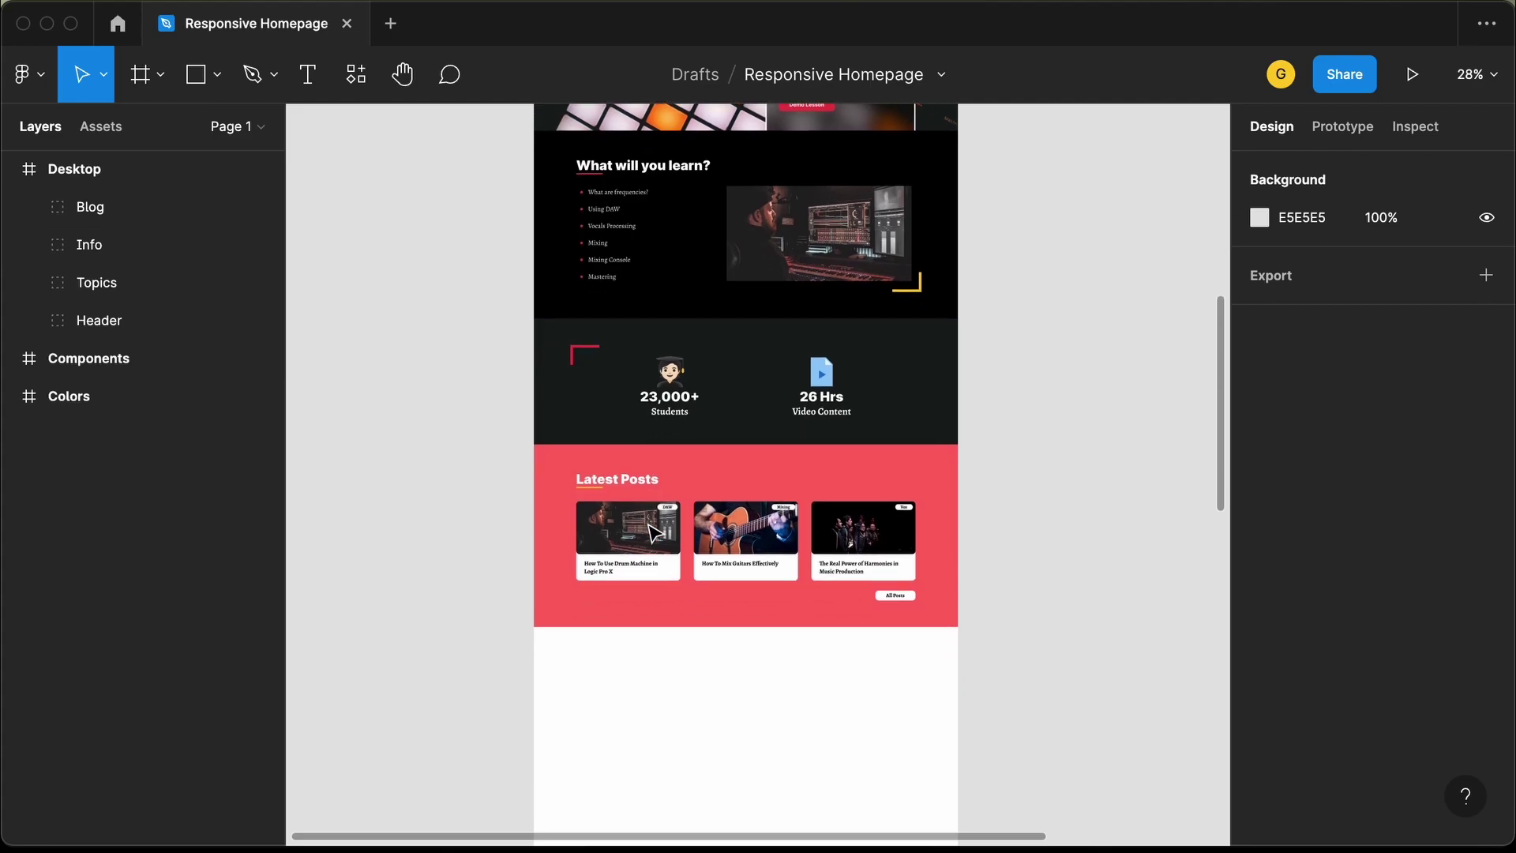
Inspect the testimonials and footer of Desktop.png in Preview, then return to Figma
key(super+Tab)
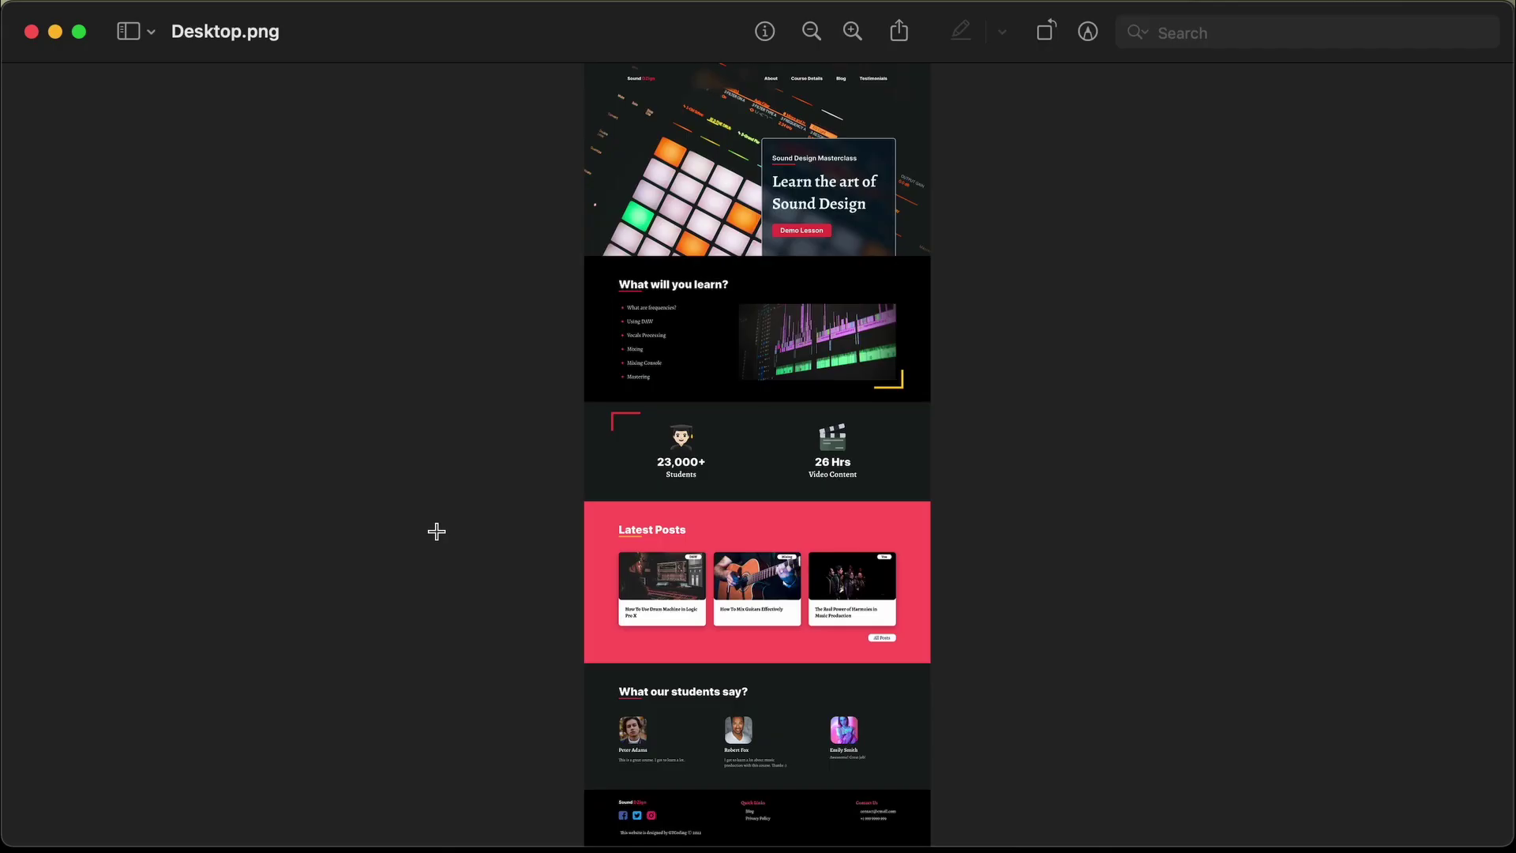
scroll(663, 469, up, 5)
scroll(744, 610, down, 5)
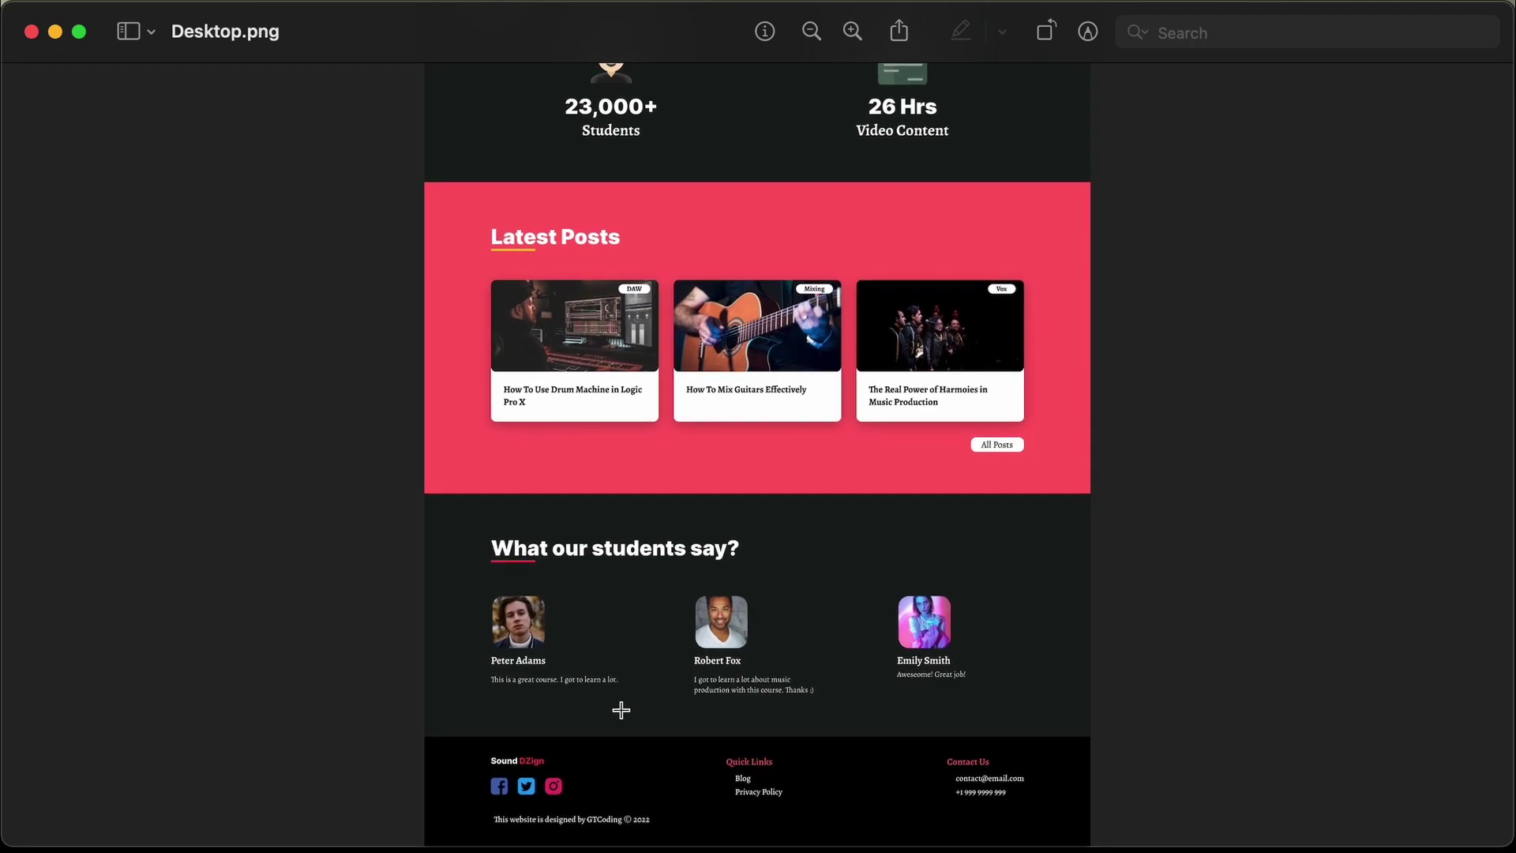
scroll(621, 710, up, 3)
scroll(621, 710, down, 2)
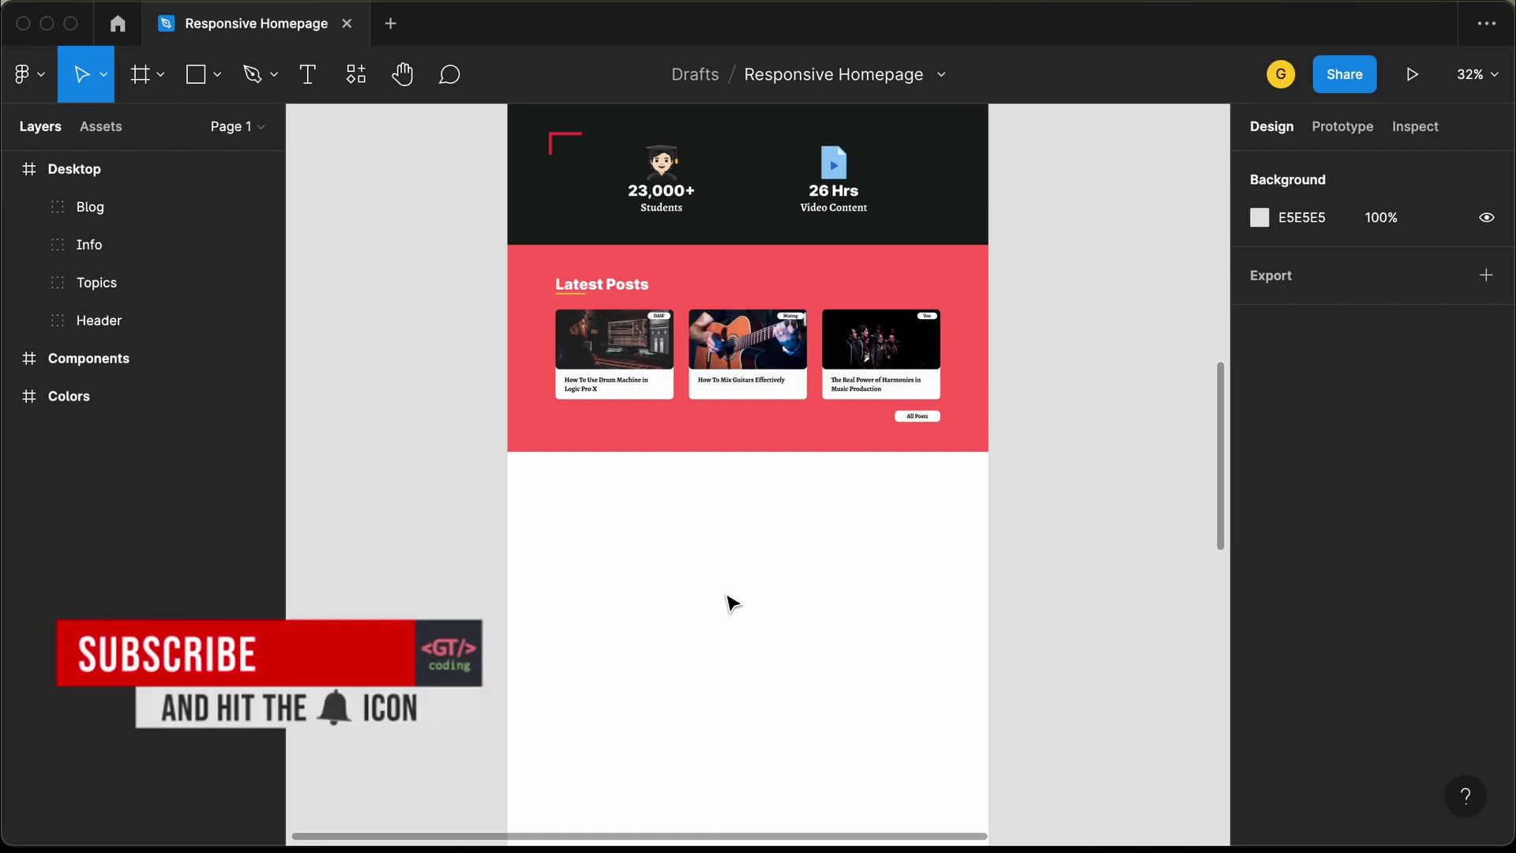
Draw a rectangle below Latest Posts at X 0, sized 1280×743
scroll(731, 604, right, 3)
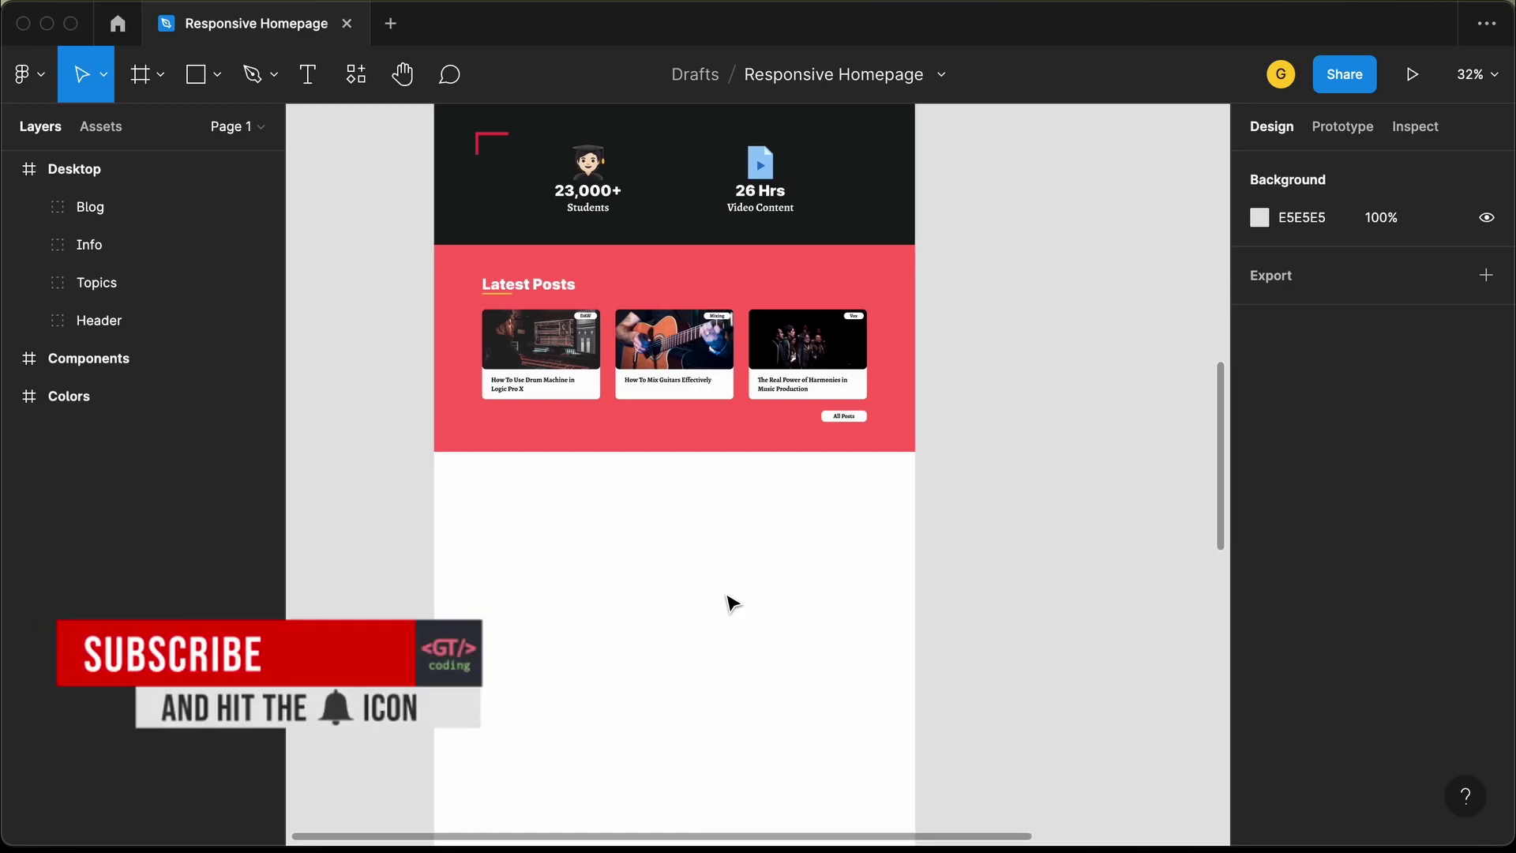
click(195, 75)
click(516, 524)
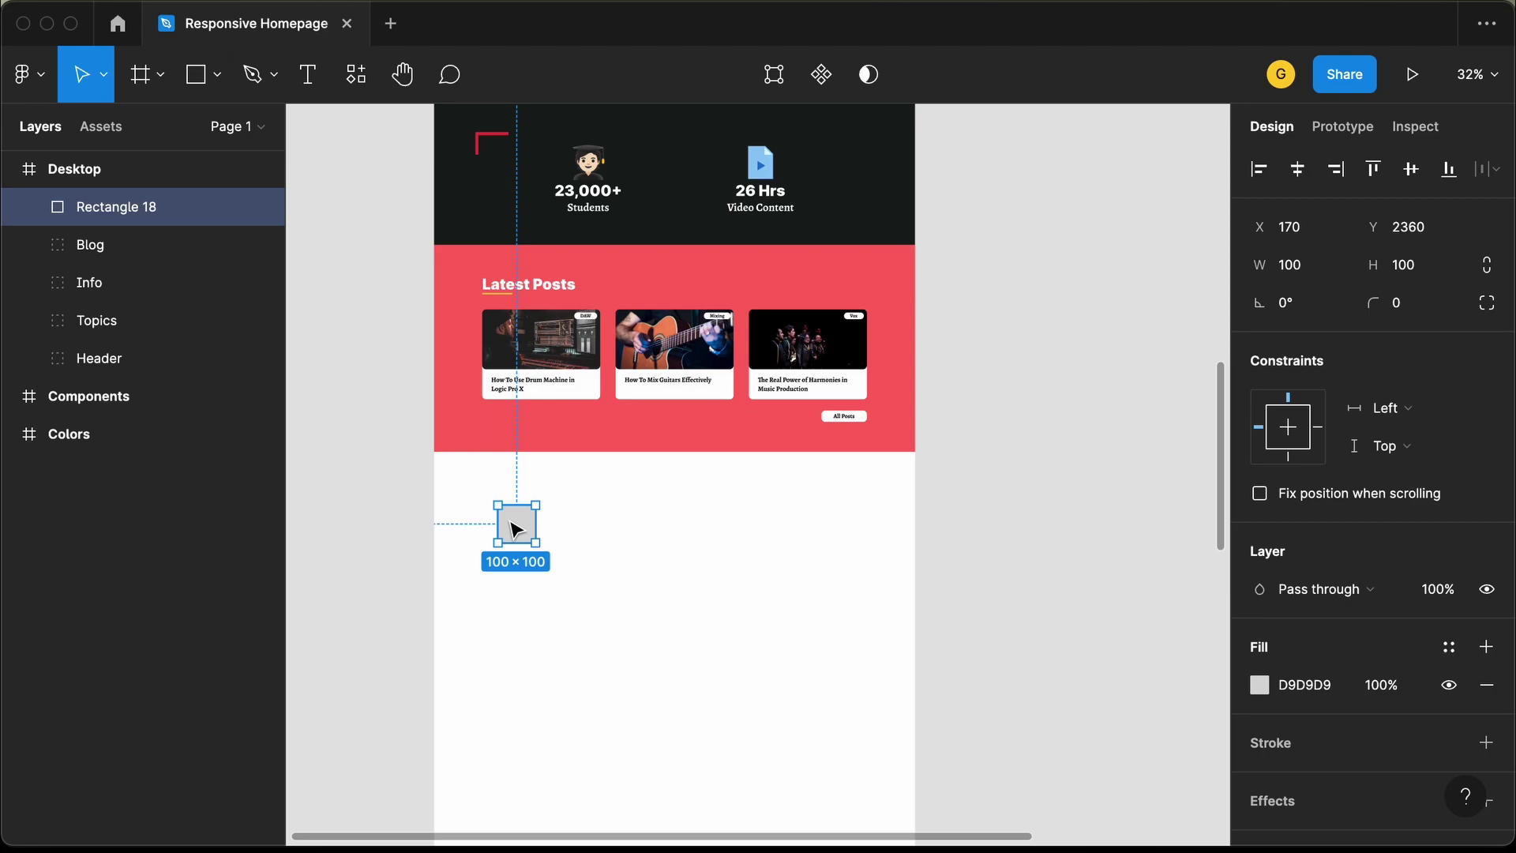
drag(516, 524, 916, 450)
scroll(734, 395, down, 3)
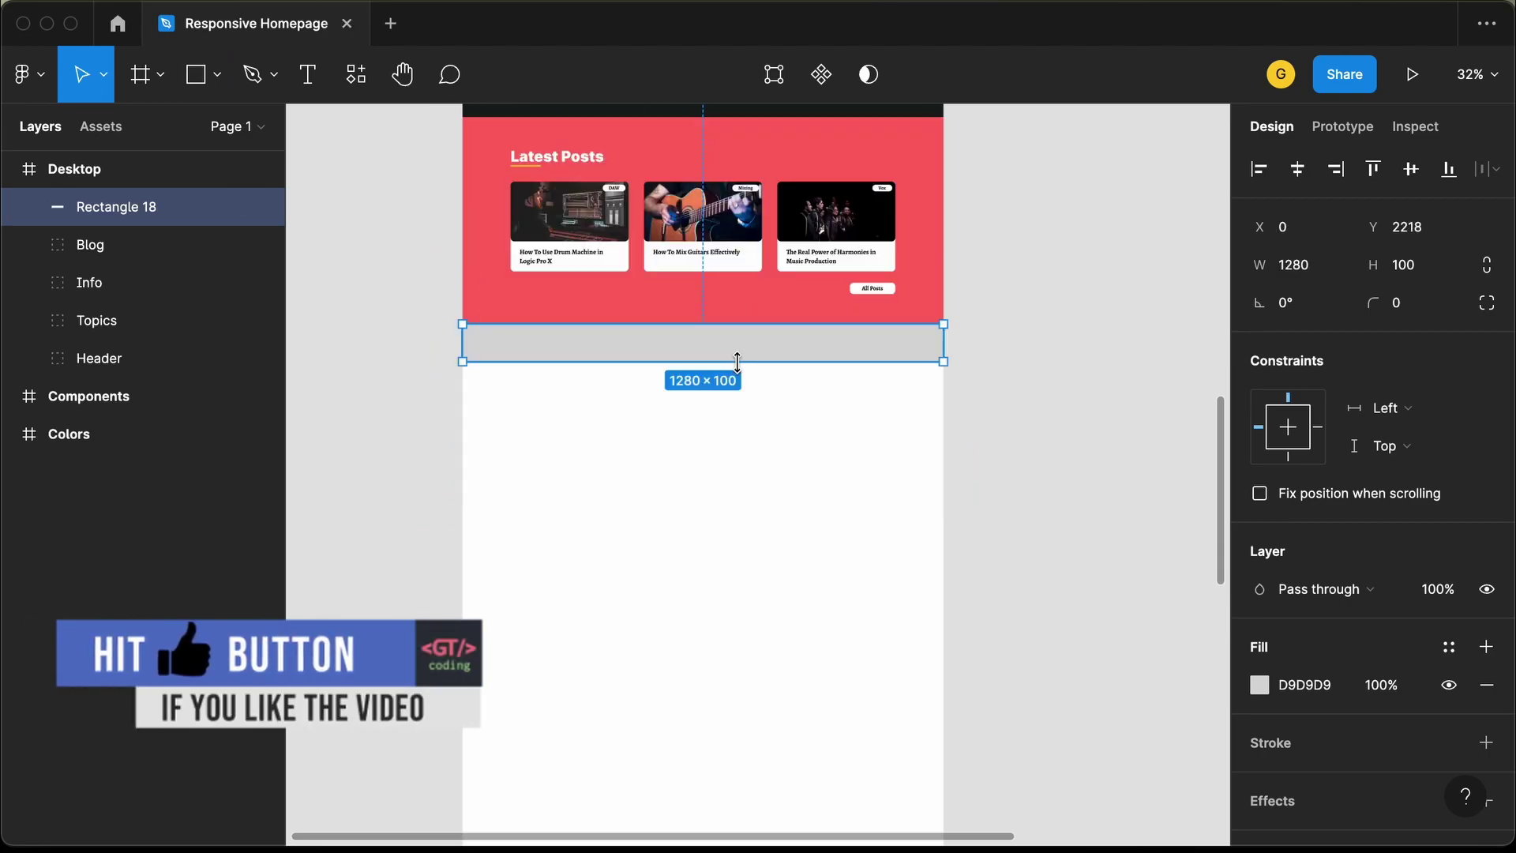
drag(737, 355, 740, 603)
scroll(1029, 484, down, 5)
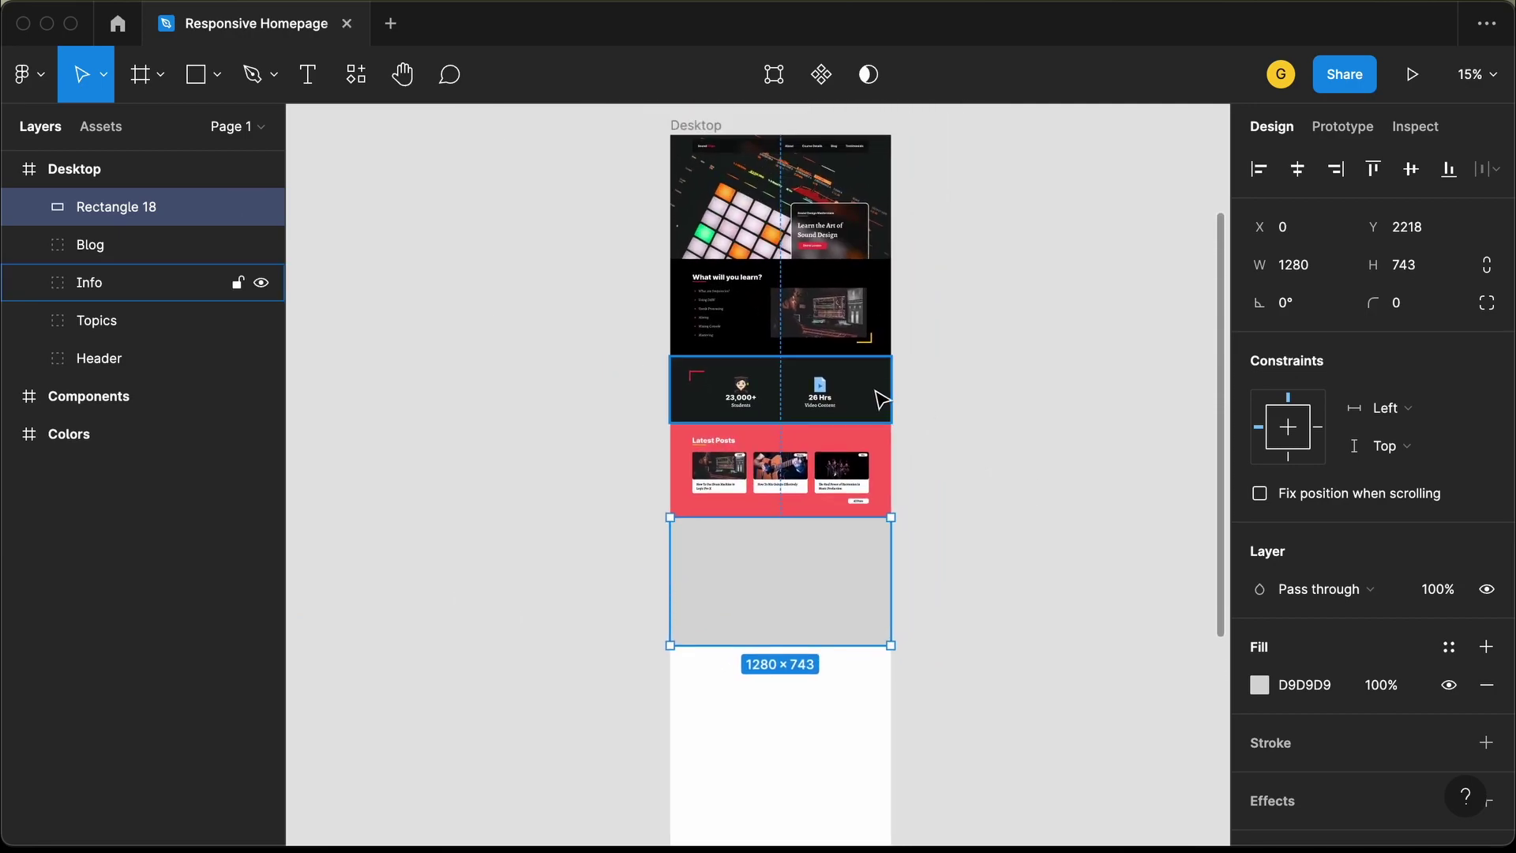
Fill the rectangle with the Info section's dark 181E1E colour and compare with the reference
click(1259, 688)
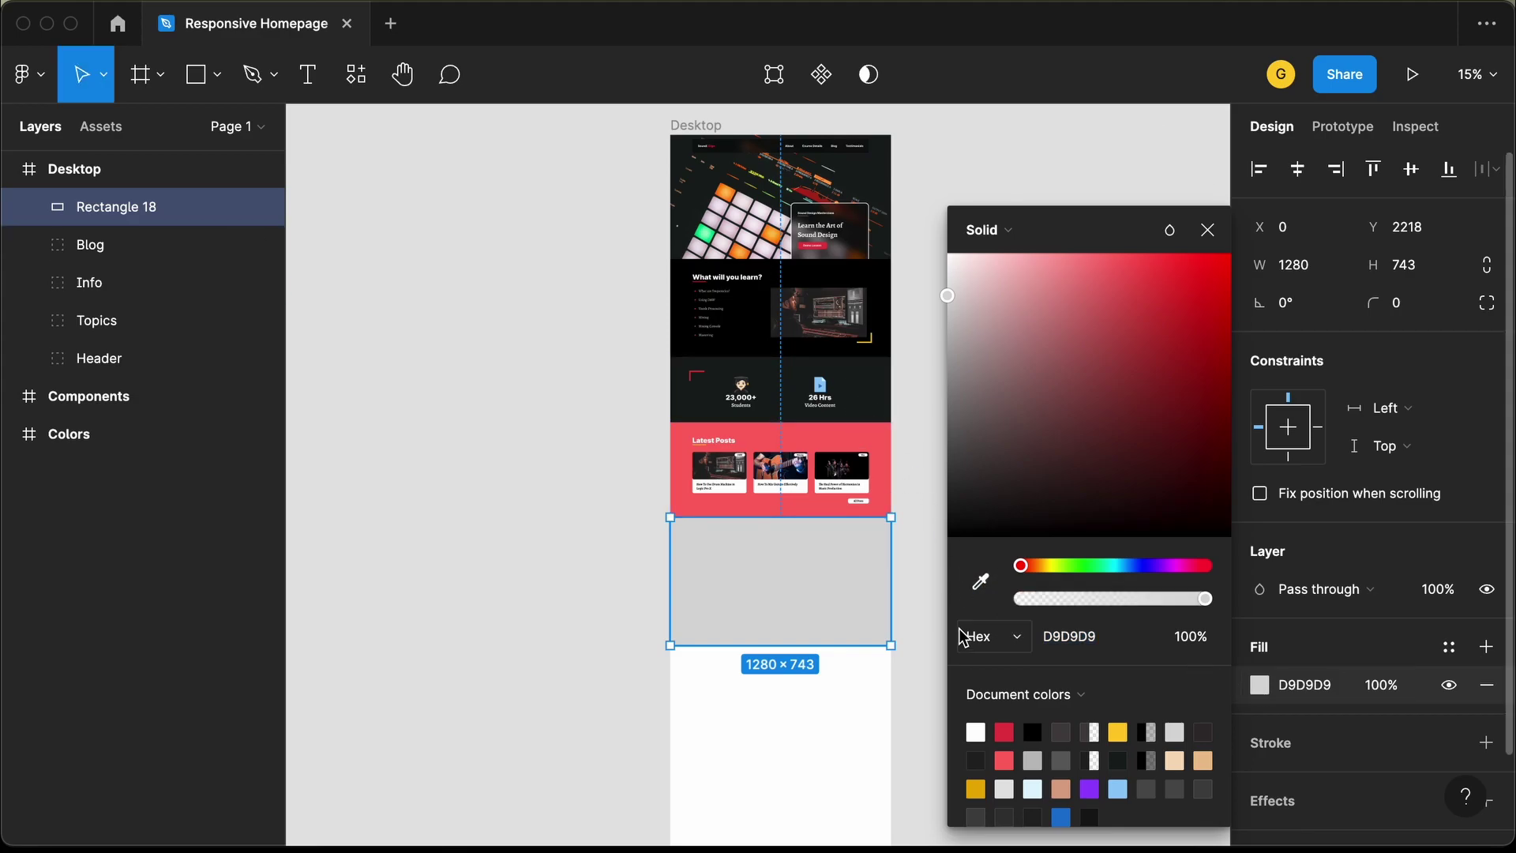
click(979, 584)
click(863, 393)
key(Escape)
scroll(814, 570, up, 5)
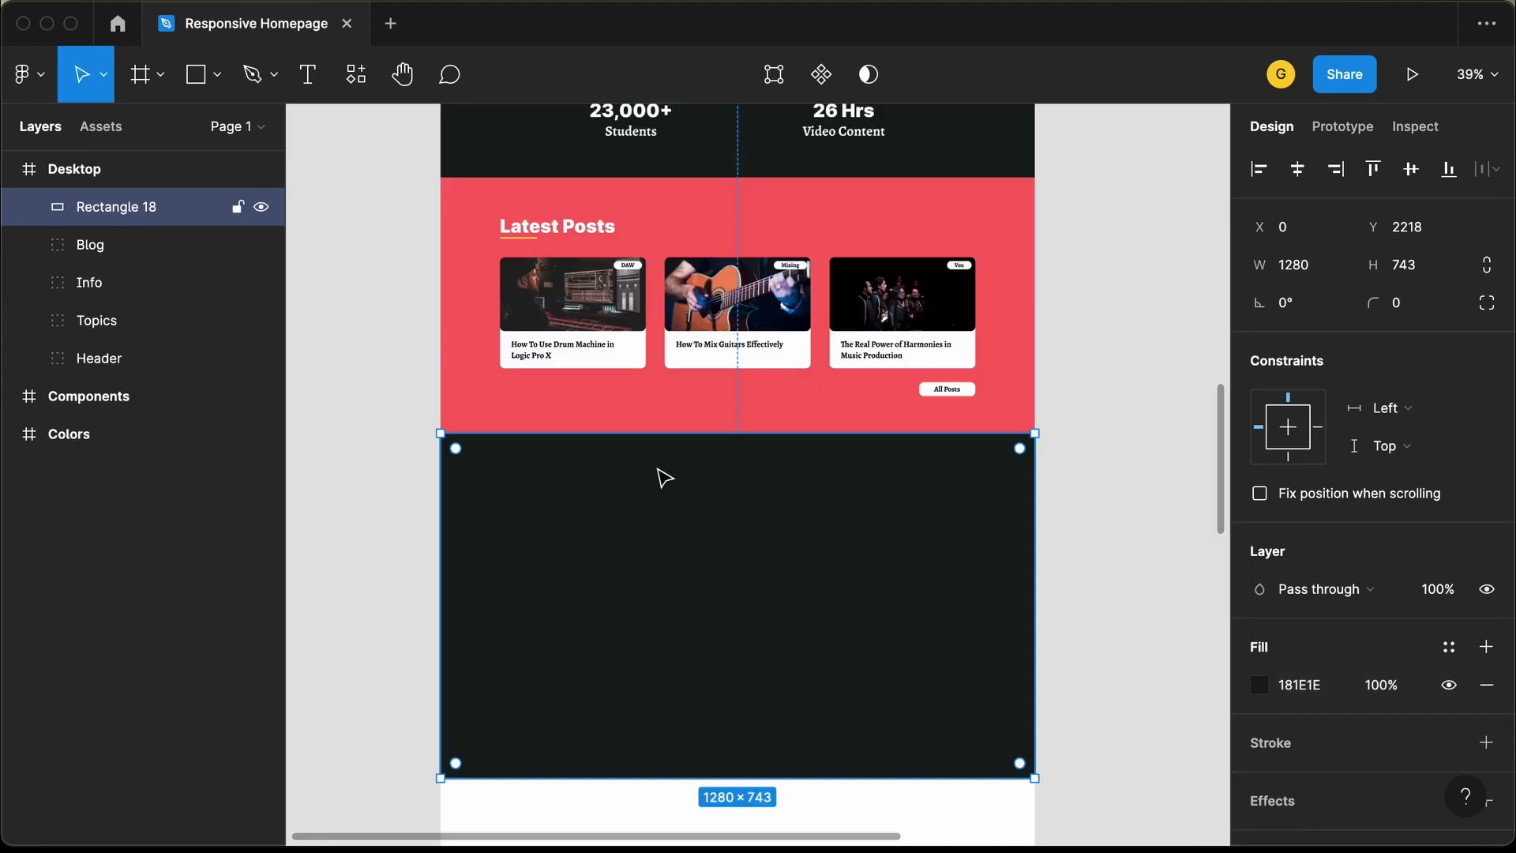
key(super+Tab)
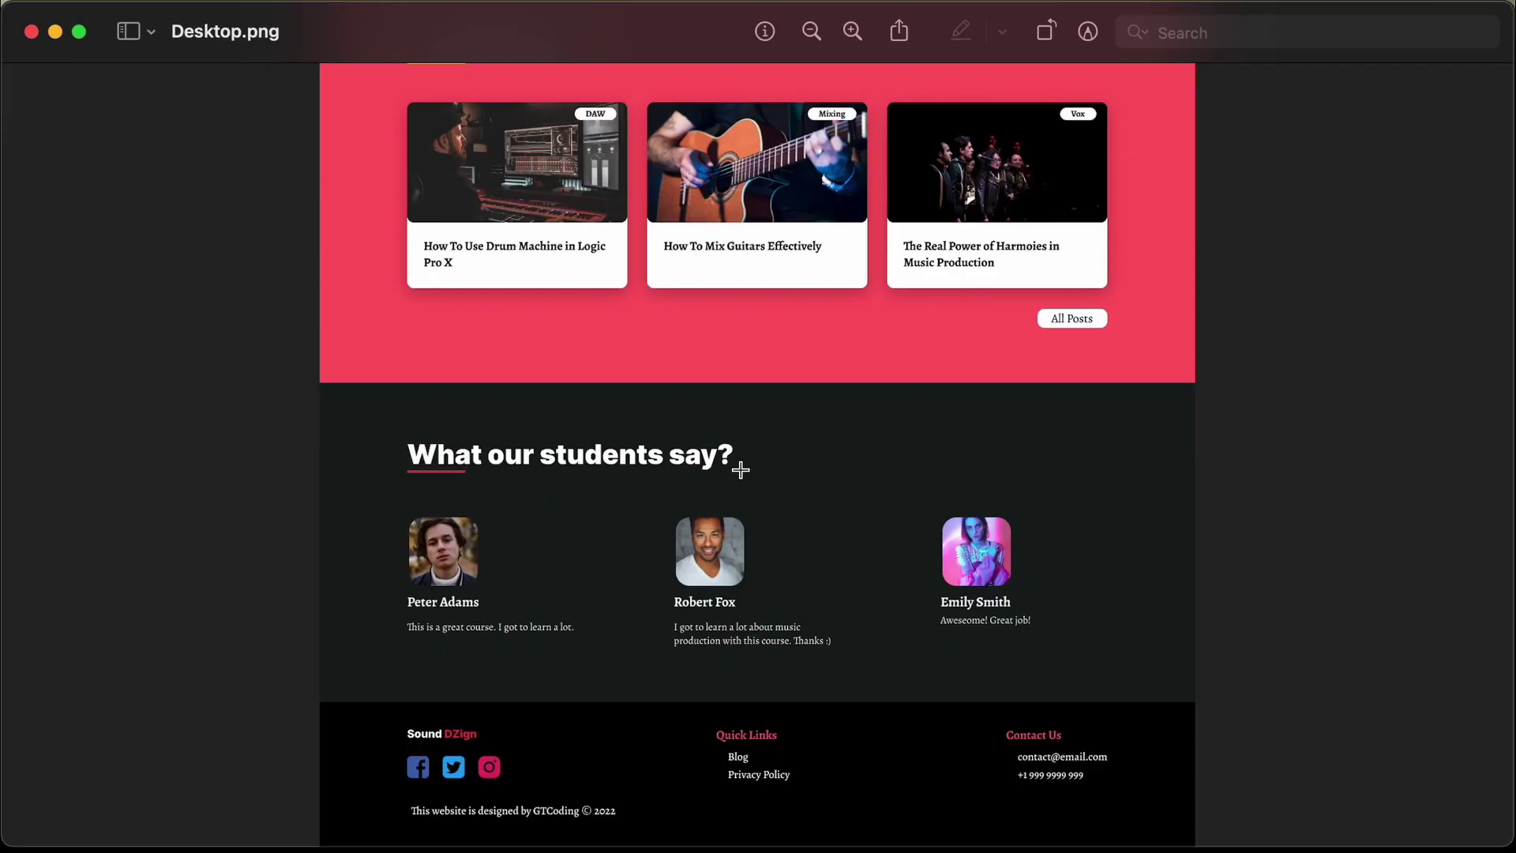
key(super+Tab)
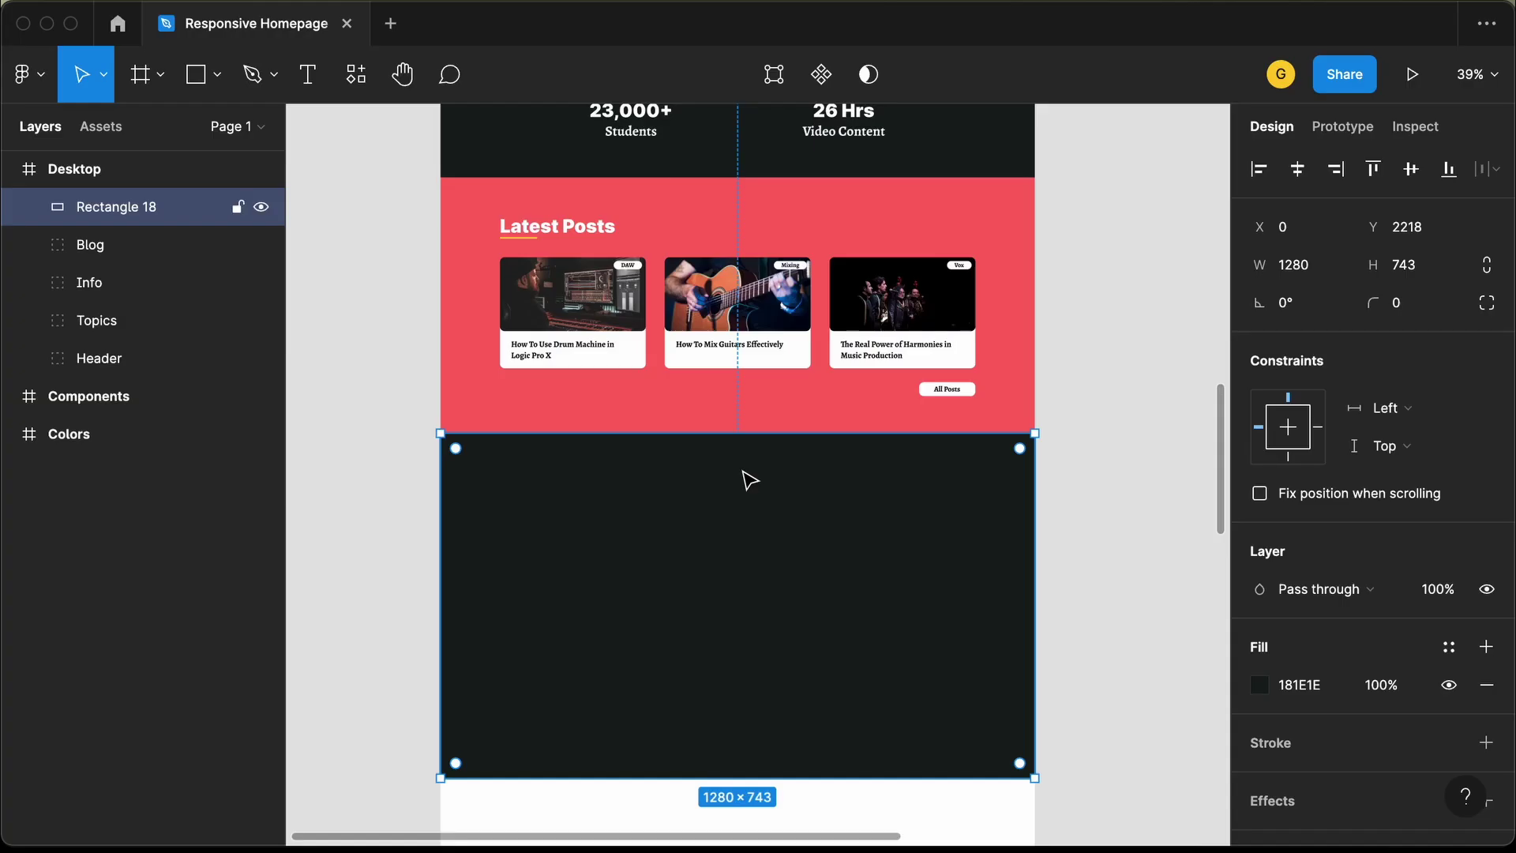
click(382, 403)
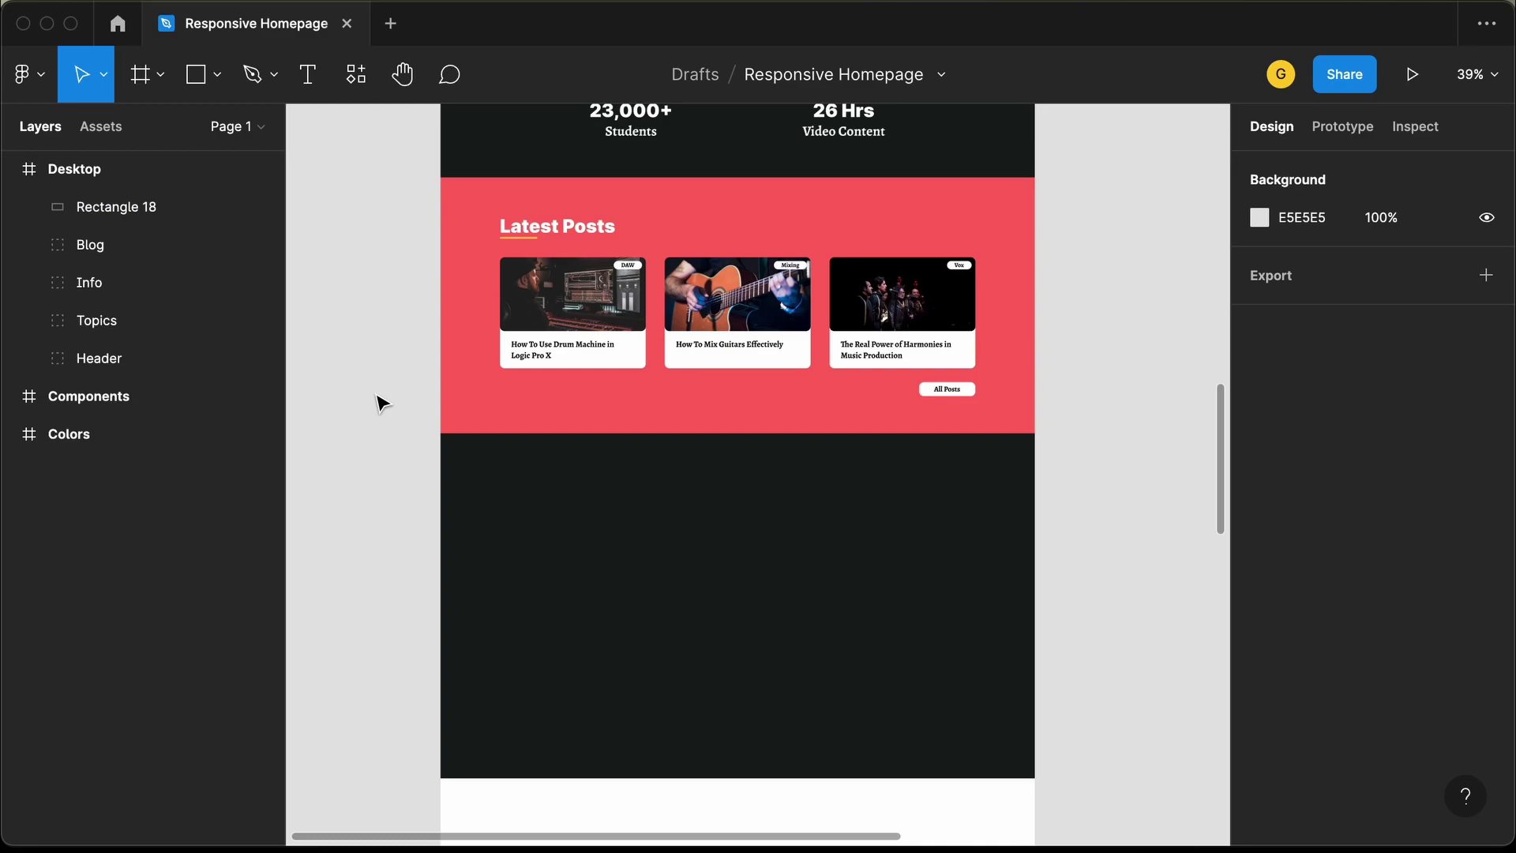
Place a Heading component from Assets in the dark section, 128 px from the left
click(101, 125)
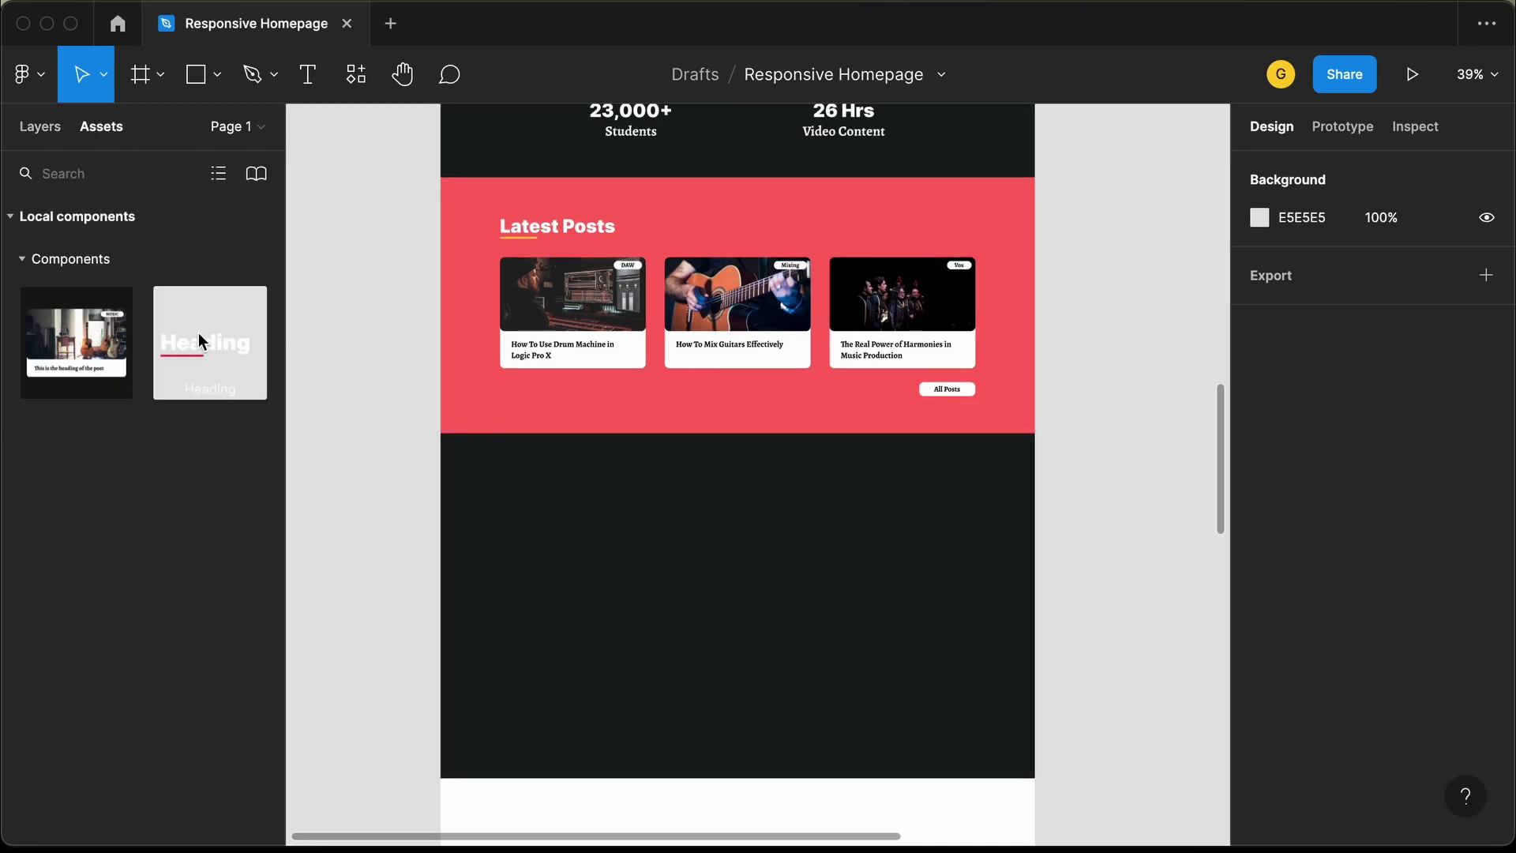
drag(197, 333, 565, 485)
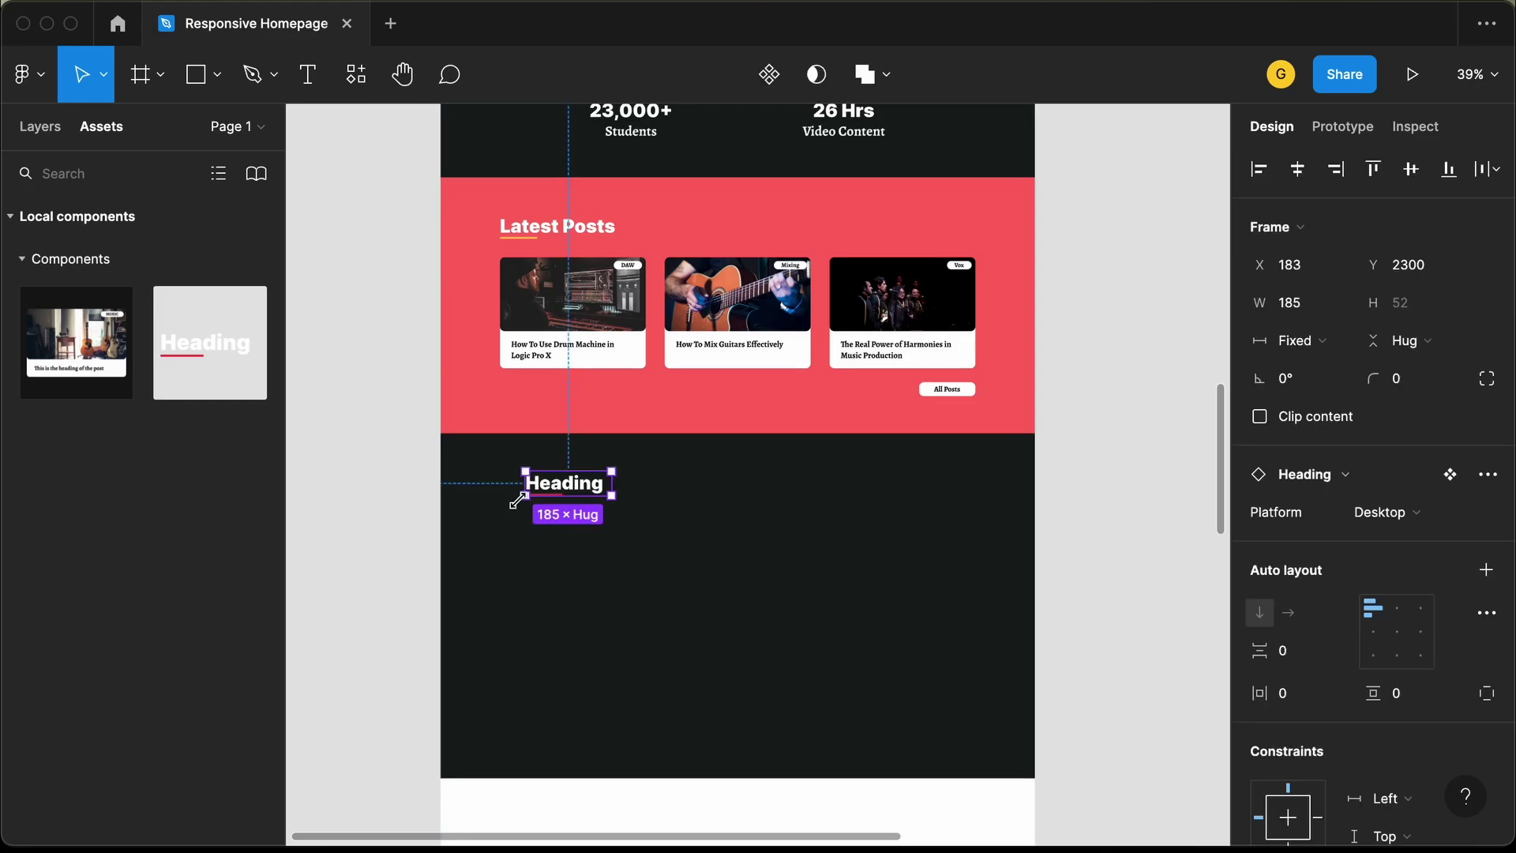
scroll(518, 496, up, 10)
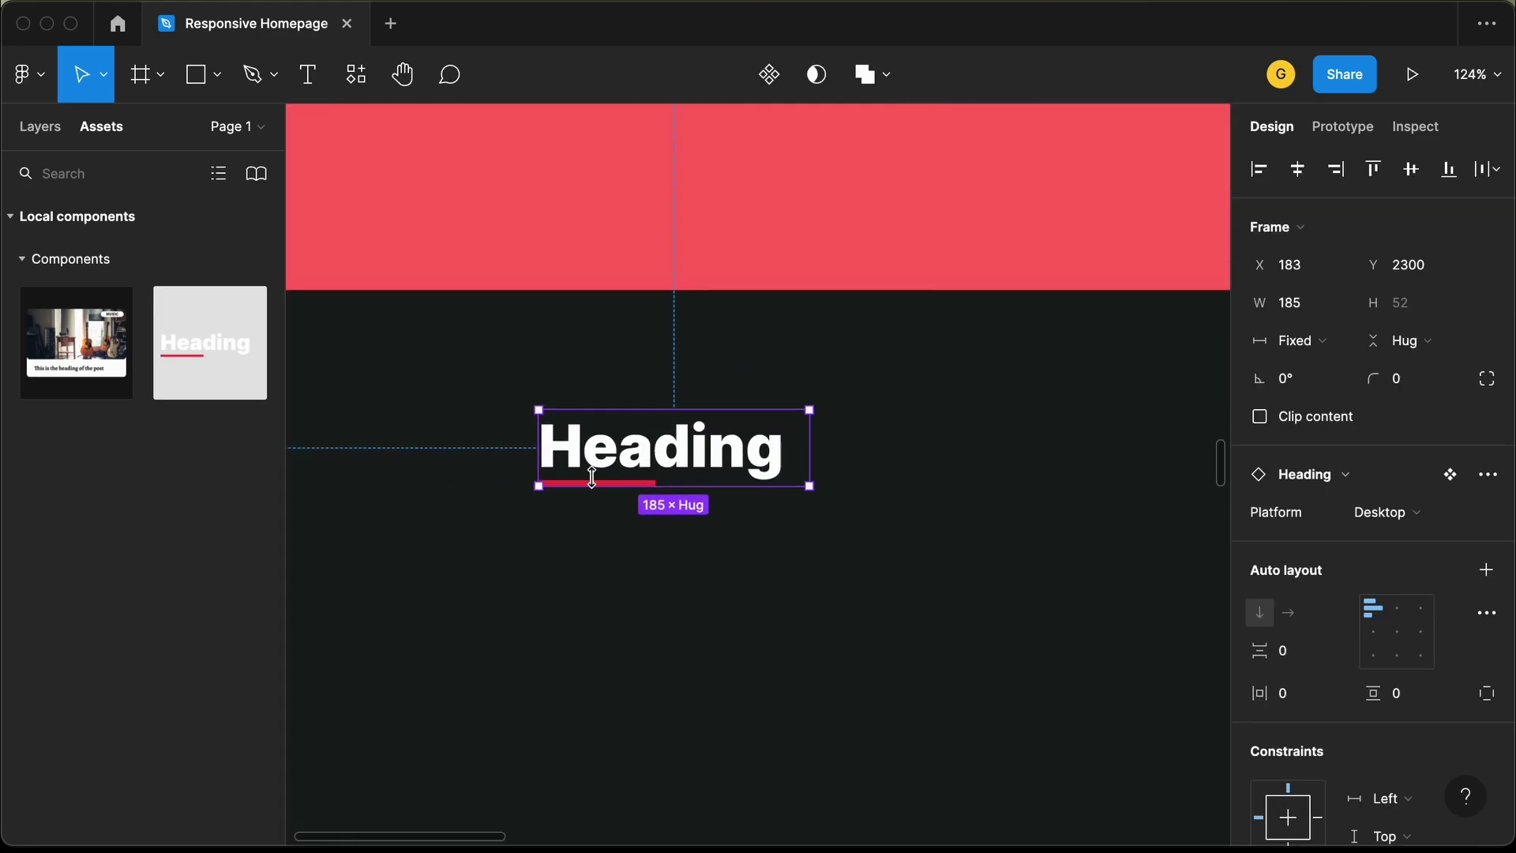
scroll(528, 506, down, 5)
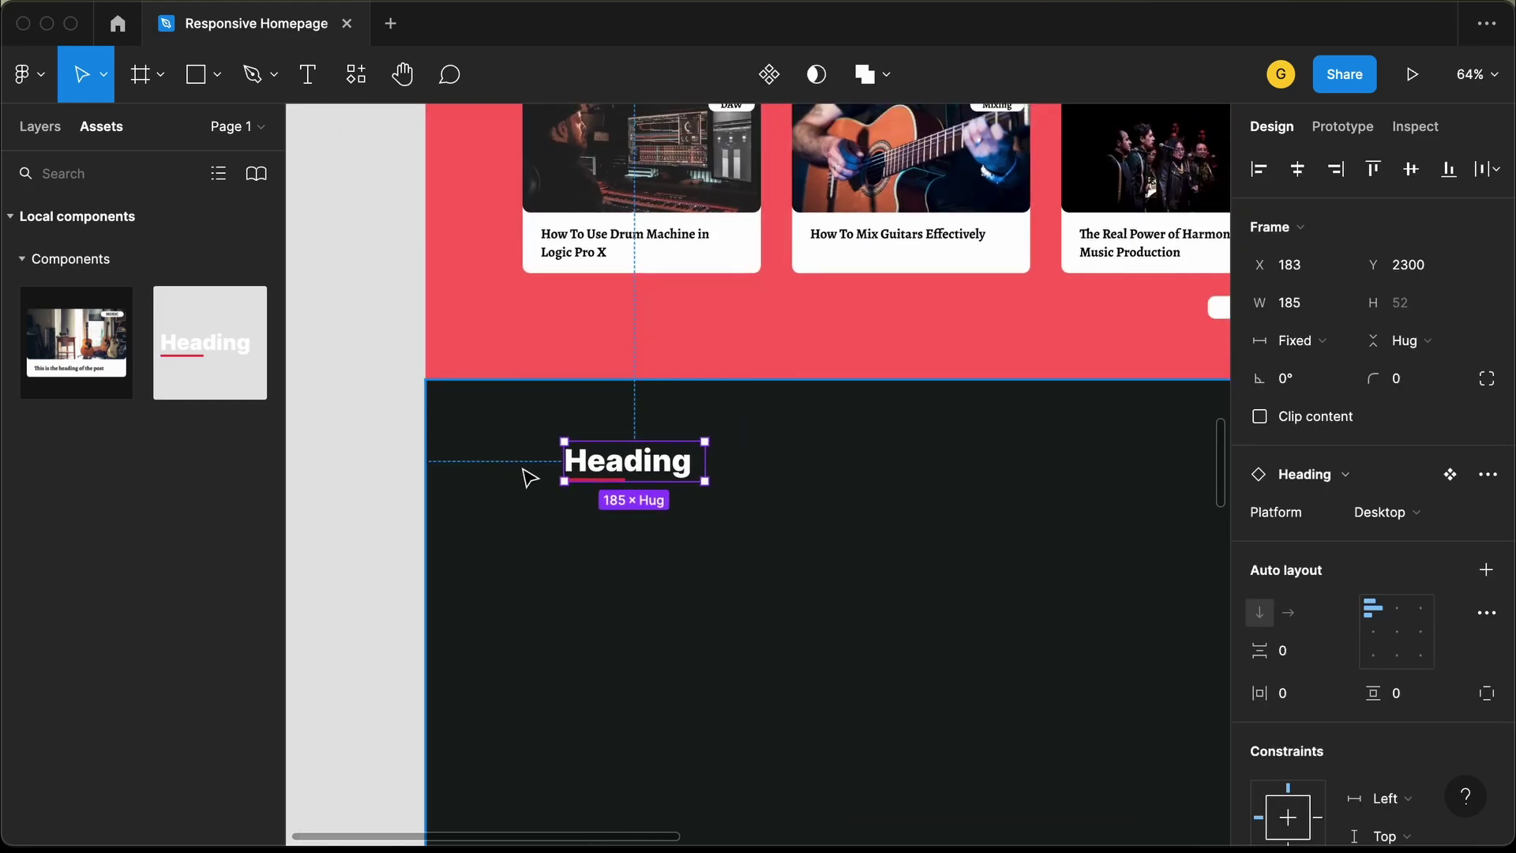
key(shift+Left)
key(shift+Left)
key(shift+Left)
key(shift+Left)
key(shift+Left)
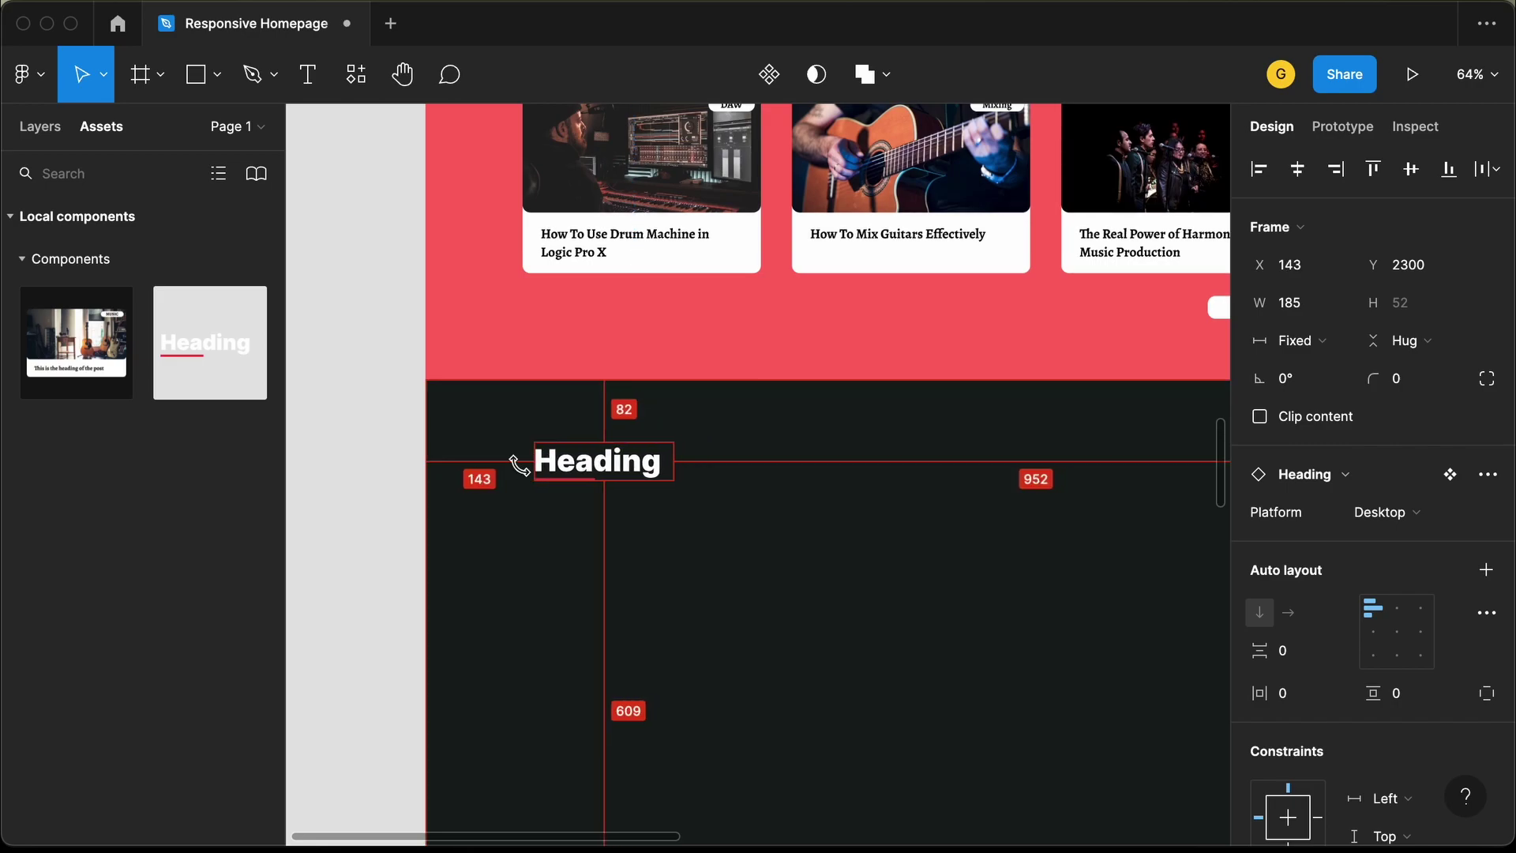
key(Left)
key(Left)
key(Left)
key(Left)
key(Left)
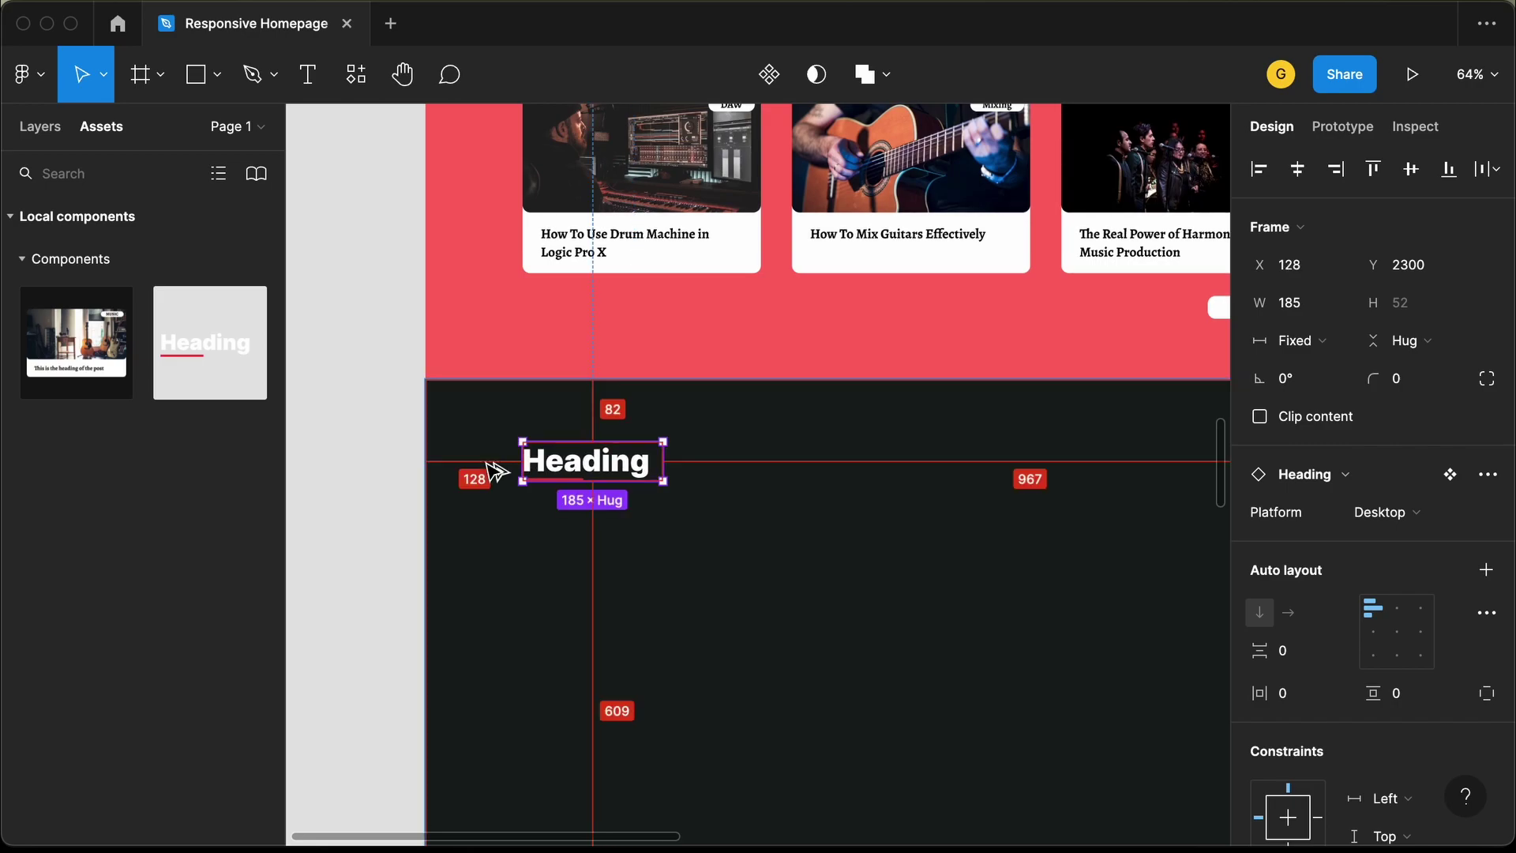
key(Up)
key(Up)
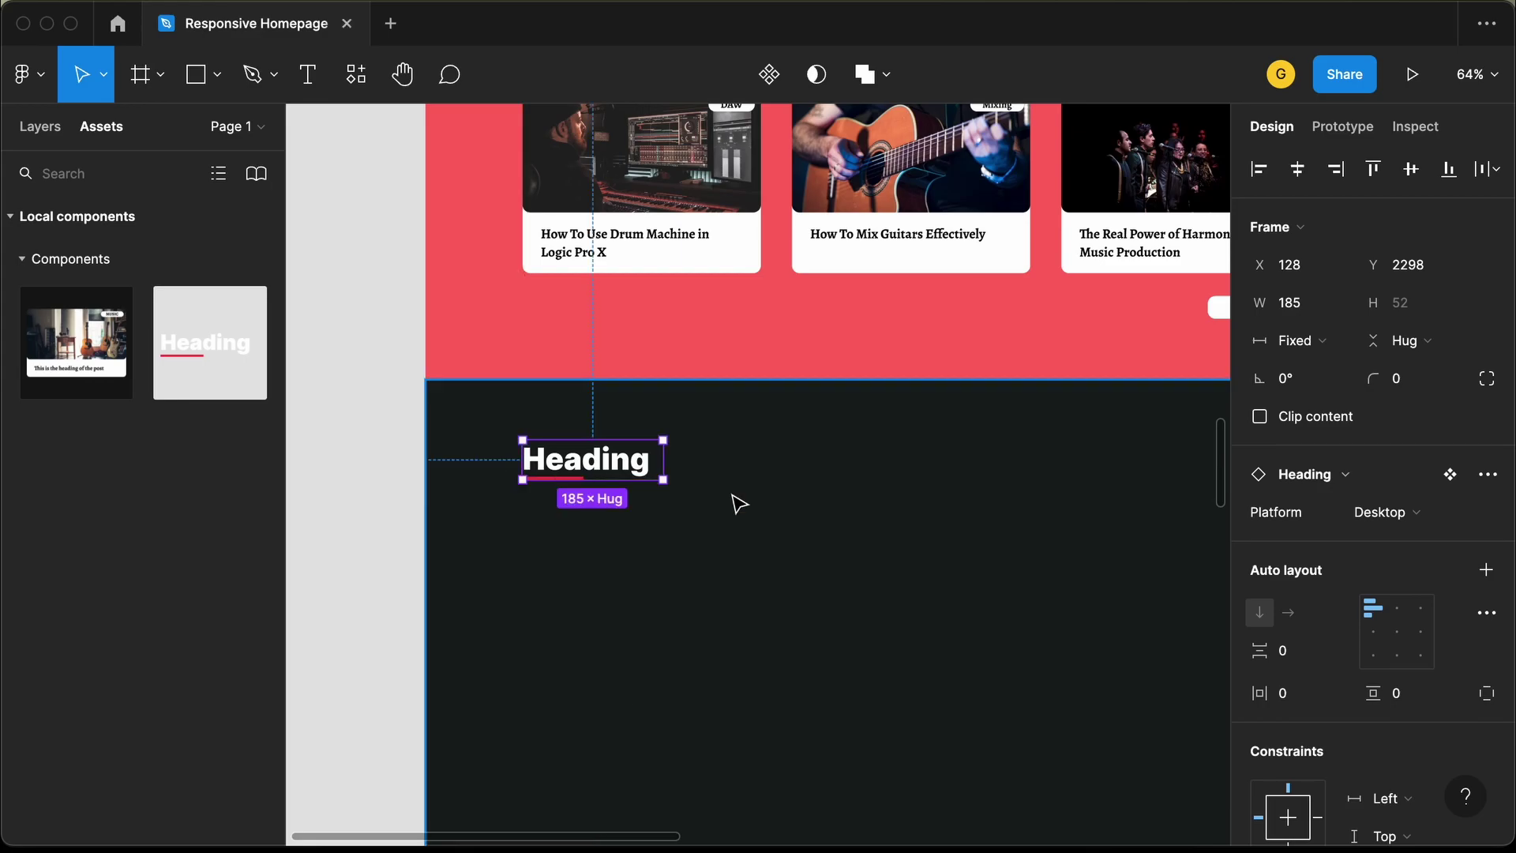
Widen the heading to 1024 and change its text to "What our students say?"
scroll(737, 501, down, 5)
scroll(738, 503, down, 5)
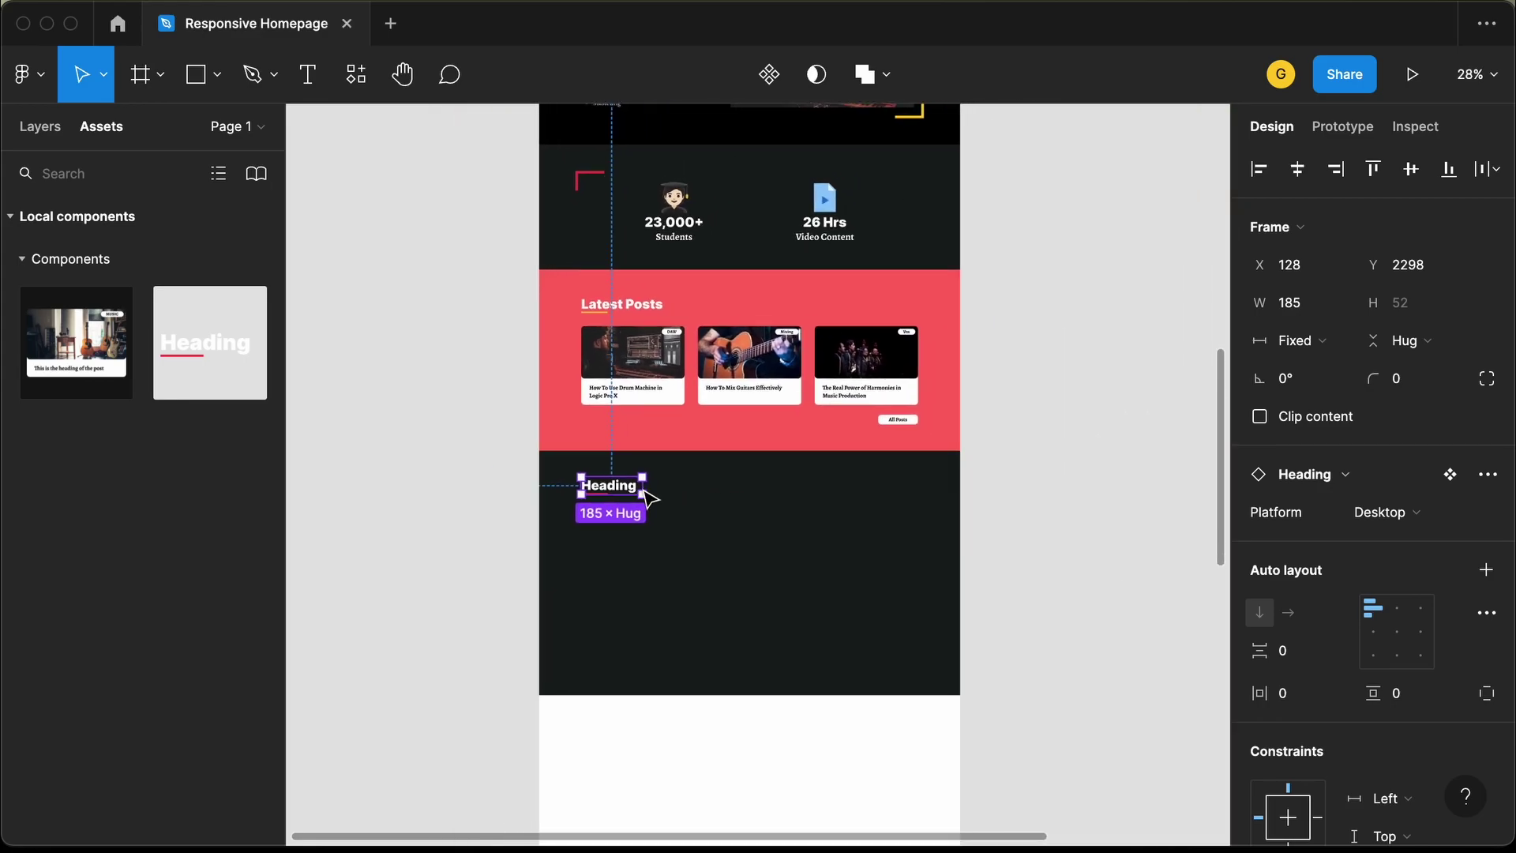
scroll(643, 489, up, 5)
scroll(644, 478, down, 3)
drag(524, 444, 1051, 444)
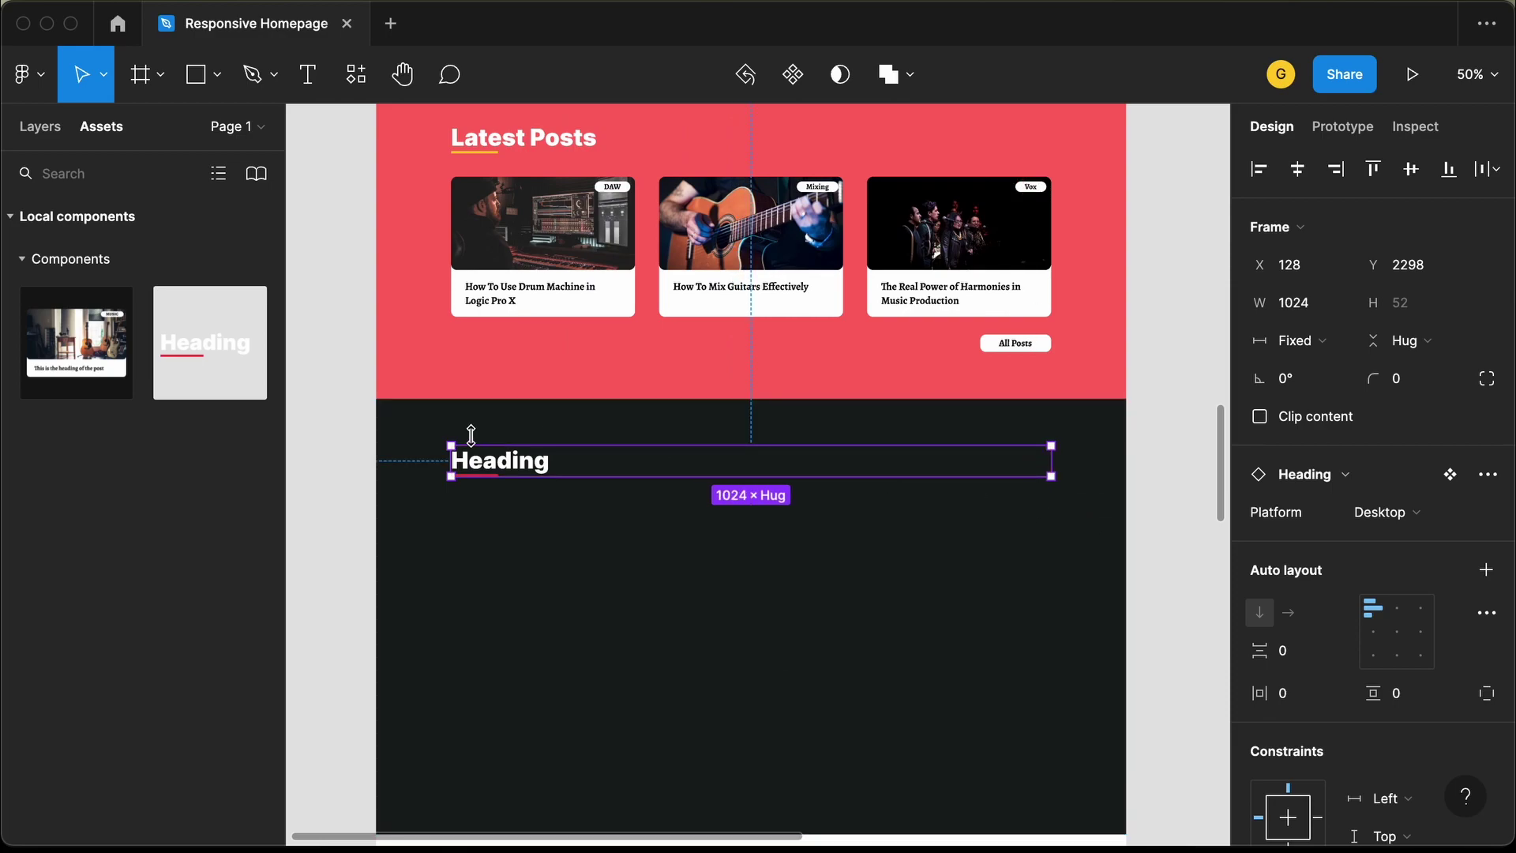
double_click(520, 467)
double_click(517, 462)
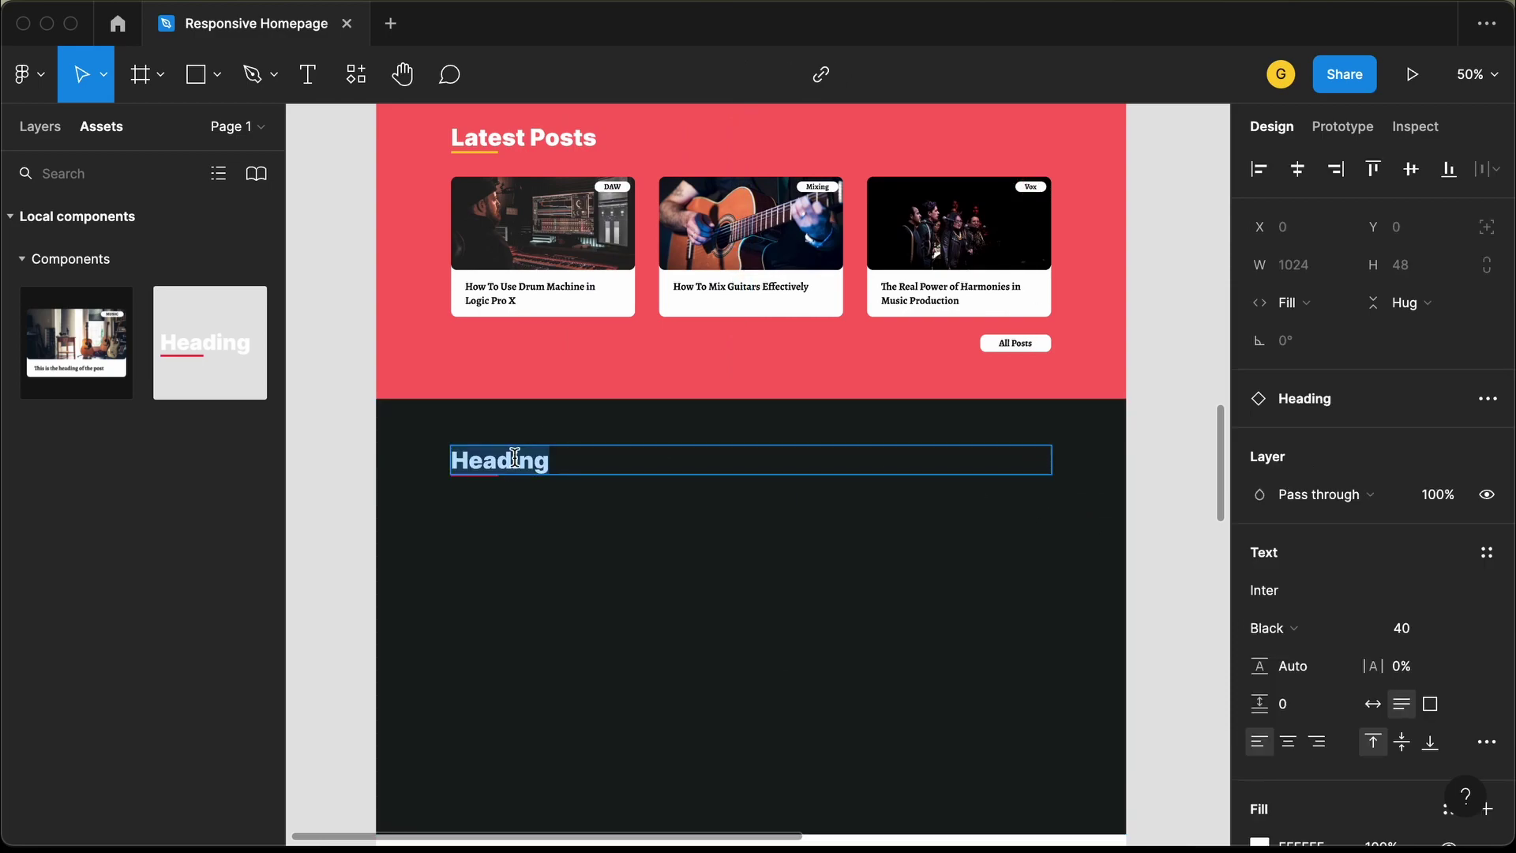
text(What our students say?)
key(Escape)
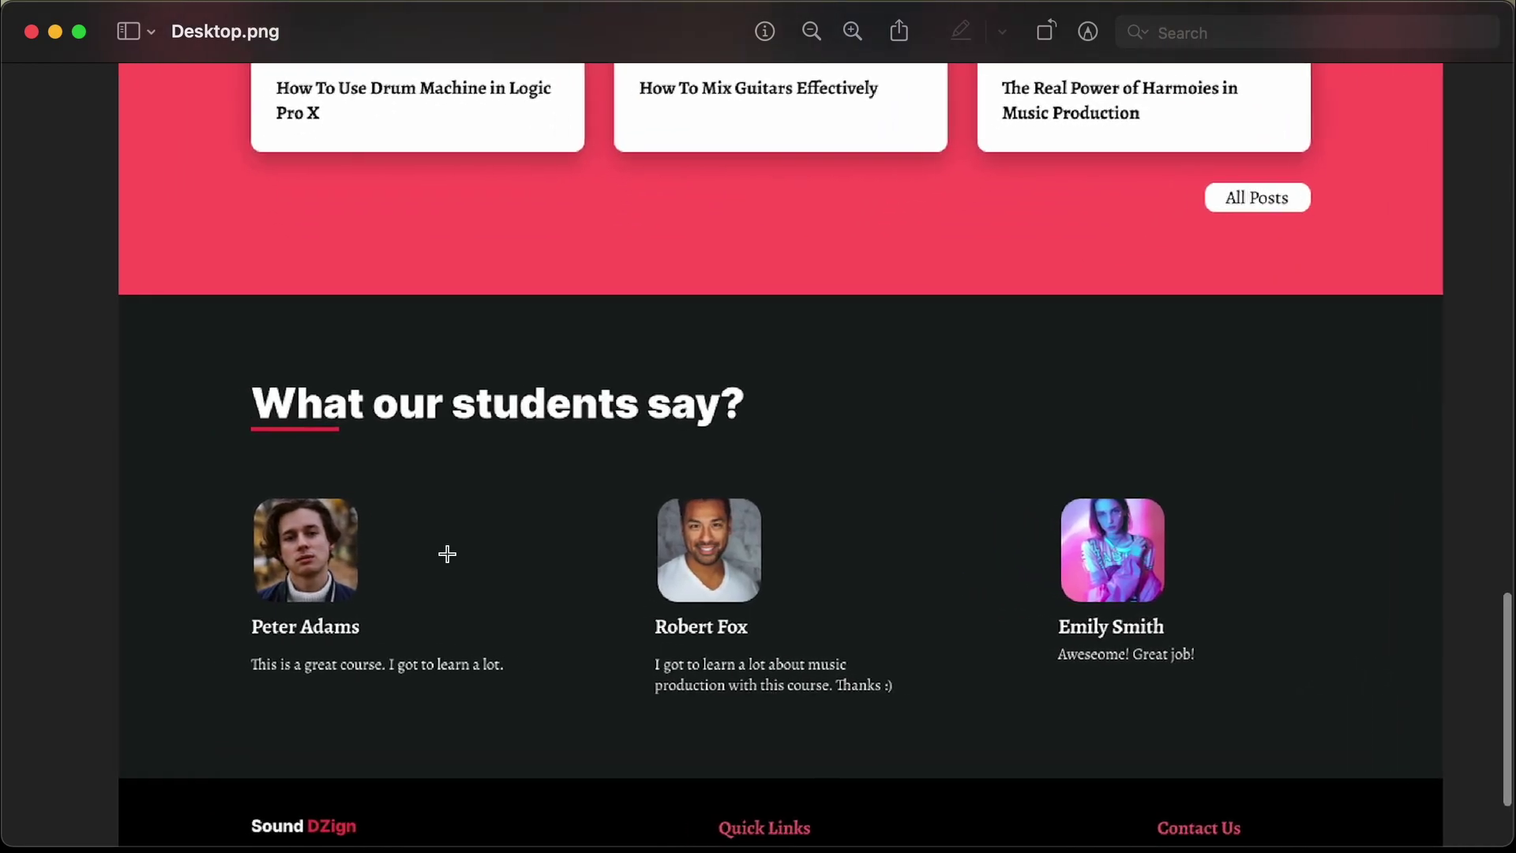
scroll(447, 554, down, 2)
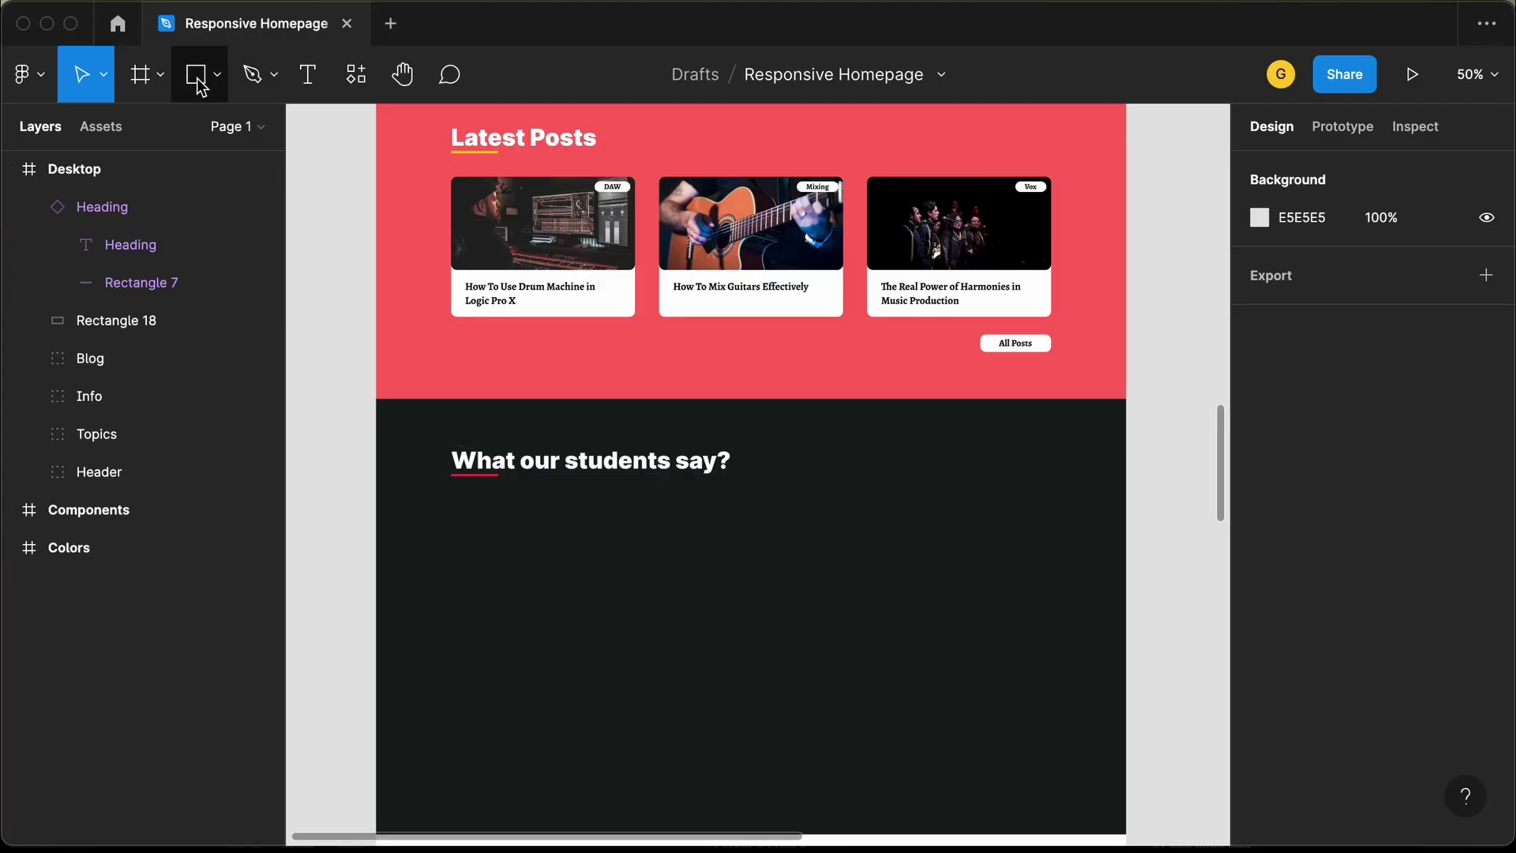
Add a 100×100 square with corner radius 10 at X 128, Y 2400 under the heading
click(197, 78)
click(479, 524)
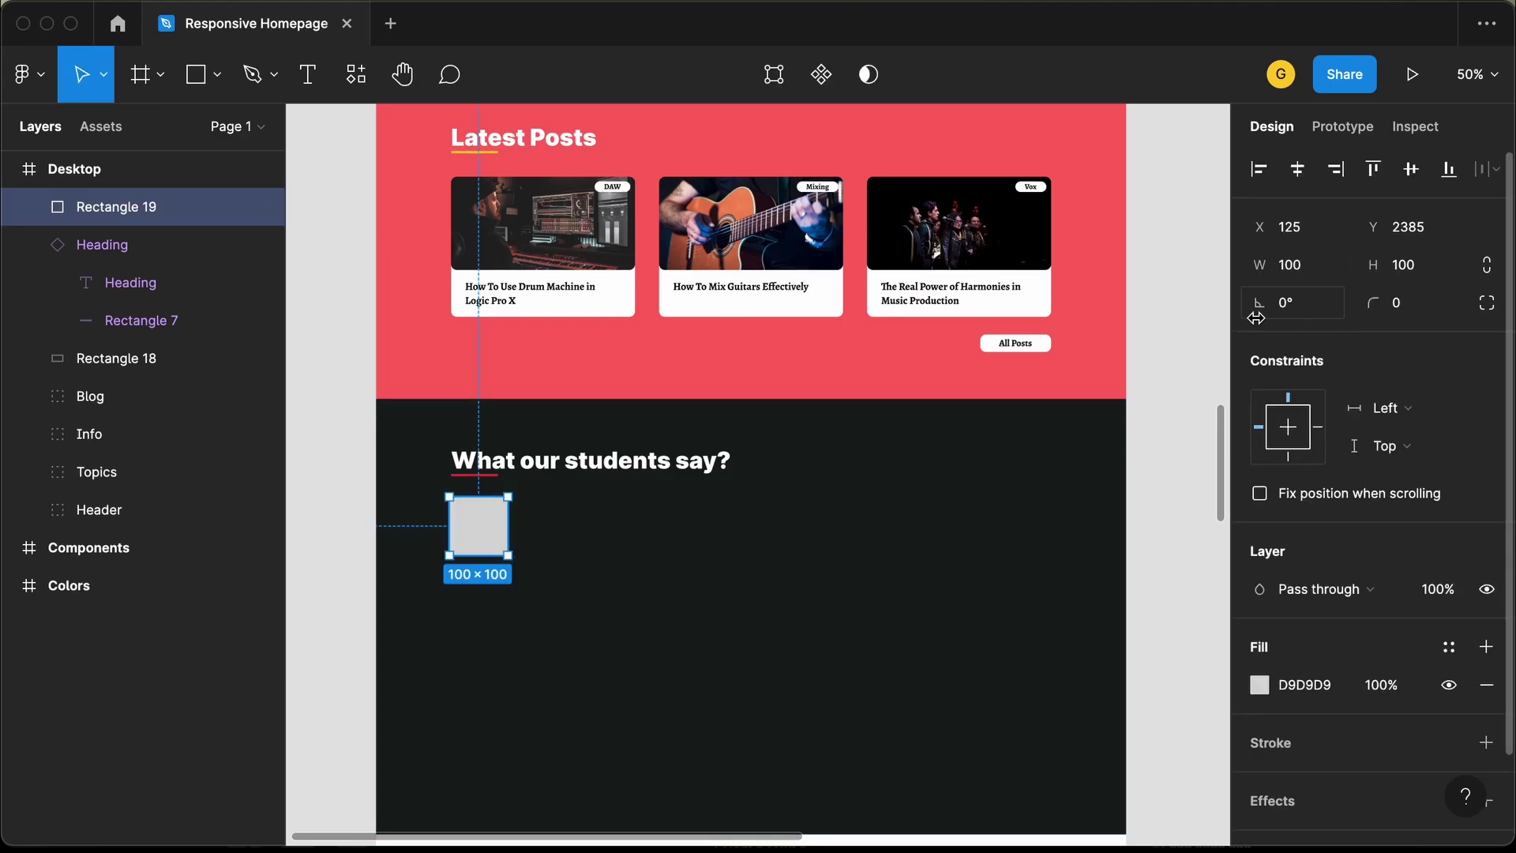
click(1422, 315)
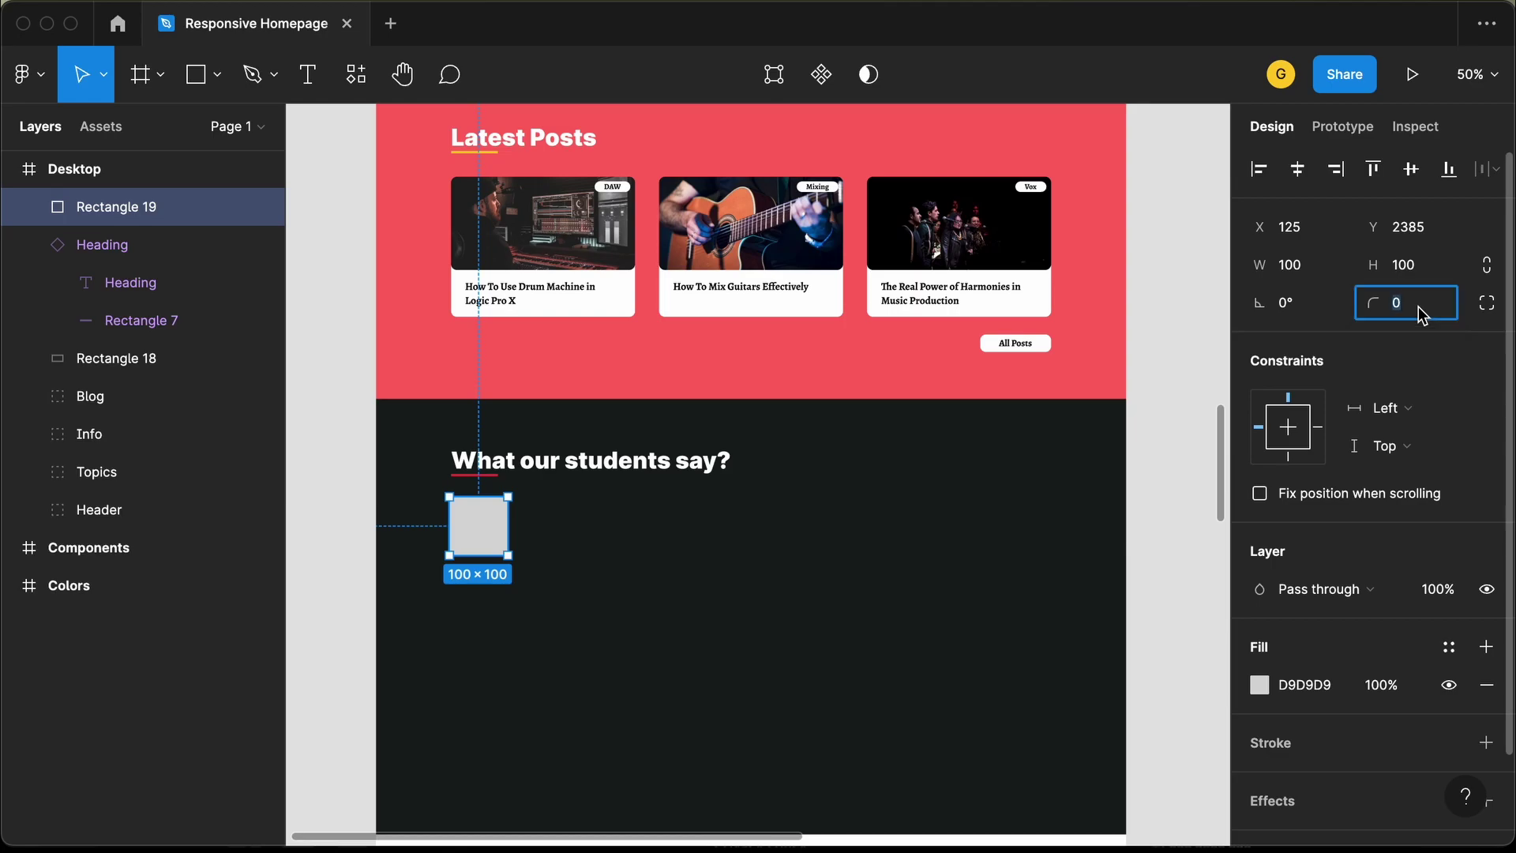
key(Return)
scroll(435, 548, up, 5)
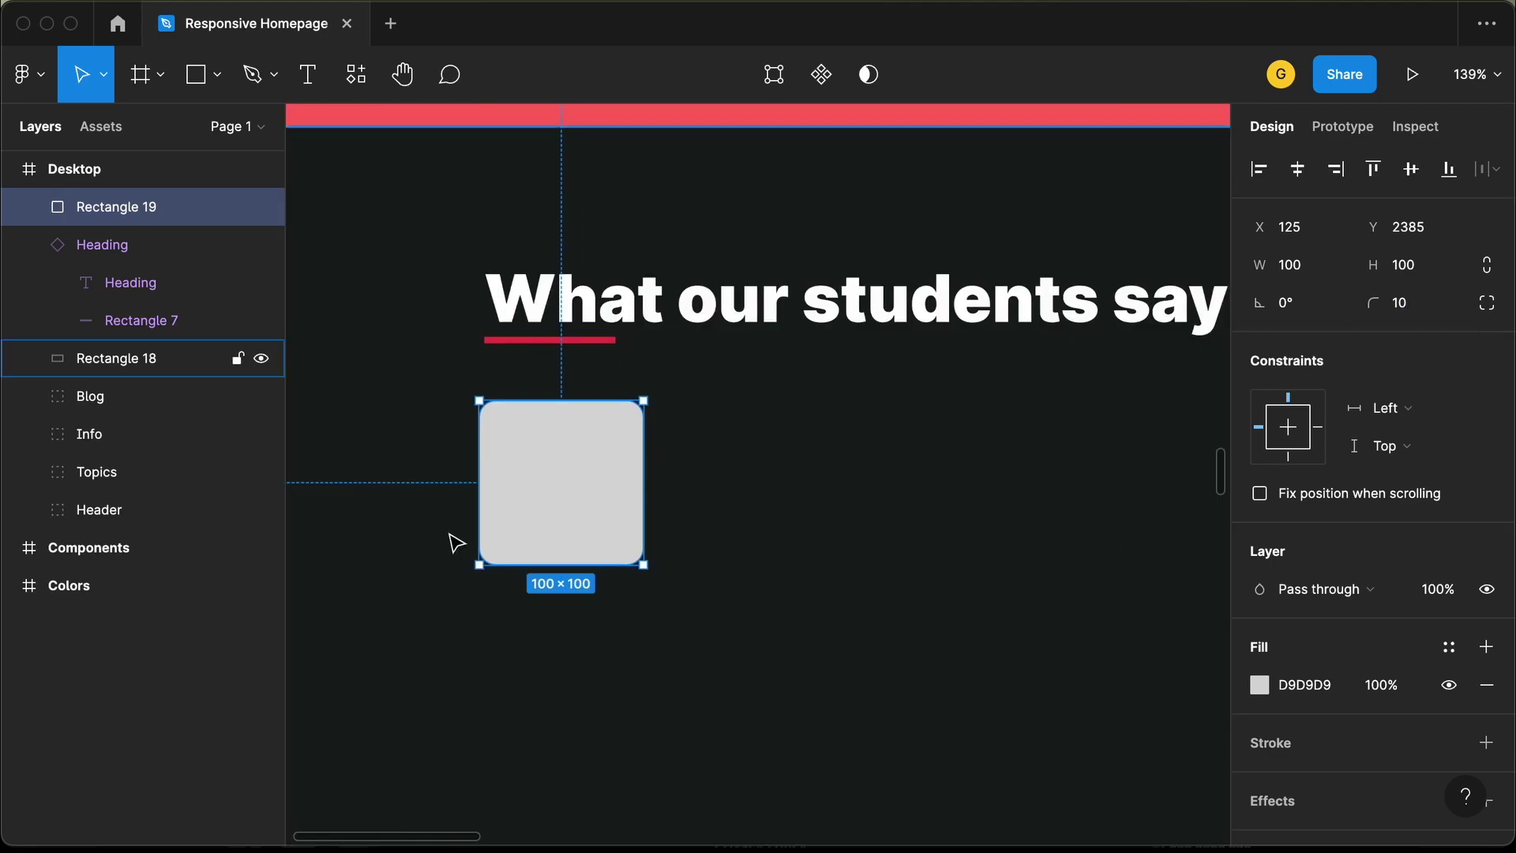
key(Right)
key(Right)
key(Right)
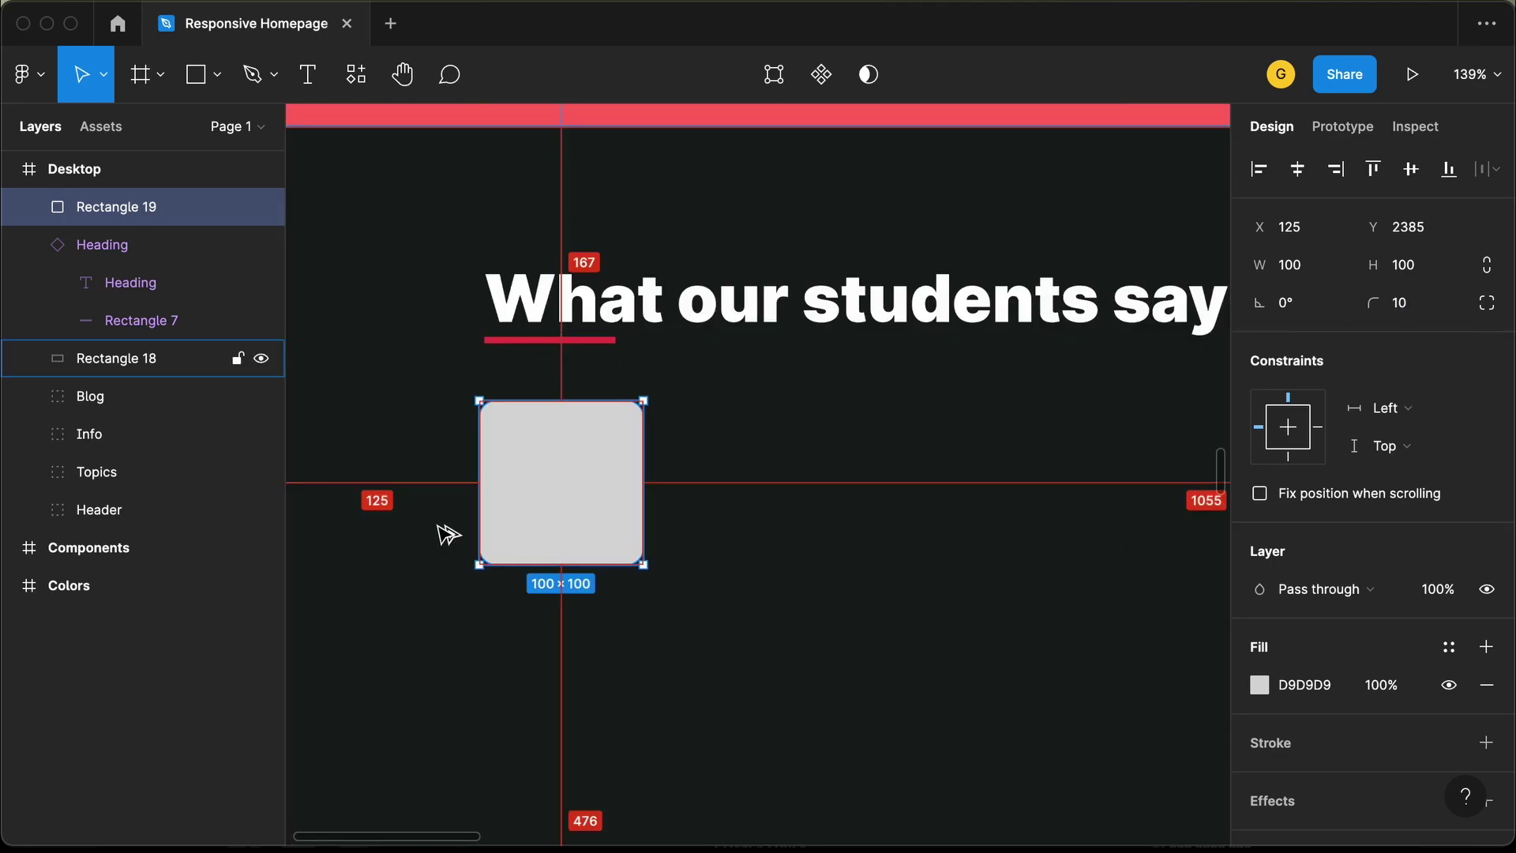
key(Down)
key(Down)
key(Down)
key(Down)
key(Down)
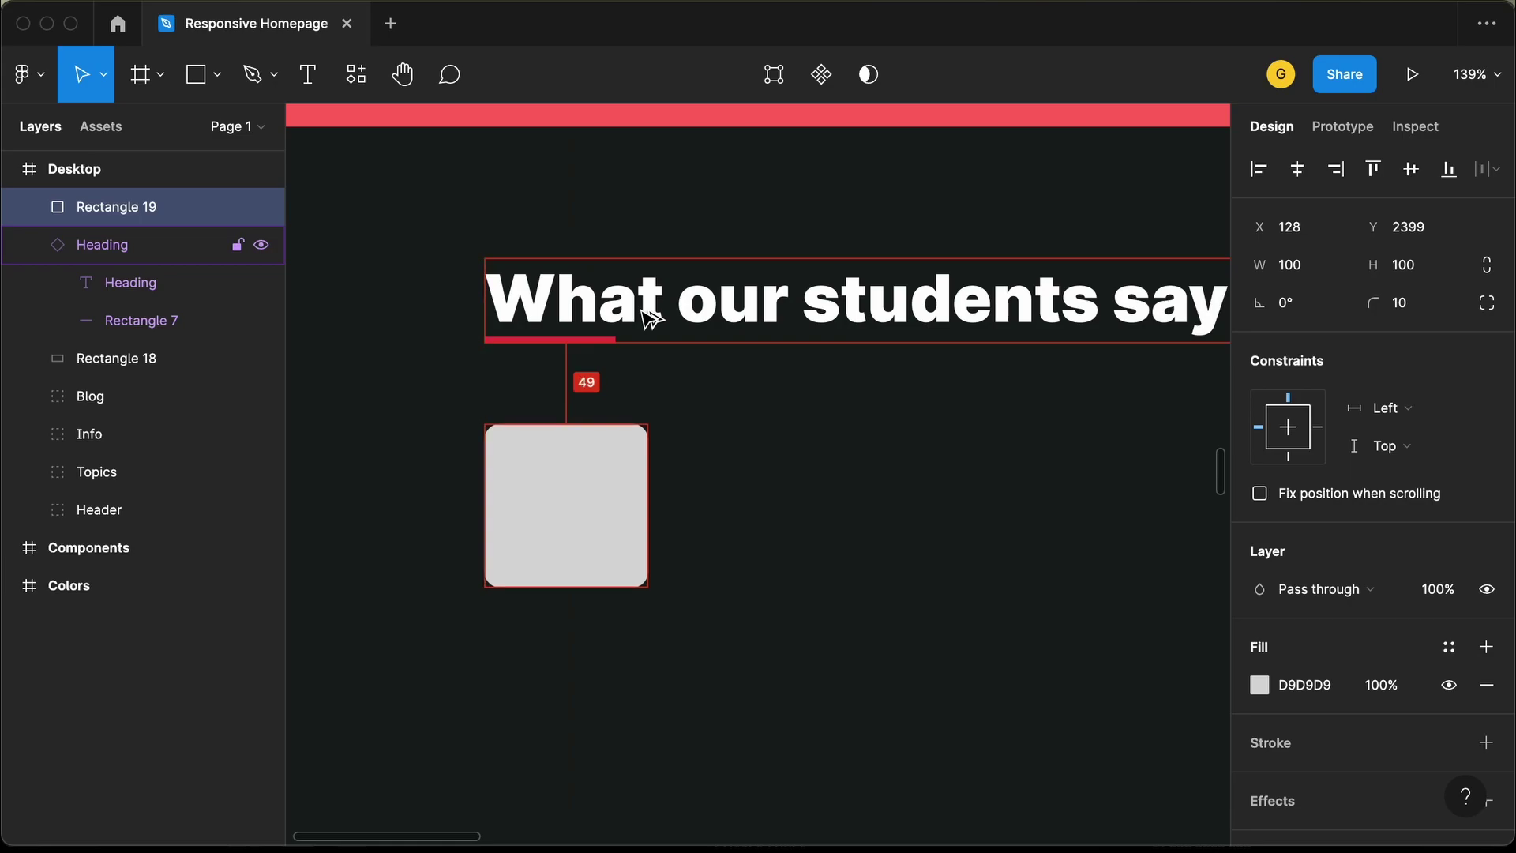
key(shift+Down)
scroll(671, 447, down, 5)
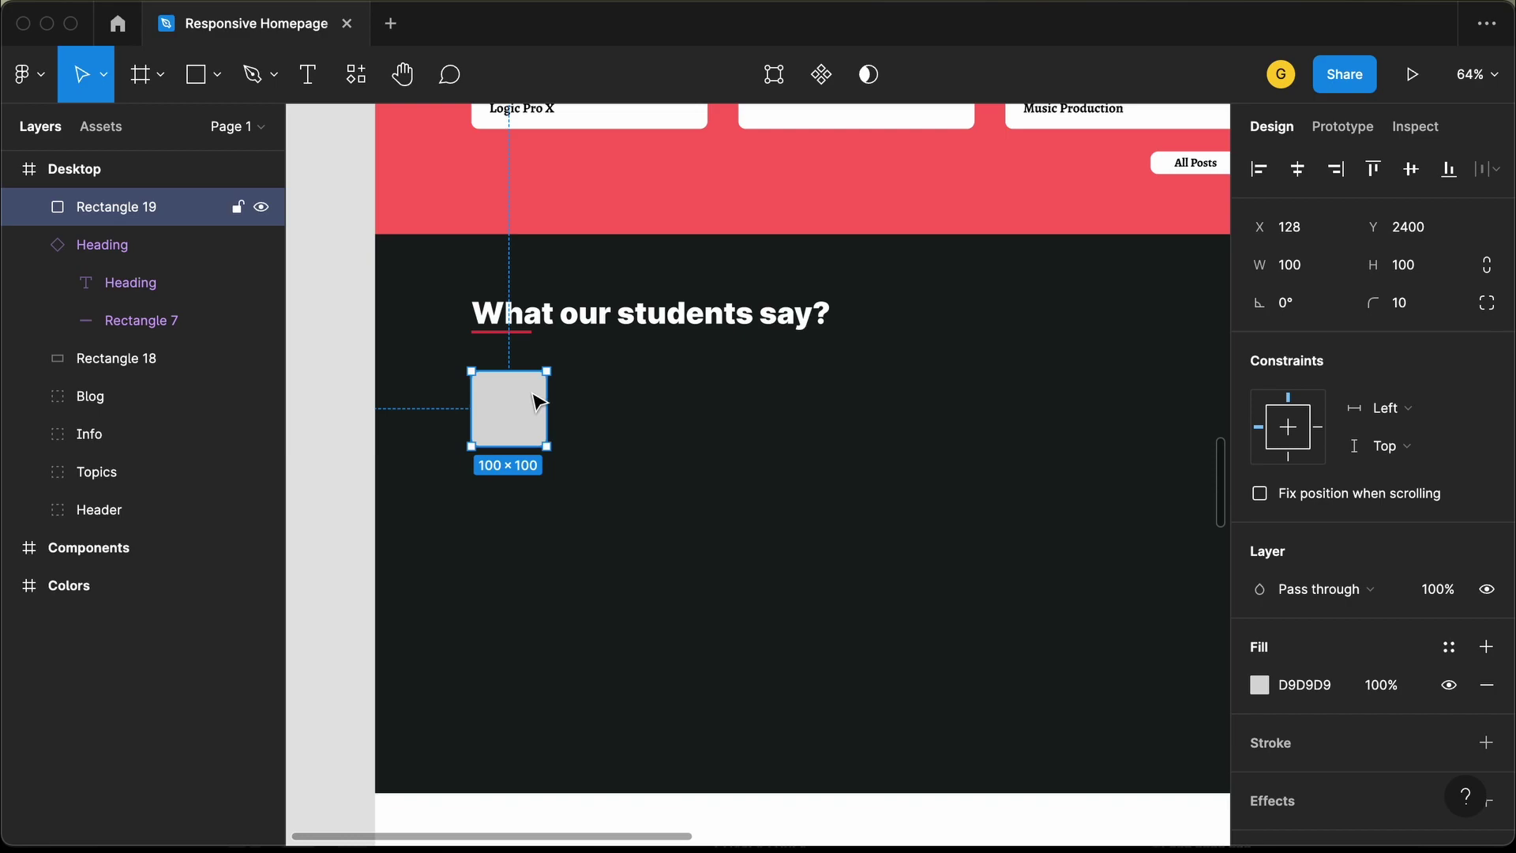
Change the square's fill type from Solid to Image
click(1259, 685)
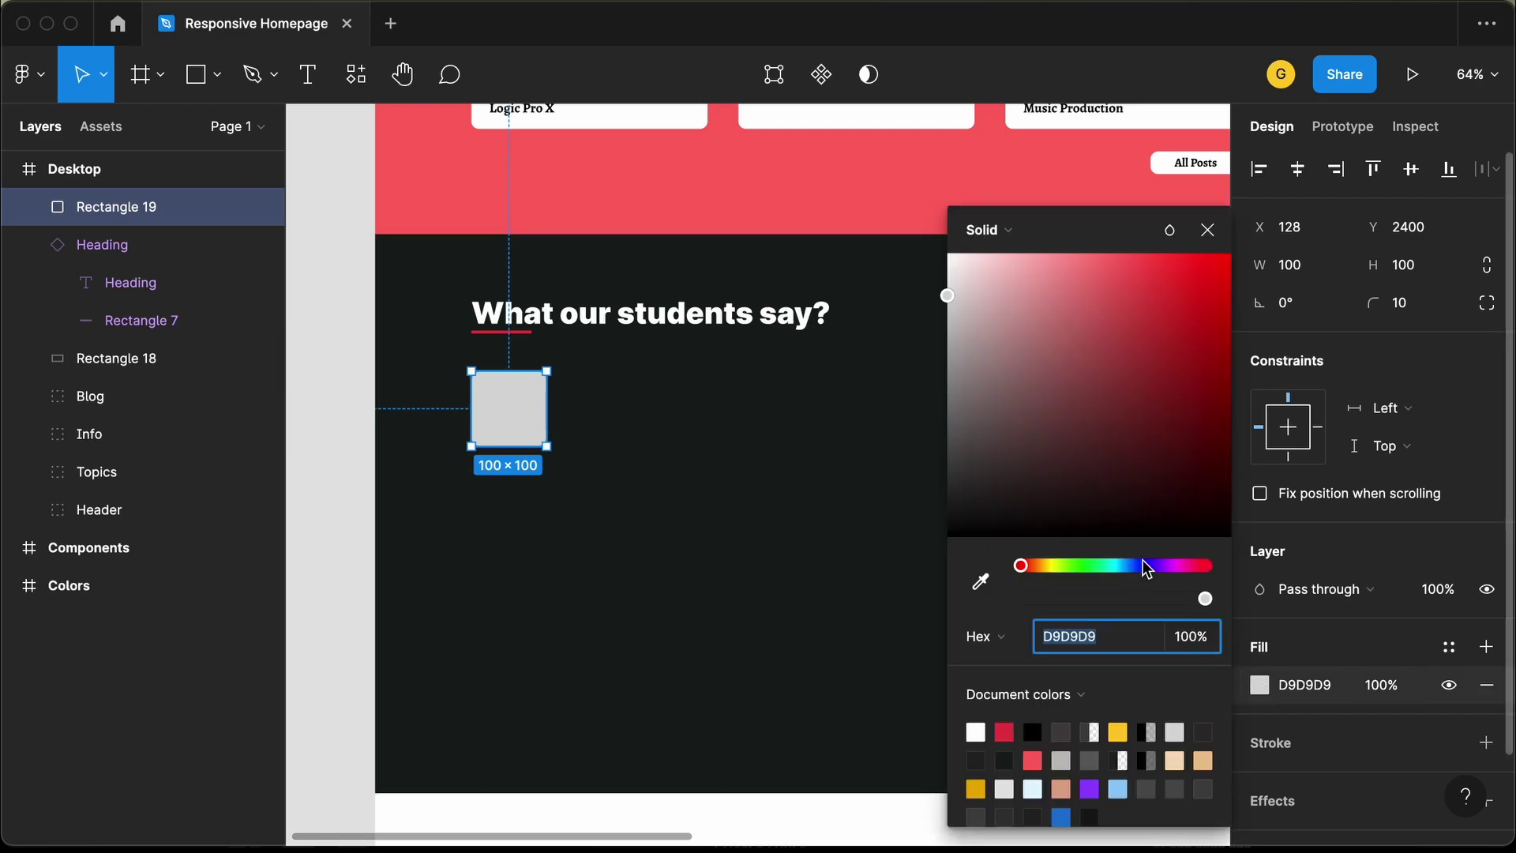
click(996, 229)
click(1017, 371)
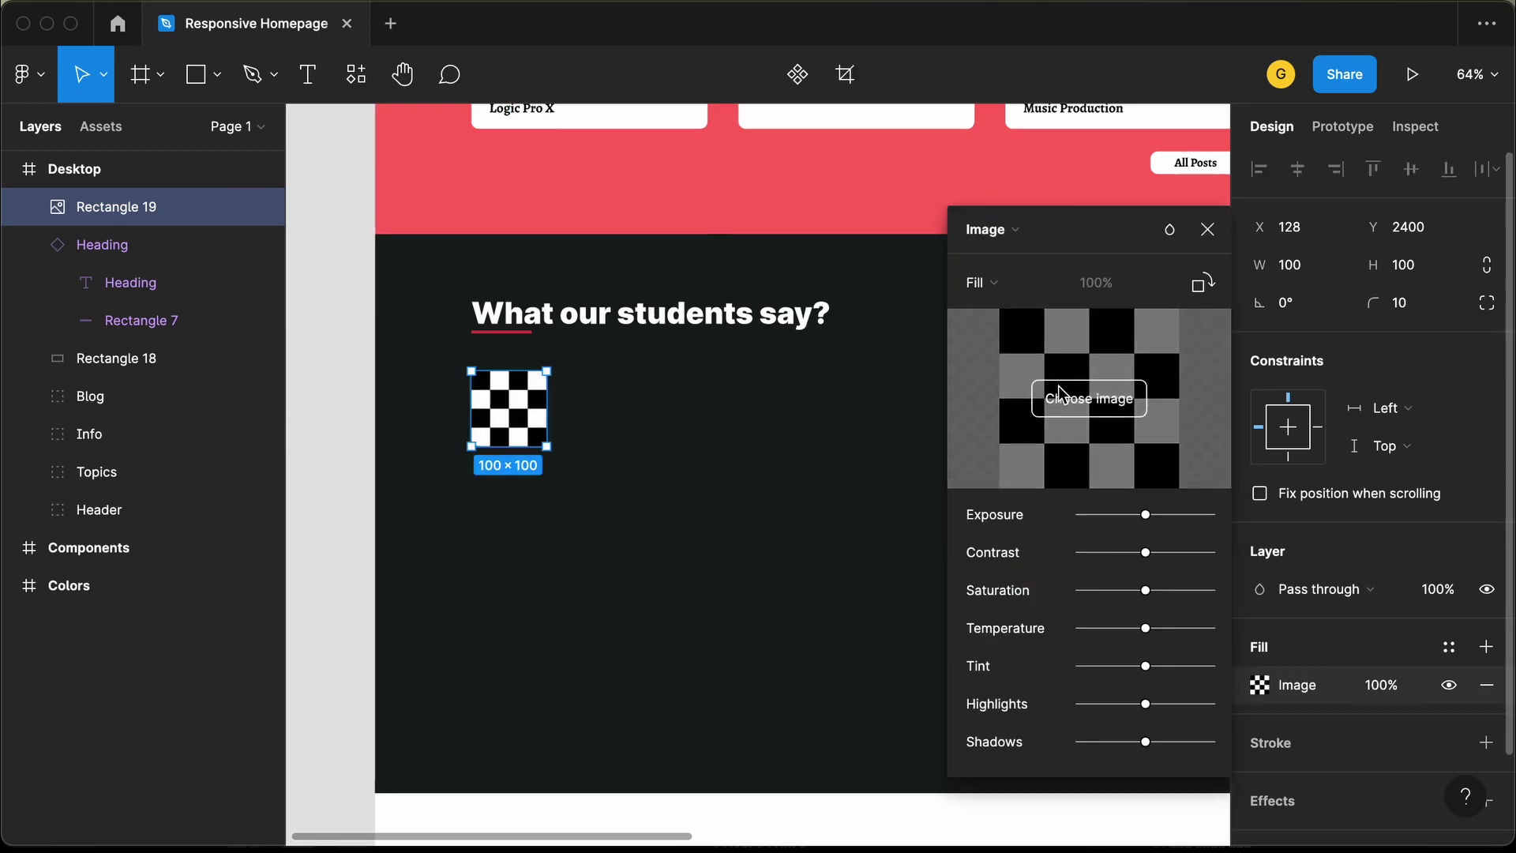
click(1209, 230)
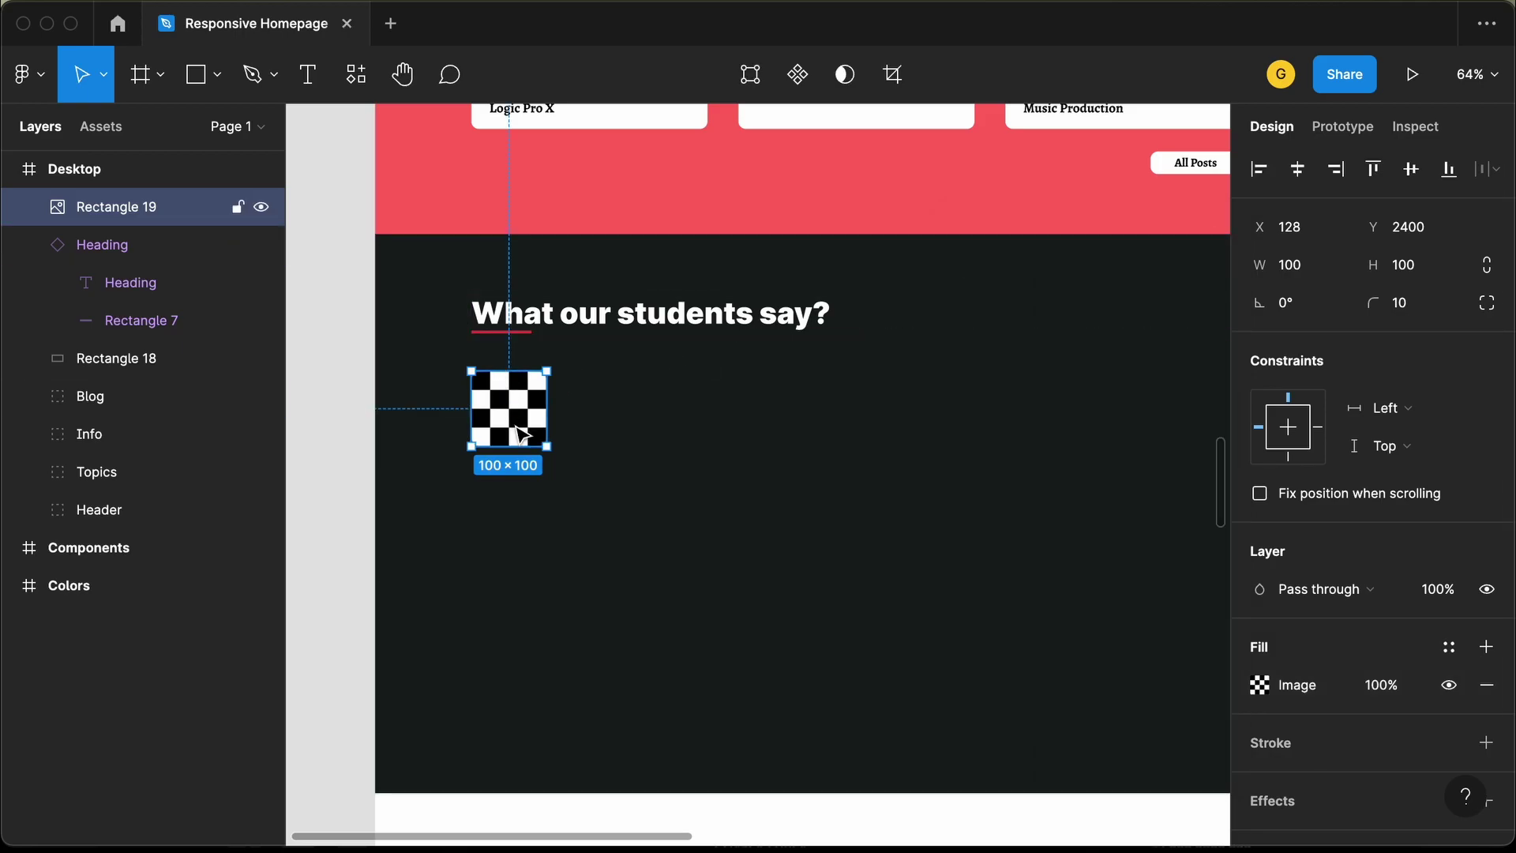
Fill the square with an Unsplash "person" photo of a bearded man in glasses
right_click(512, 414)
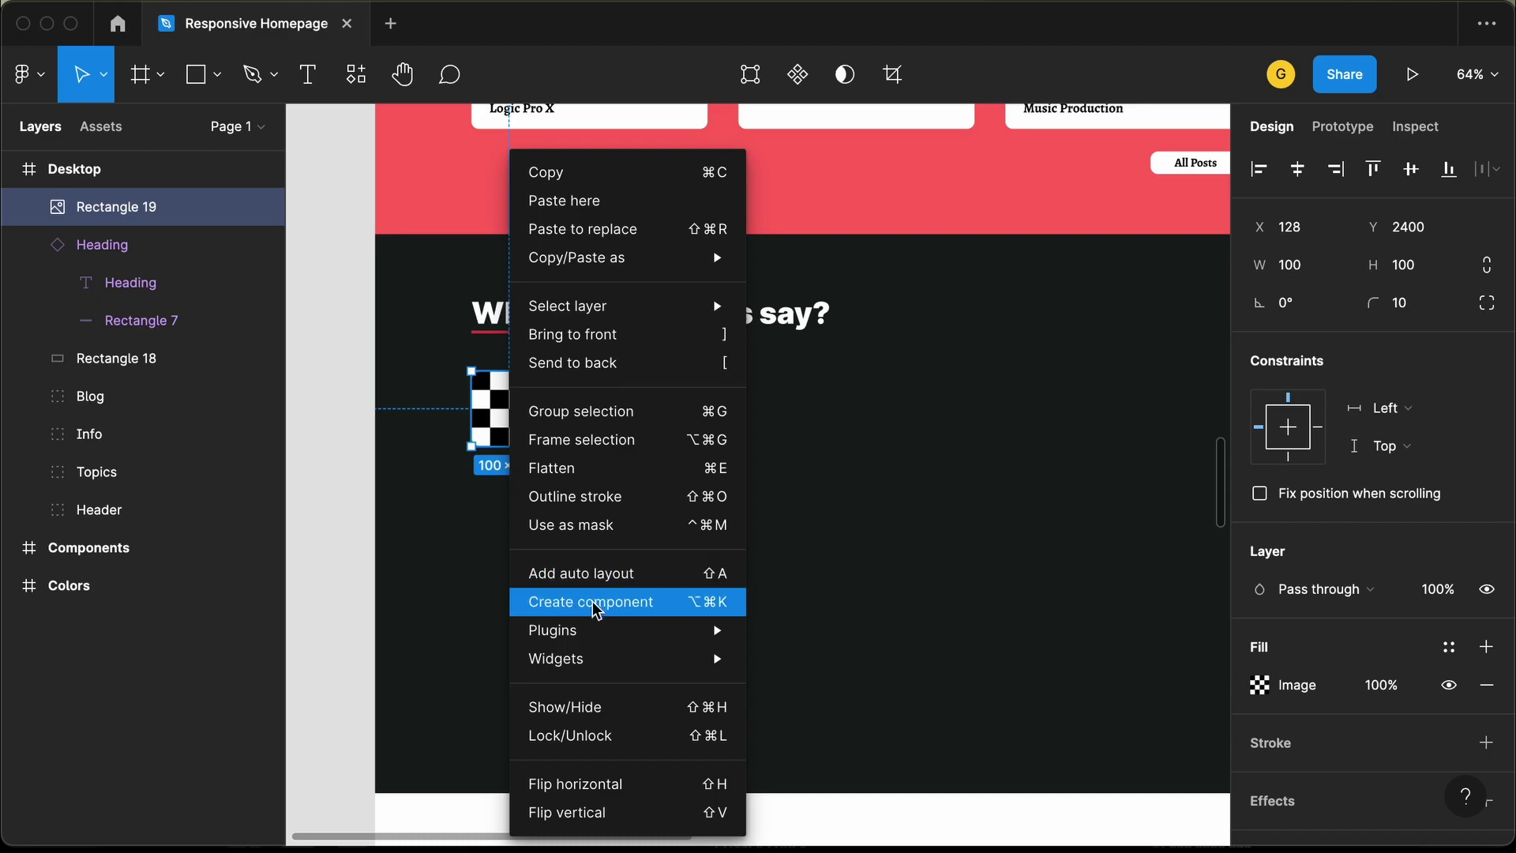
mouse_move(603, 635)
mouse_move(764, 594)
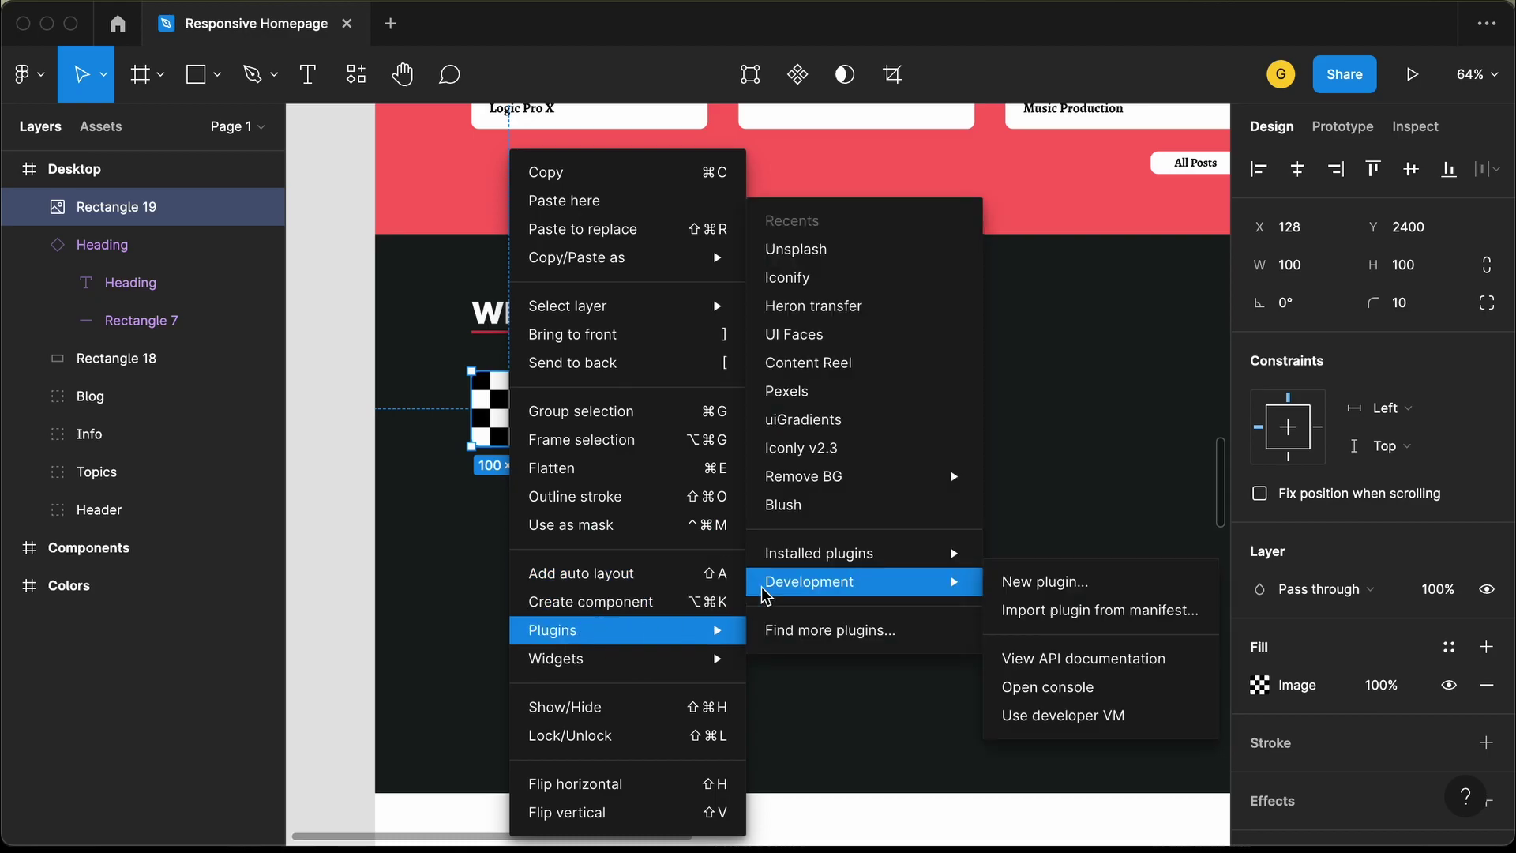
click(868, 251)
text(pers)
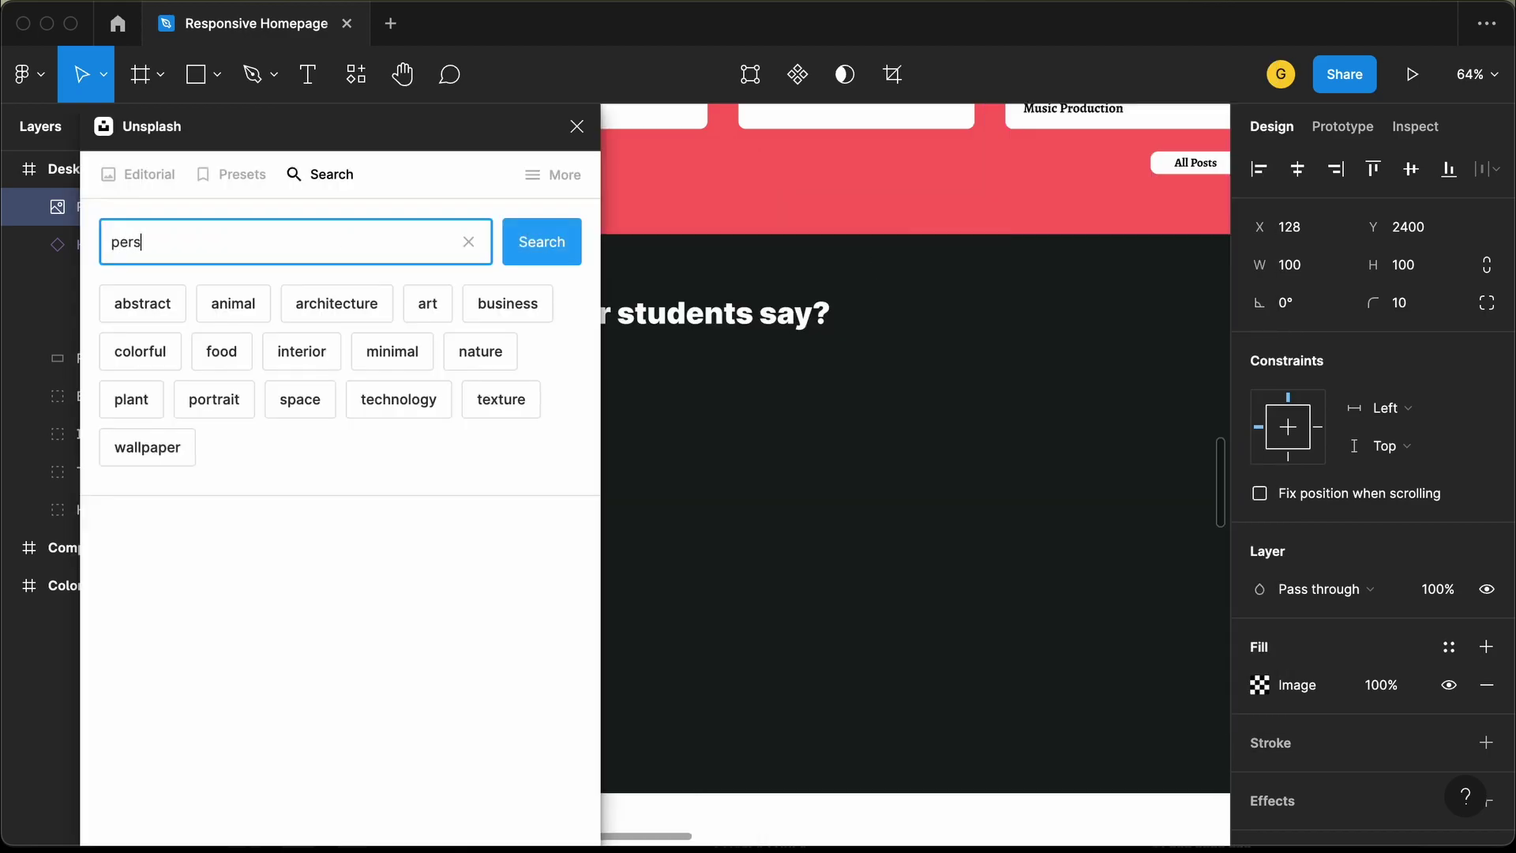
text(on)
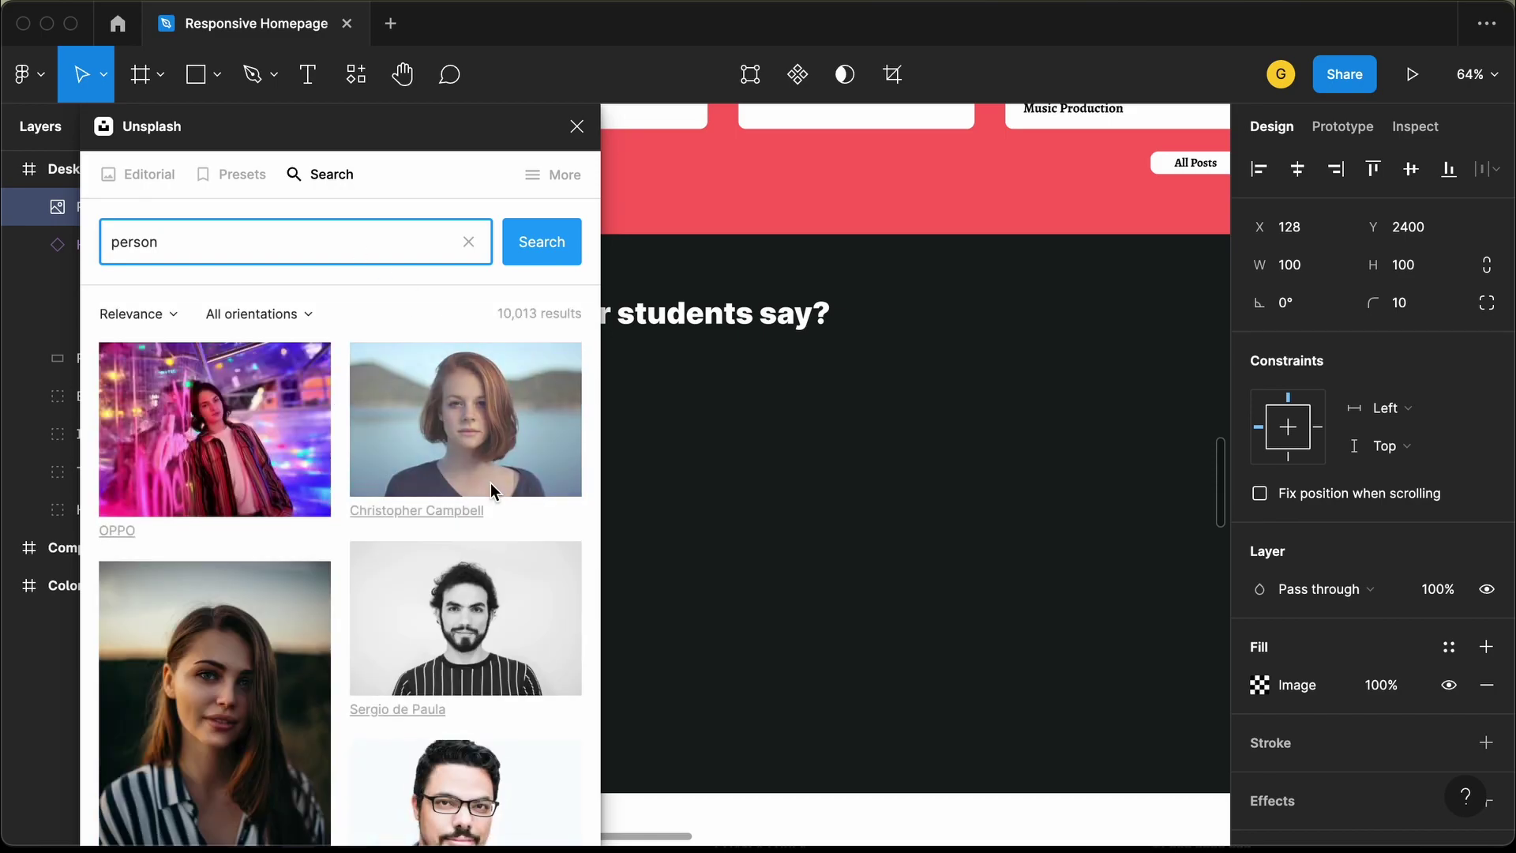
scroll(490, 482, down, 3)
scroll(491, 489, down, 3)
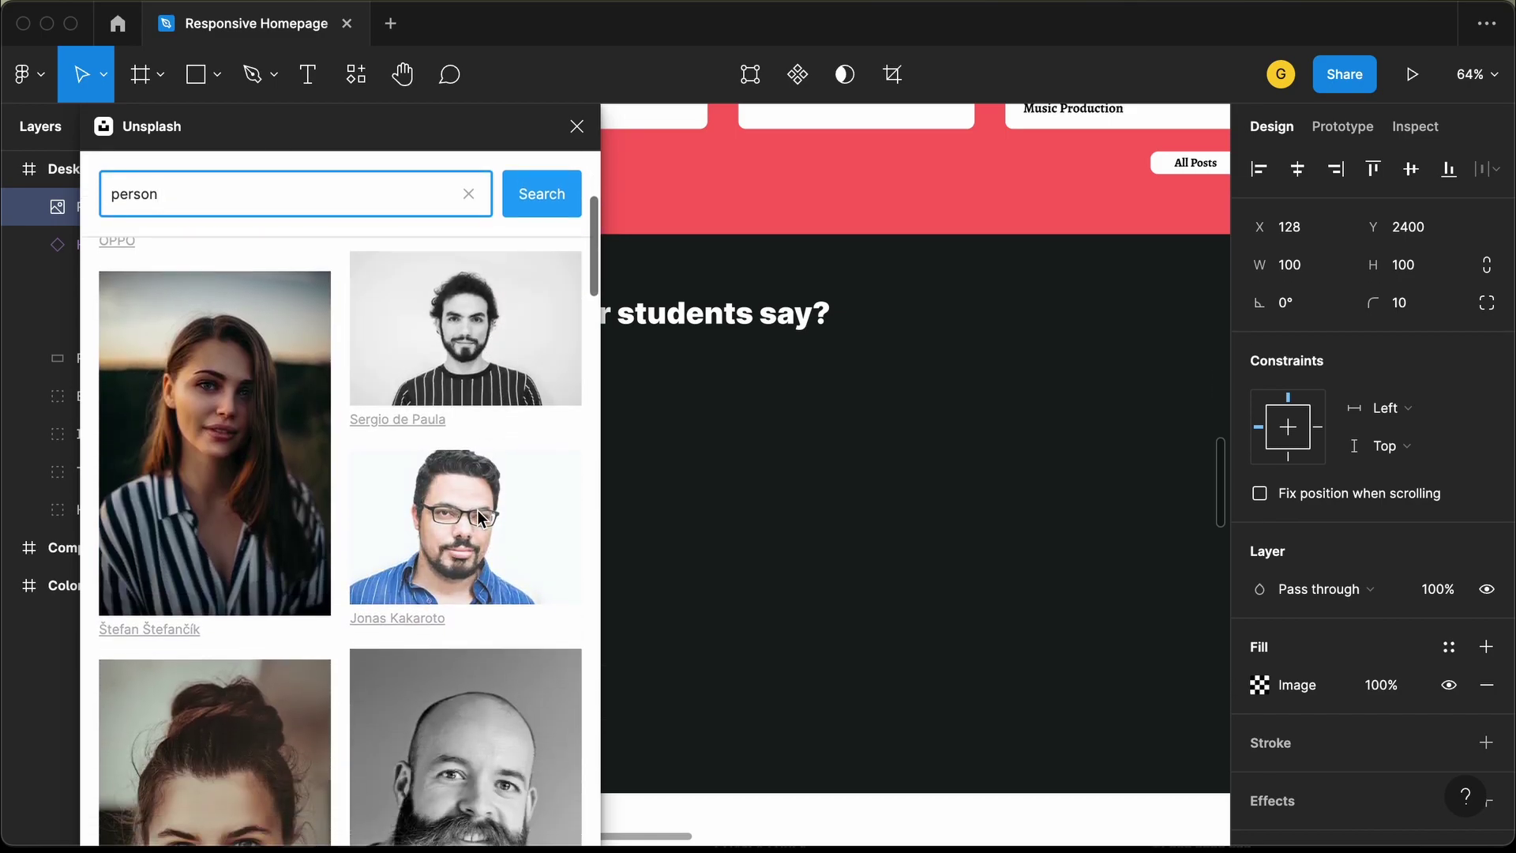
click(472, 521)
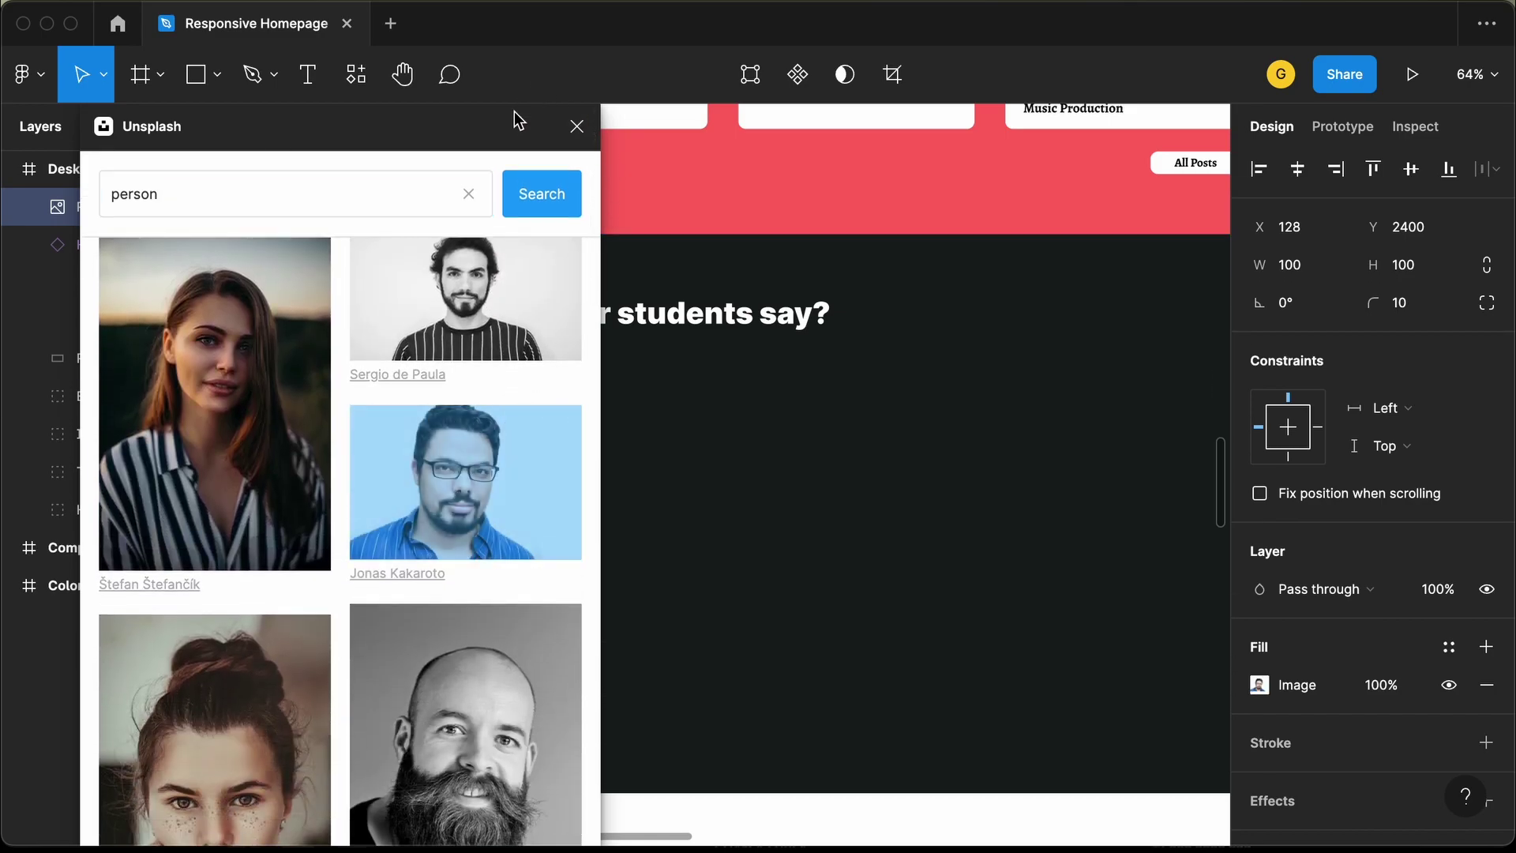
drag(482, 139, 1275, 72)
click(1360, 126)
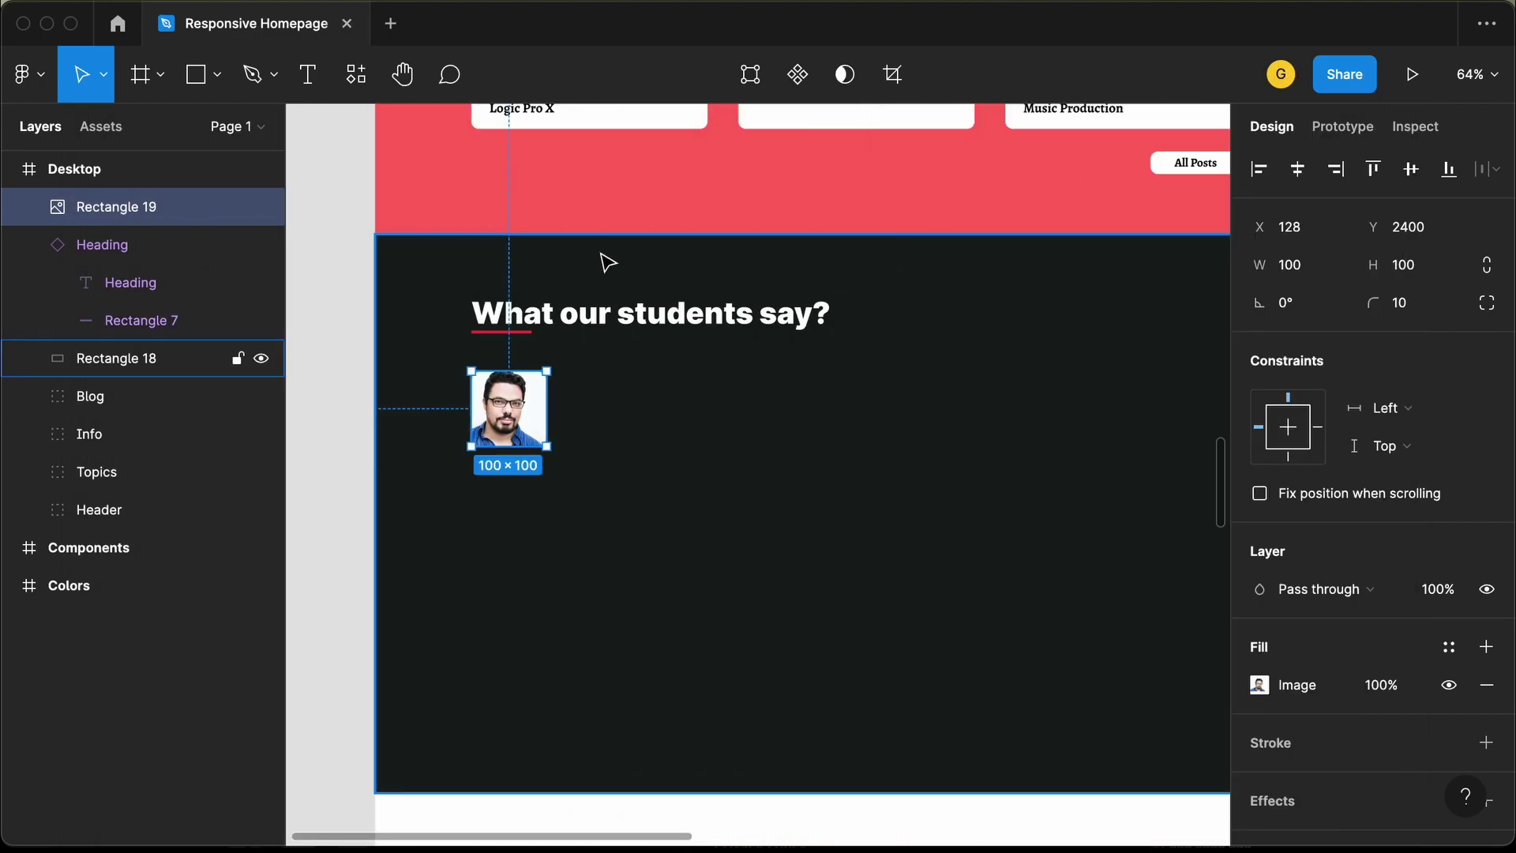
Add a text layer below the photo containing the student's full name
click(309, 75)
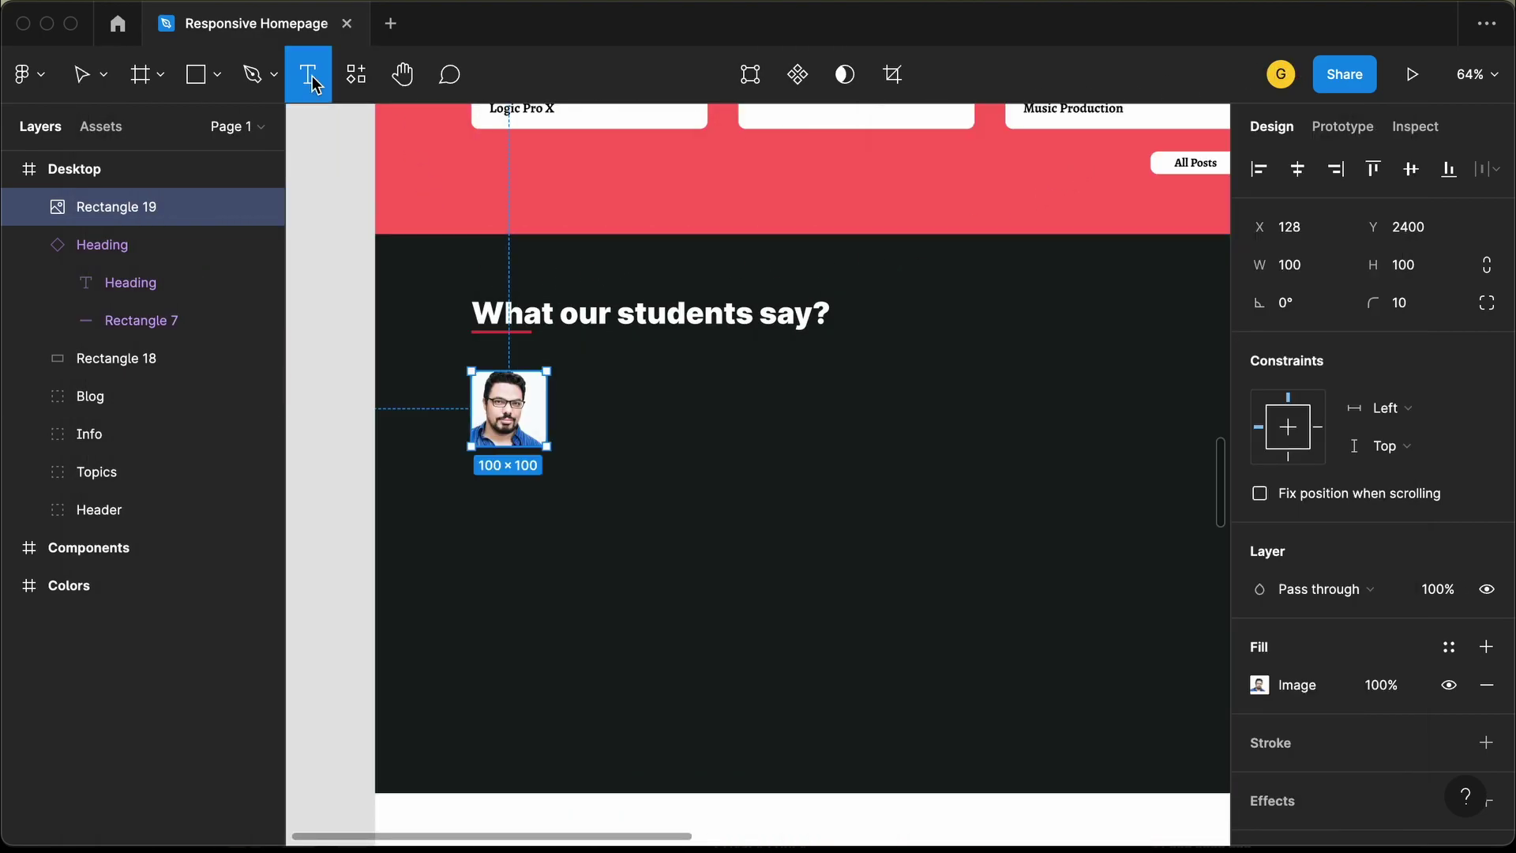
click(464, 484)
scroll(465, 484, up, 5)
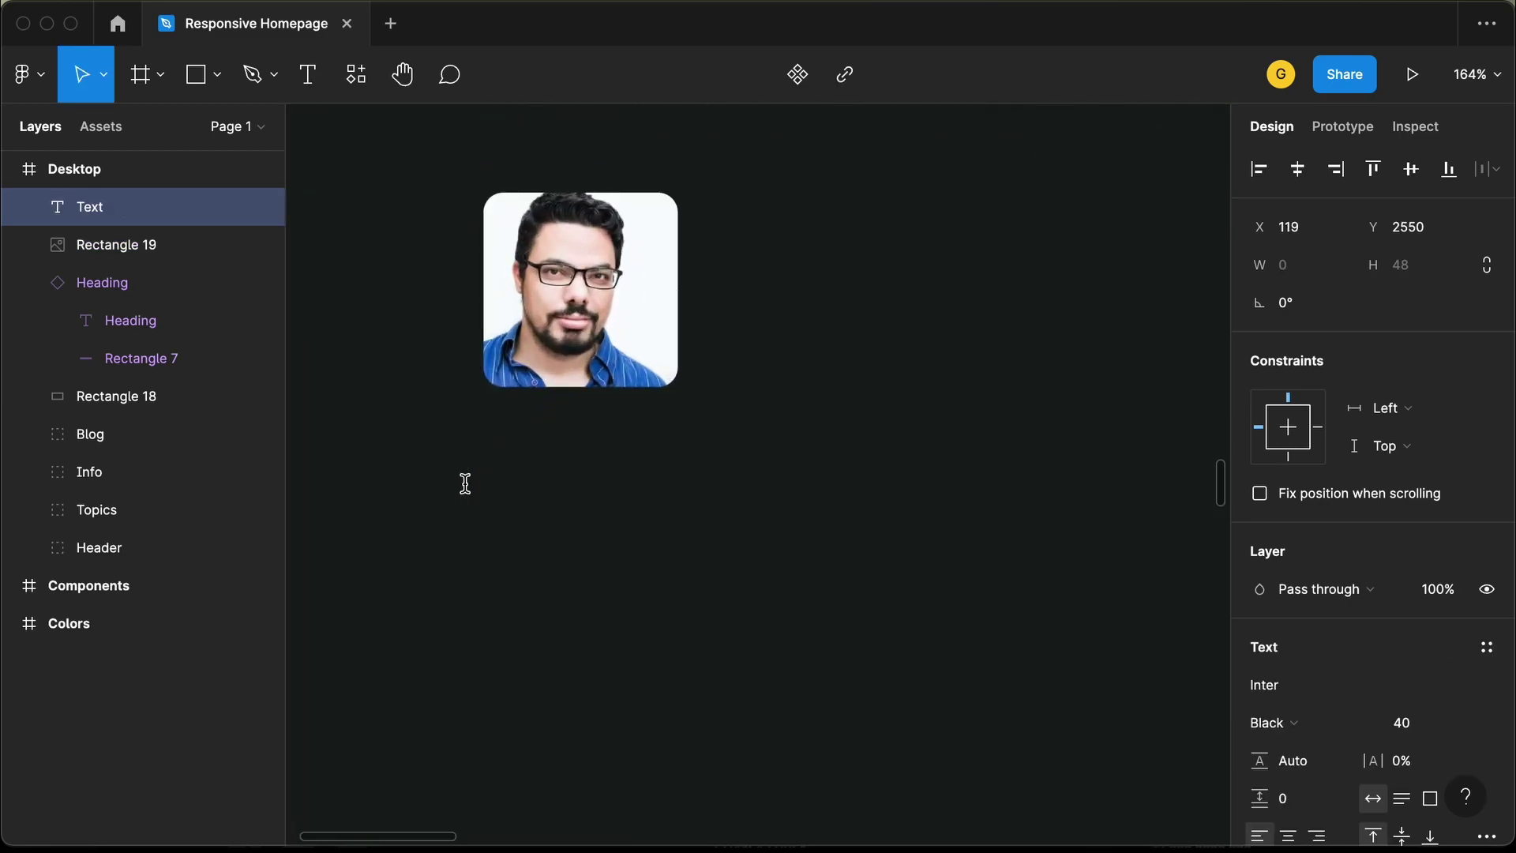
text(P)
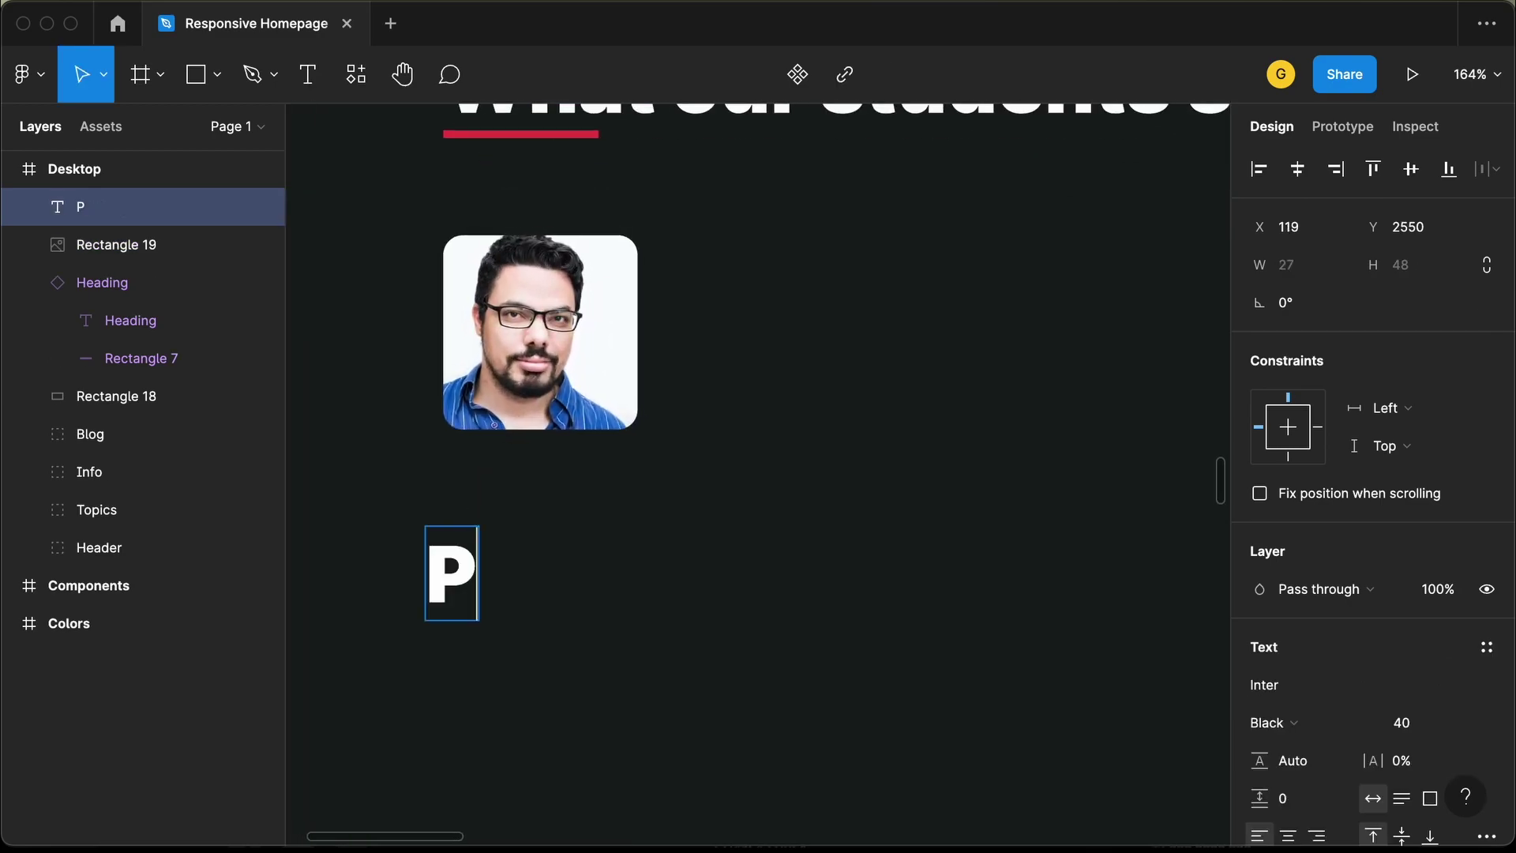
text(eter Adams)
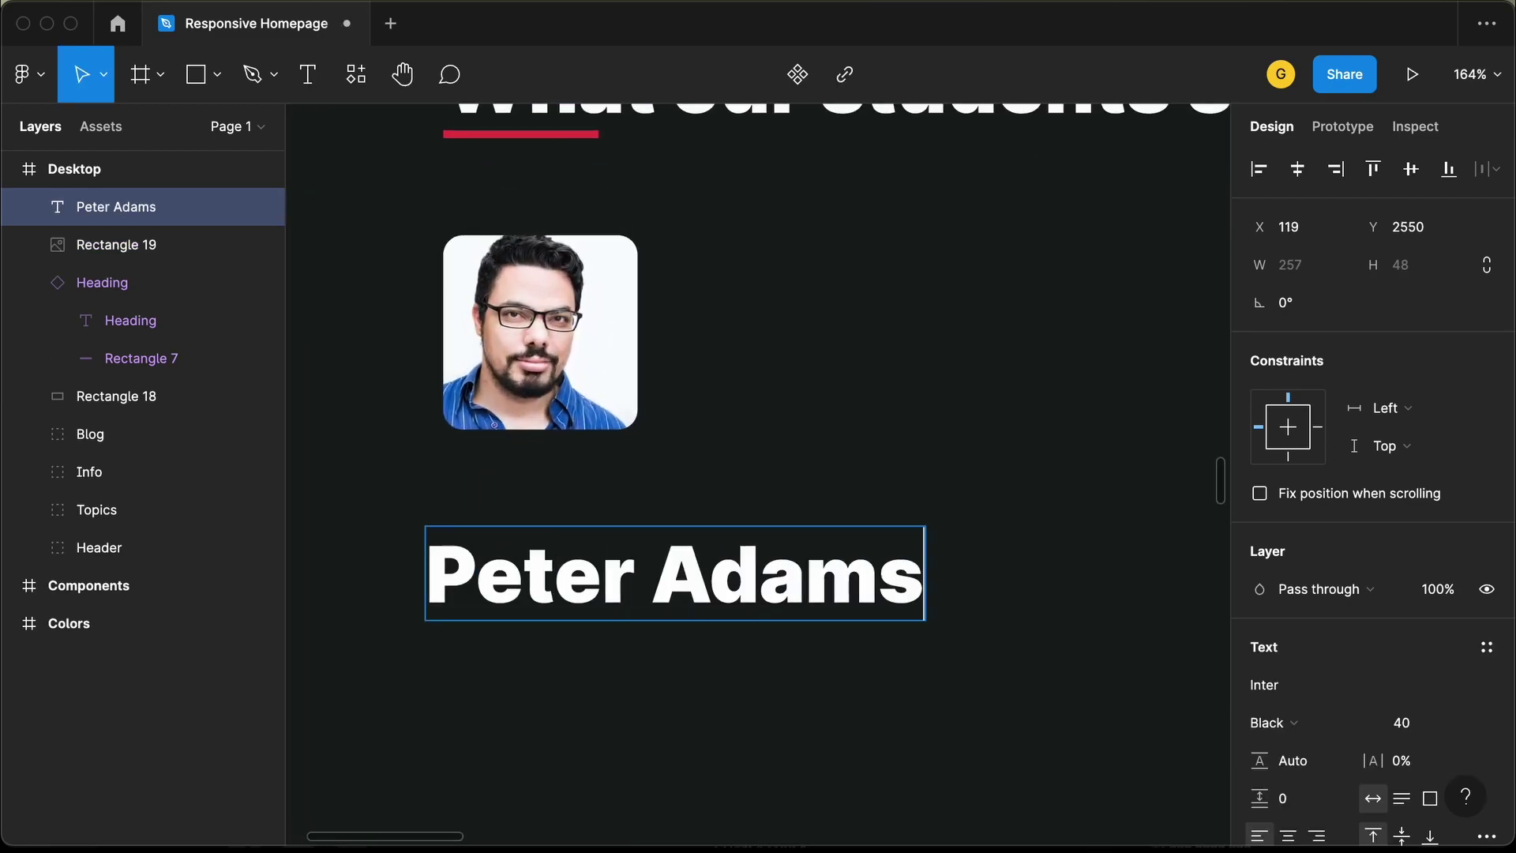
key(Escape)
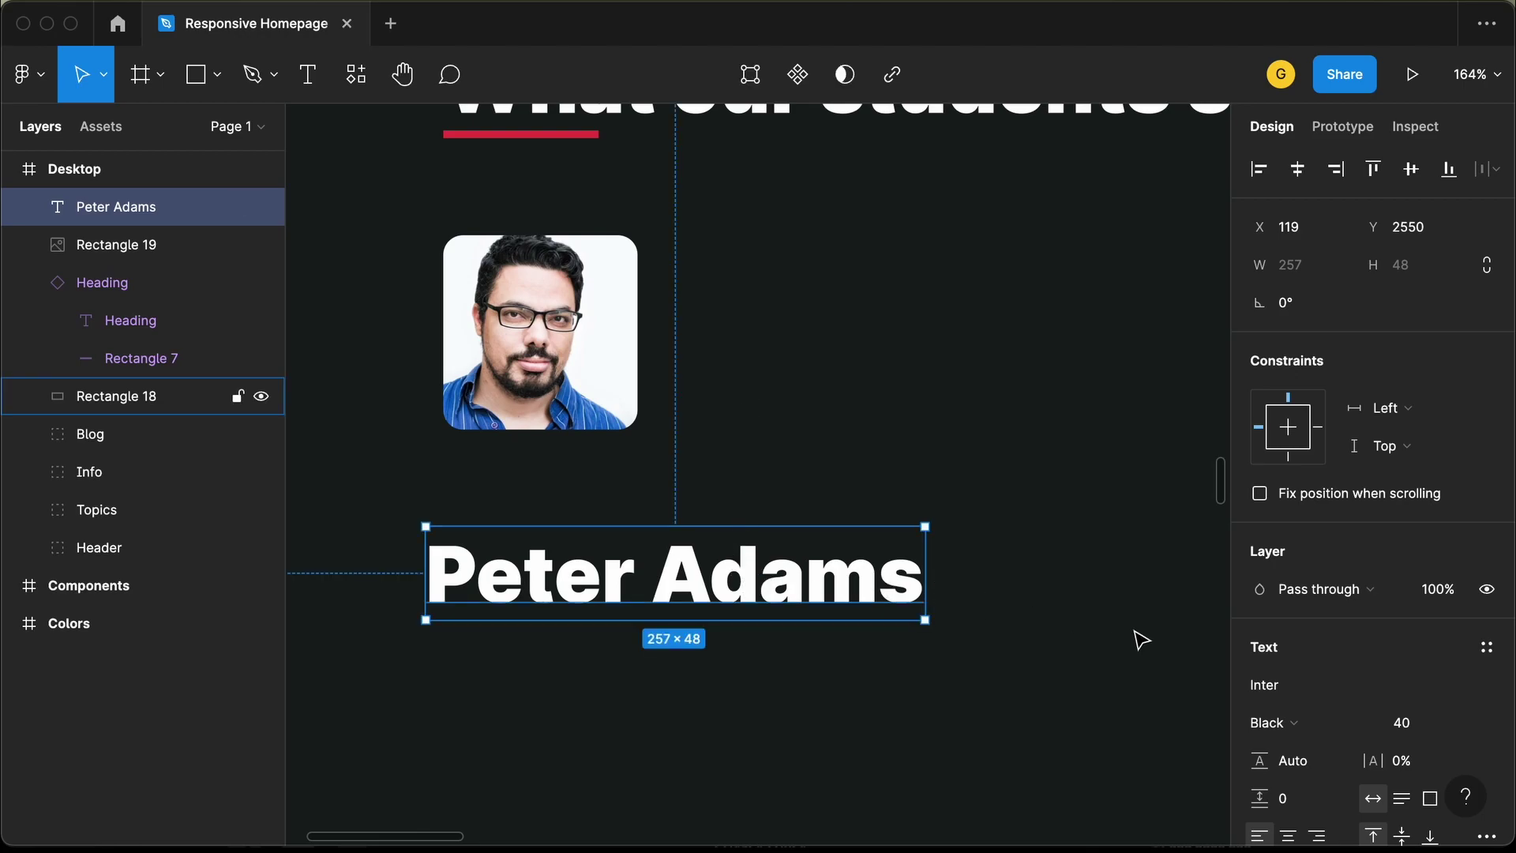
Style the name as Alegreya Bold 20 and left-align it at X 128 under the photo
click(1410, 723)
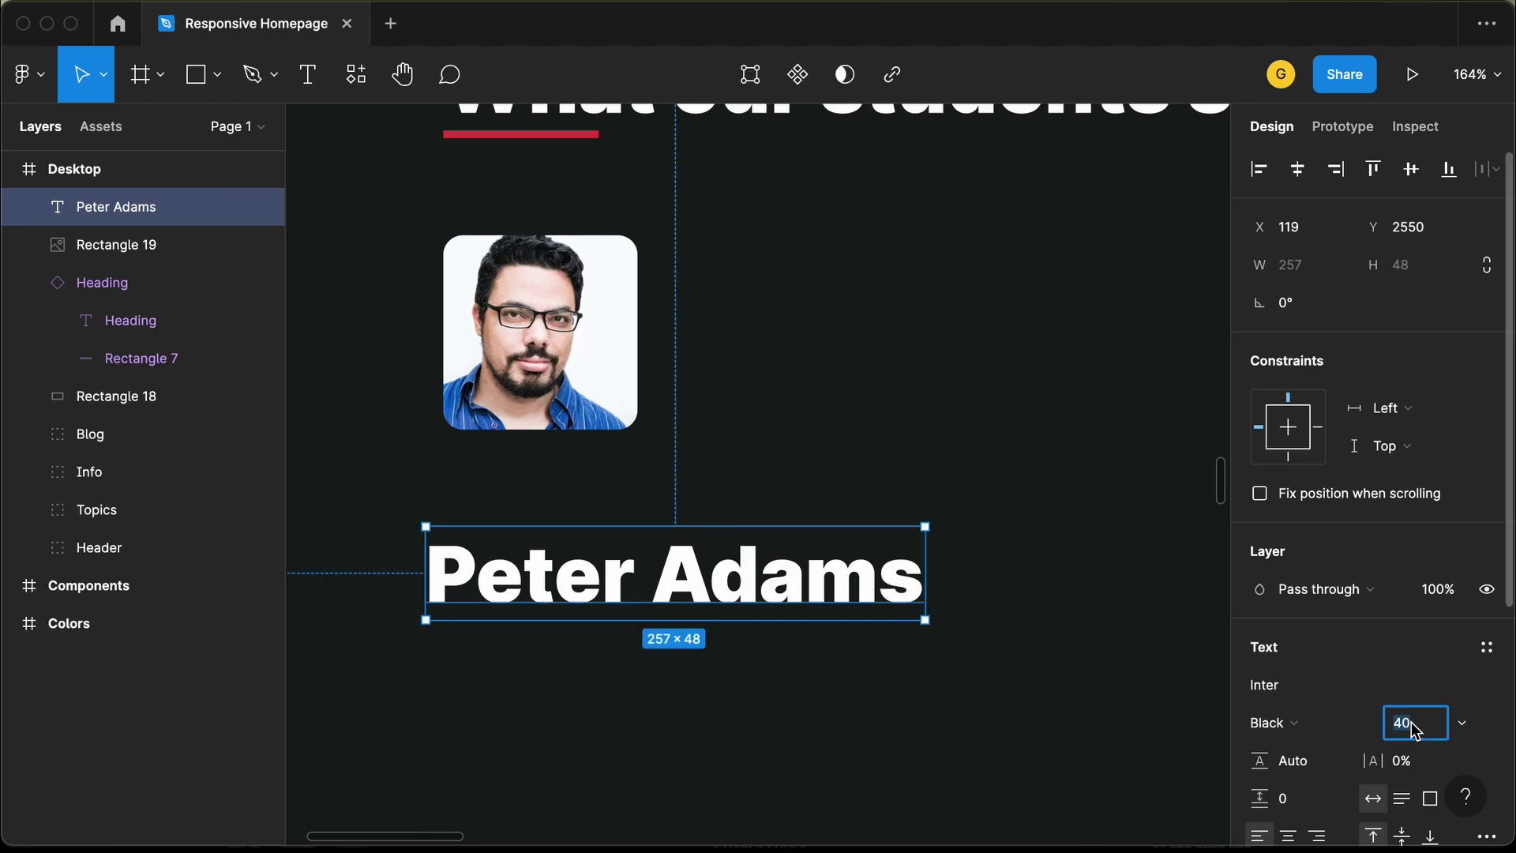
text(20)
key(Return)
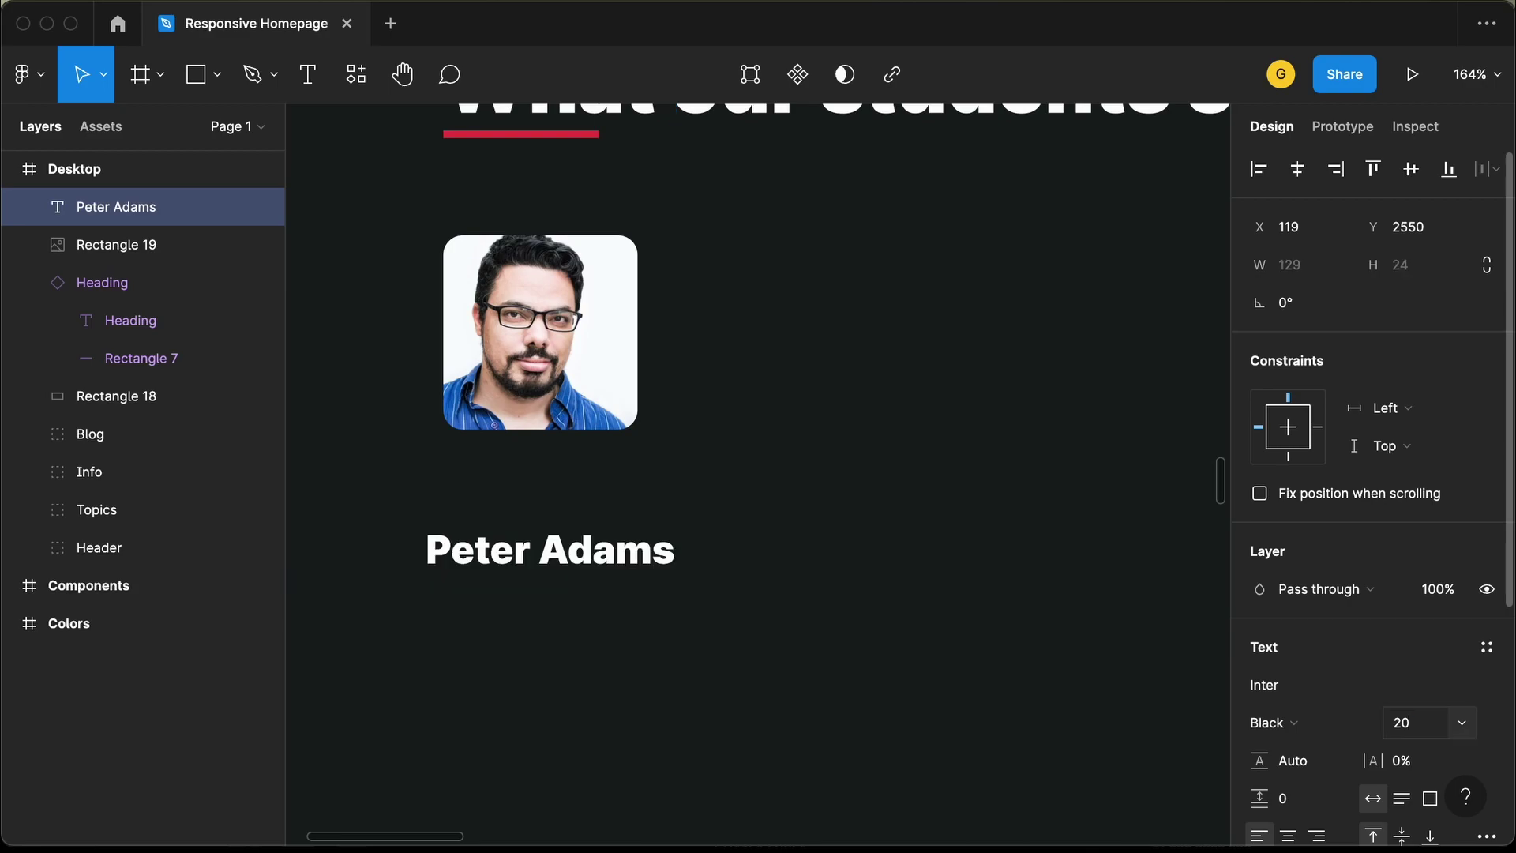
click(1348, 696)
text(Ael)
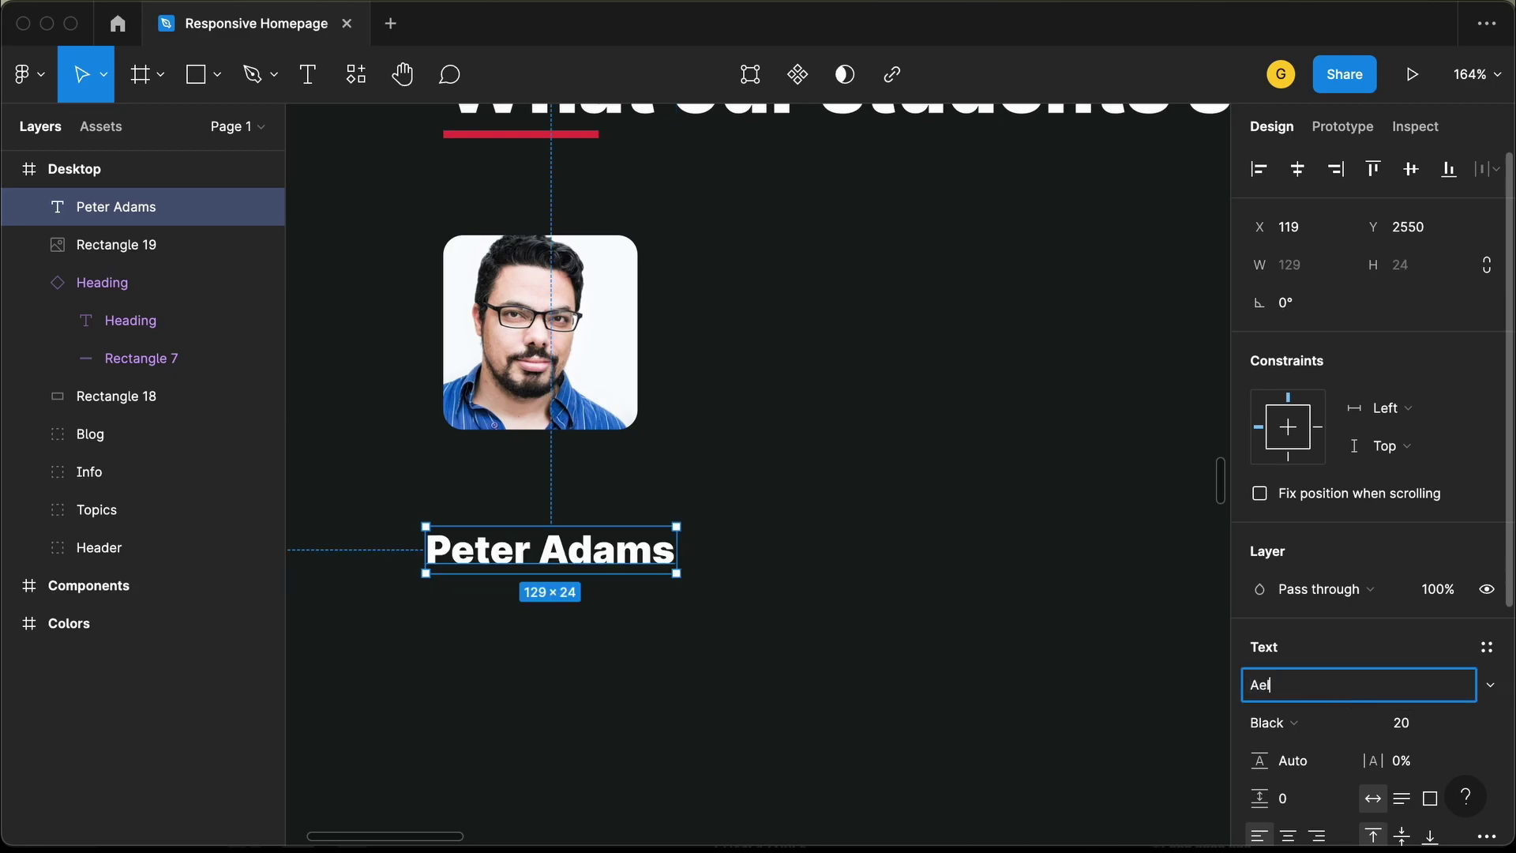
text(eg)
key(Return)
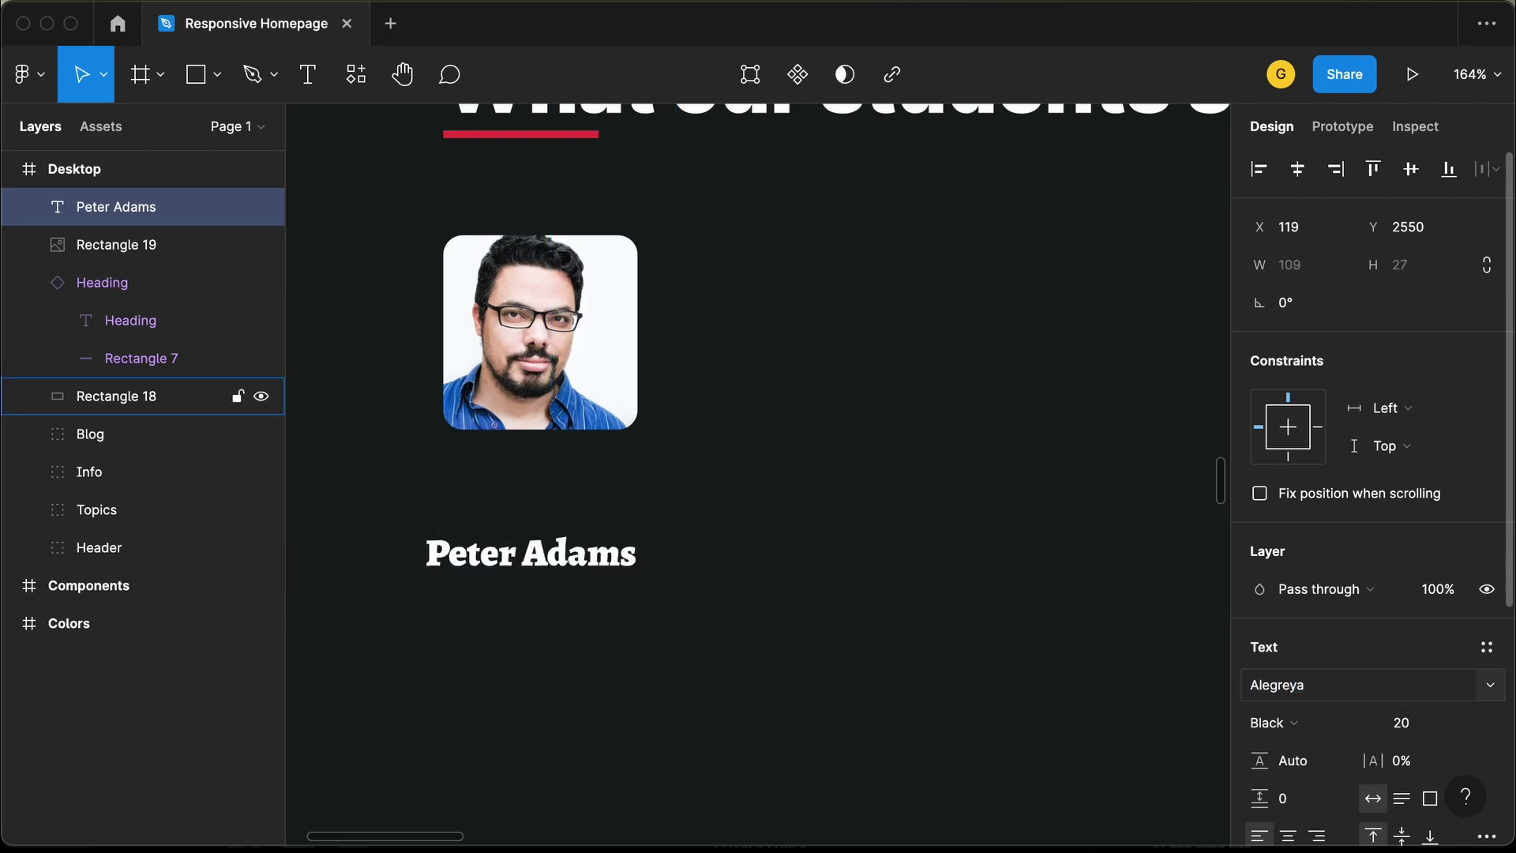
click(1314, 736)
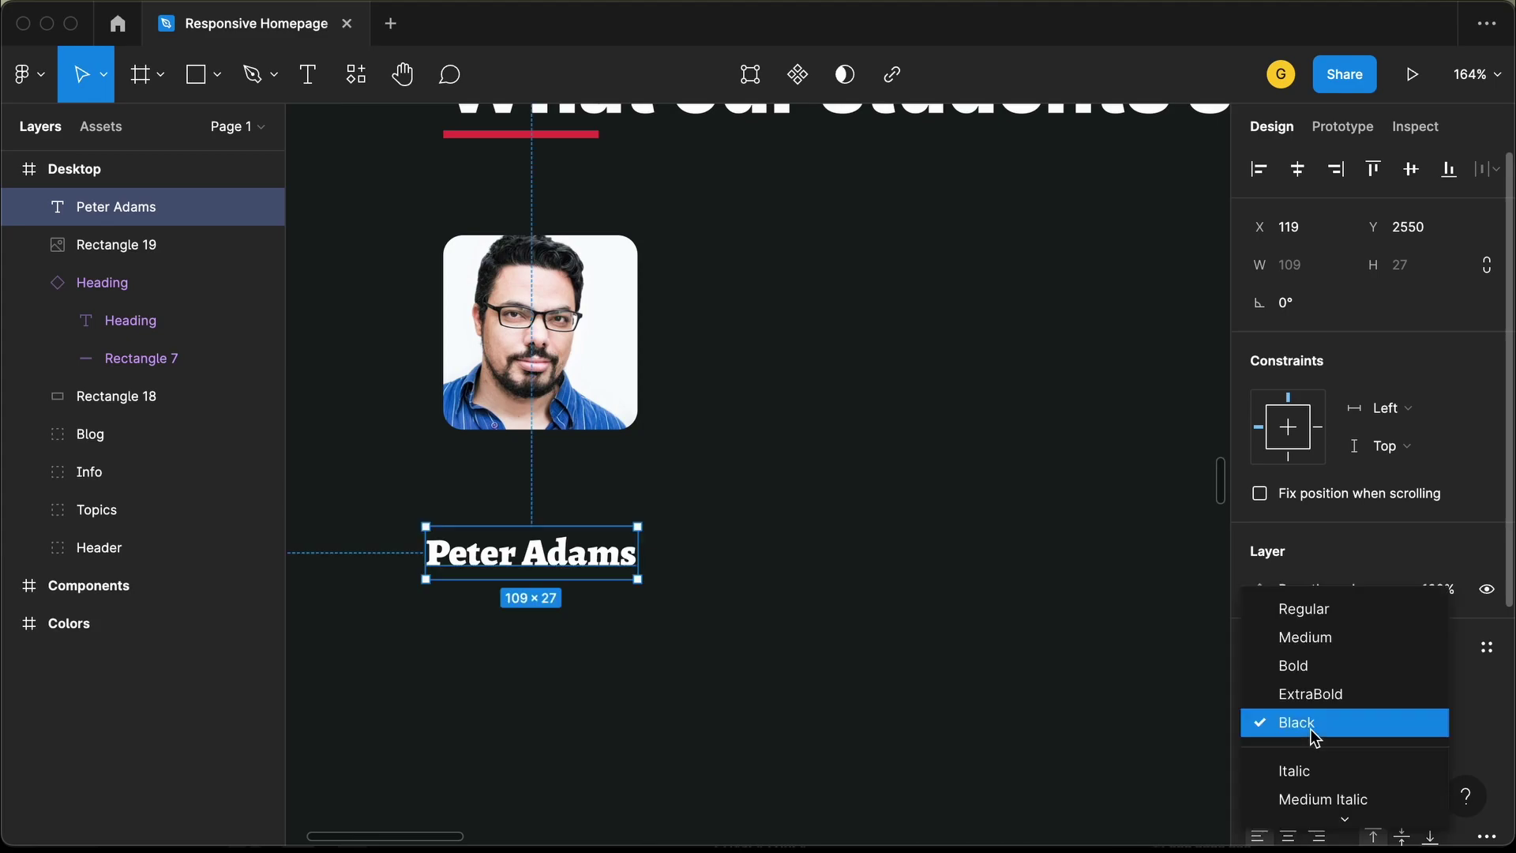
click(1313, 665)
drag(547, 549, 563, 502)
Duplicate the name, set it 16 px below the avatar with the copy beneath, and copy the reference testimonial
key(alt)
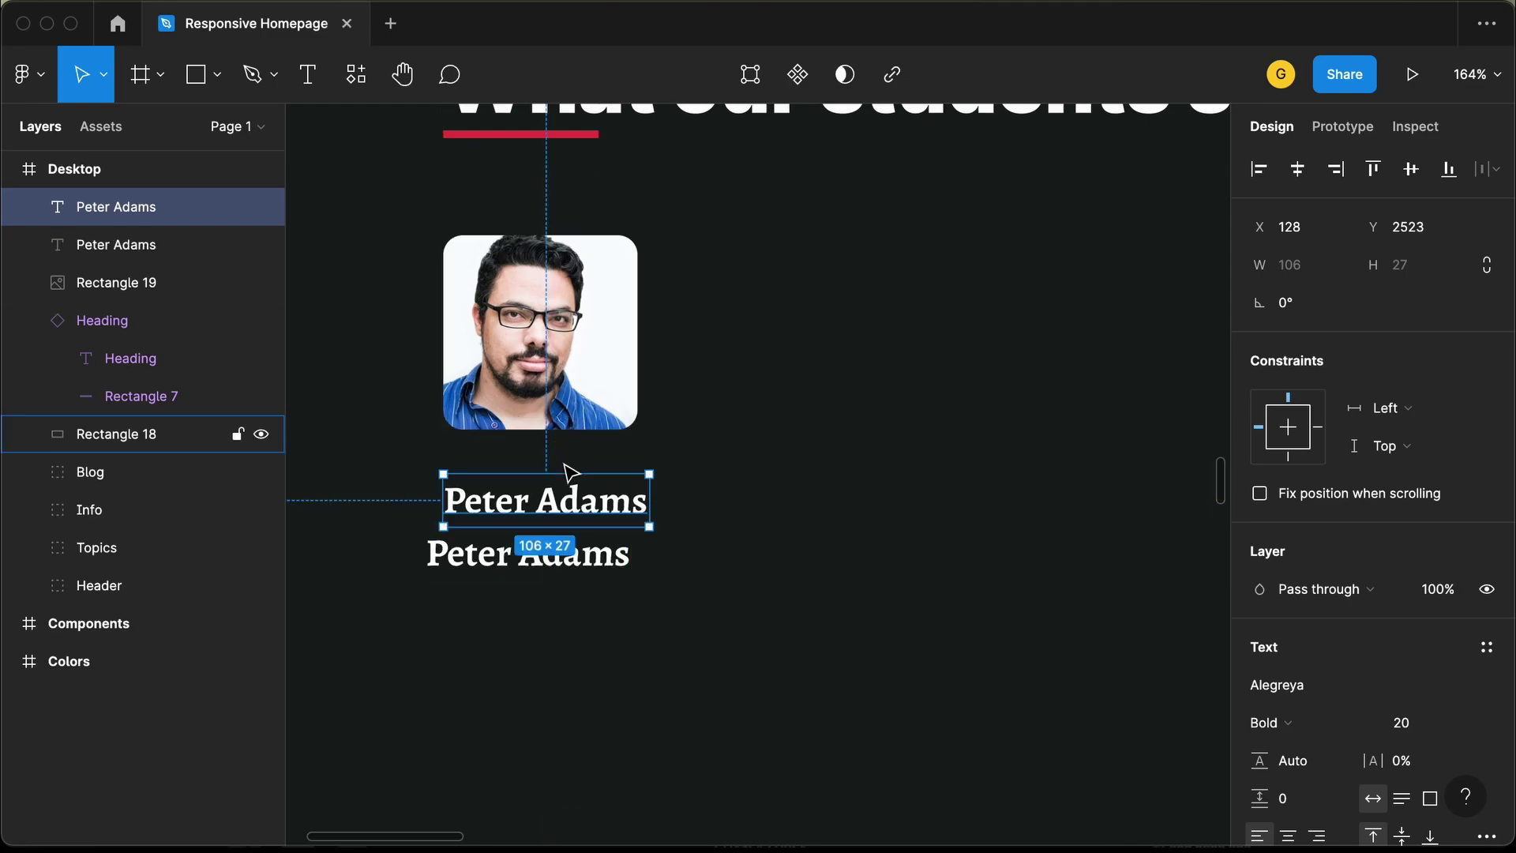
key(Up)
key(Up)
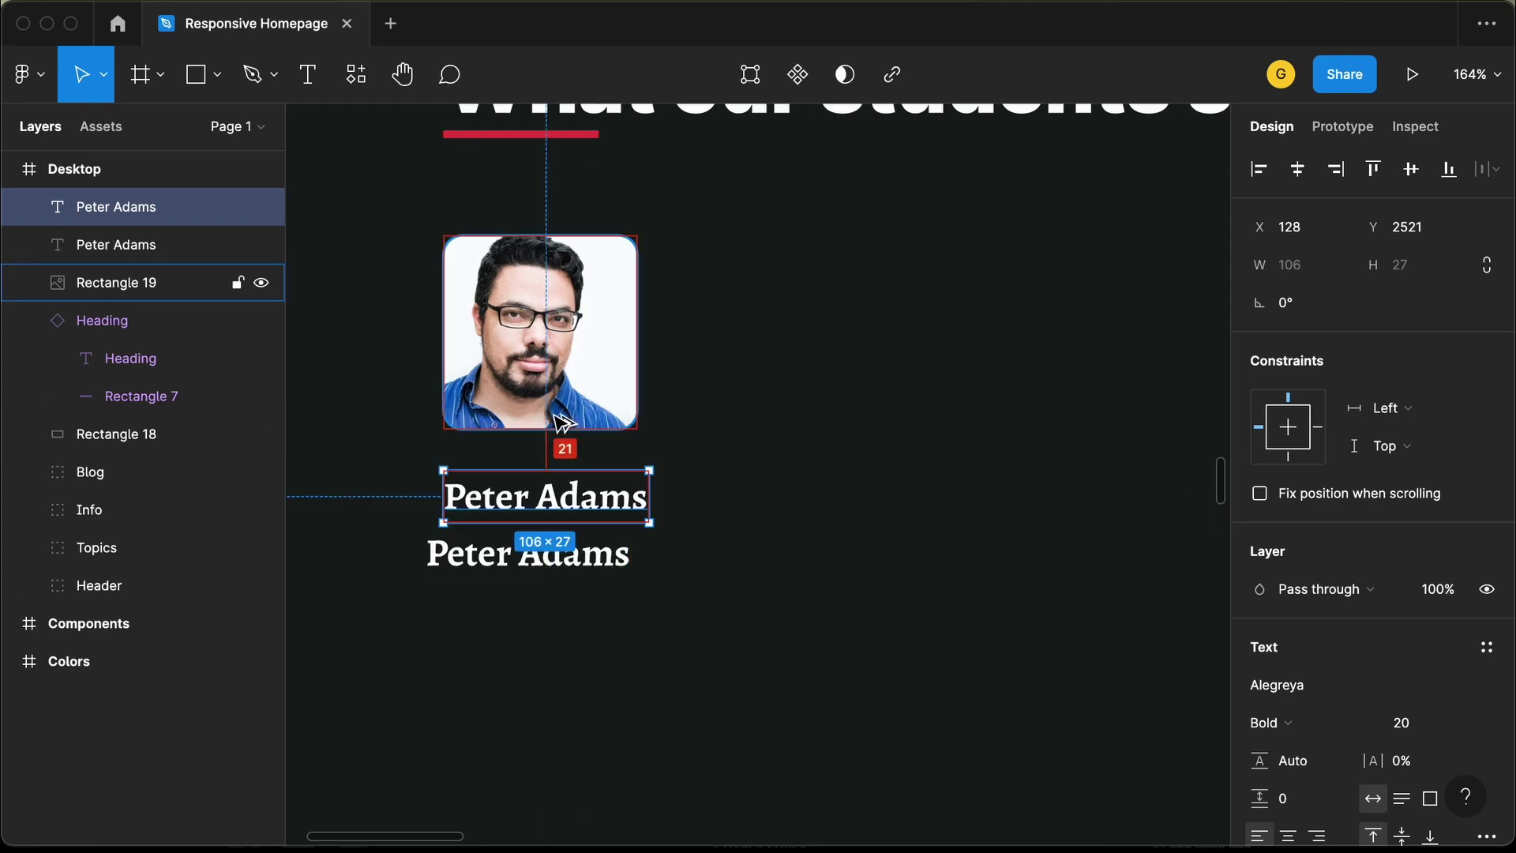
key(Up)
key(Up)
key(Up)
key(Up)
key(Up)
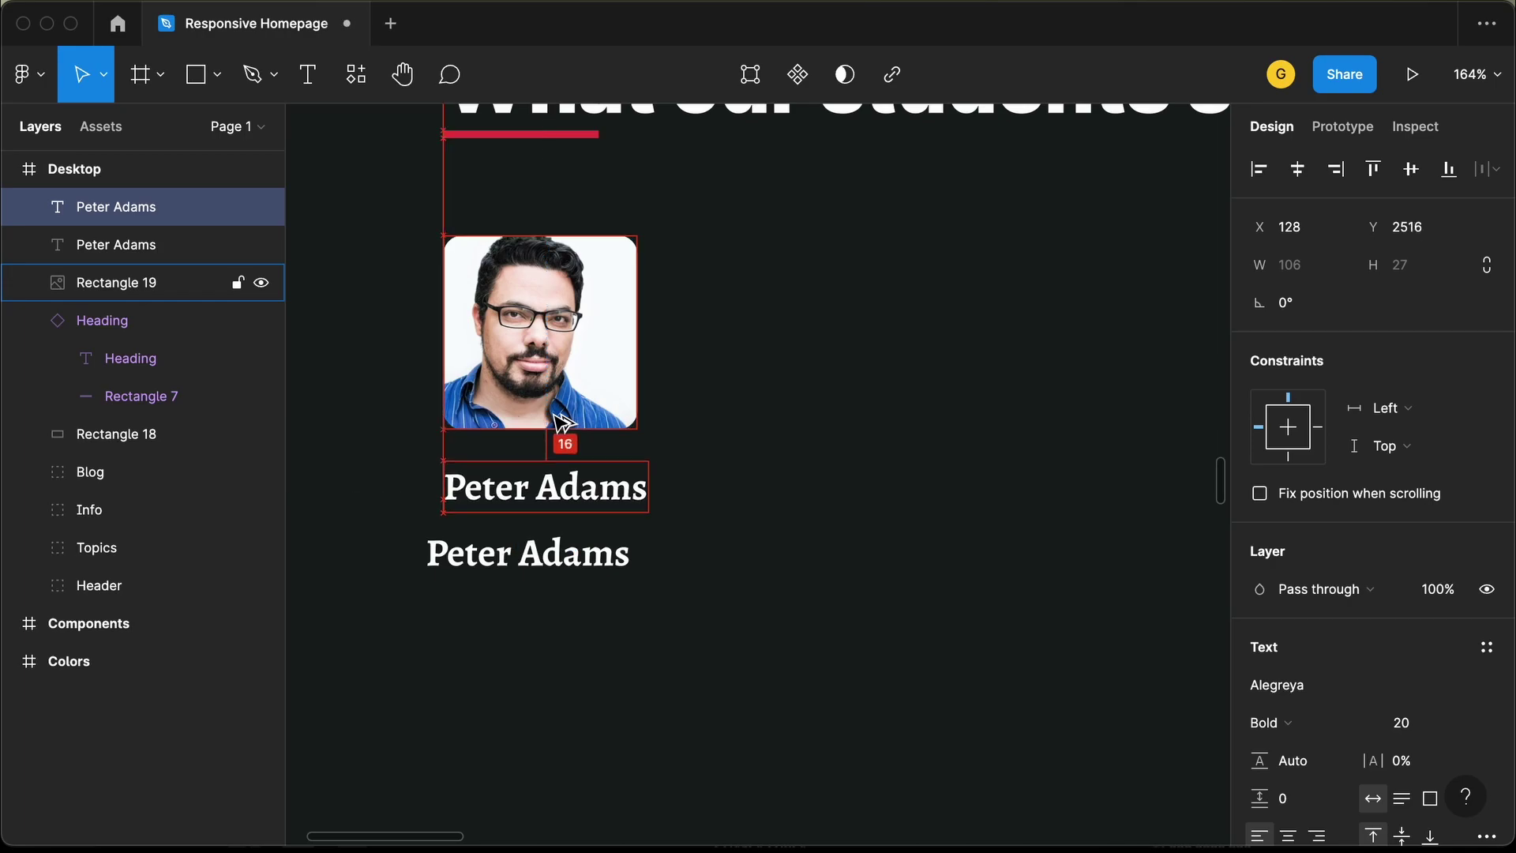
drag(533, 568, 549, 567)
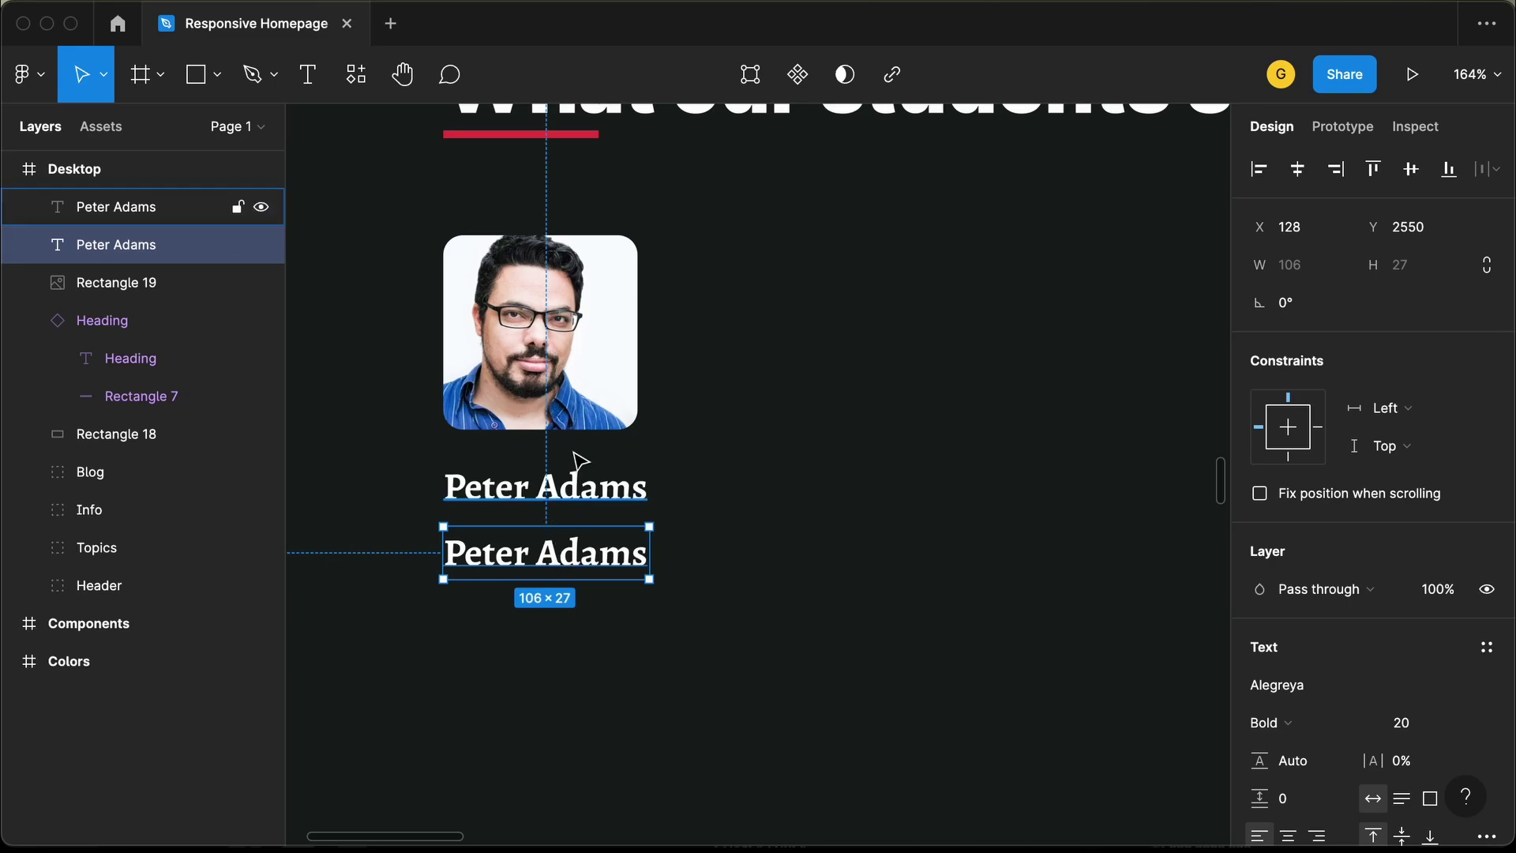
key(Return)
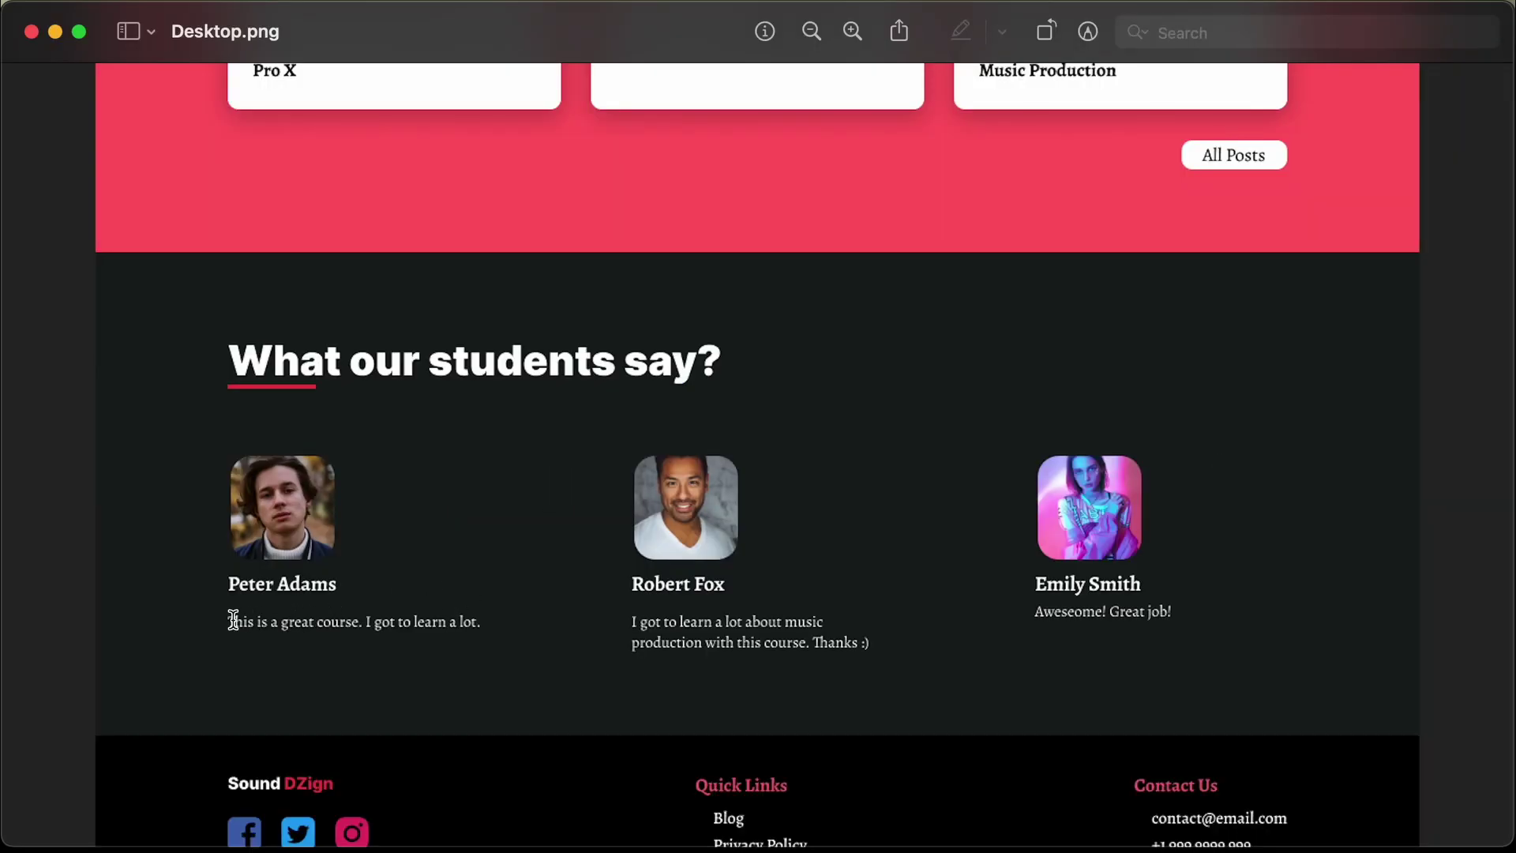
drag(228, 621, 475, 606)
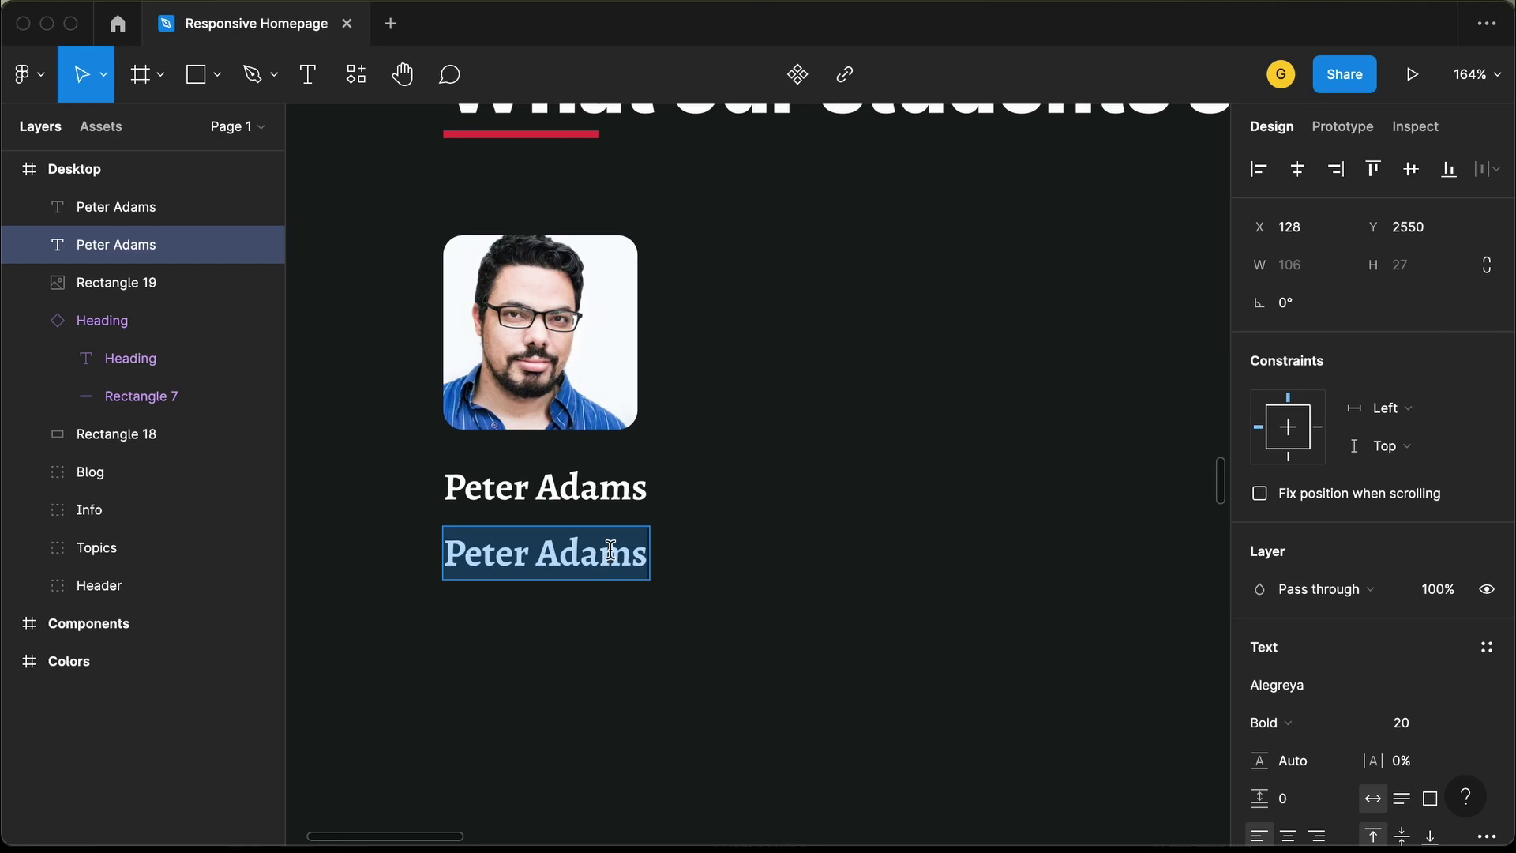
Paste "This is a great course. I got to learn a lot." into the copy, styled Alegreya Regular 16
key(super+v)
key(Escape)
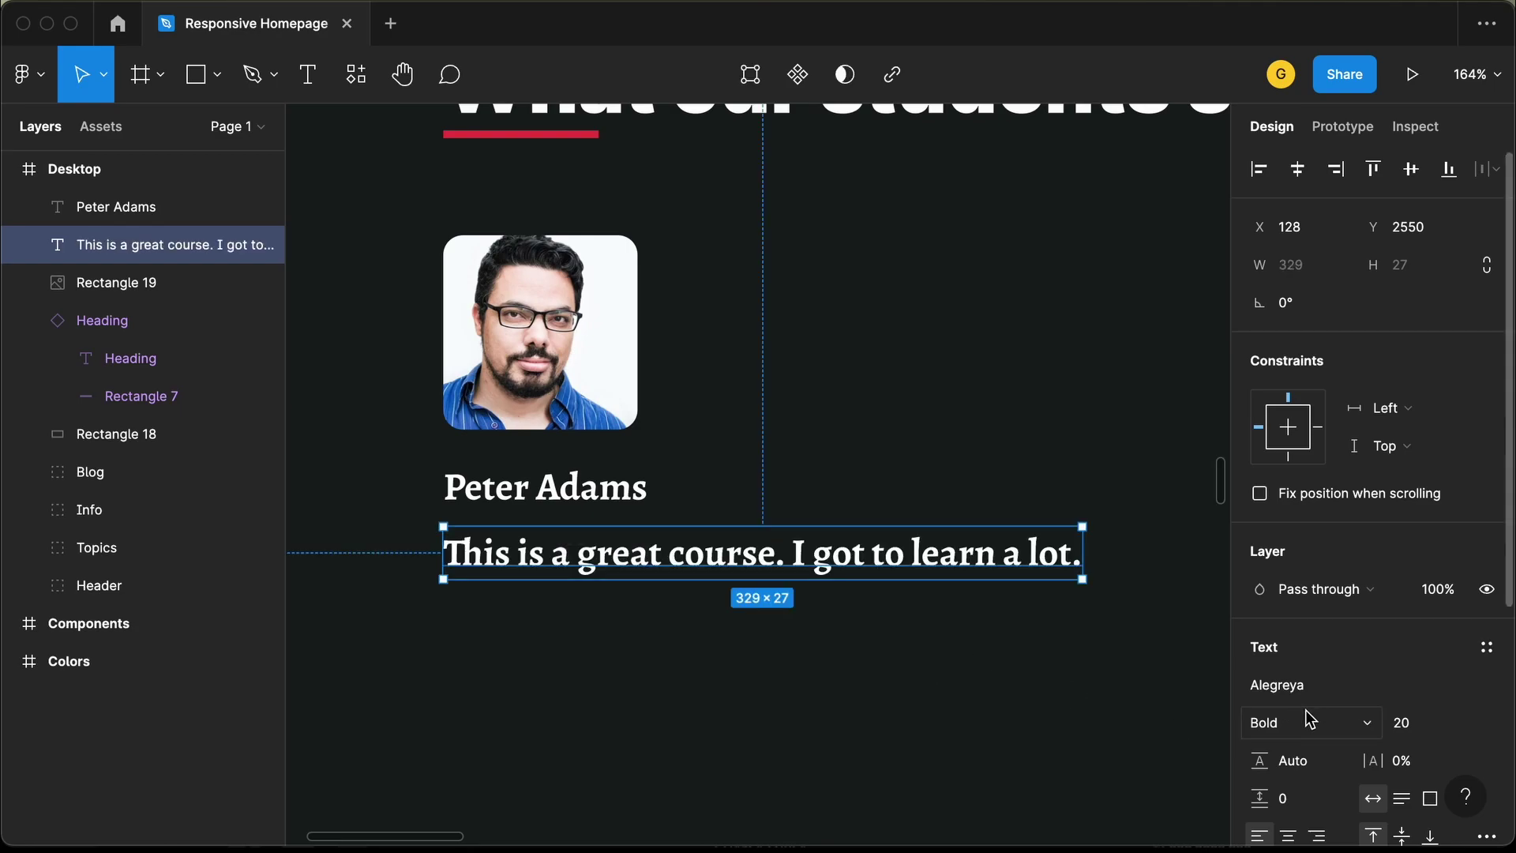
click(1310, 720)
click(1310, 668)
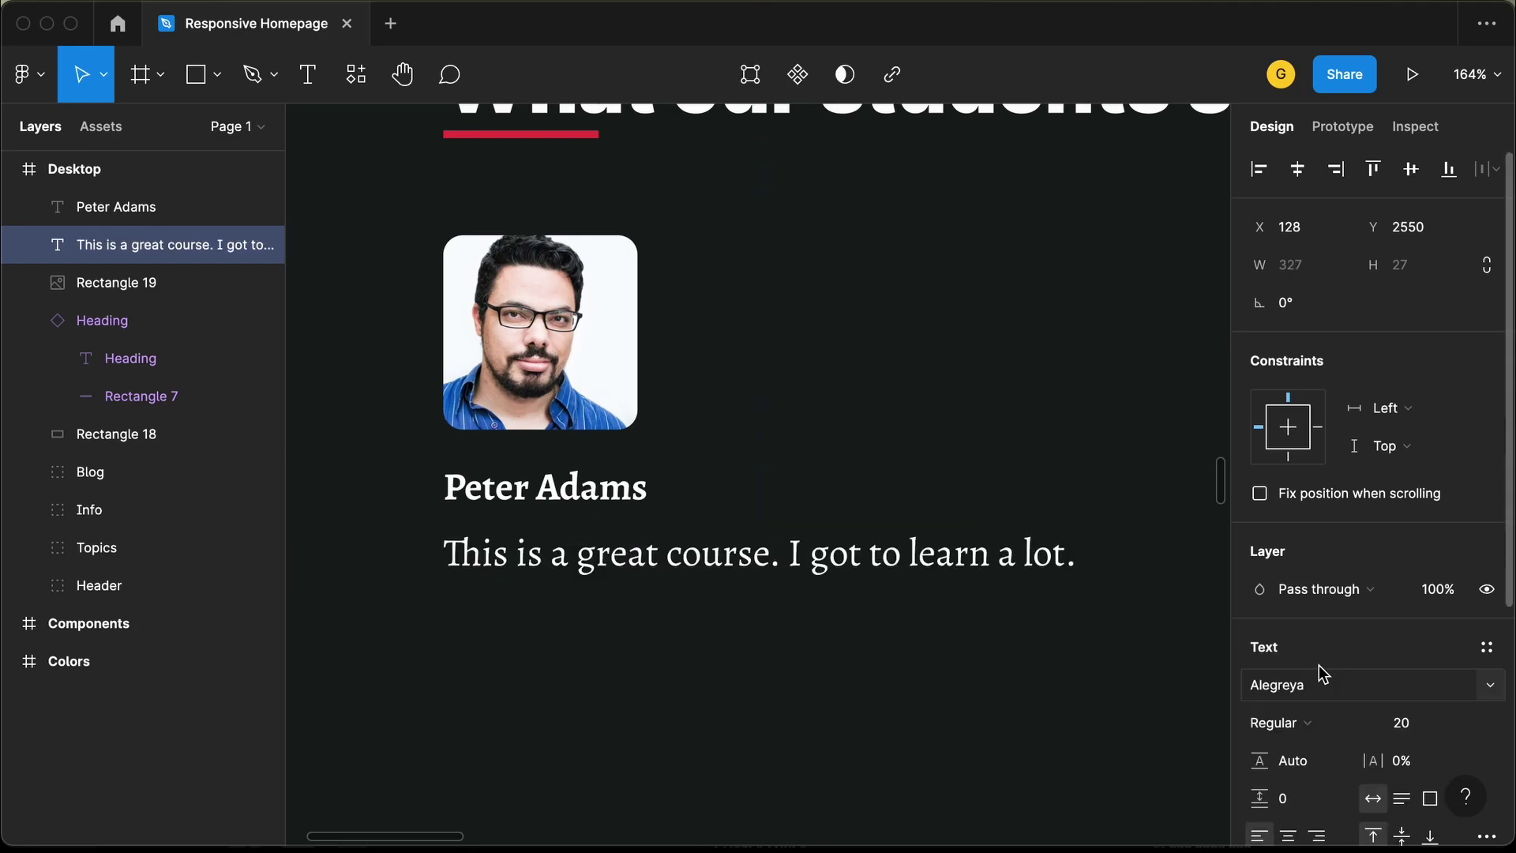
click(1418, 723)
text(16)
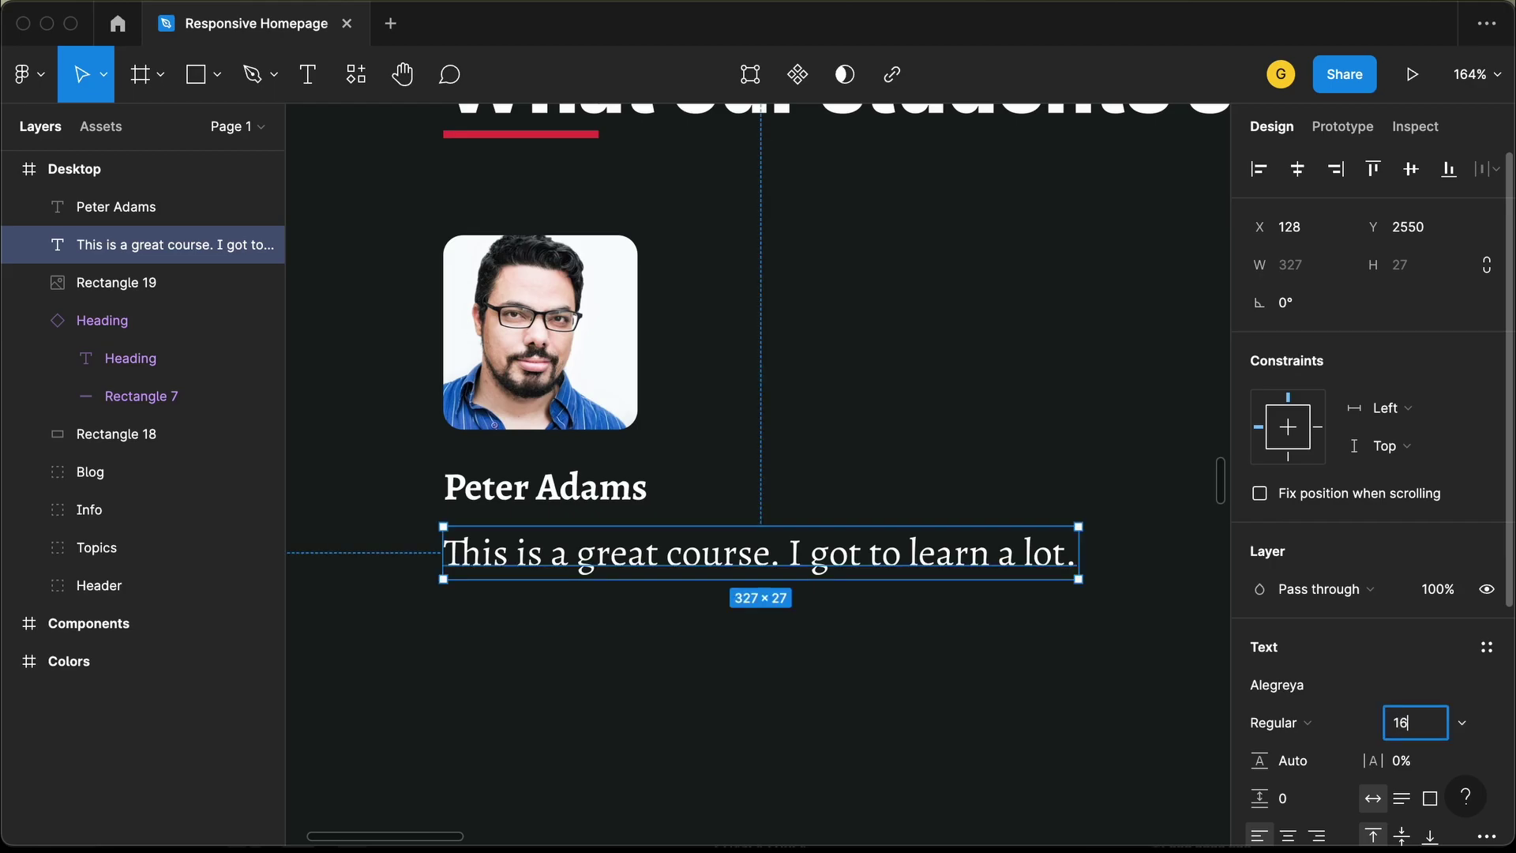
key(Return)
click(721, 698)
Group the first student's photo, name and quote together
scroll(721, 697, up, 3)
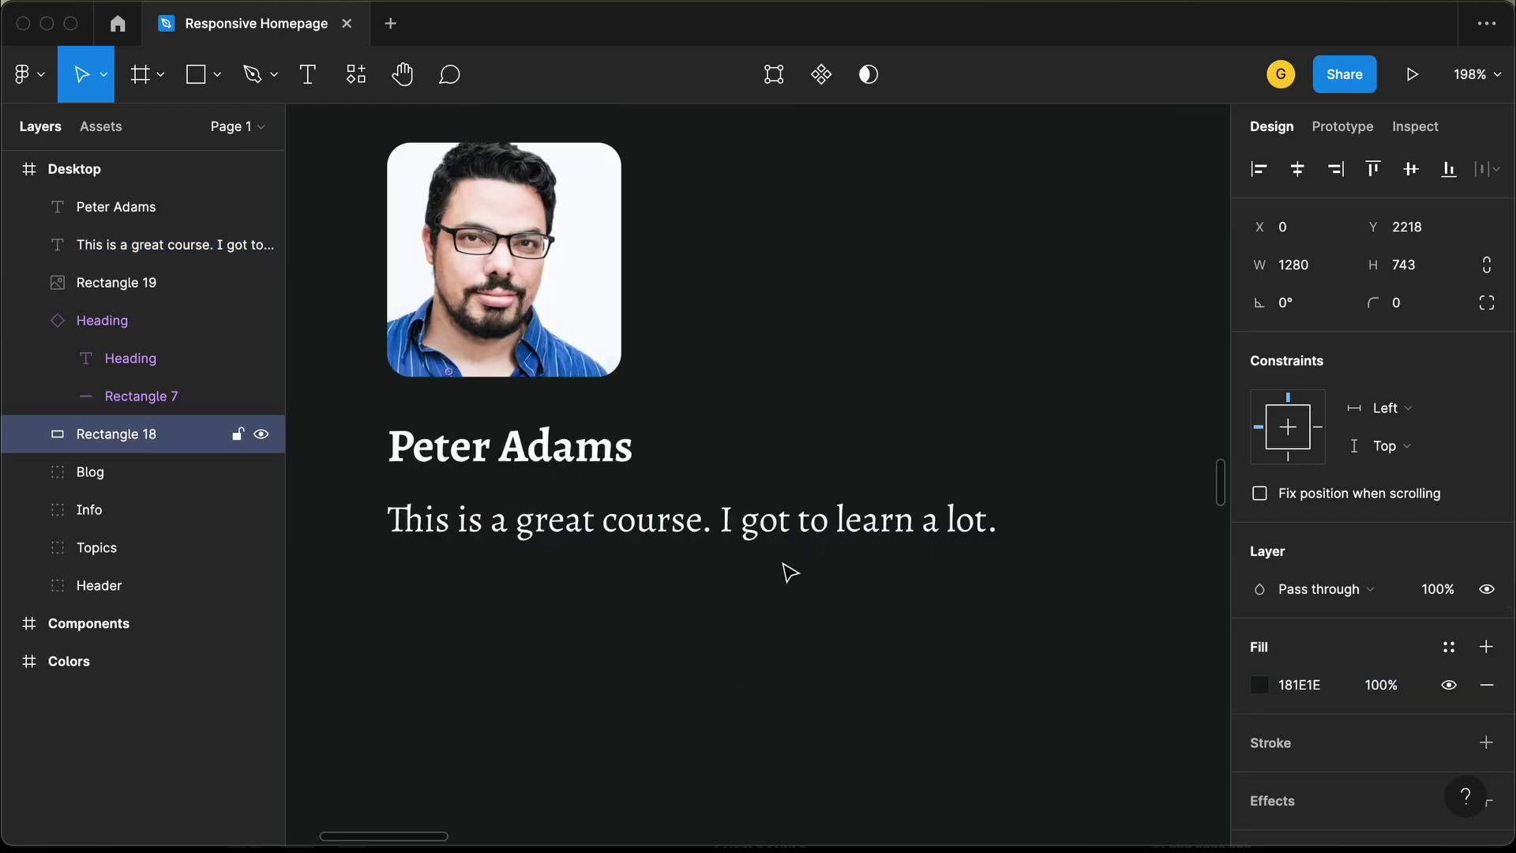
scroll(789, 571, down, 5)
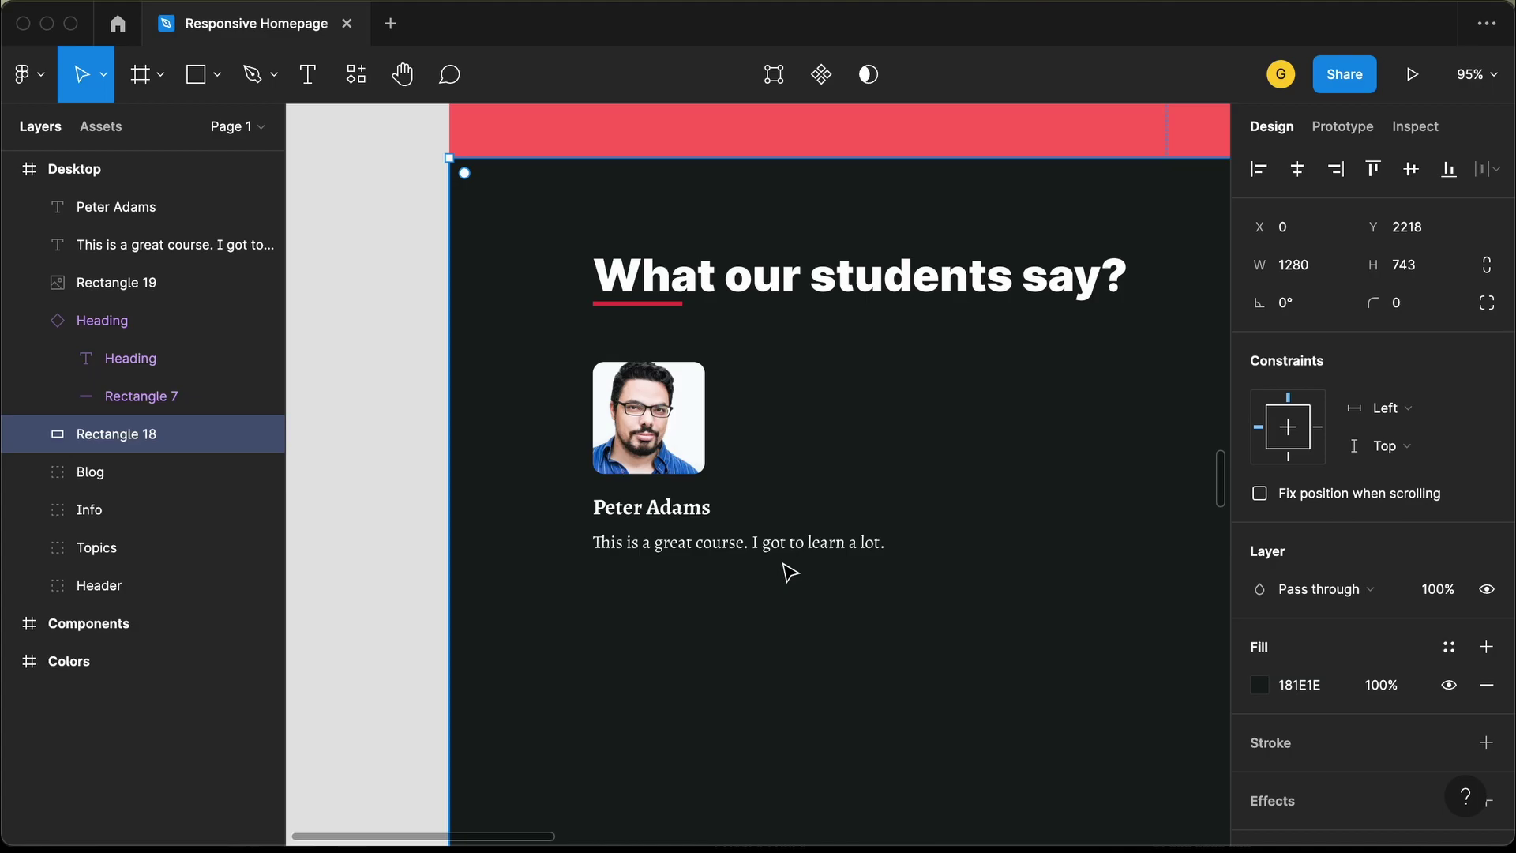
scroll(789, 571, down, 5)
scroll(497, 655, right, 2)
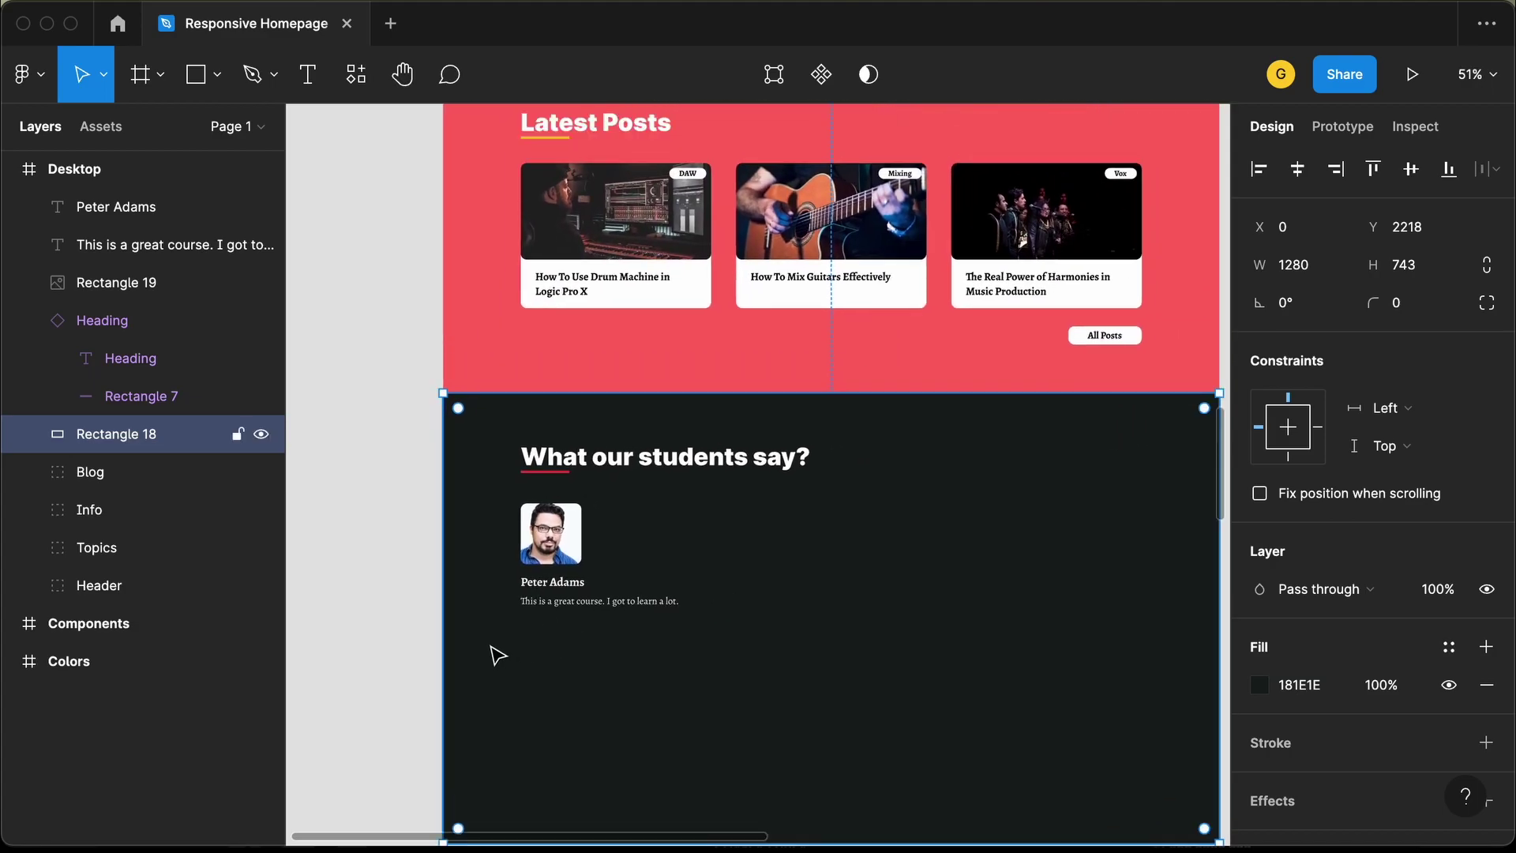
click(539, 535)
scroll(537, 533, up, 5)
shift+click(593, 684)
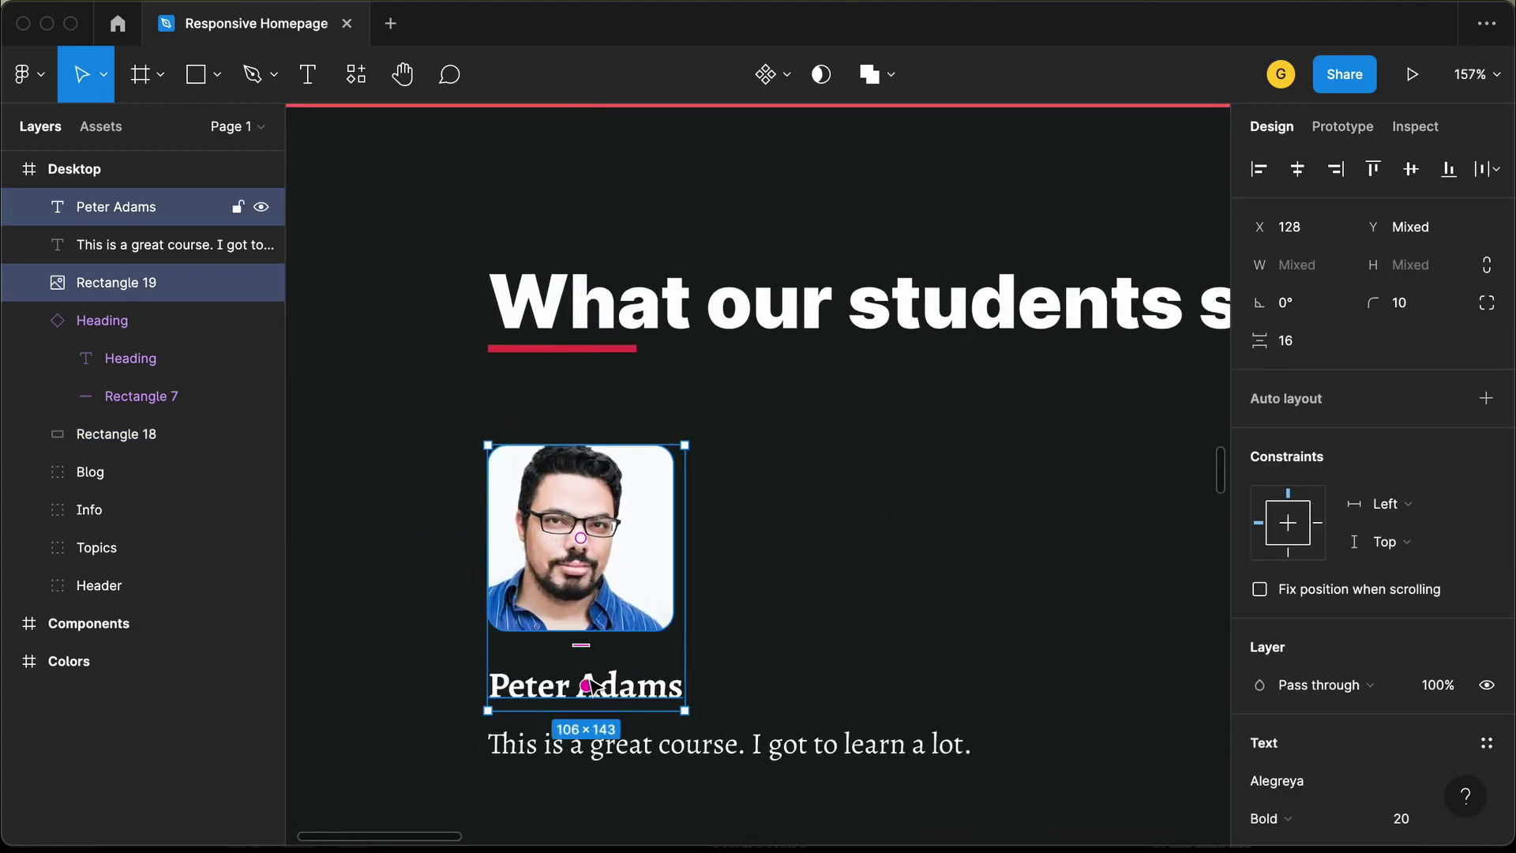
shift+click(596, 739)
scroll(598, 742, down, 3)
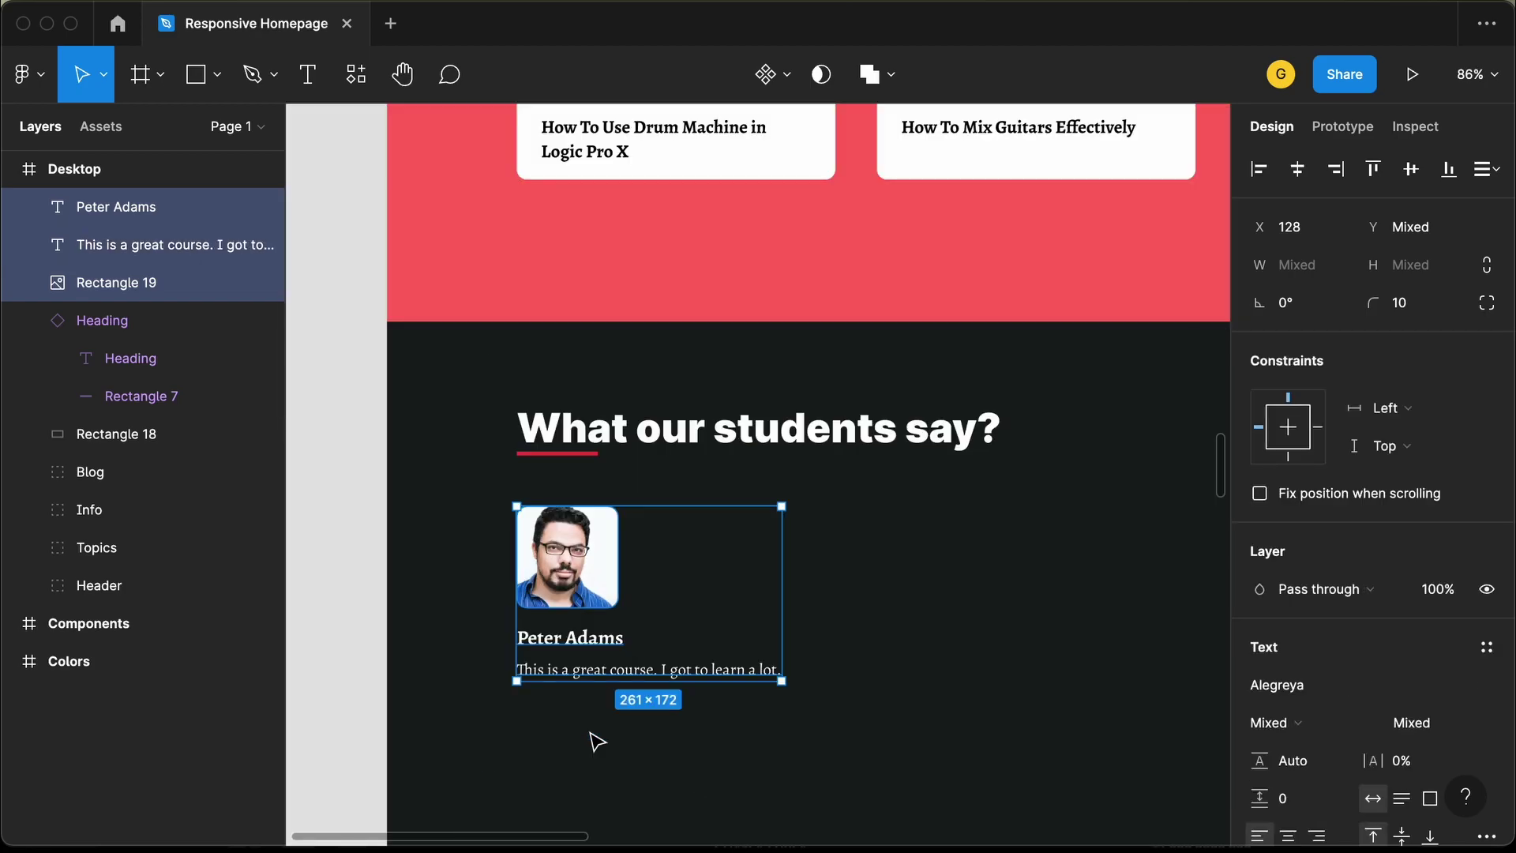
key(super+g)
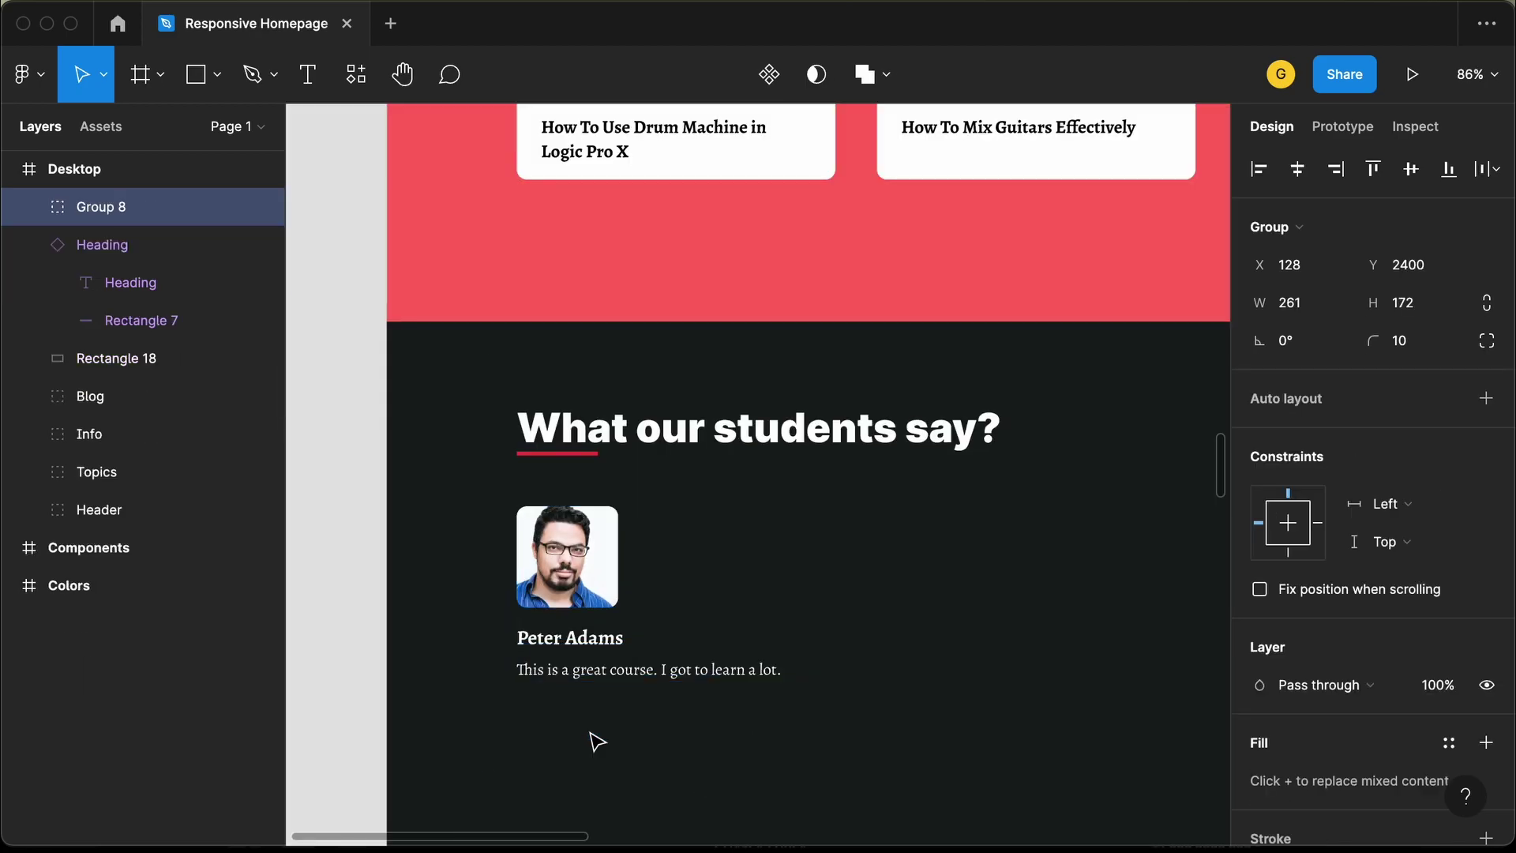
Rename the new group to 'Tesstimonial 01'
double_click(150, 219)
text(Te)
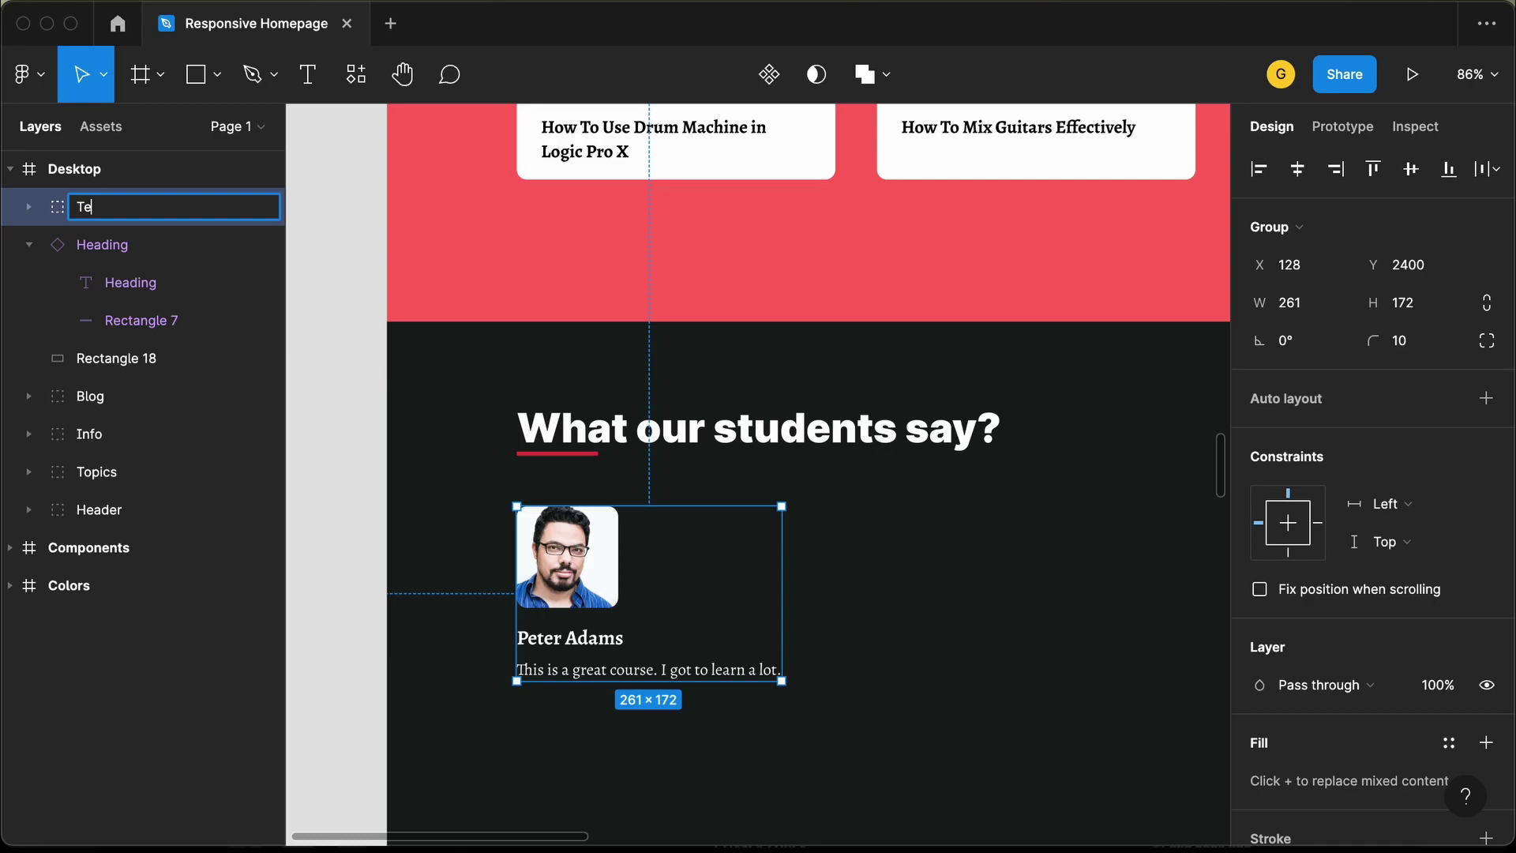
text(sstimonial)
right_click(156, 207)
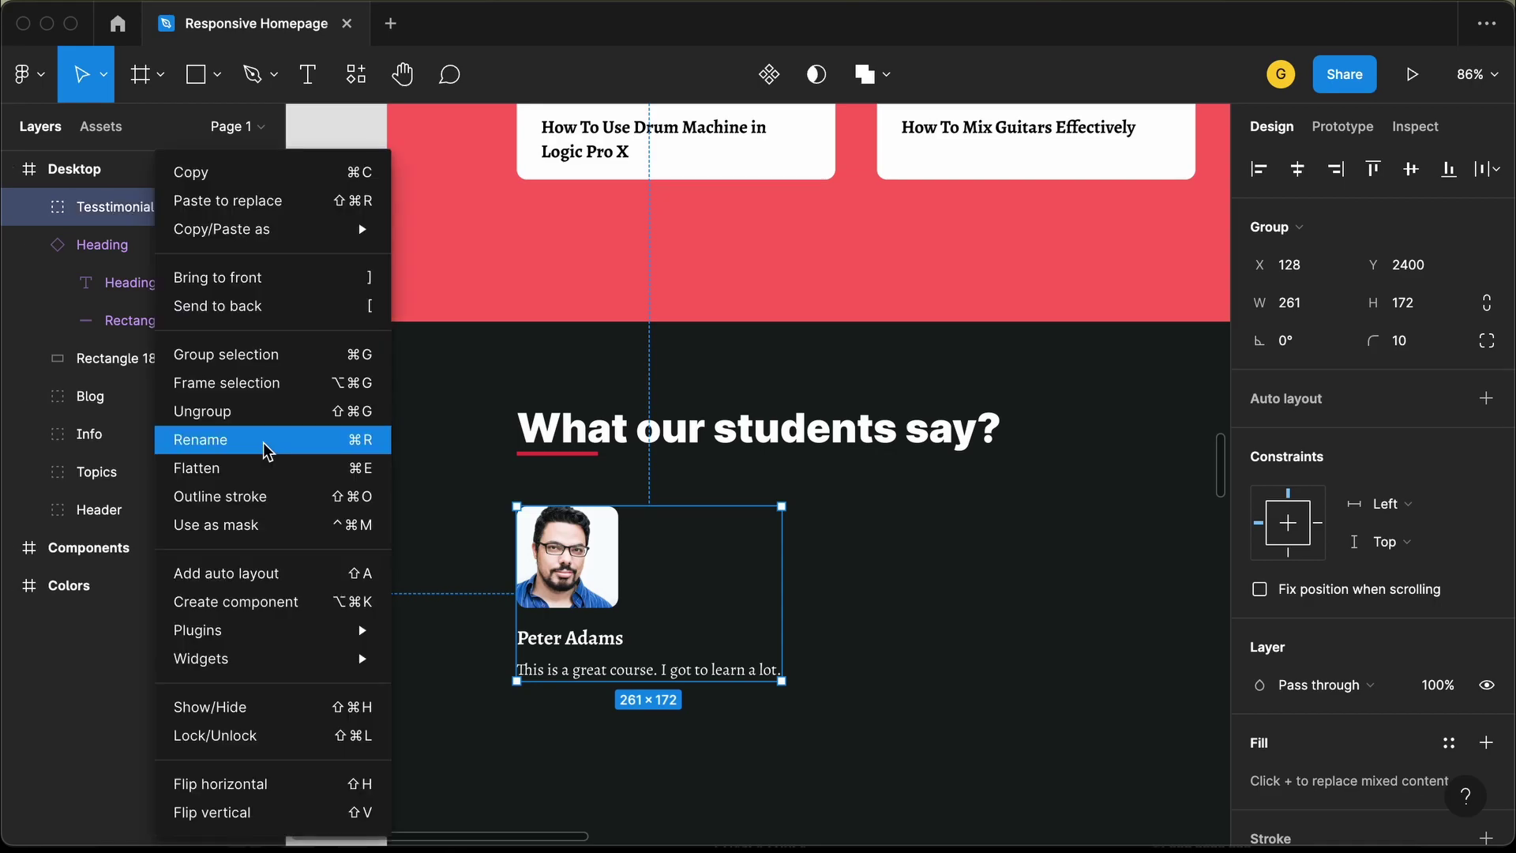
click(266, 450)
key(Right)
text(01)
key(Return)
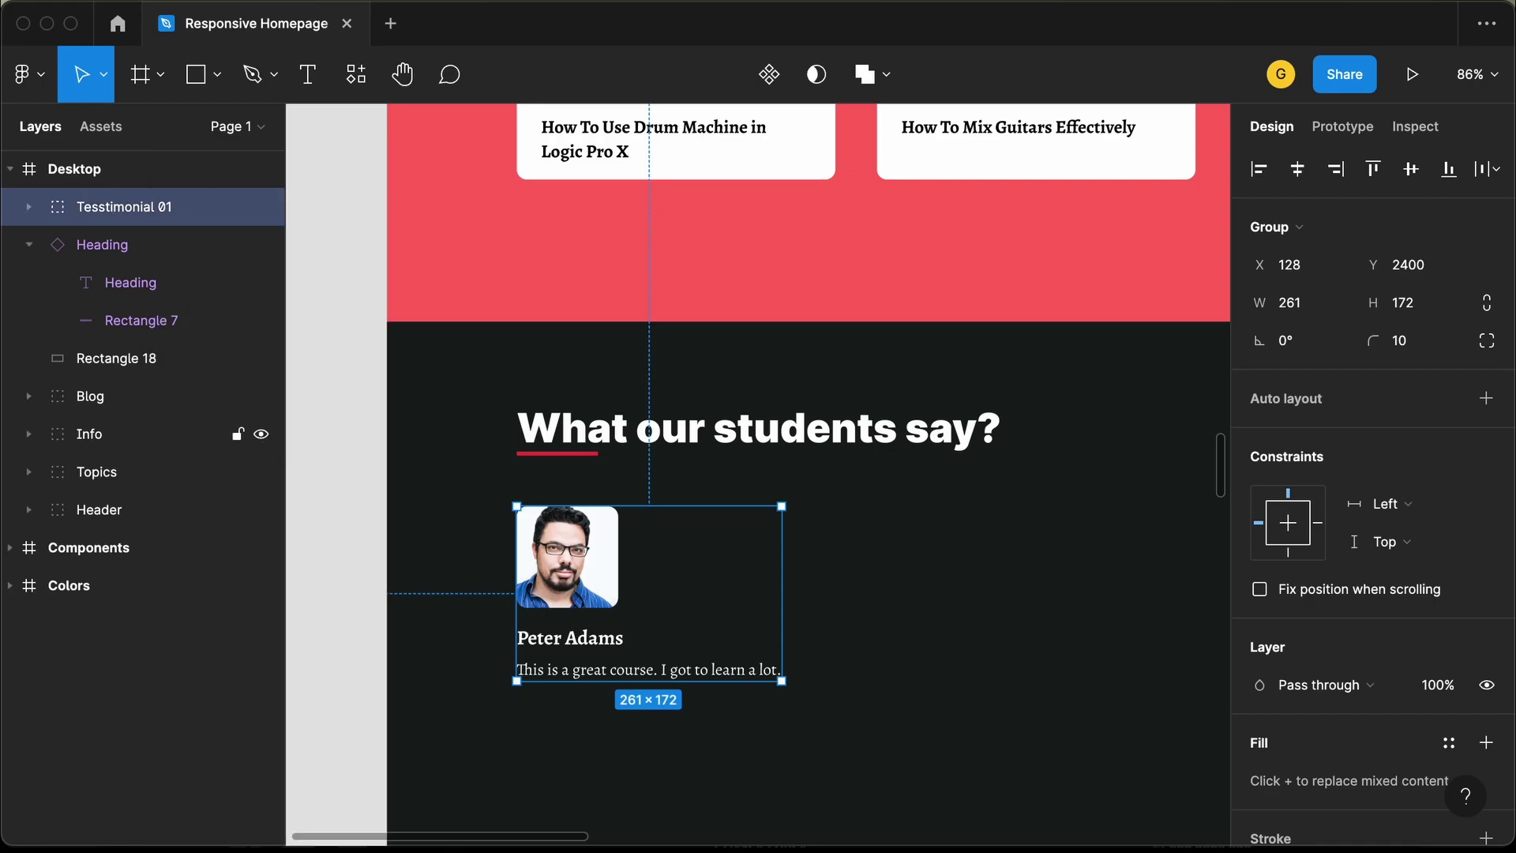
Set the first testimonial quote to Auto height and widen it to 264 px so it fits one line
scroll(619, 577, down, 3)
click(619, 576)
scroll(624, 575, up, 5)
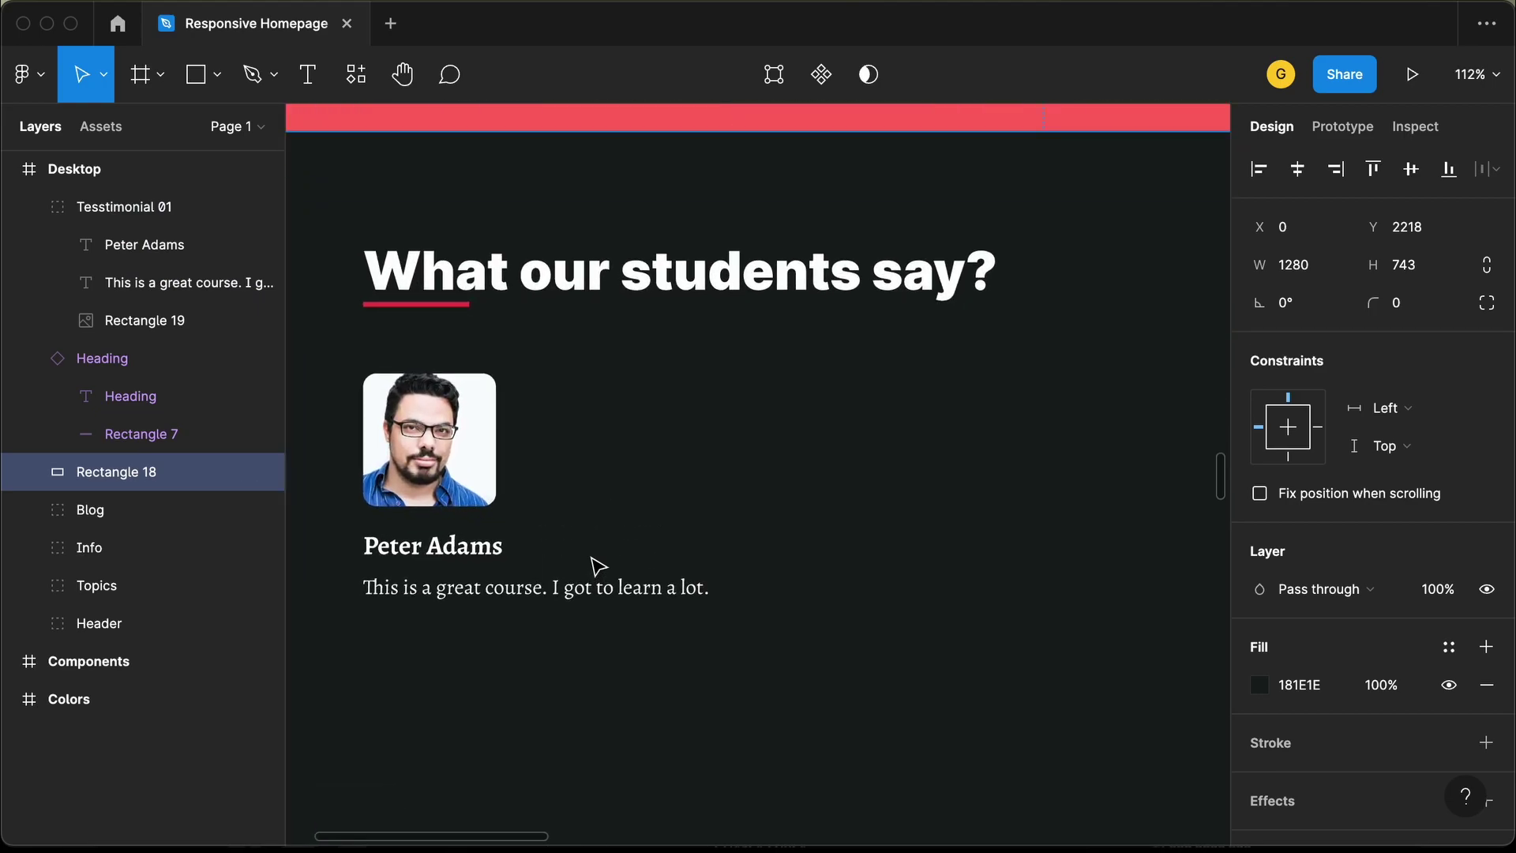
click(604, 594)
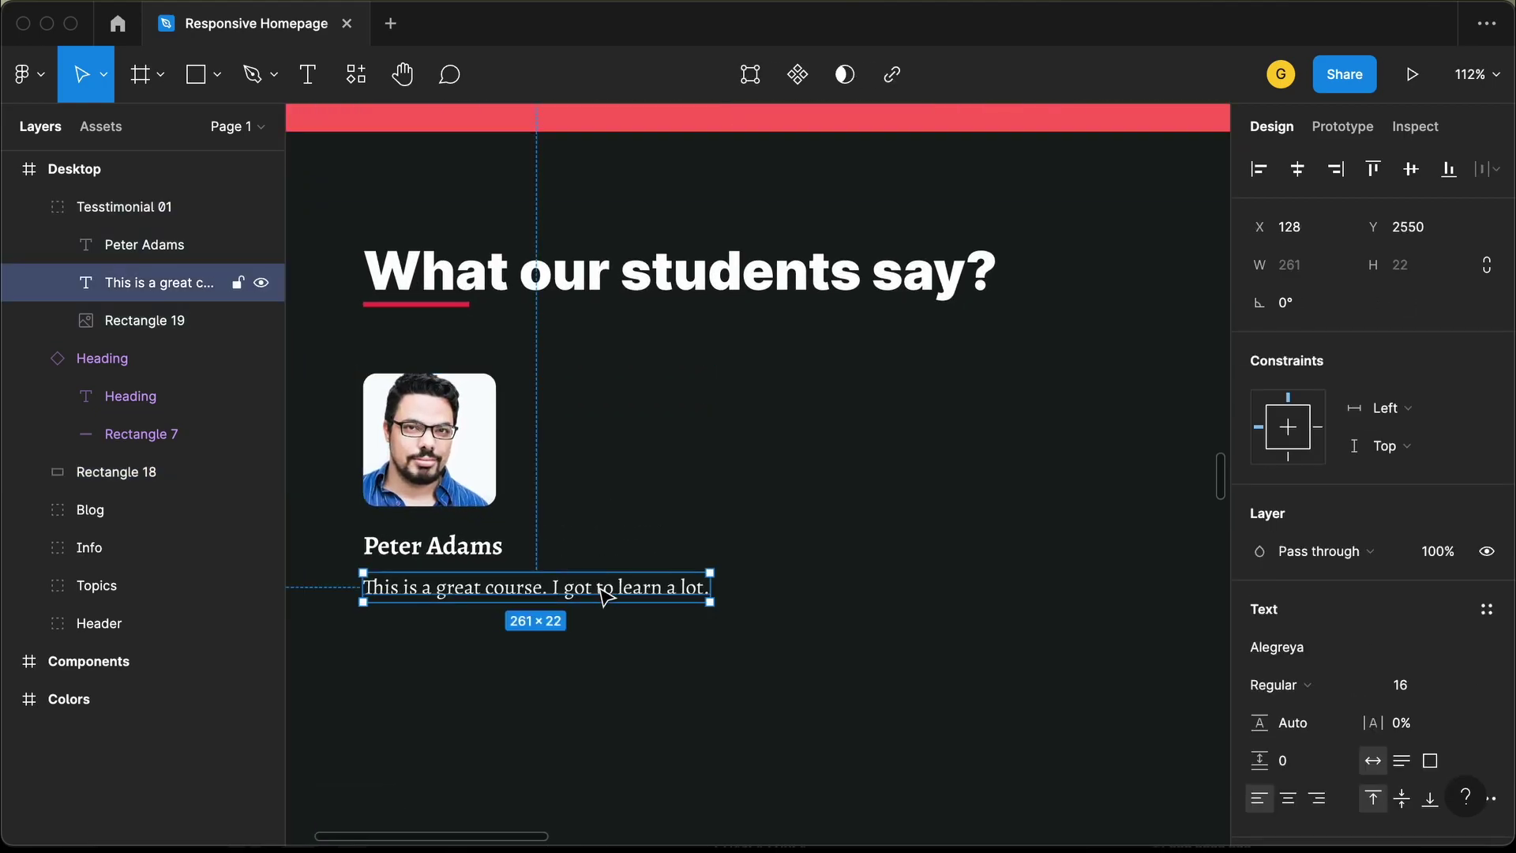
key(shift+0)
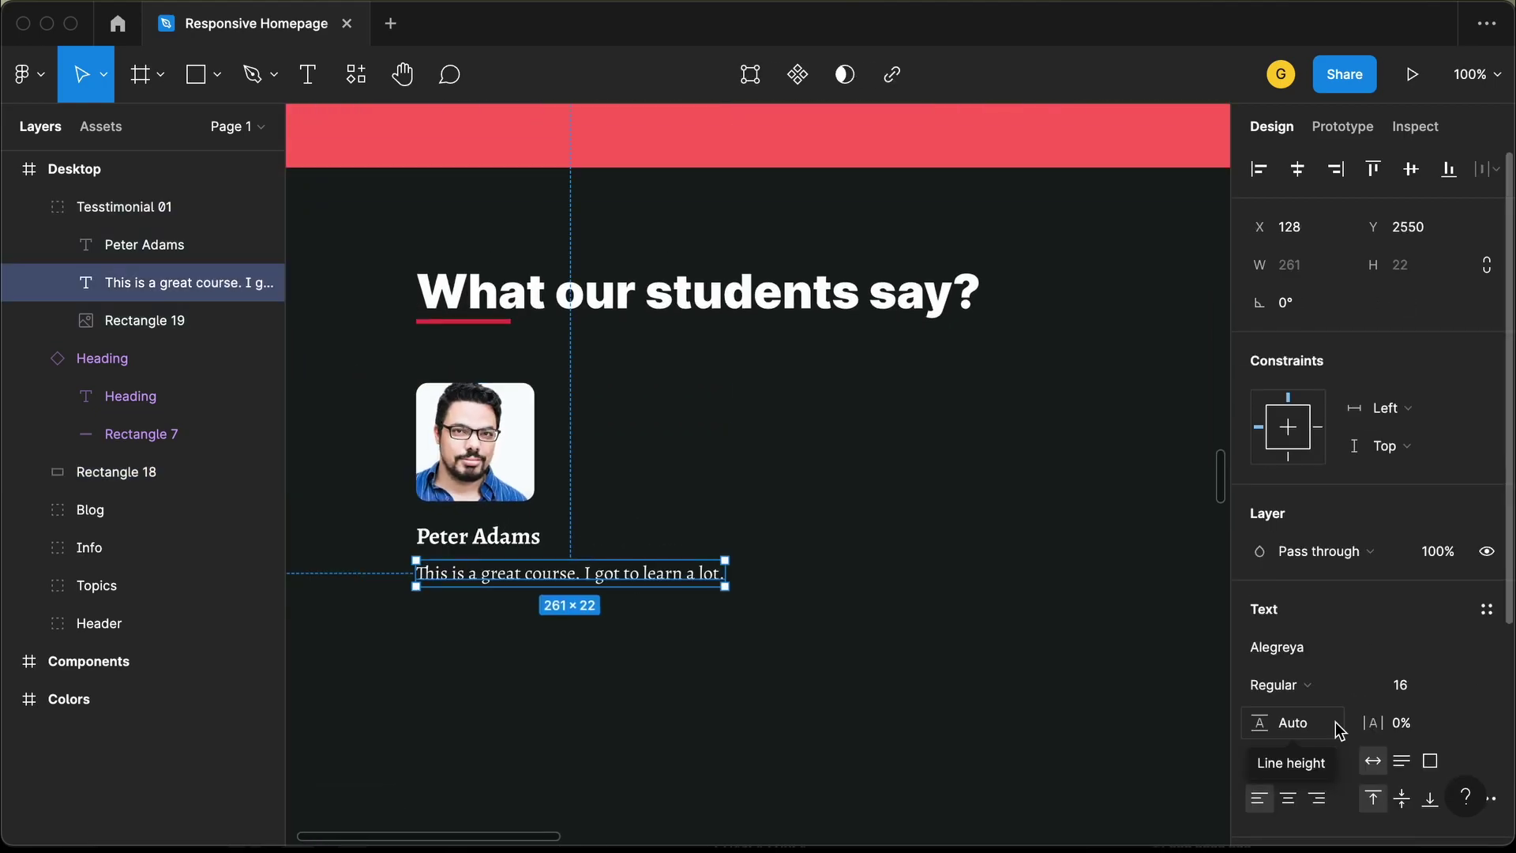
click(1402, 760)
click(1317, 276)
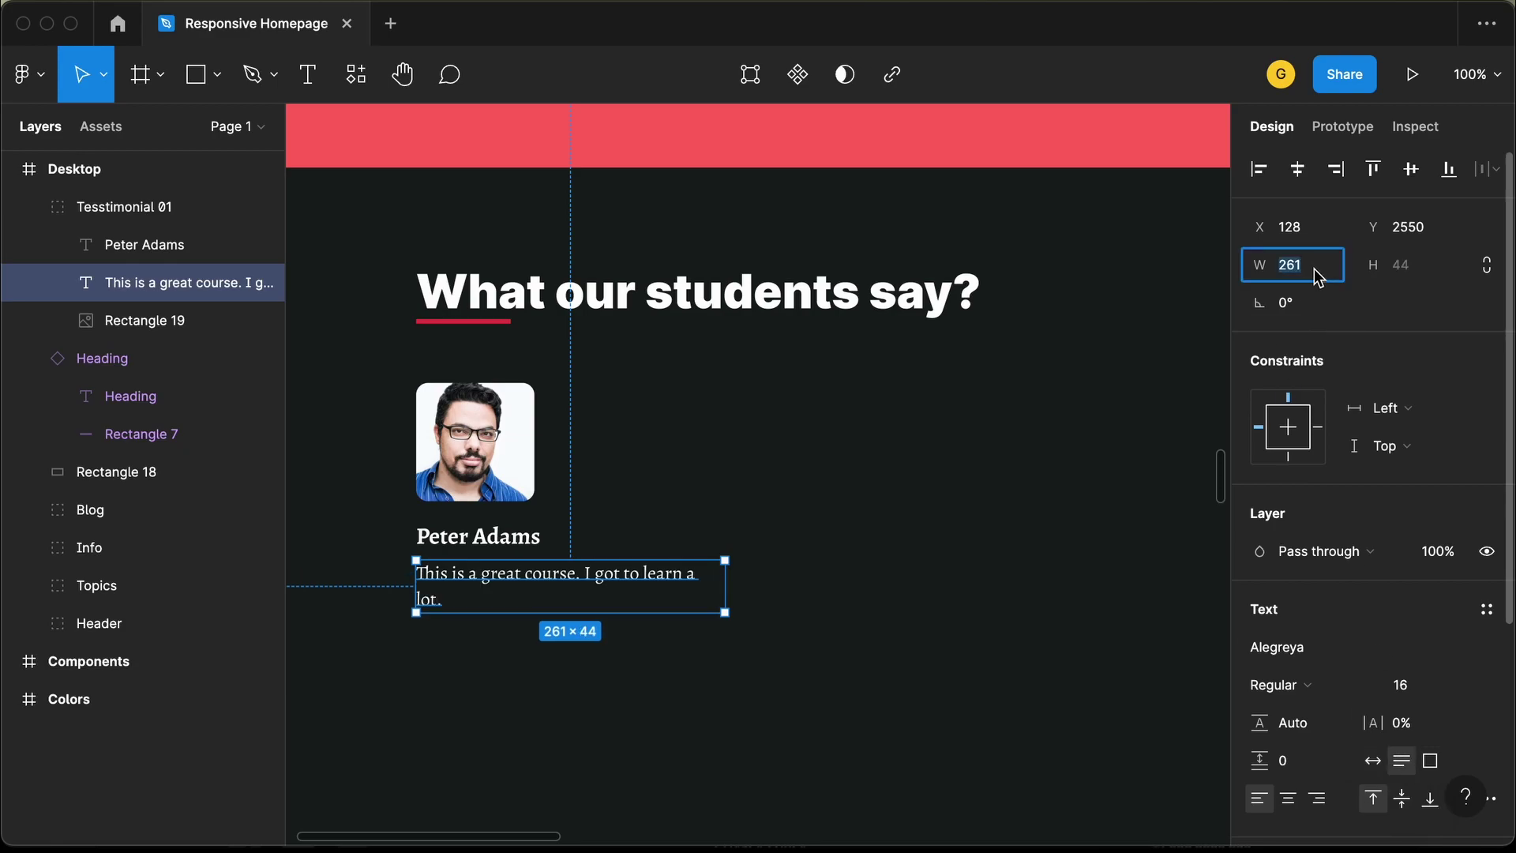
key(Up)
key(Up)
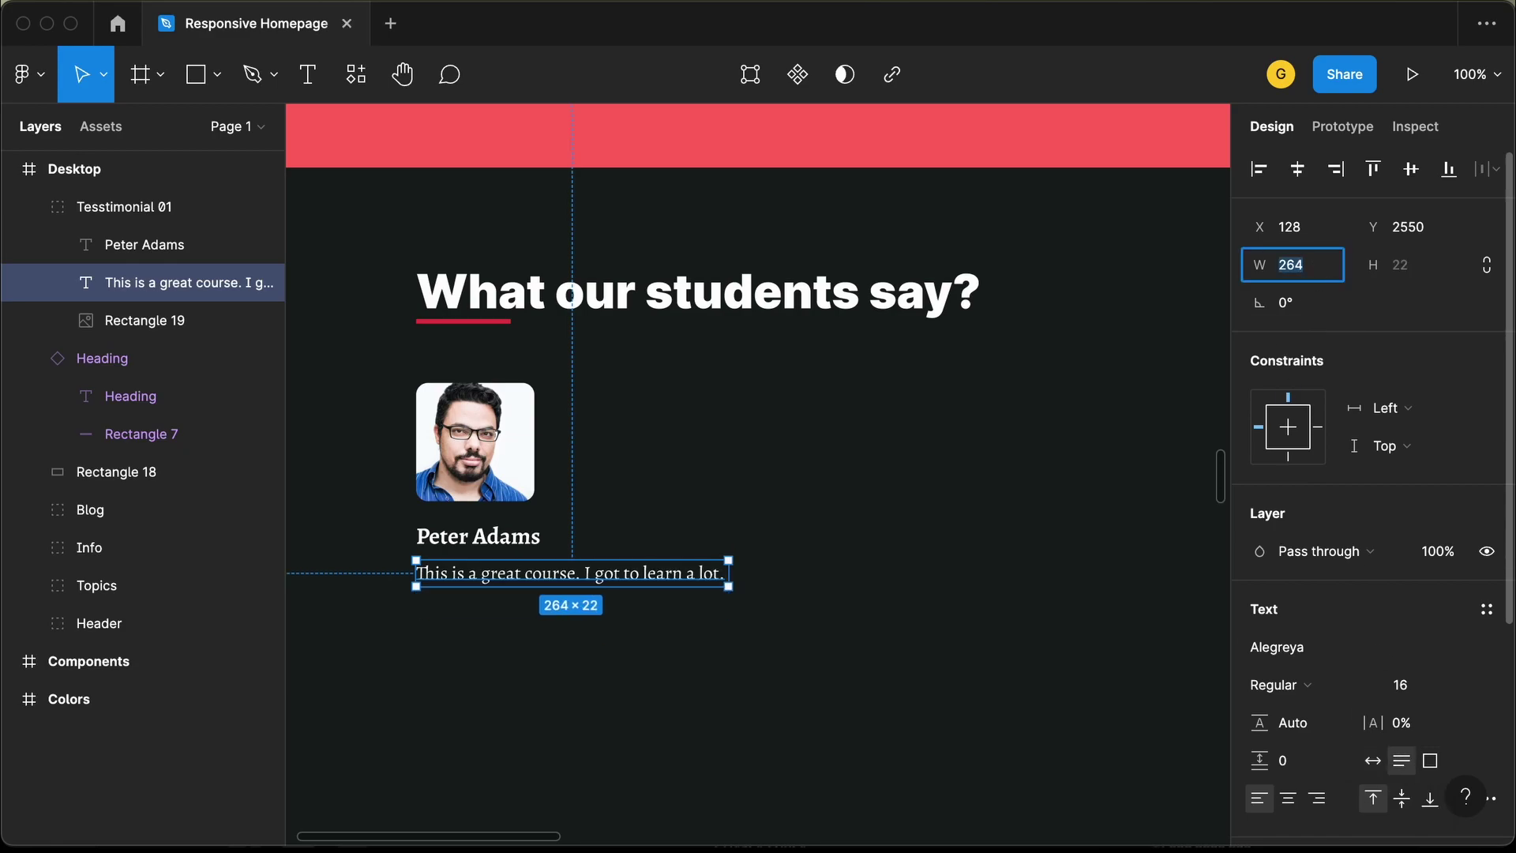
click(822, 613)
scroll(822, 613, down, 5)
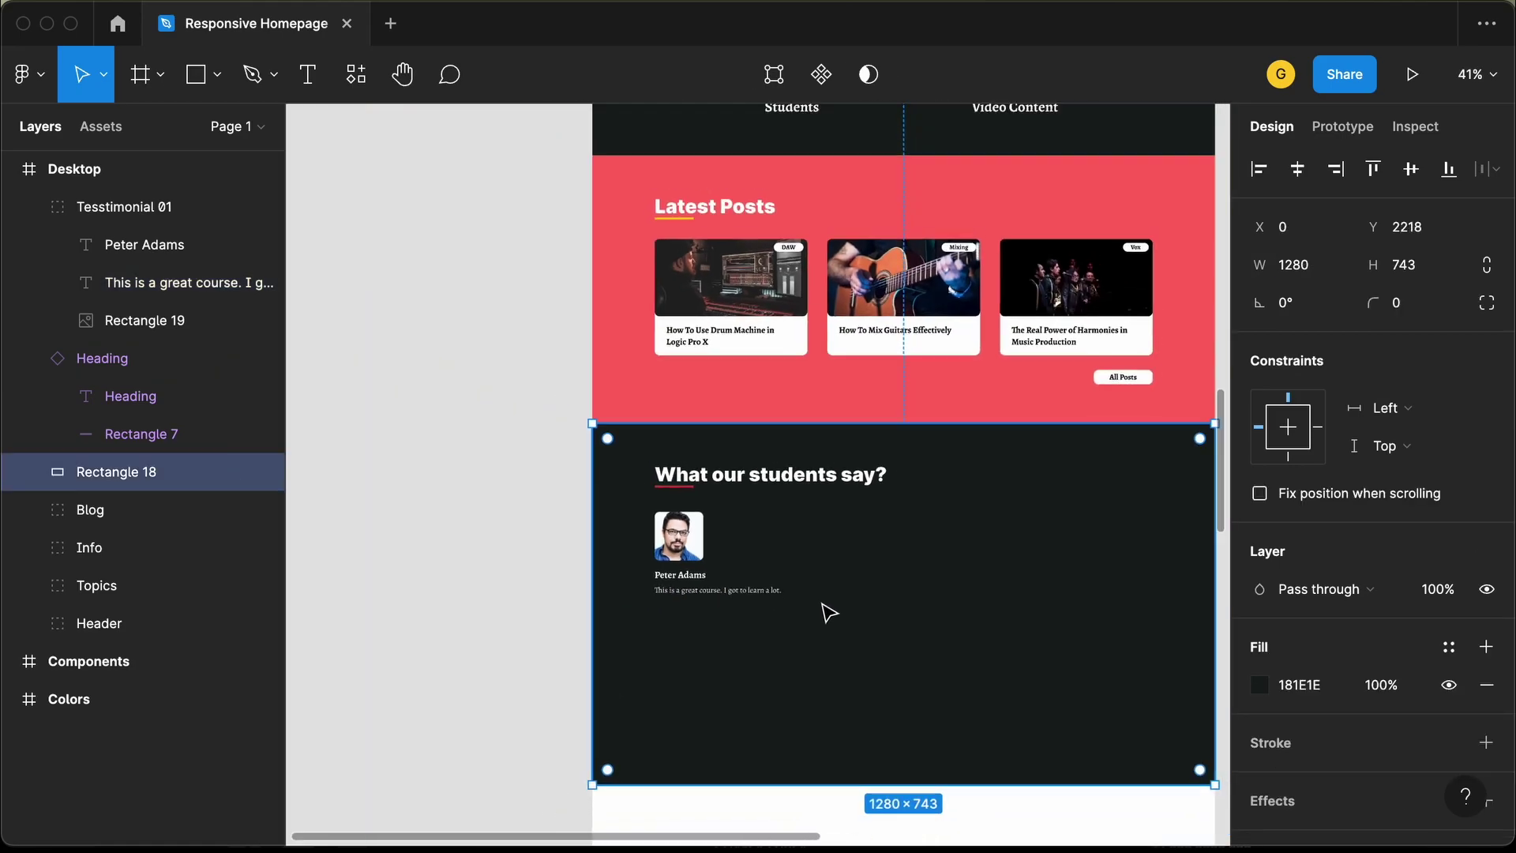
Duplicate Tesstimonial 01 to its right and select the photo inside the copy
click(559, 523)
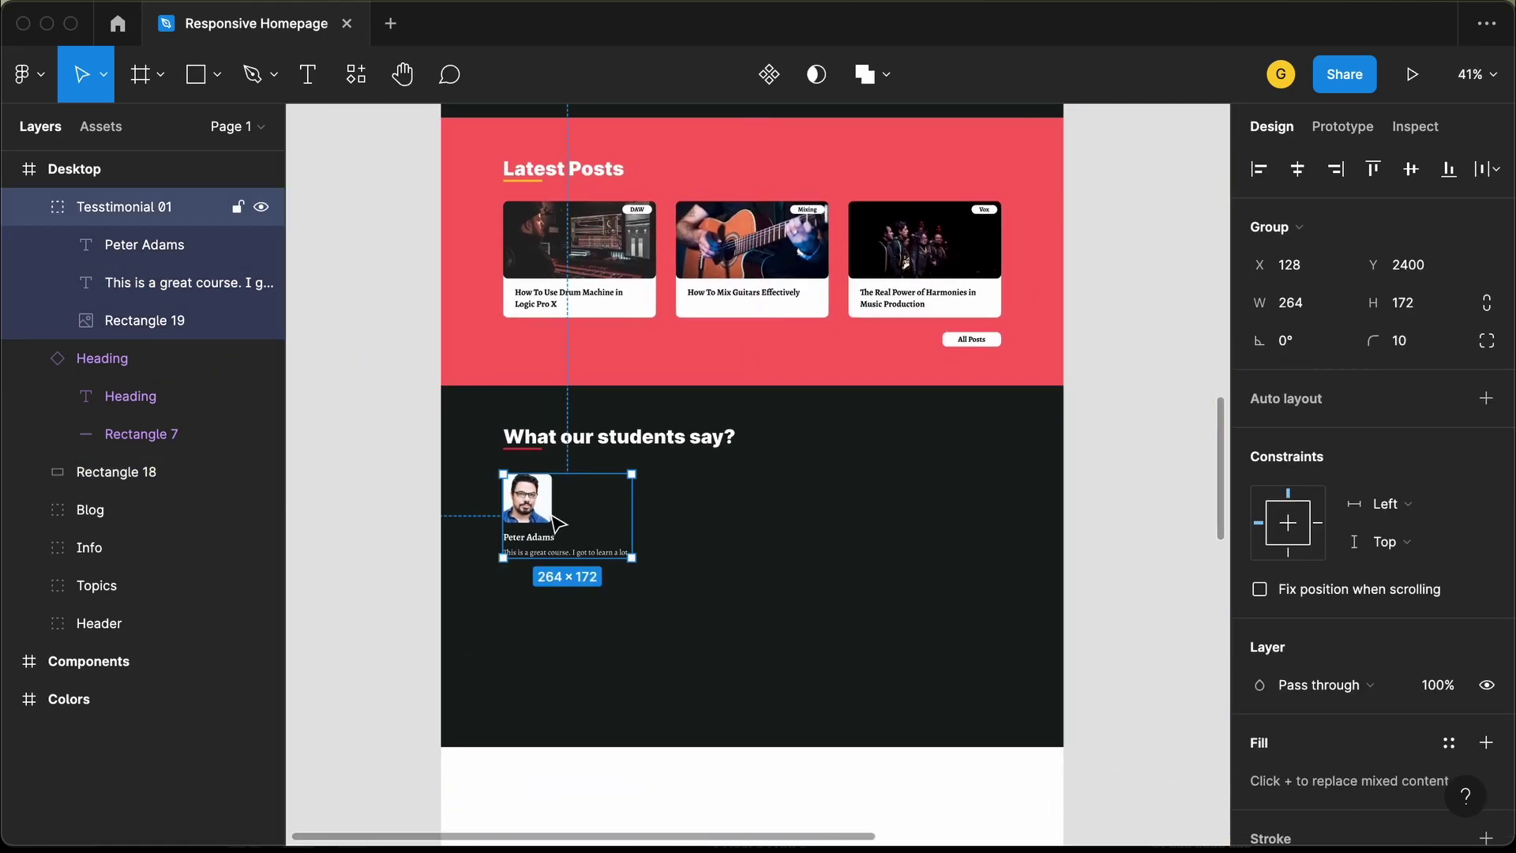
drag(553, 519, 855, 524)
scroll(685, 537, up, 5)
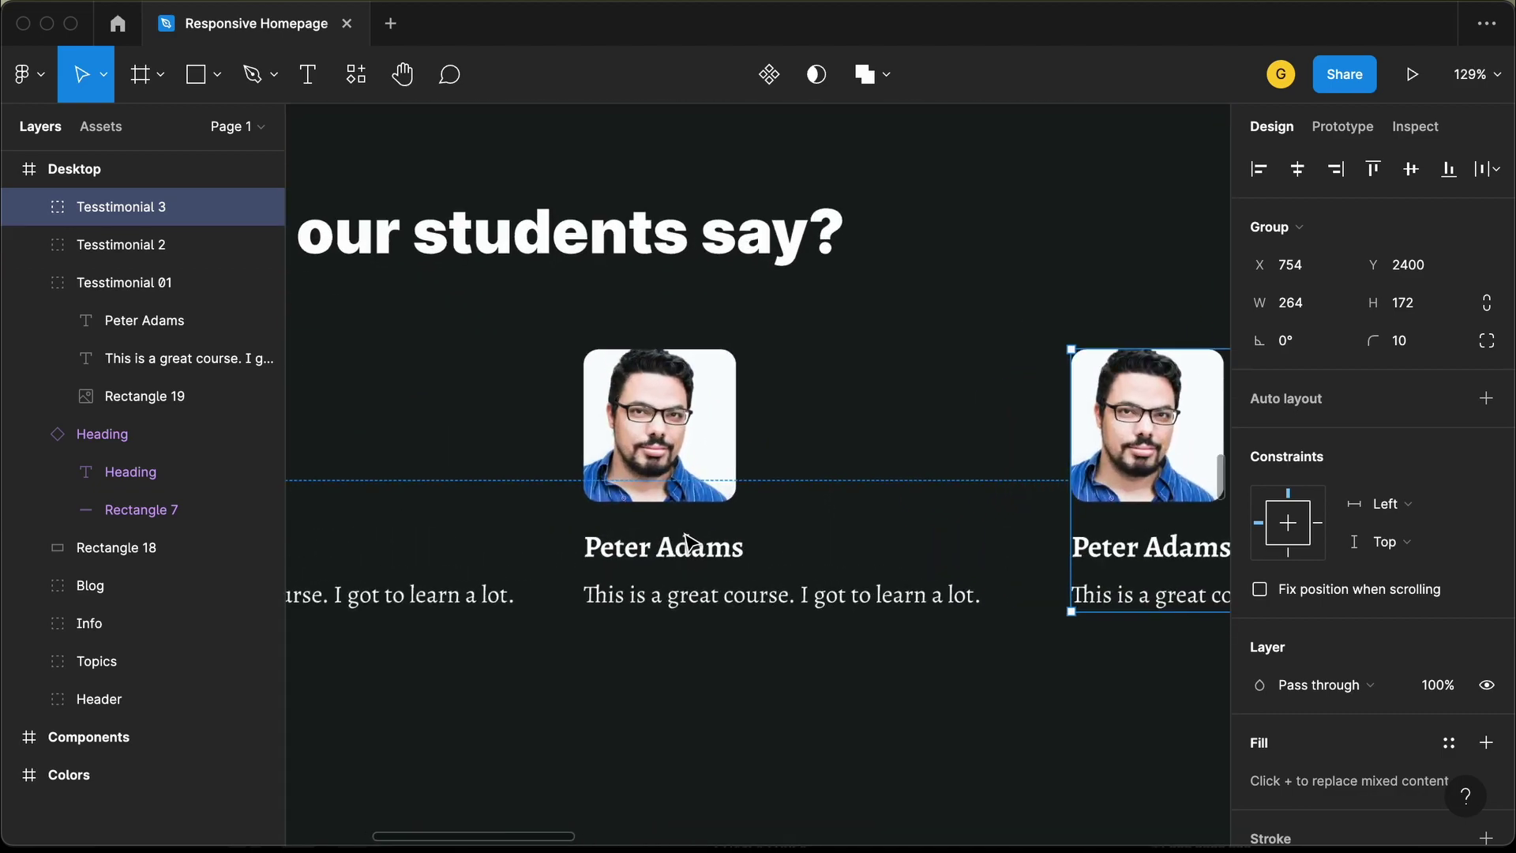
scroll(683, 525, down, 4)
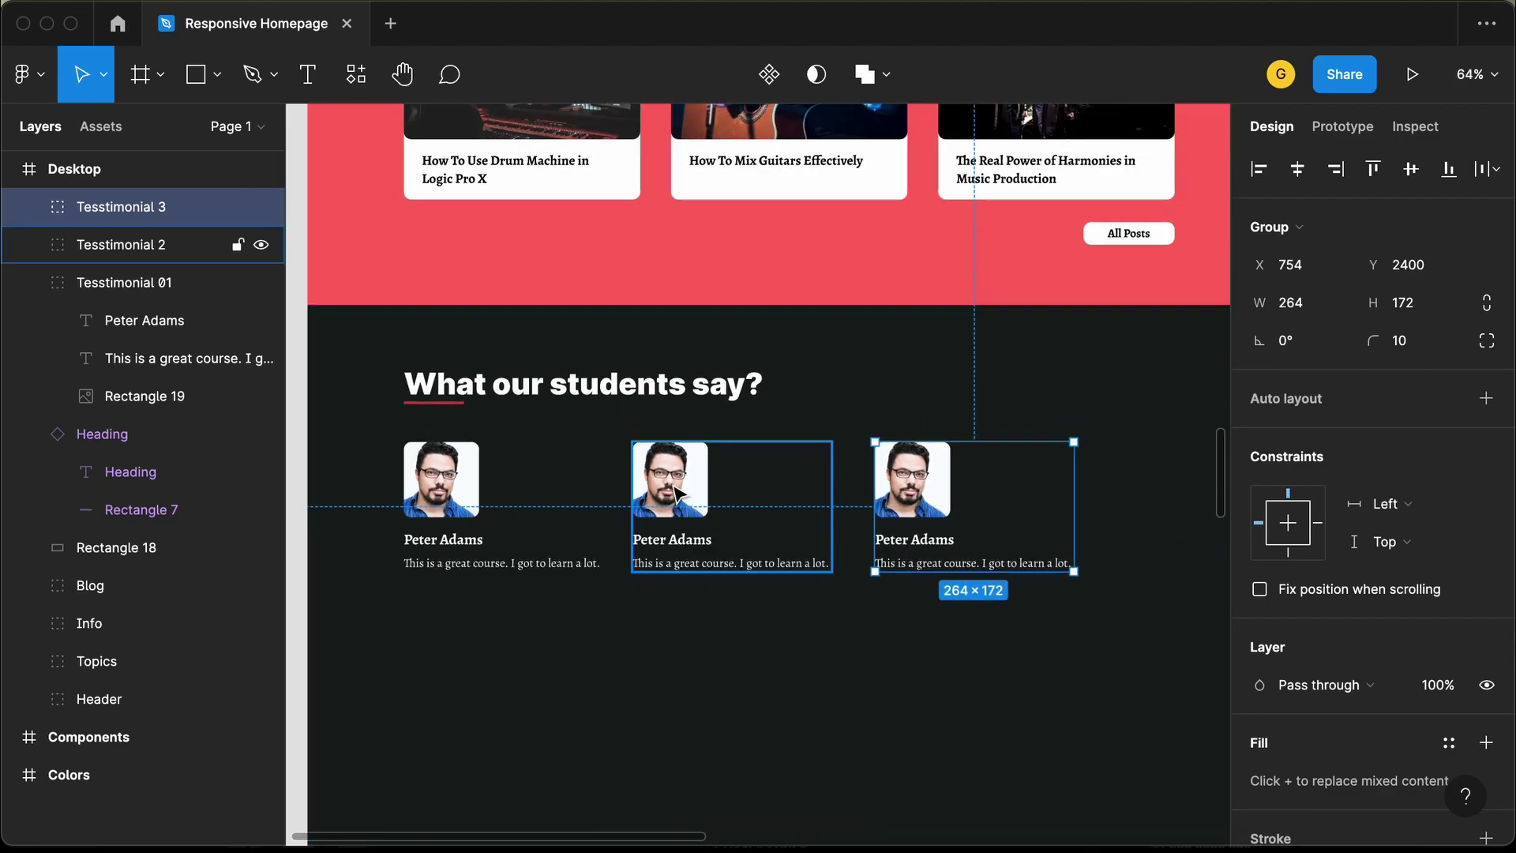
click(675, 494)
double_click(675, 494)
scroll(675, 494, up, 5)
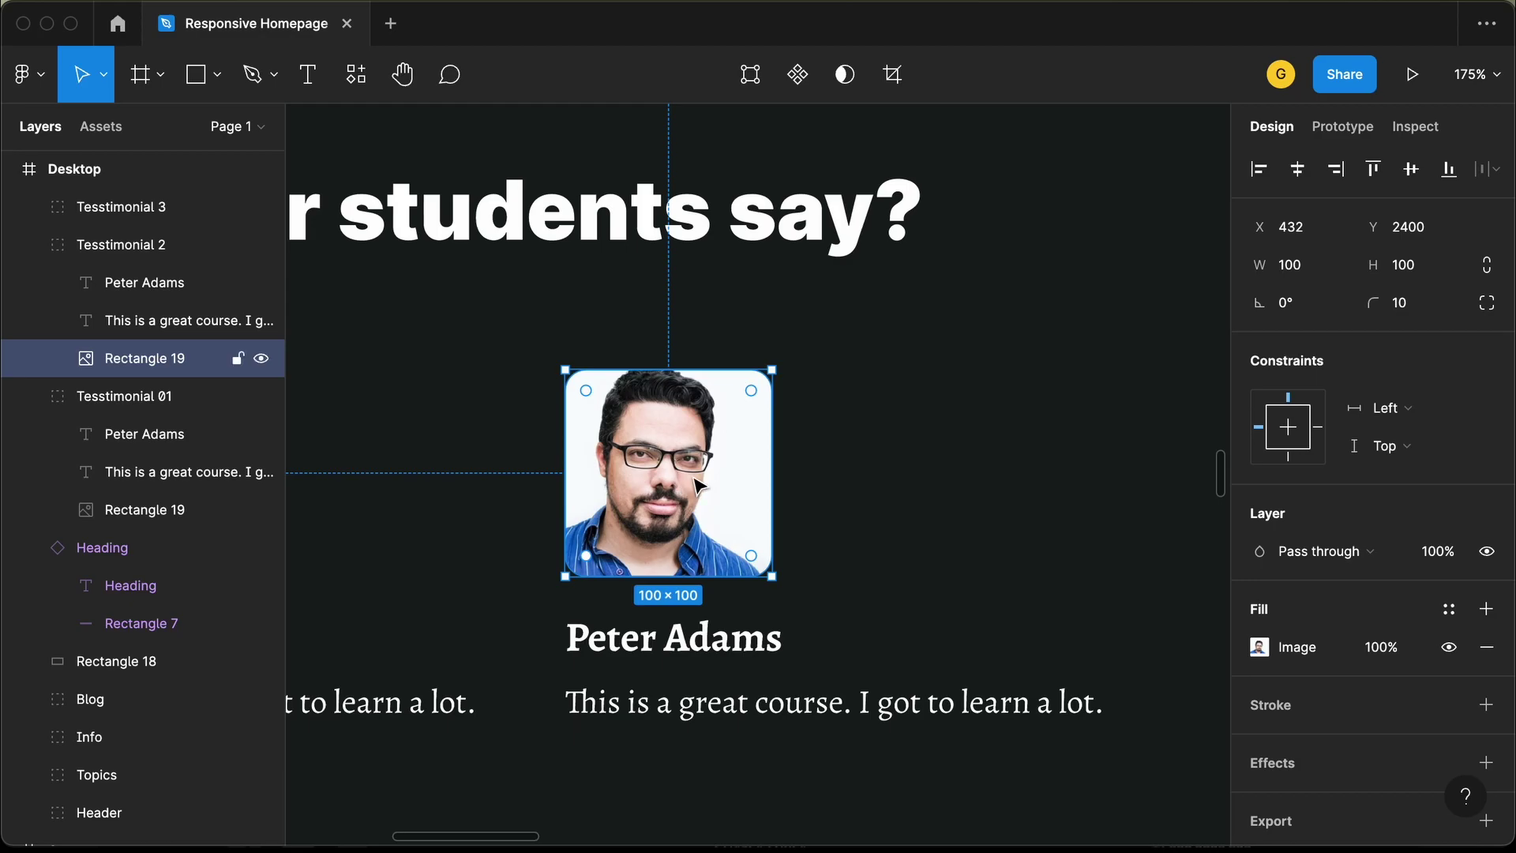
Fill the second testimonial's photo with an Unsplash portrait from a 'per' search
right_click(699, 483)
mouse_move(819, 632)
mouse_move(1026, 553)
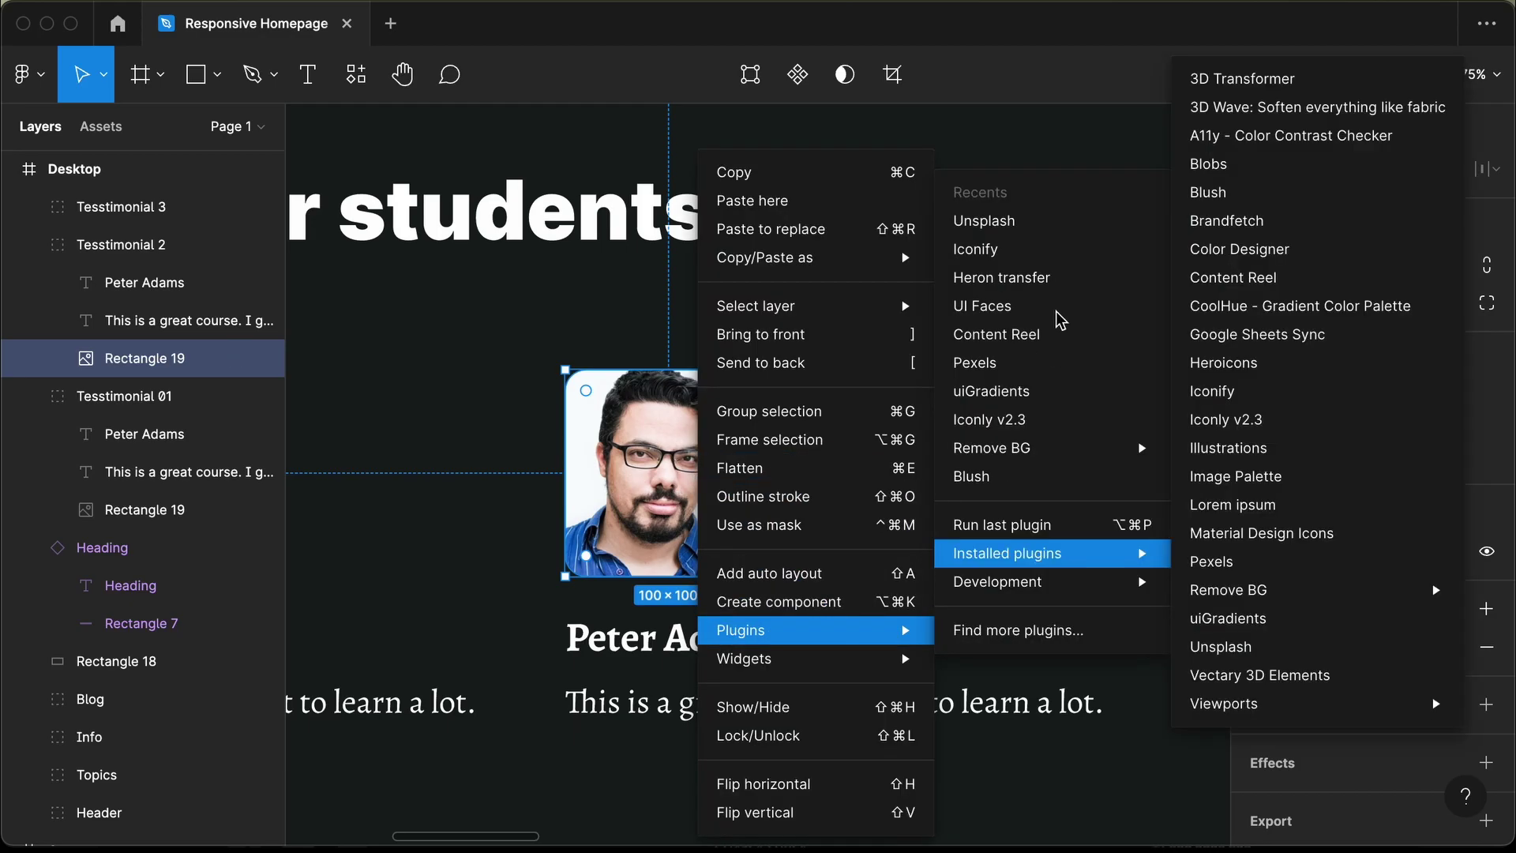
click(1050, 222)
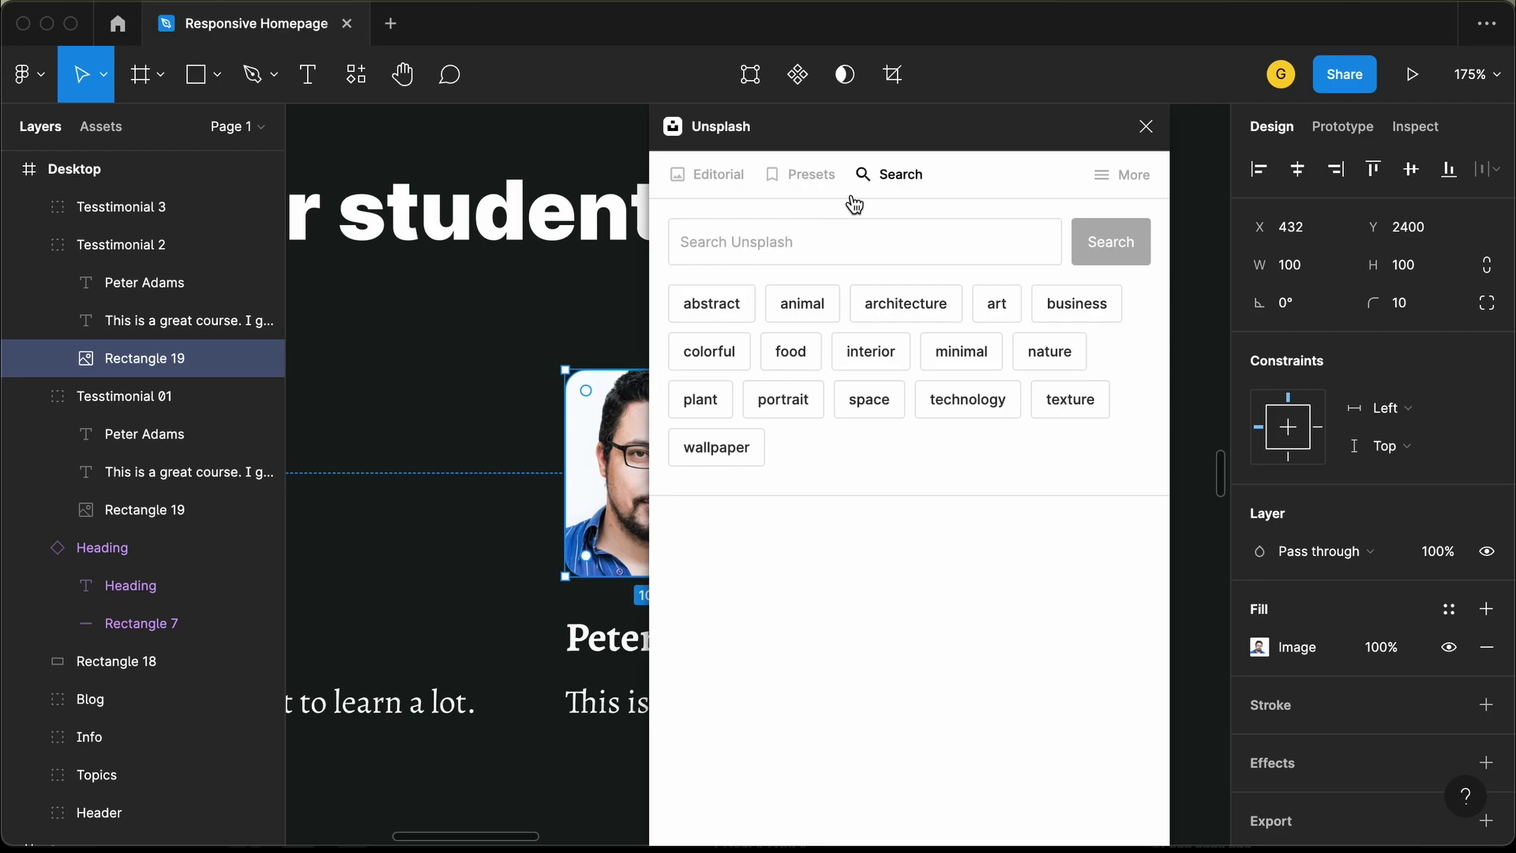
click(836, 243)
text(person)
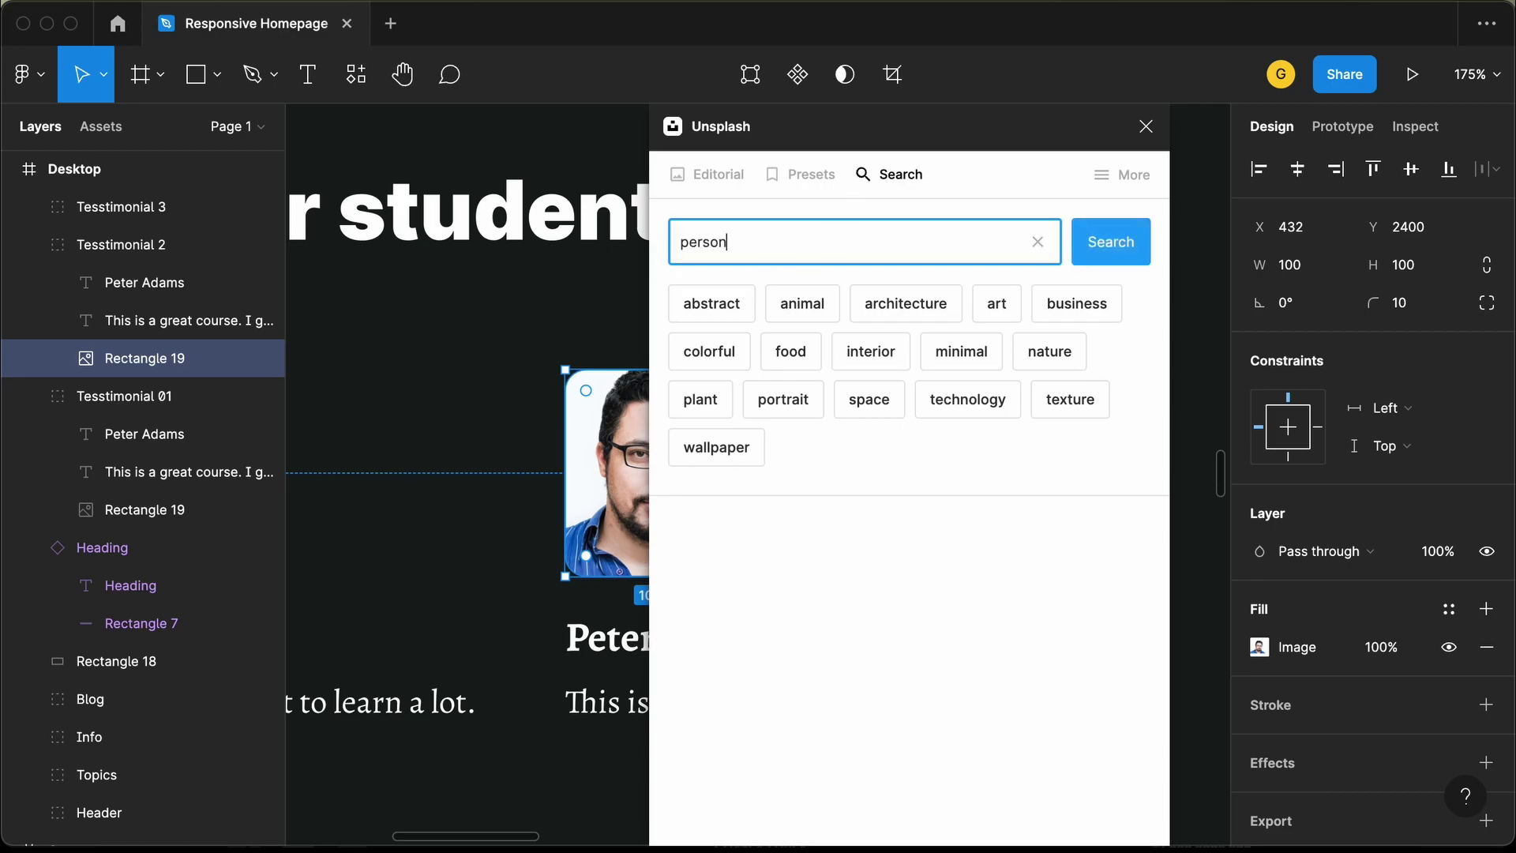
key(Return)
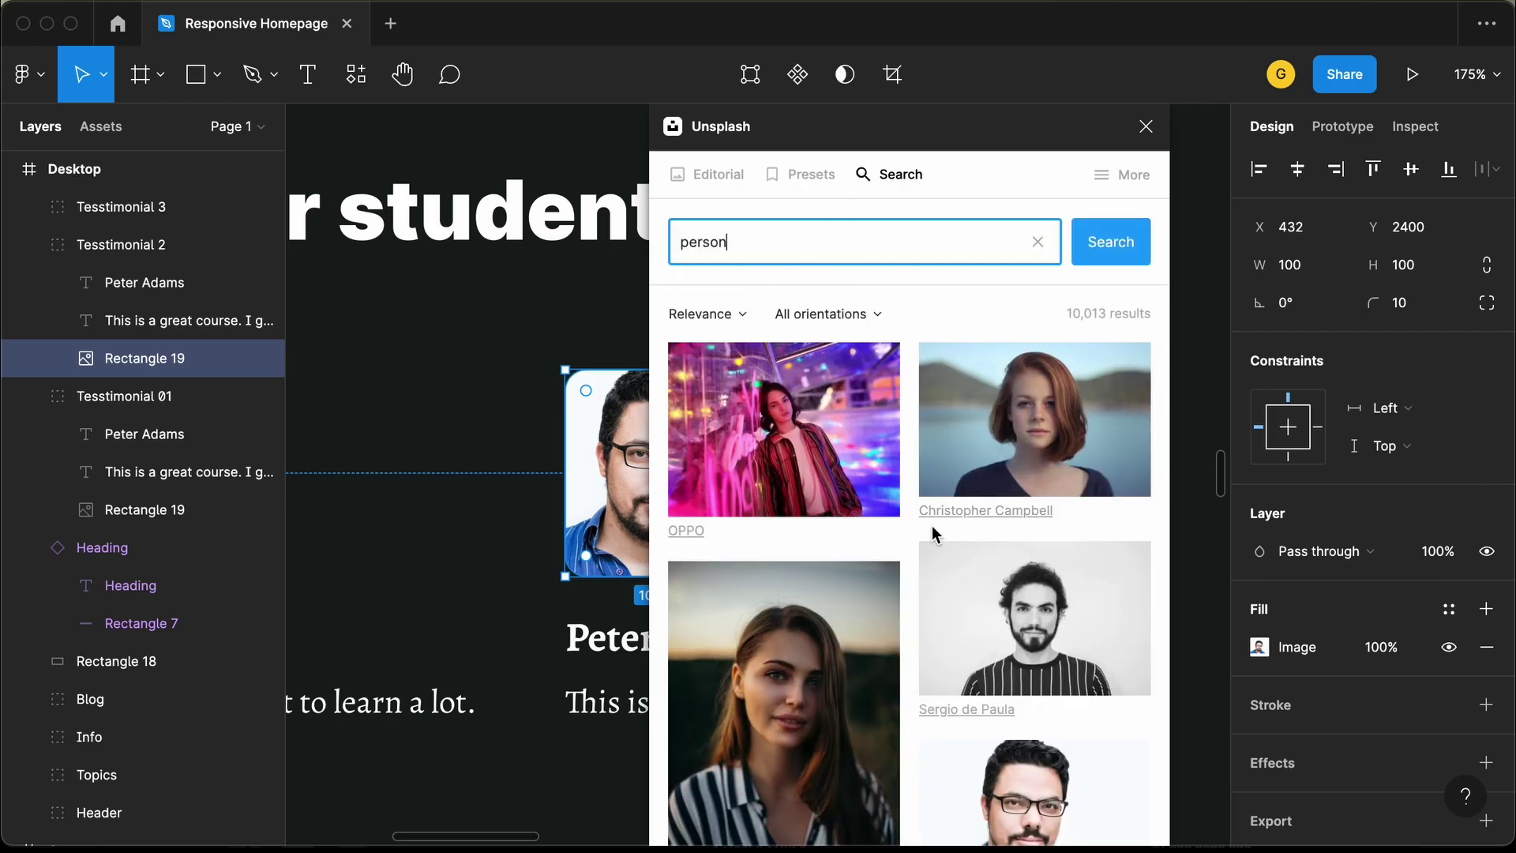
scroll(934, 534, down, 15)
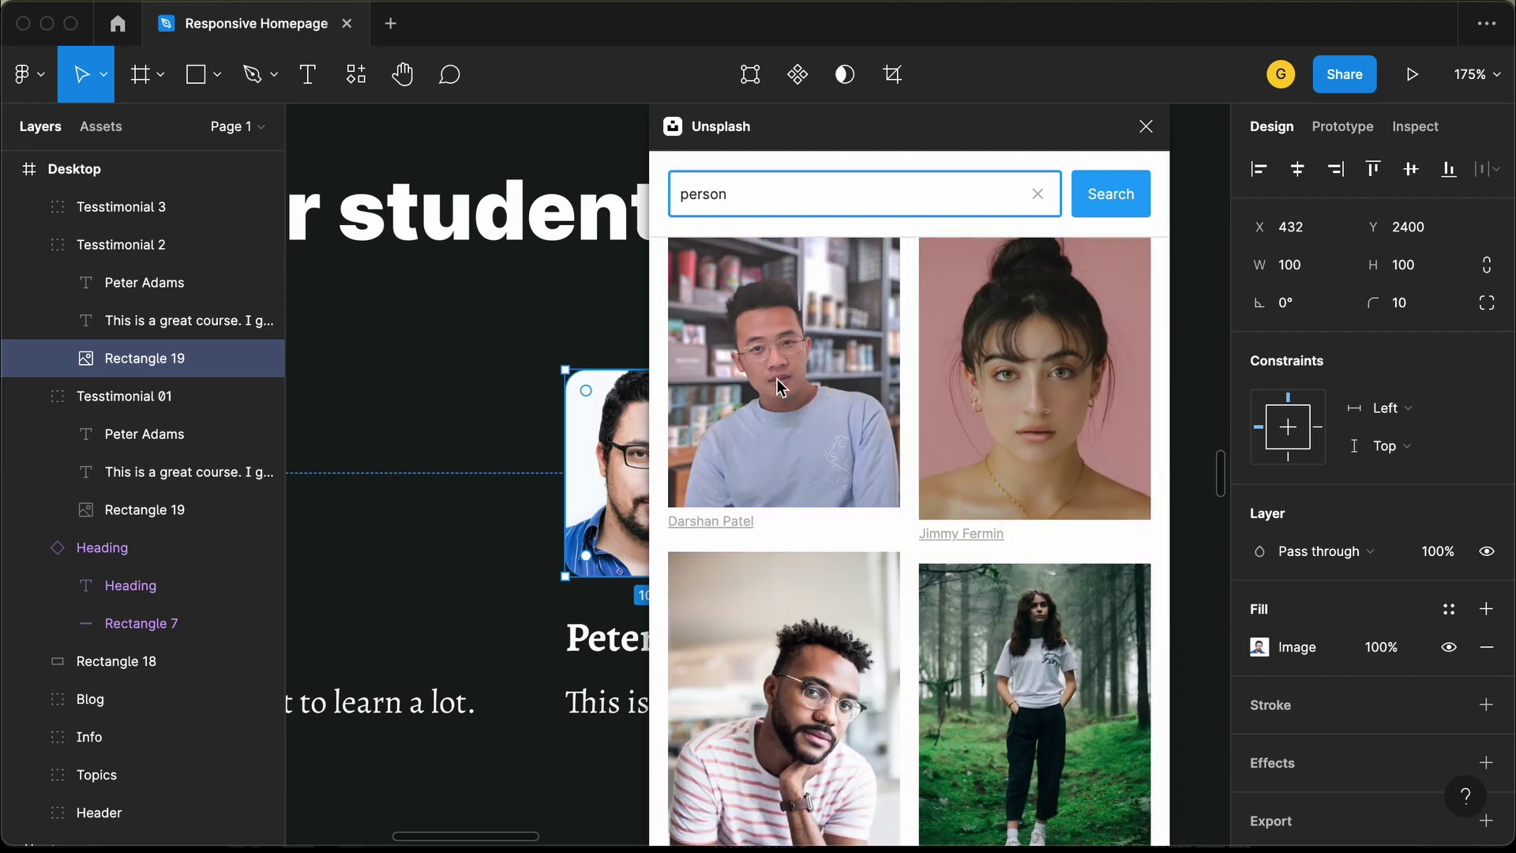
click(777, 379)
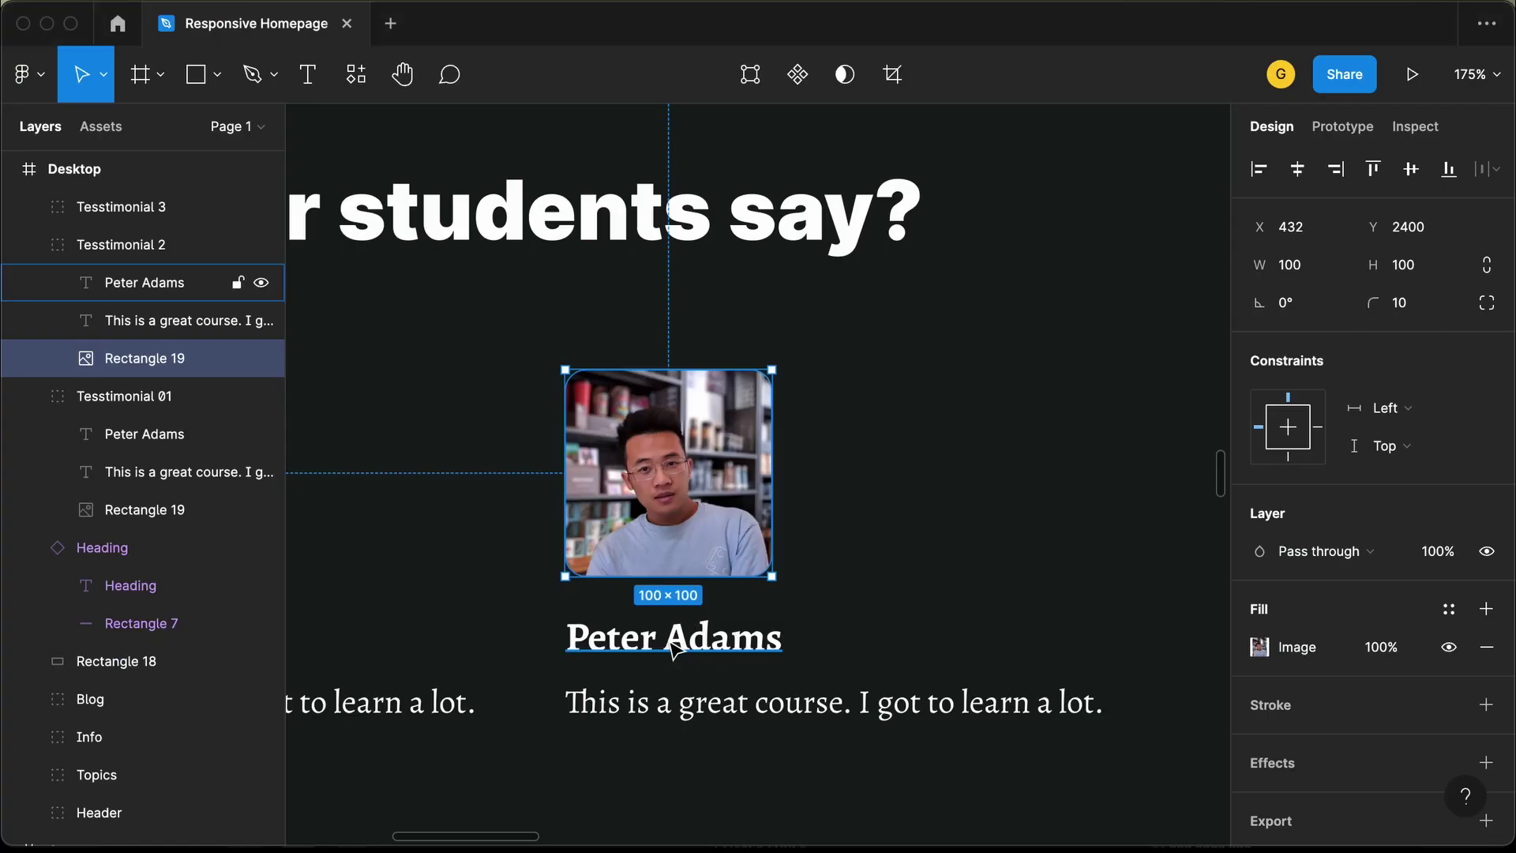
Change the second card's name to a new student name and paste the Music Production quote
double_click(670, 638)
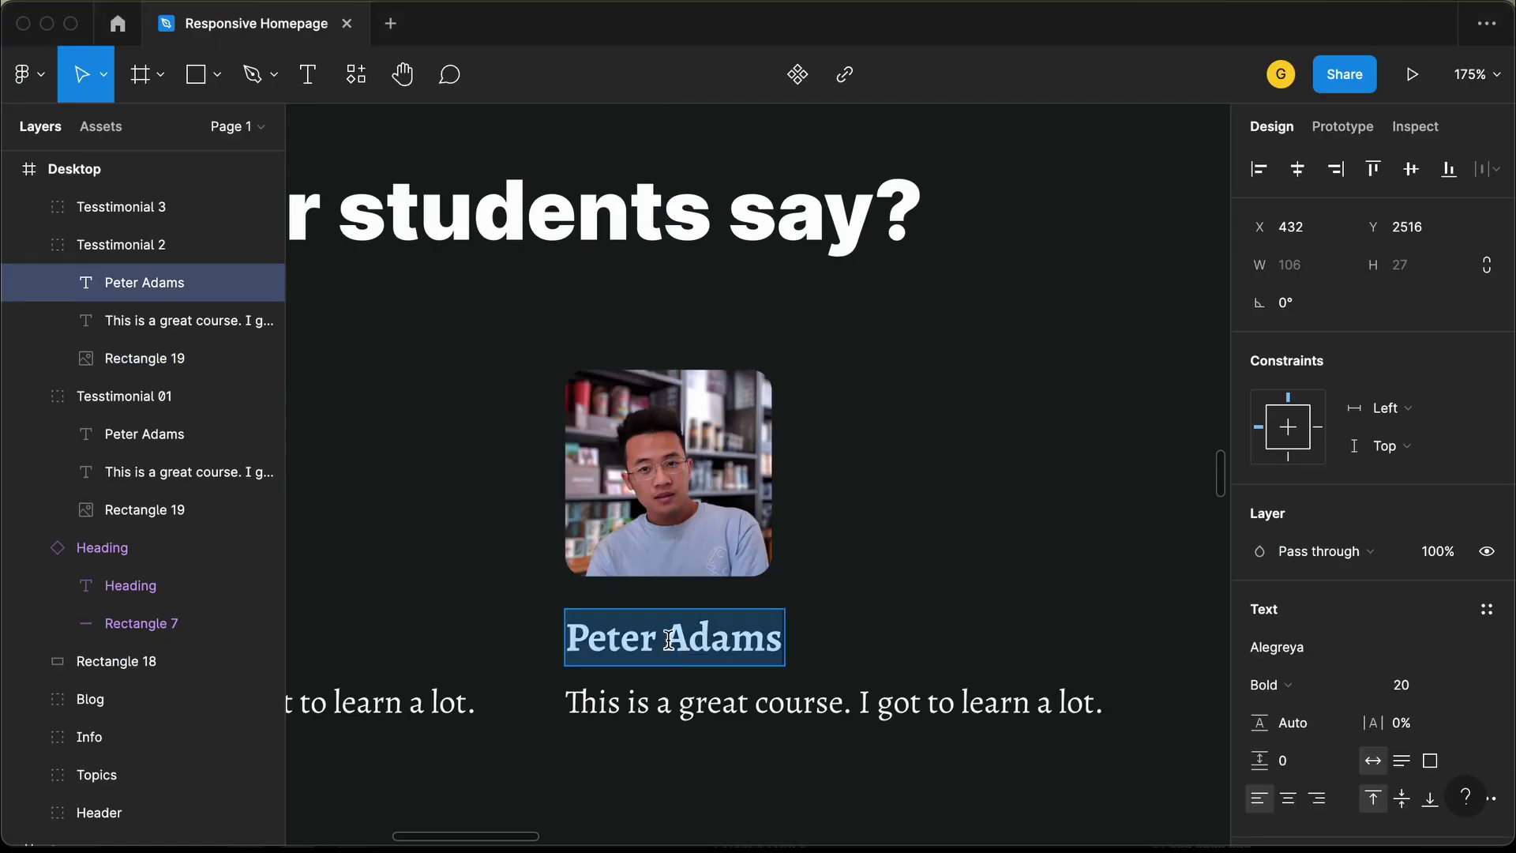
text(Robert Fox)
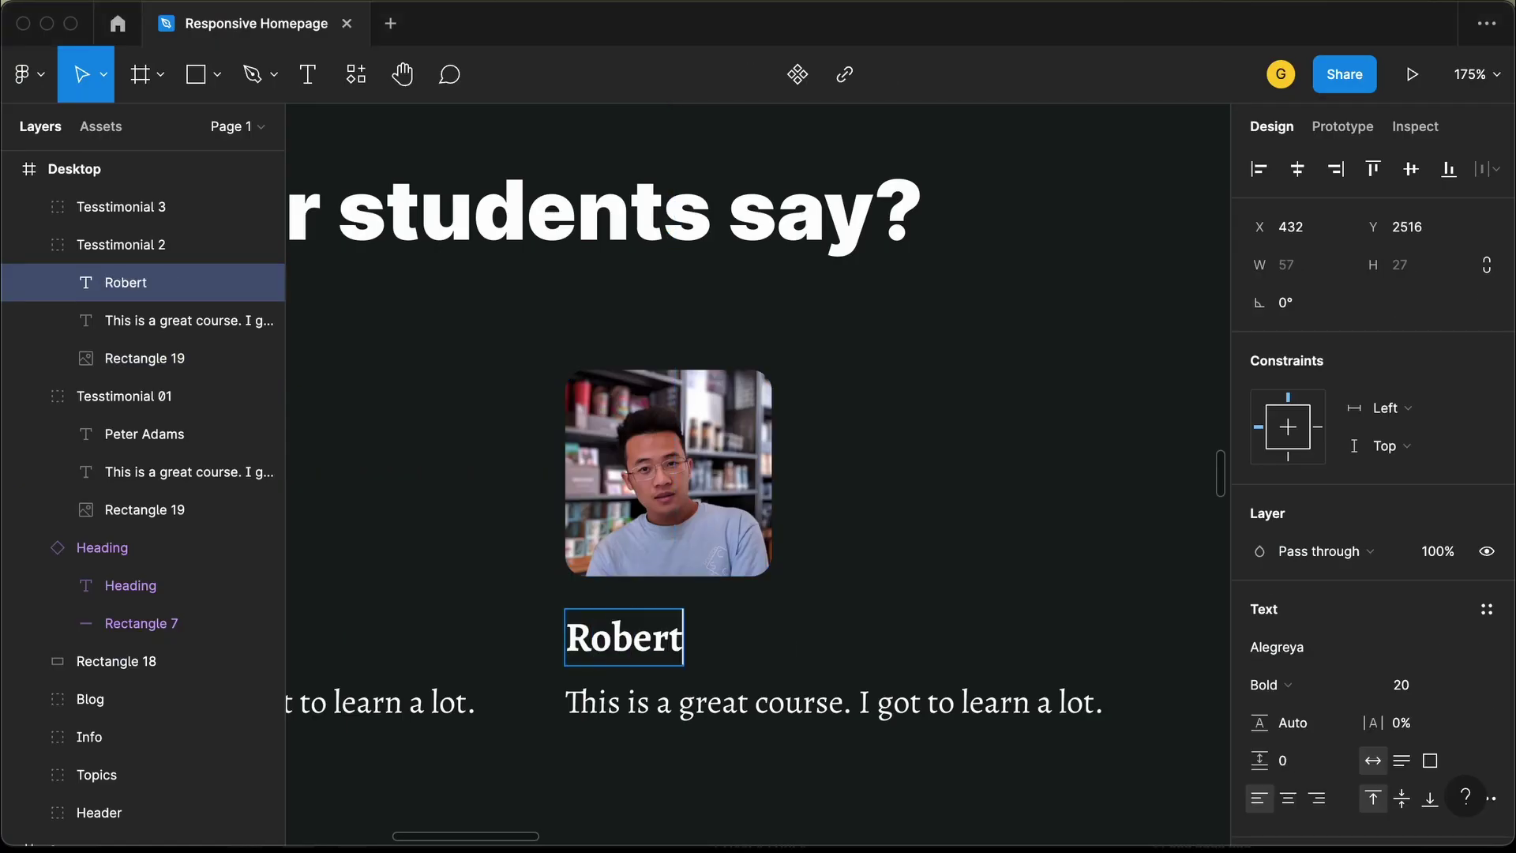
scroll(848, 610, down, 3)
click(847, 610)
double_click(841, 602)
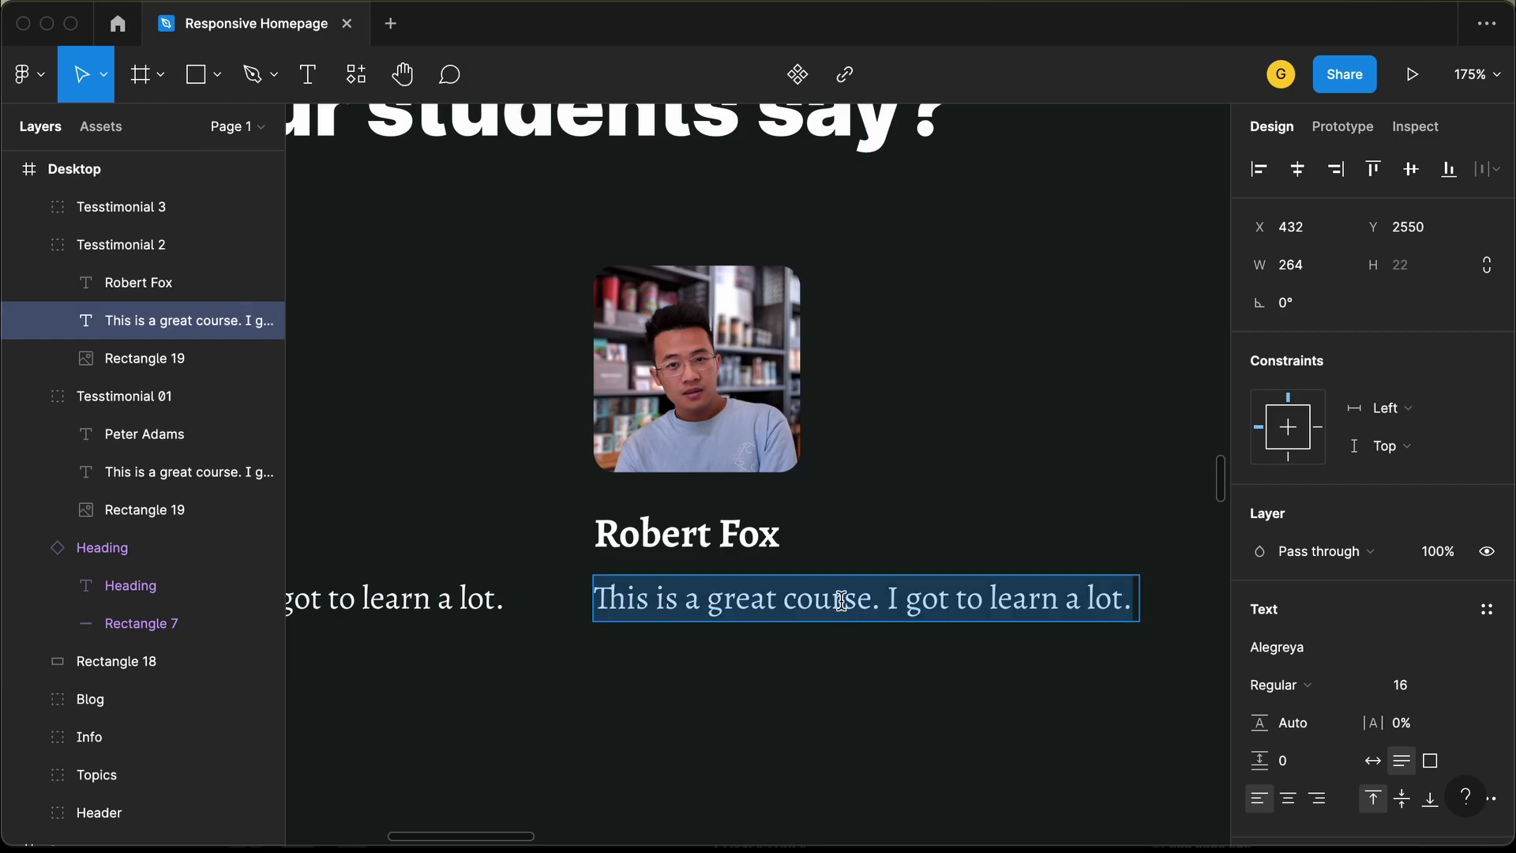
text(I got to learn a lot about Music Production with this course. Thanks :))
click(907, 745)
scroll(908, 745, right, 10)
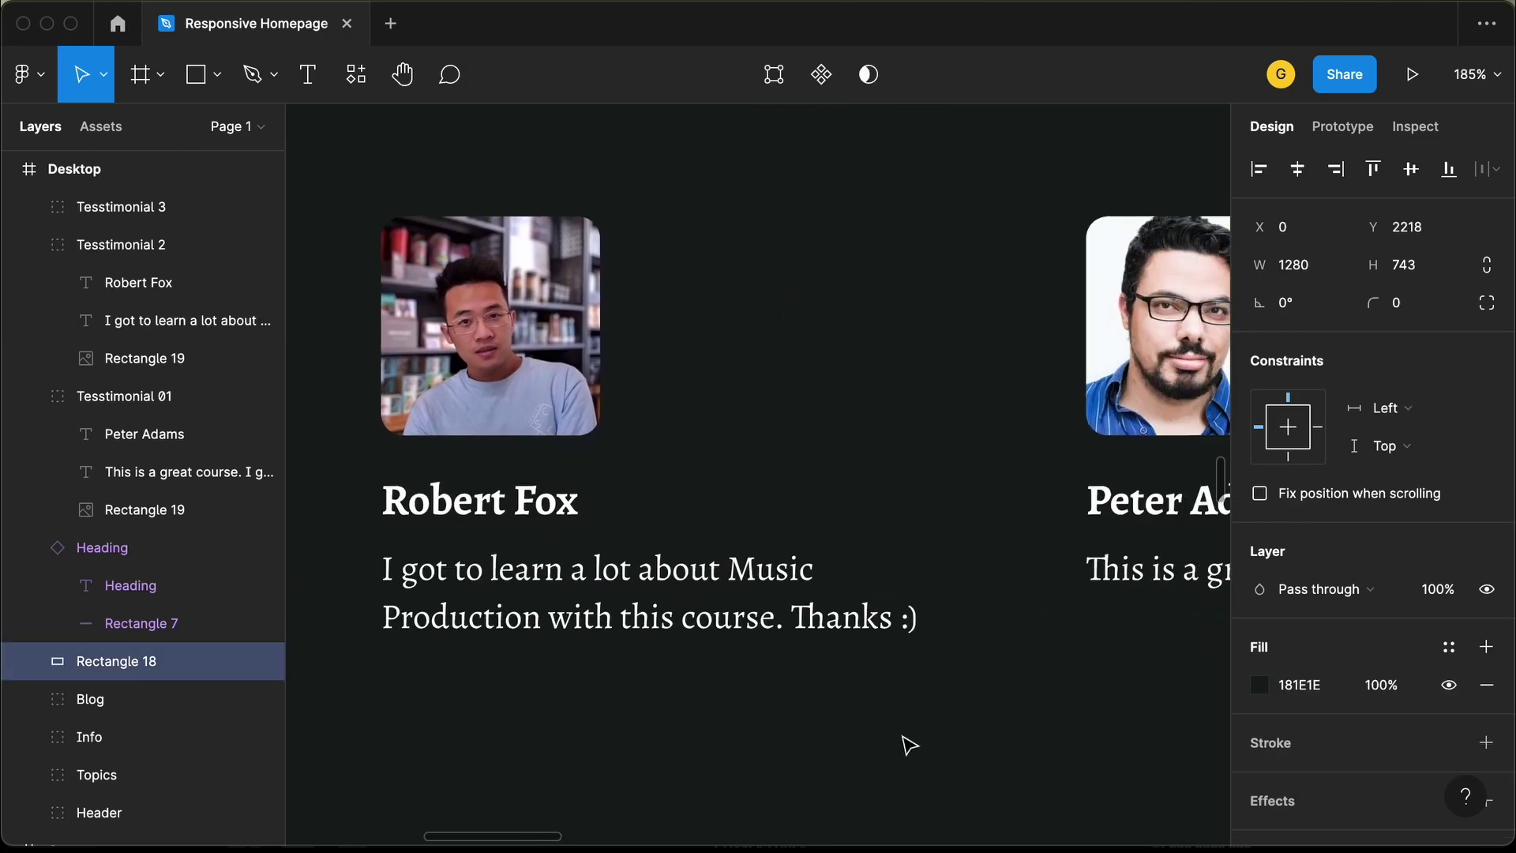
Fill the third card's photo with the freckled woman's portrait from an Unsplash 'person' search
click(831, 367)
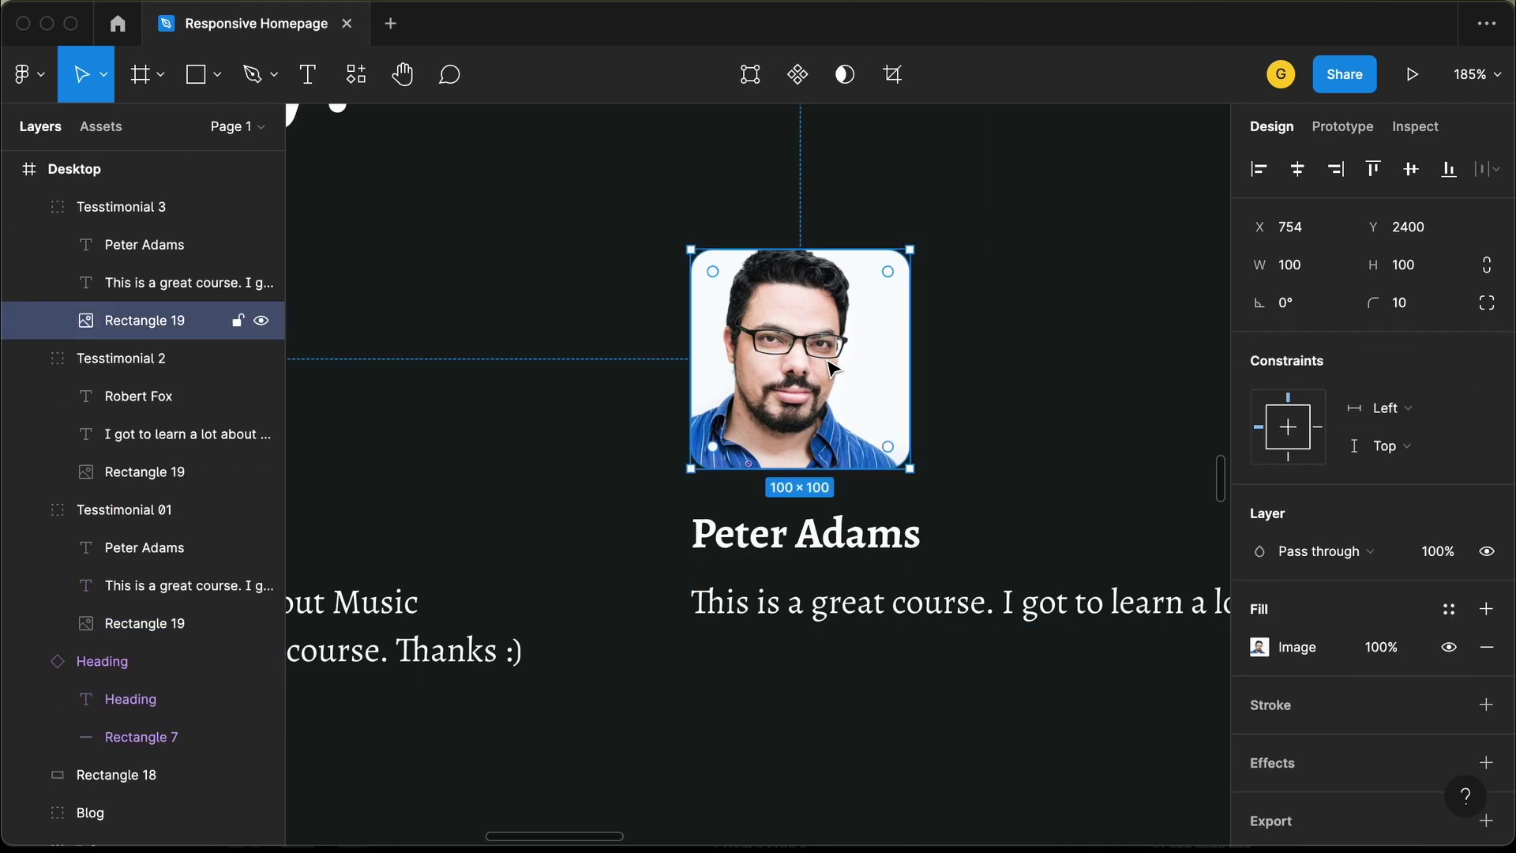
scroll(754, 377, right, 3)
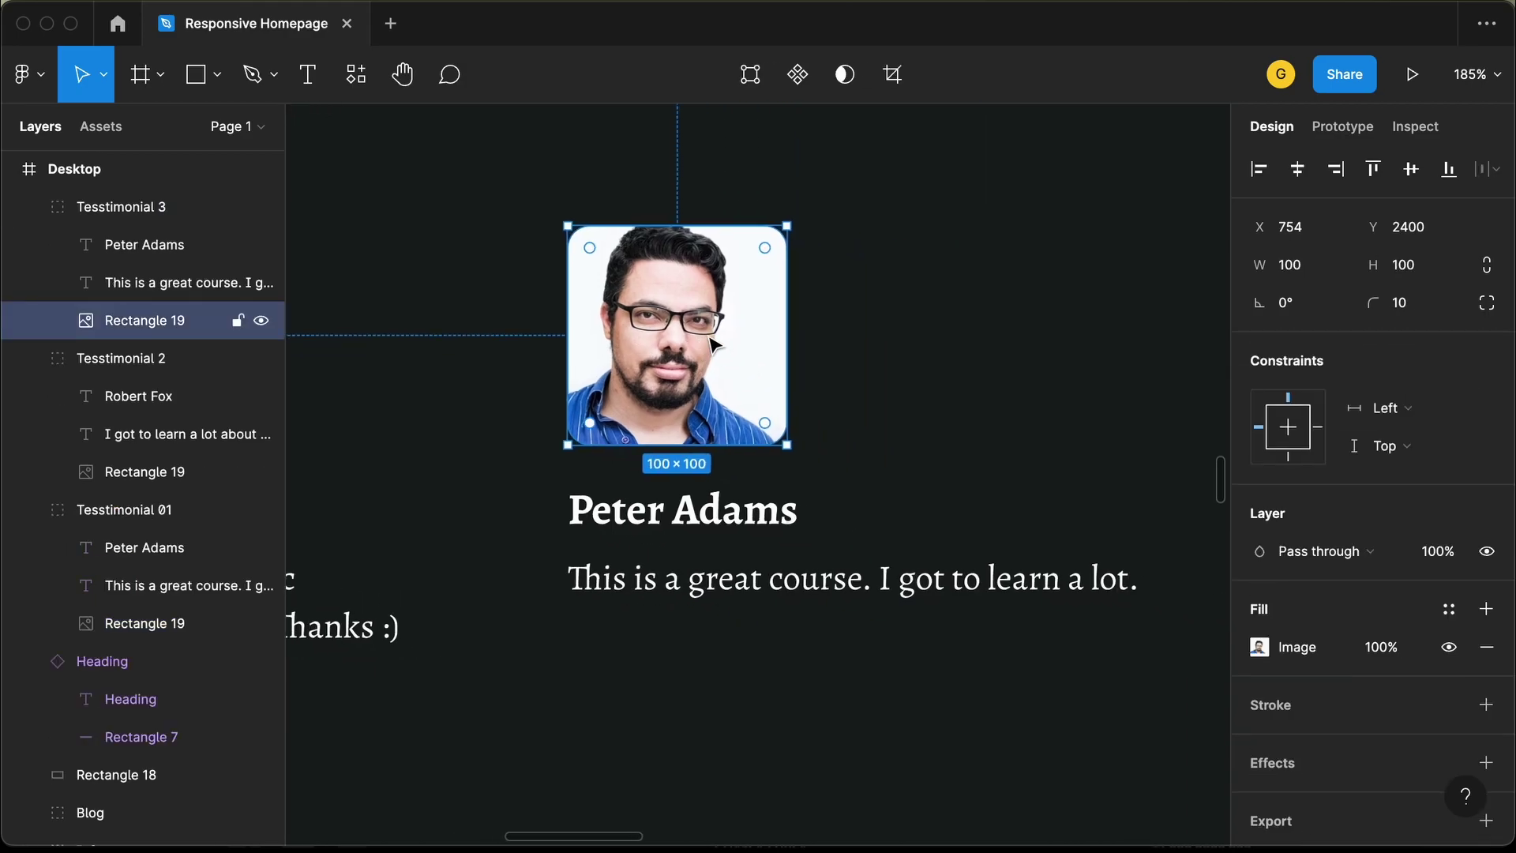
right_click(722, 354)
mouse_move(833, 644)
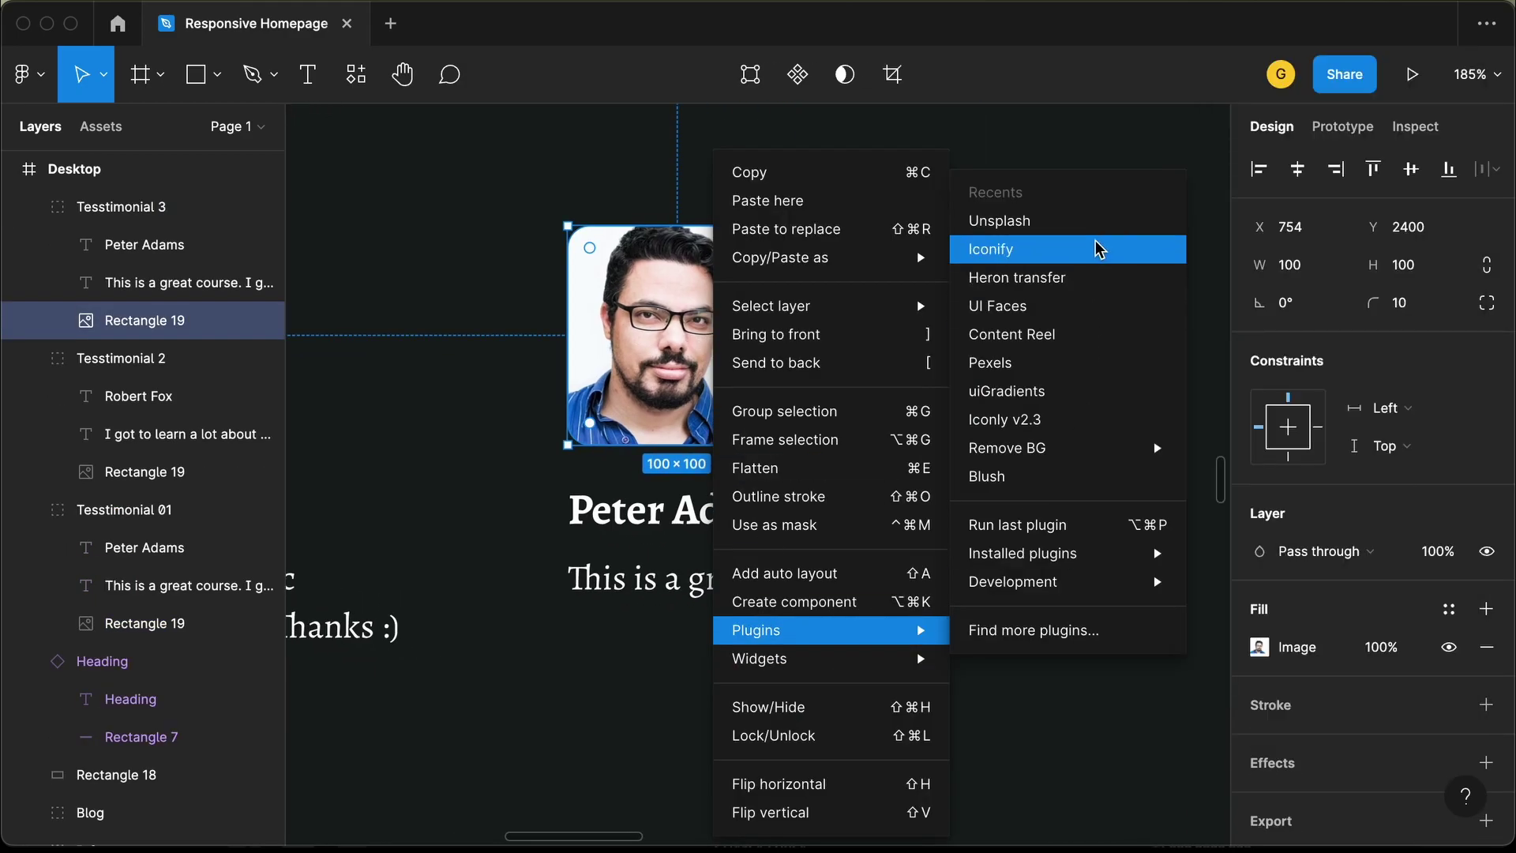
click(1042, 221)
click(831, 231)
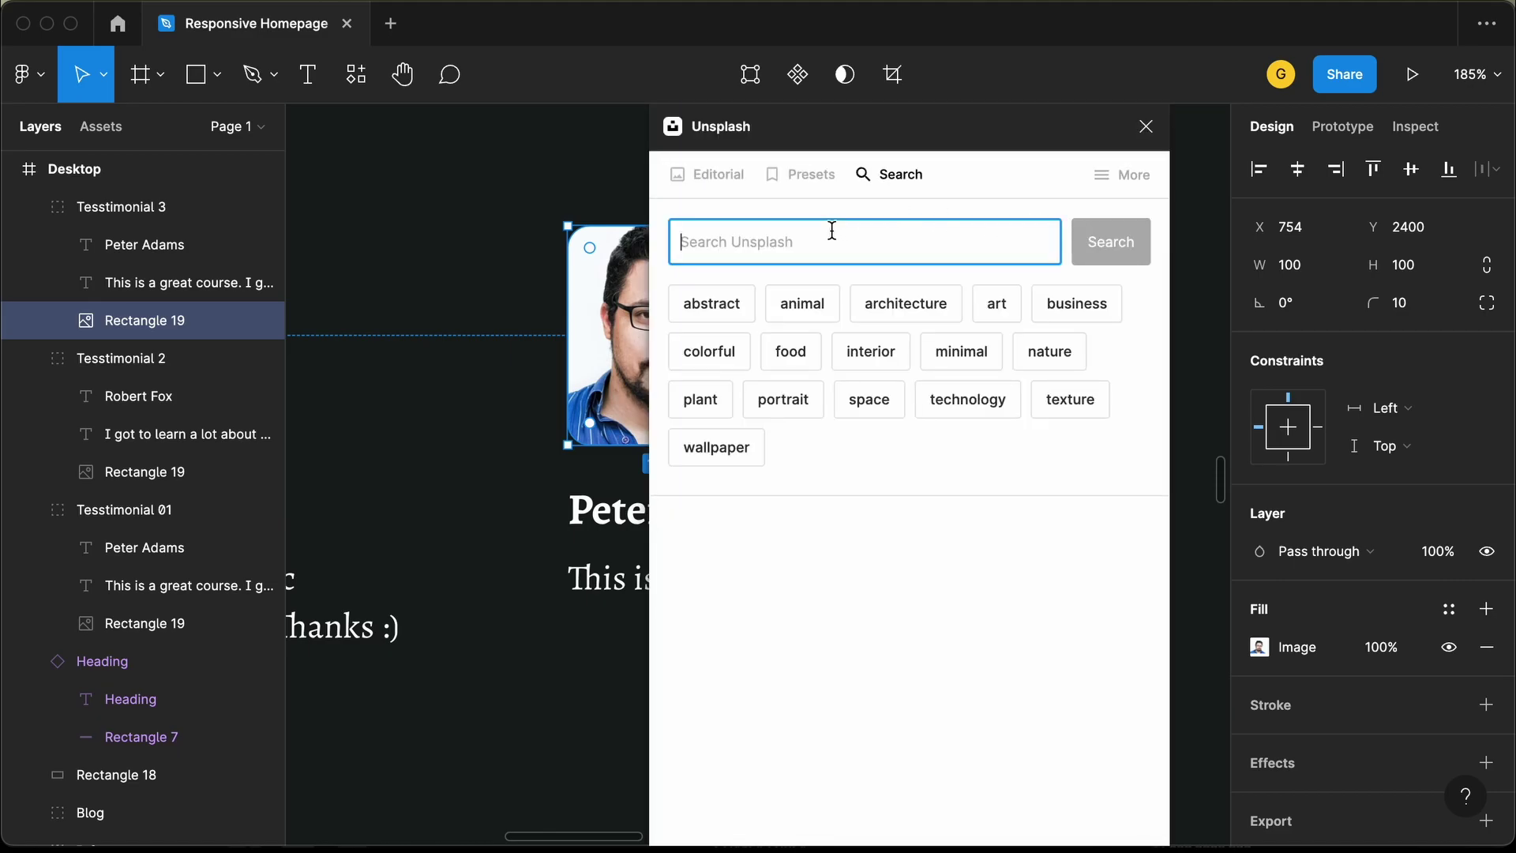
text(person)
key(Return)
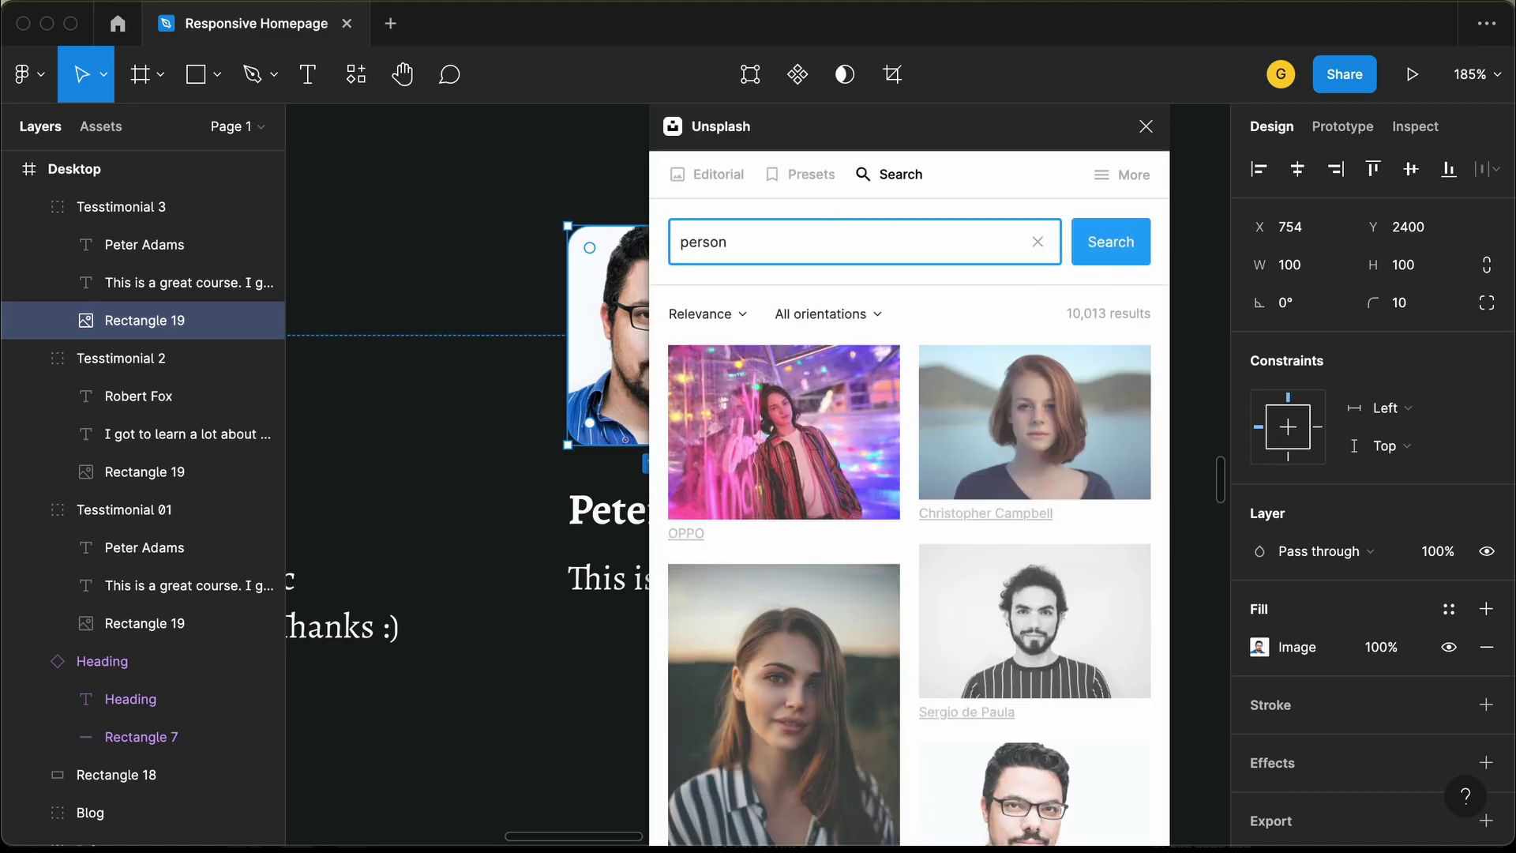
scroll(993, 553, down, 5)
scroll(994, 553, down, 3)
click(829, 415)
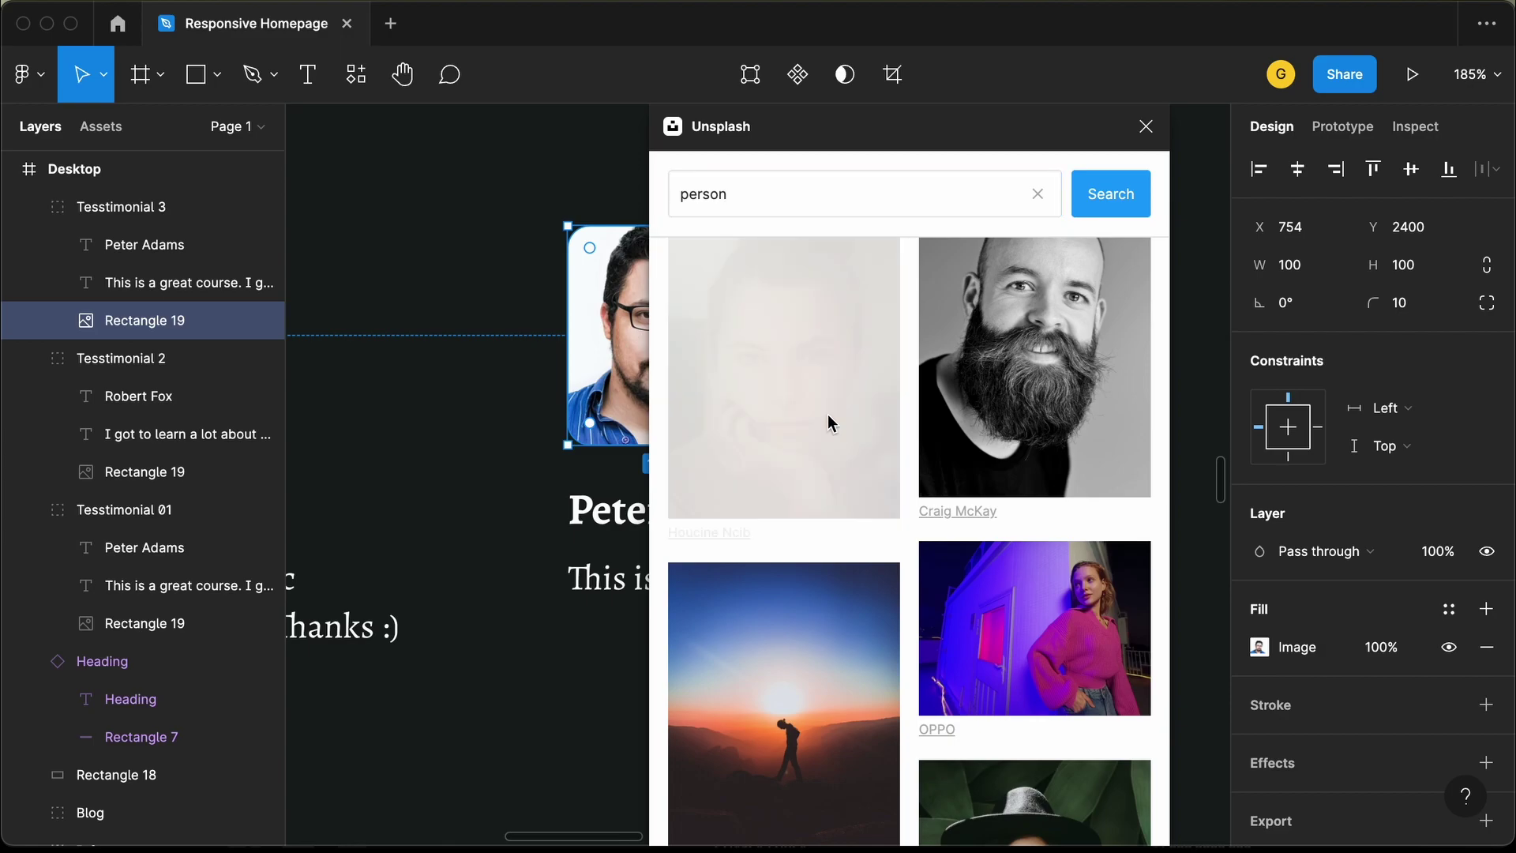
click(1145, 127)
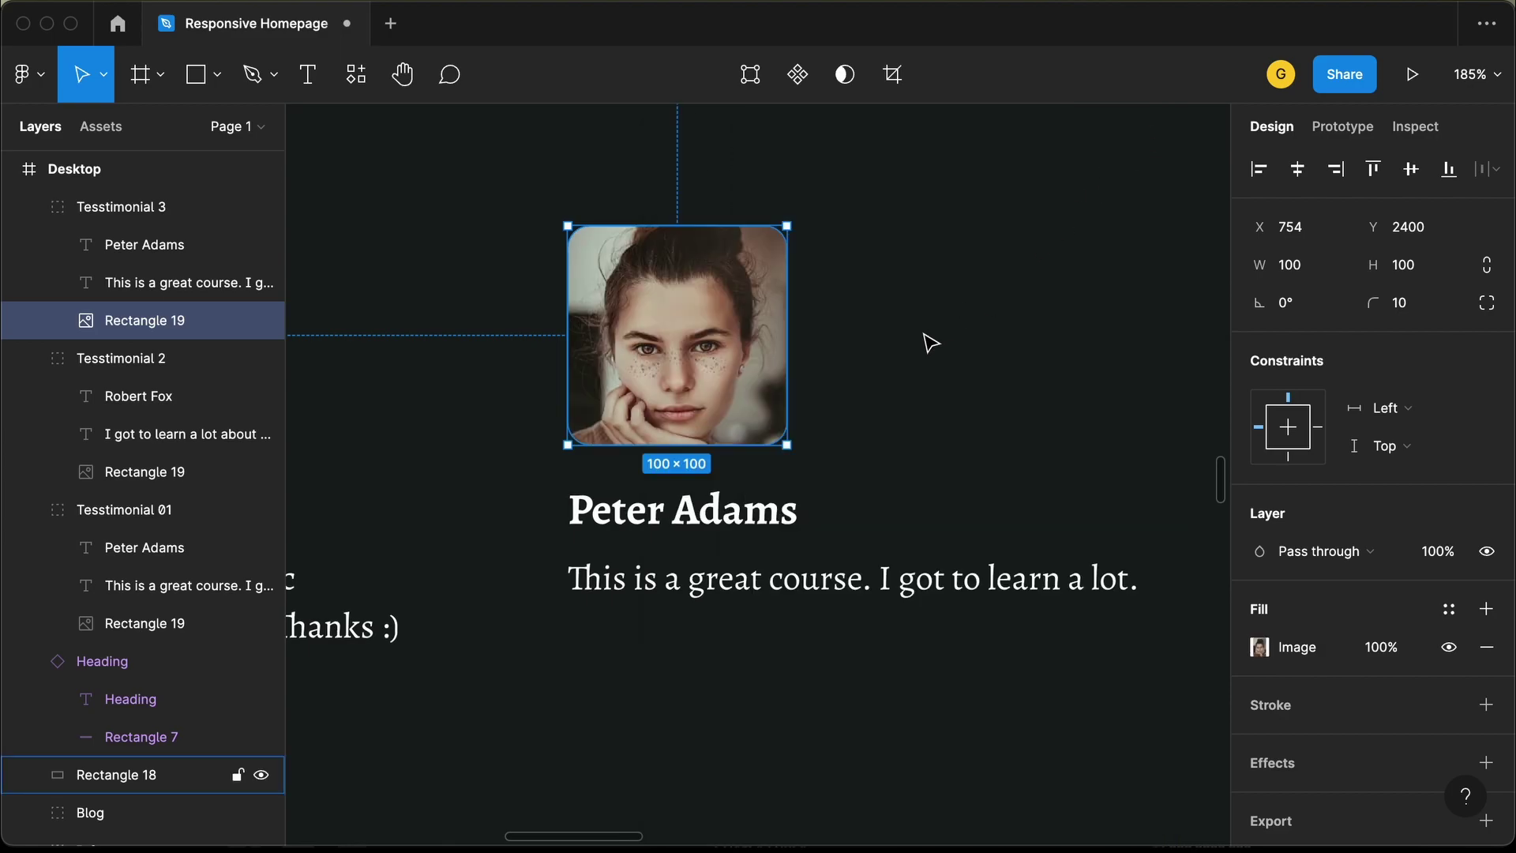
Replace the third card's name with a new student name and open its quote for editing
double_click(703, 518)
text(Emily Smith)
click(695, 584)
double_click(696, 589)
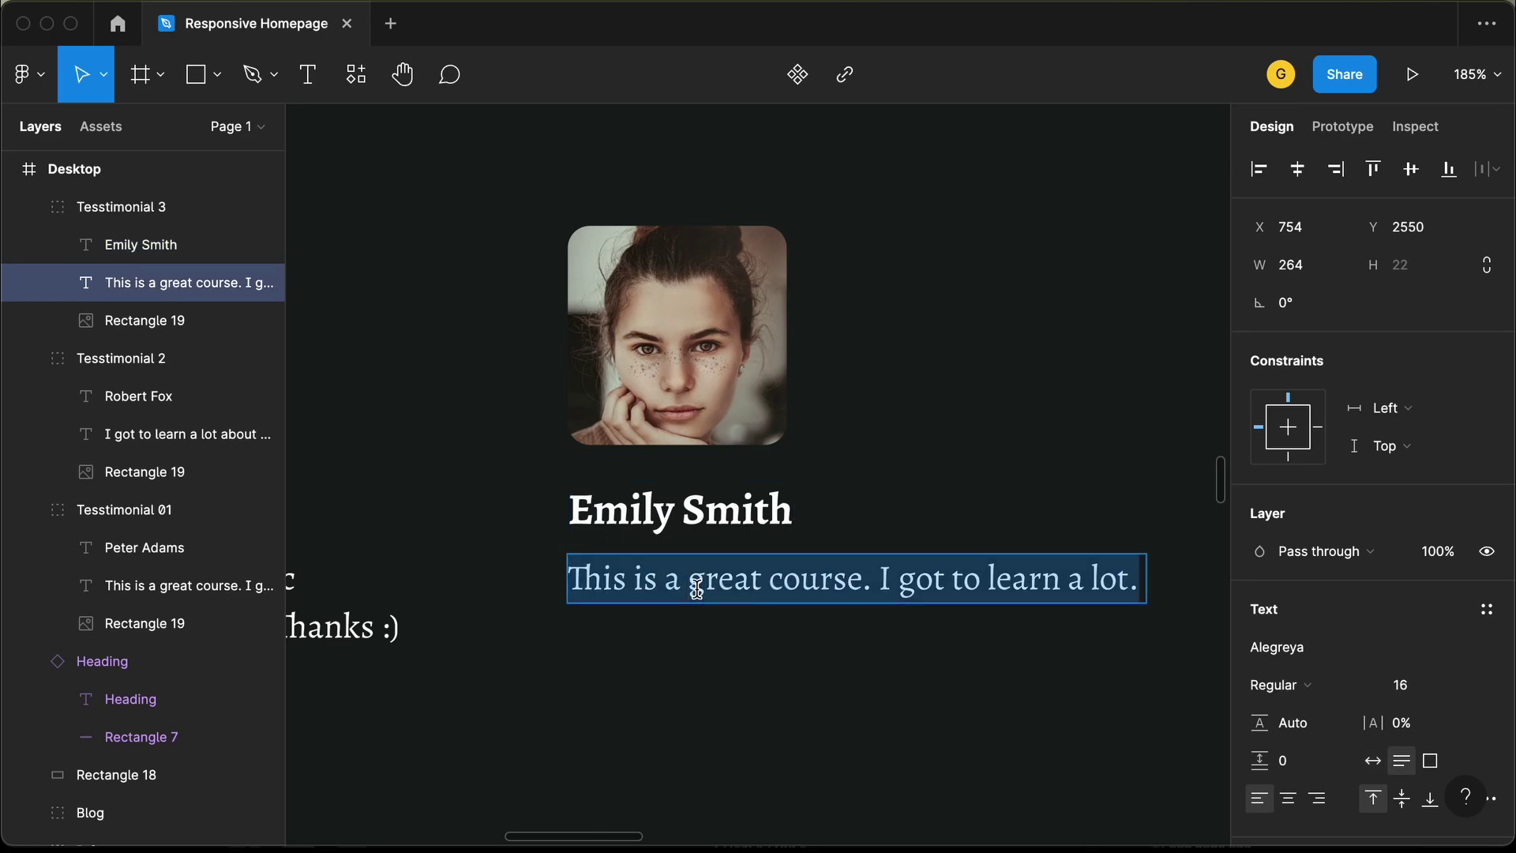
Enter the quote 'Awesome! Great job!!' and nudge the third card further right
text(Awesome! Great job!!)
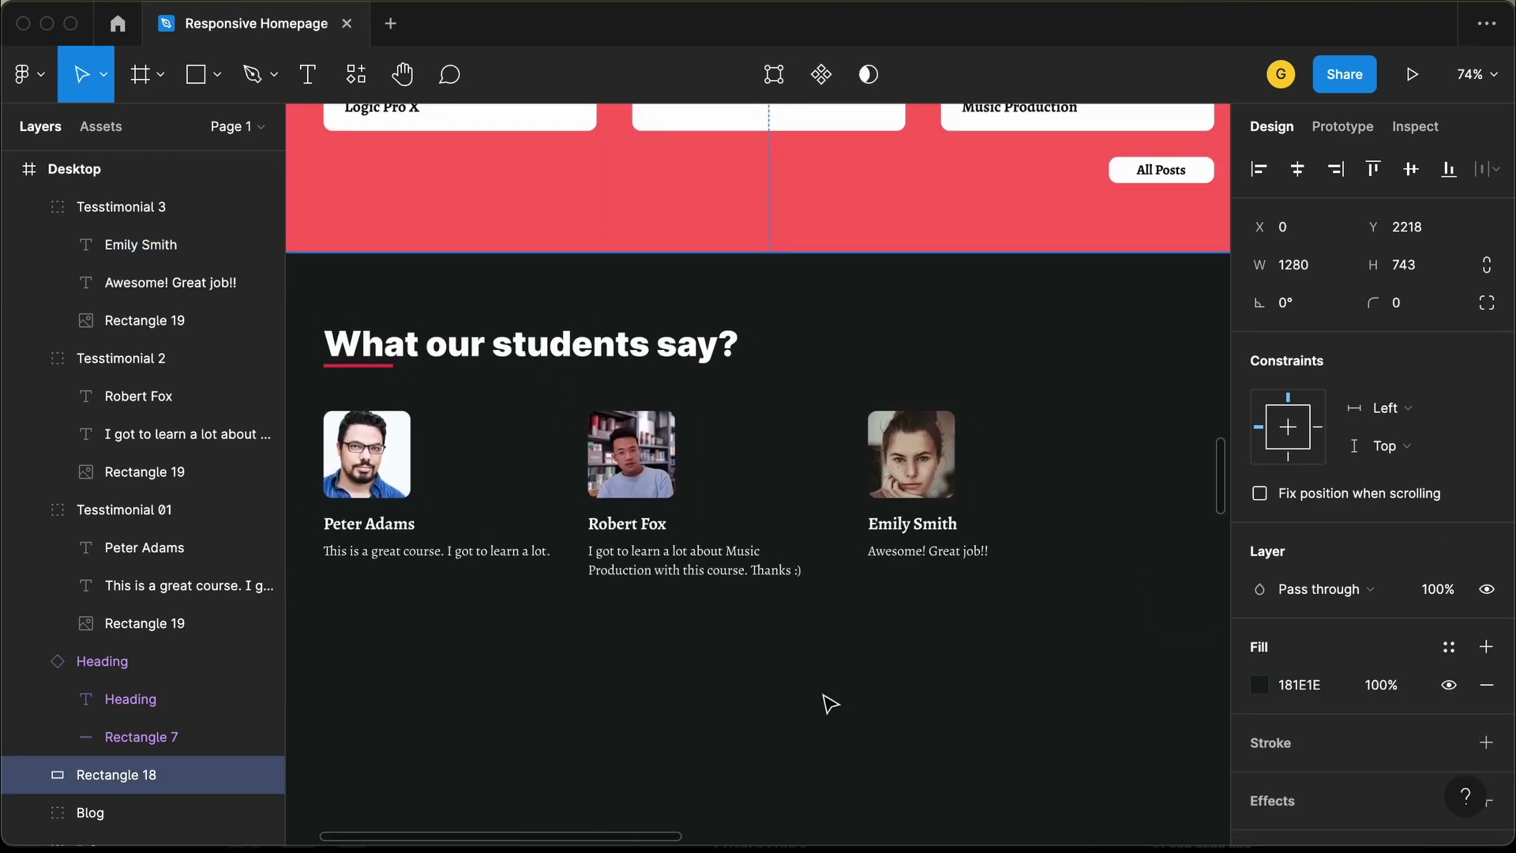
scroll(830, 703, right, 2)
scroll(829, 703, right, 2)
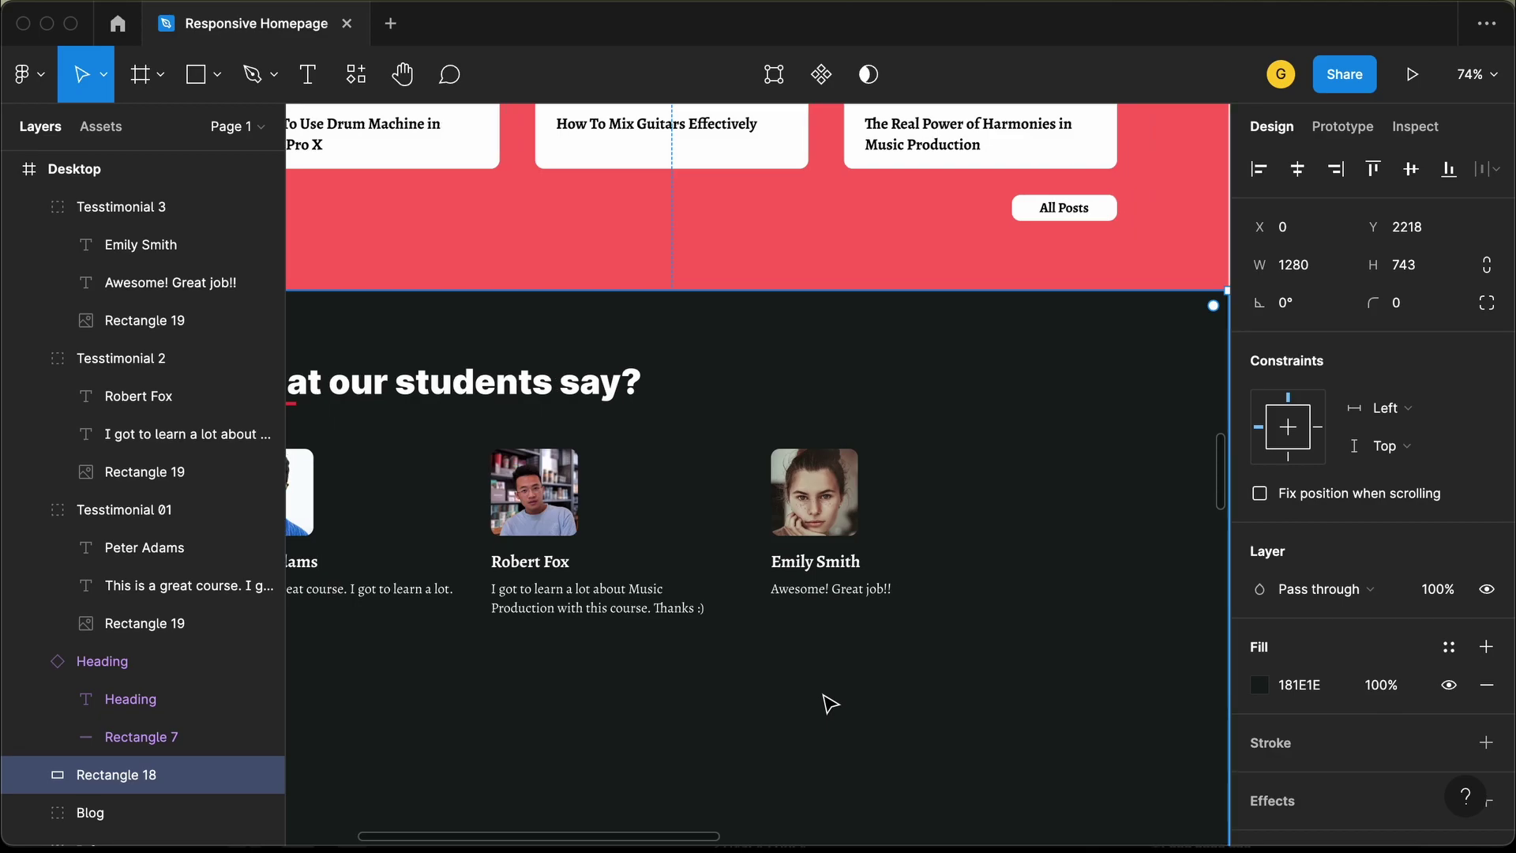
ctrl+scroll(829, 703, down, 5)
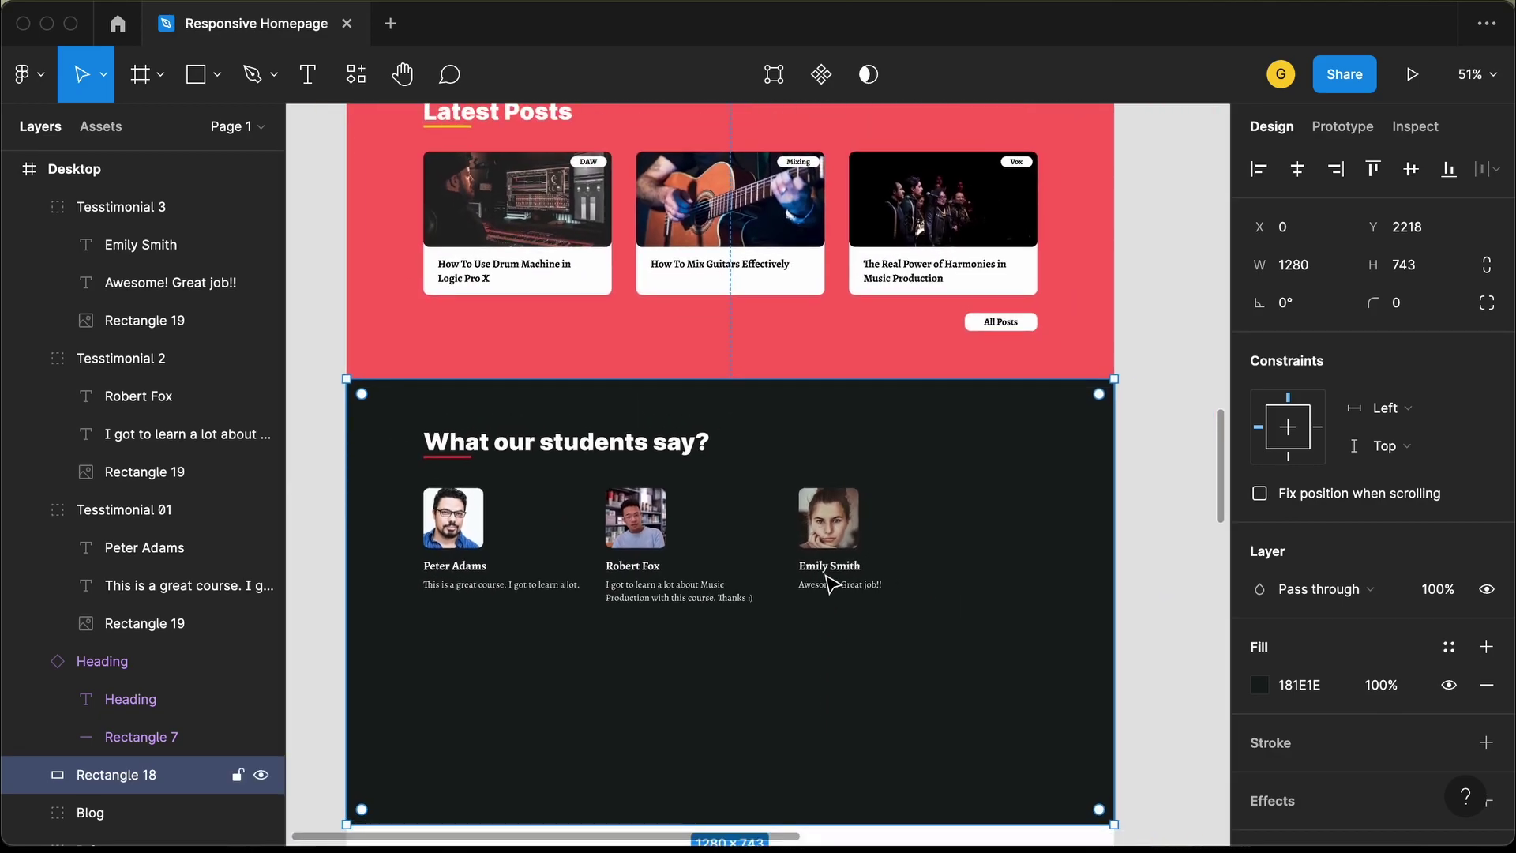
click(838, 530)
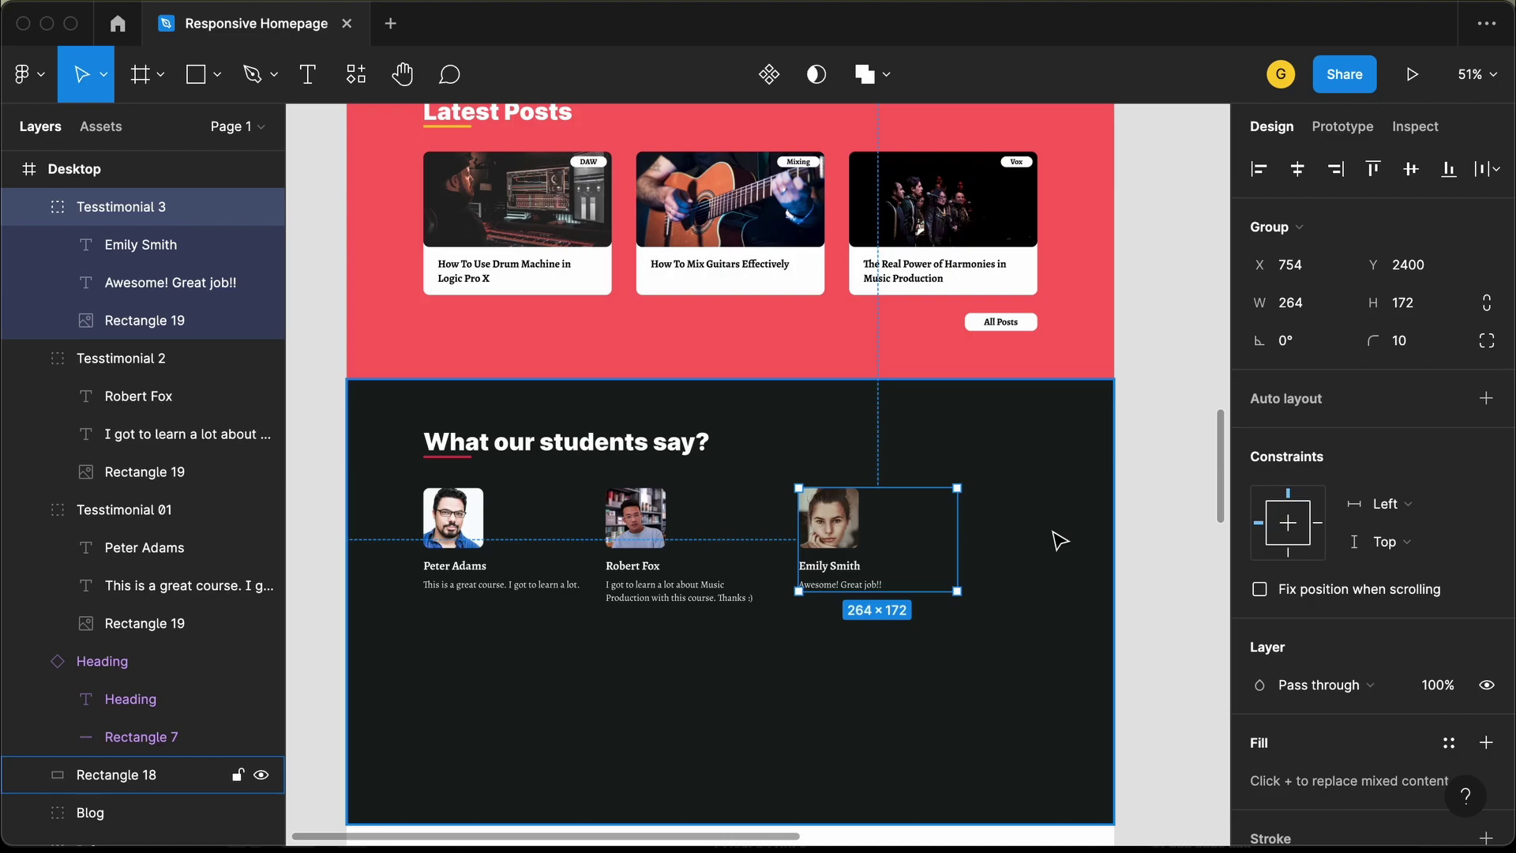
key(shift+Right)
key(shift+Right)
key(shift+Right)
key(shift+Right)
key(shift+Right)
key(shift+Right)
key(shift+Right)
key(shift+Right)
key(shift+Right)
key(shift+Right)
key(shift+Right)
key(shift+Right)
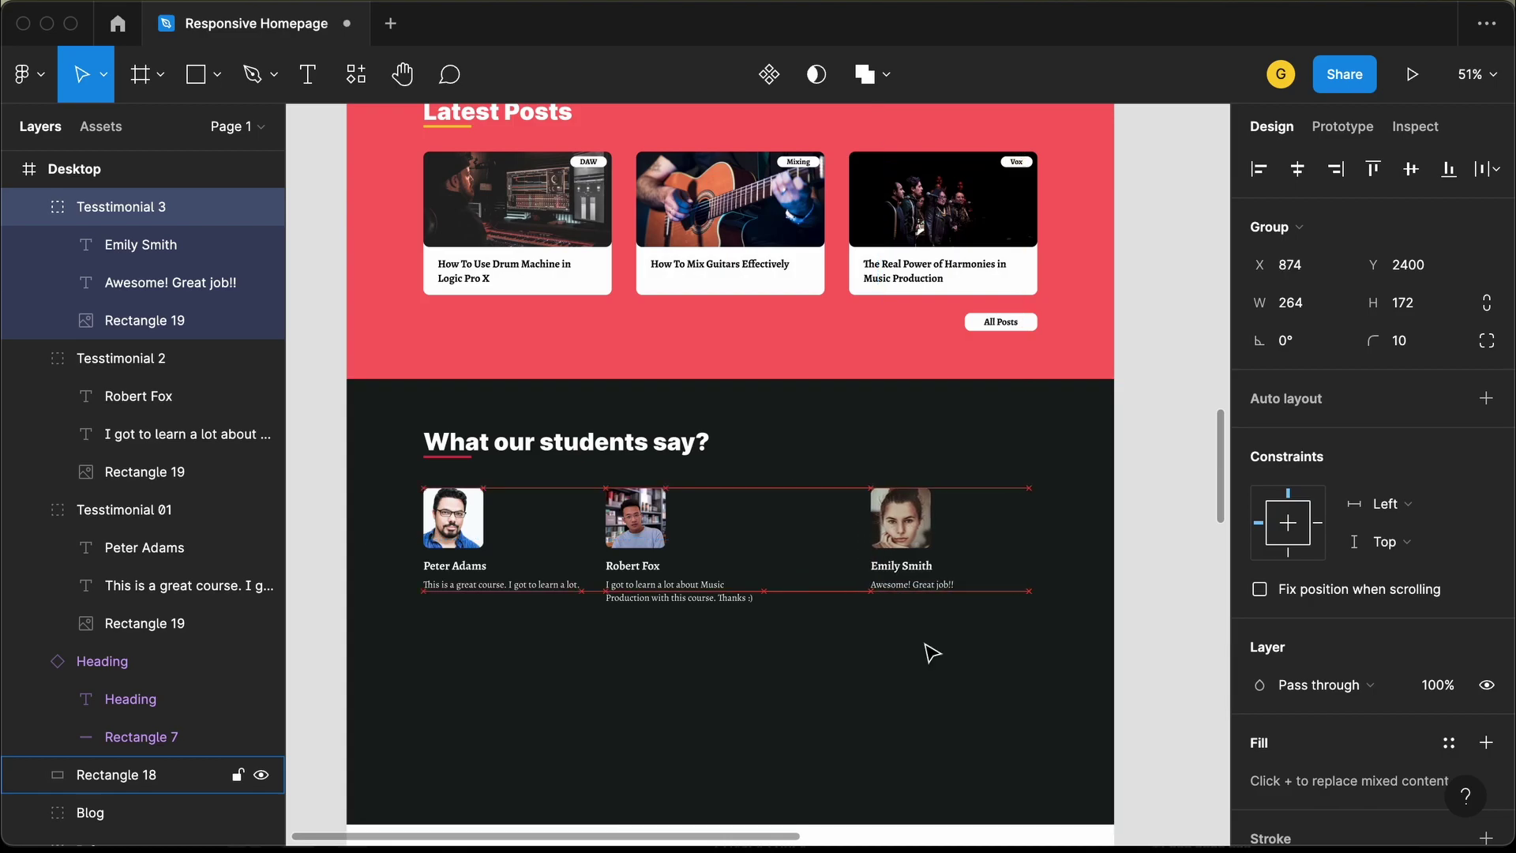
key(shift+Right)
key(Right)
key(Right)
key(Right)
key(Right)
key(Right)
key(Right)
key(Right)
key(Right)
key(Right)
Select all three testimonial cards and Tidy up them into even spacing
click(1056, 536)
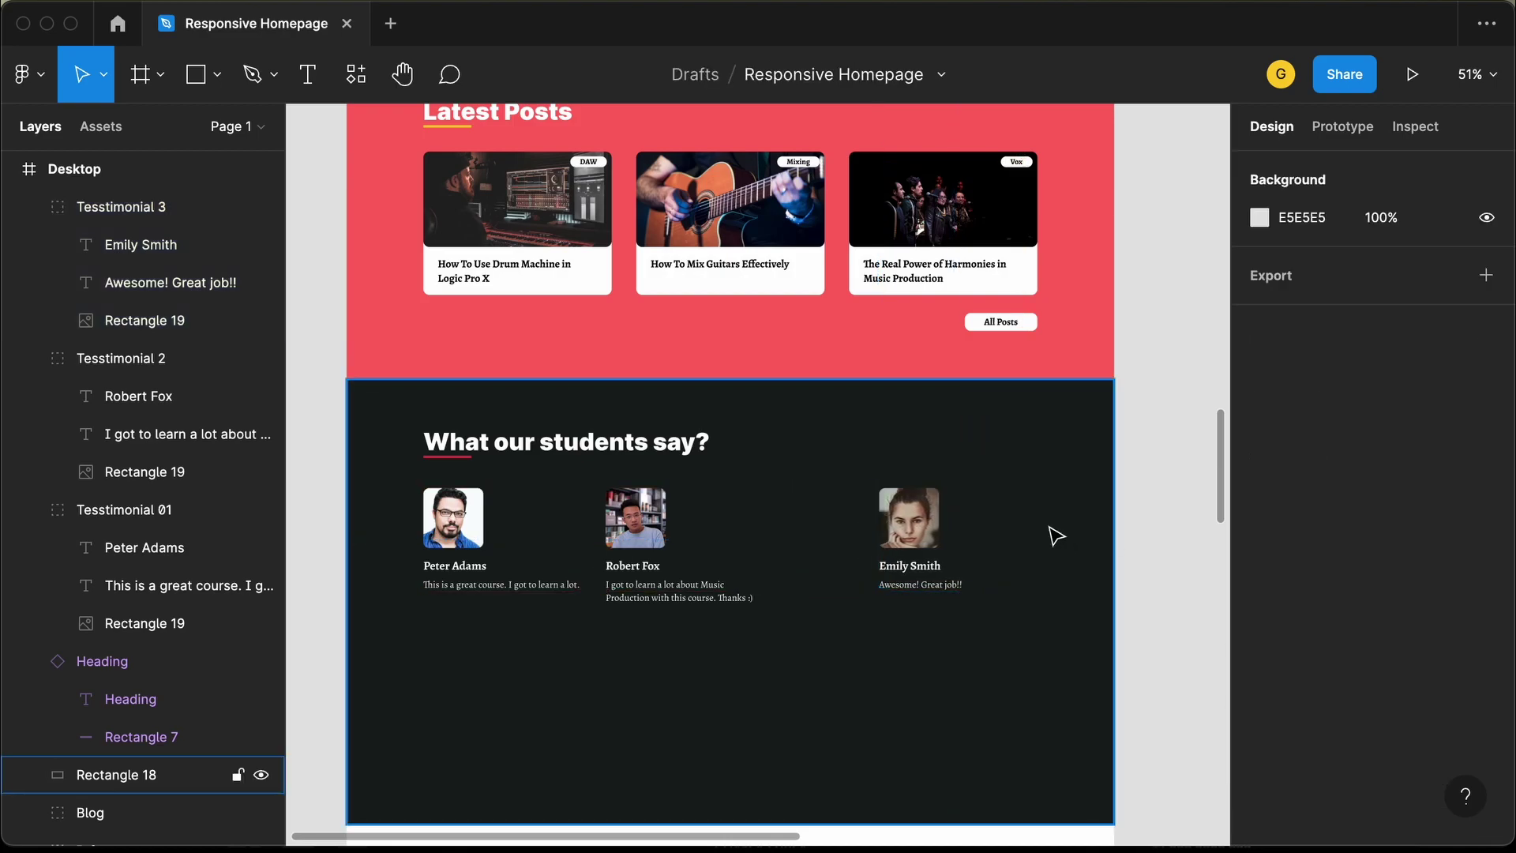
click(927, 533)
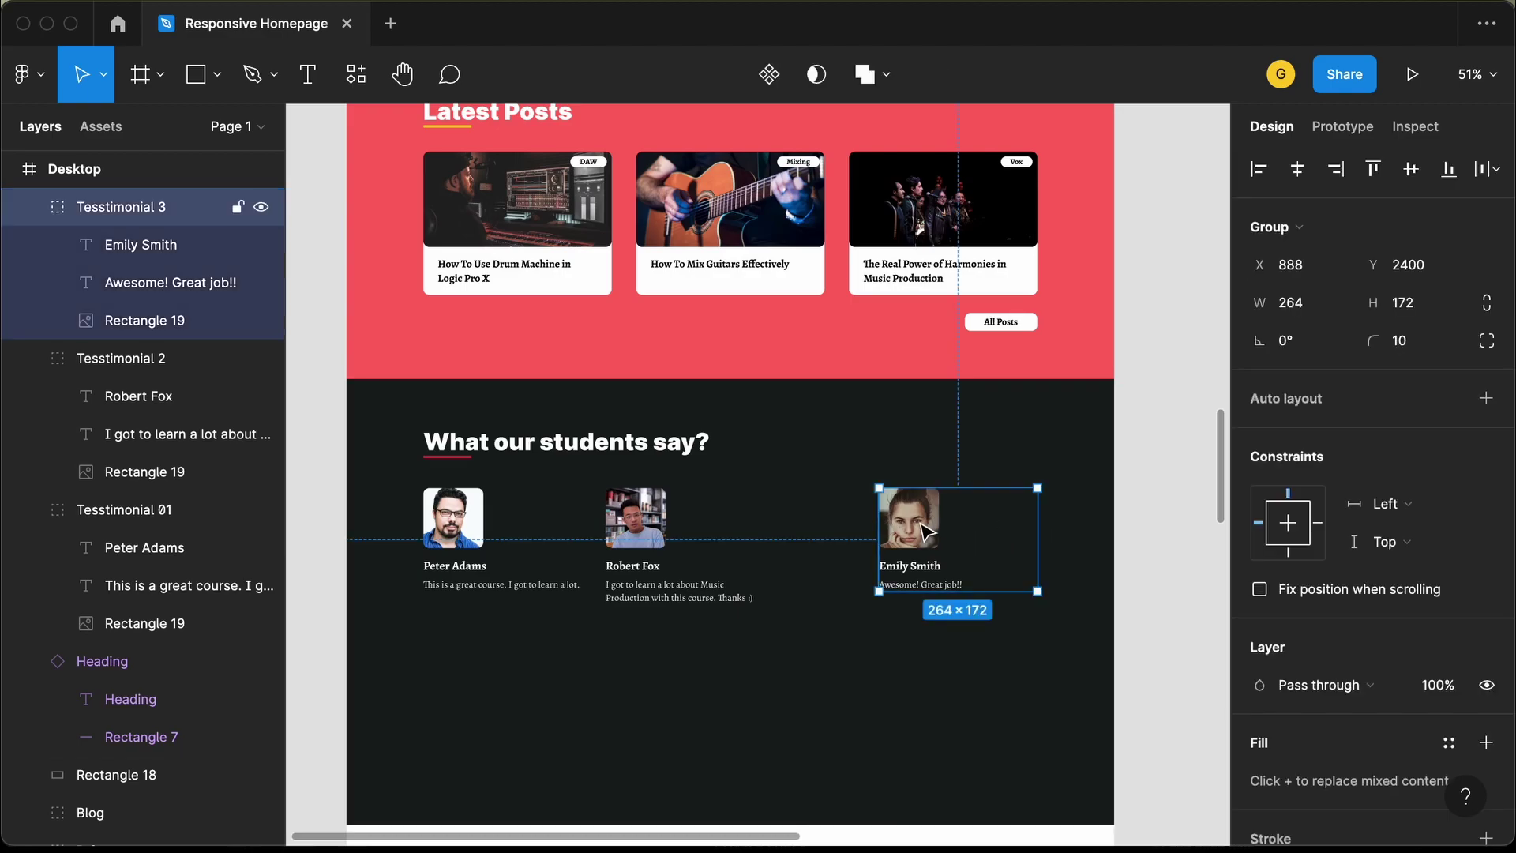
shift+click(647, 537)
shift+click(458, 513)
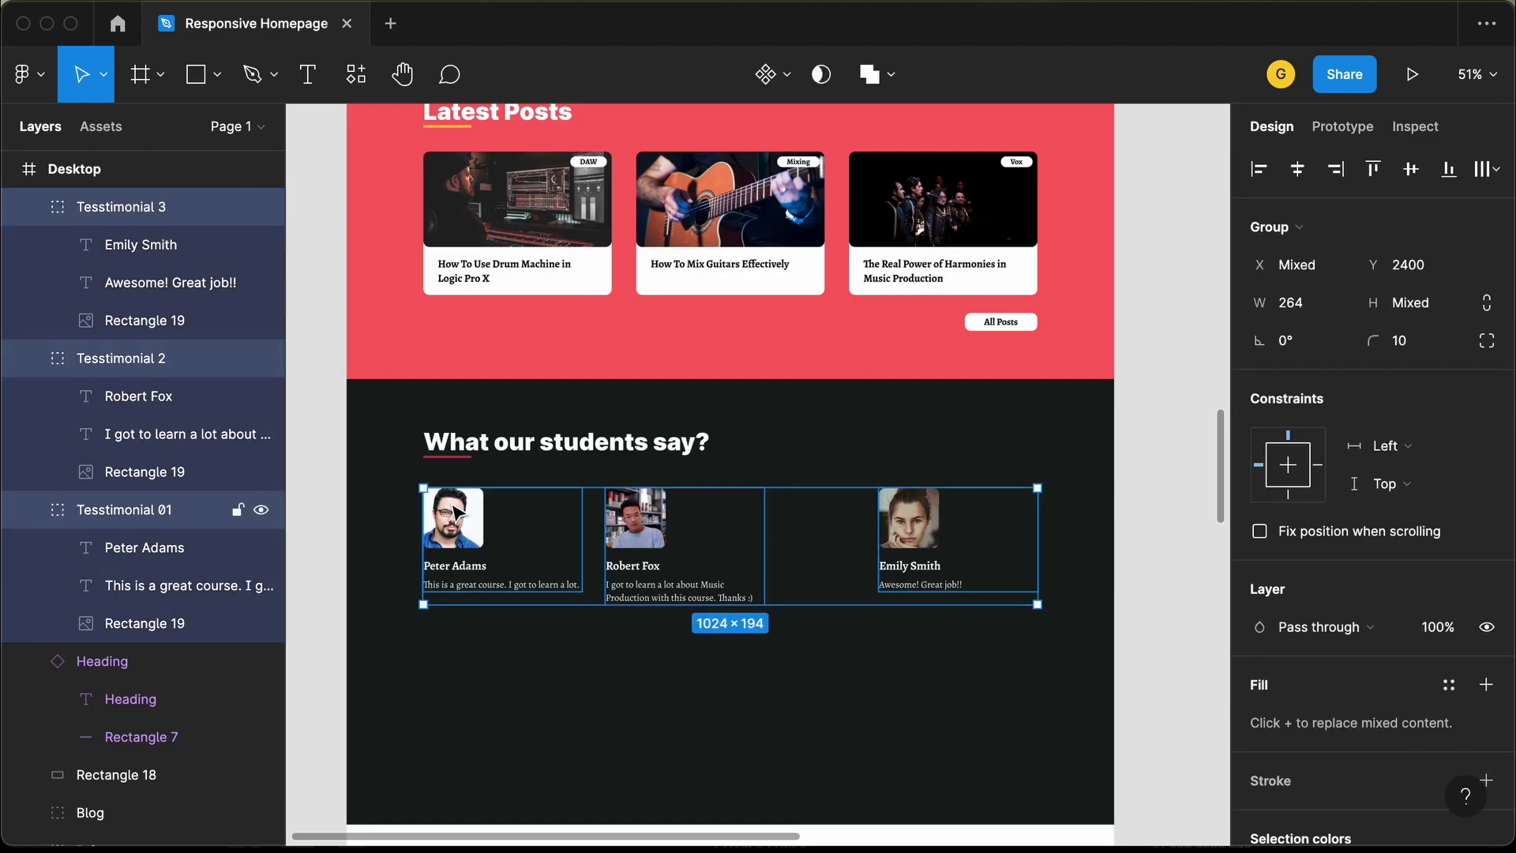
click(1495, 171)
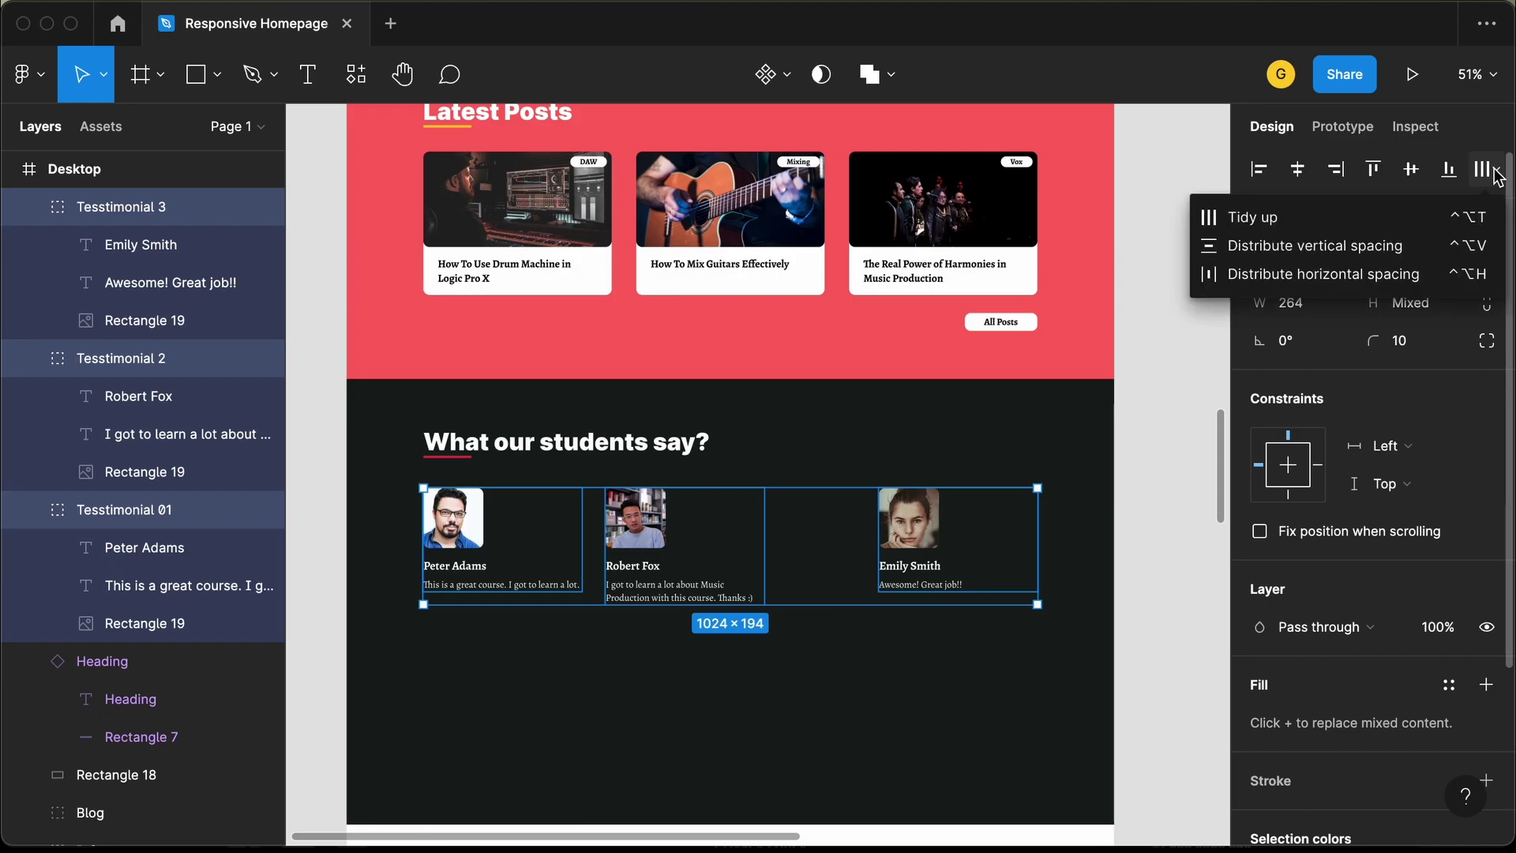
click(1314, 221)
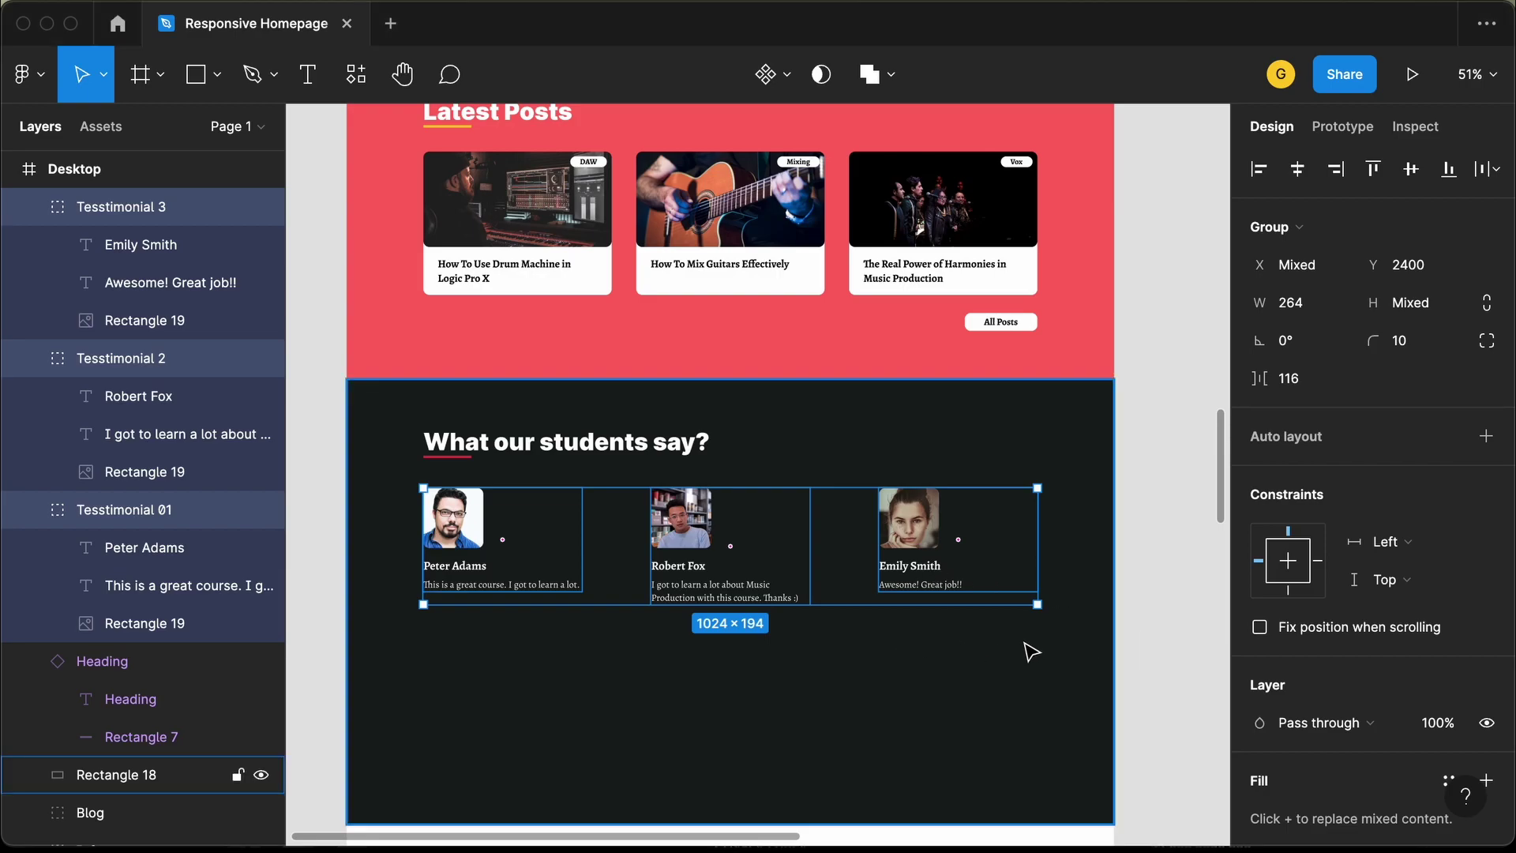
click(1168, 642)
Shorten Rectangle 18, the dark background, to 1280×456, ending 80 px below the cards
click(708, 687)
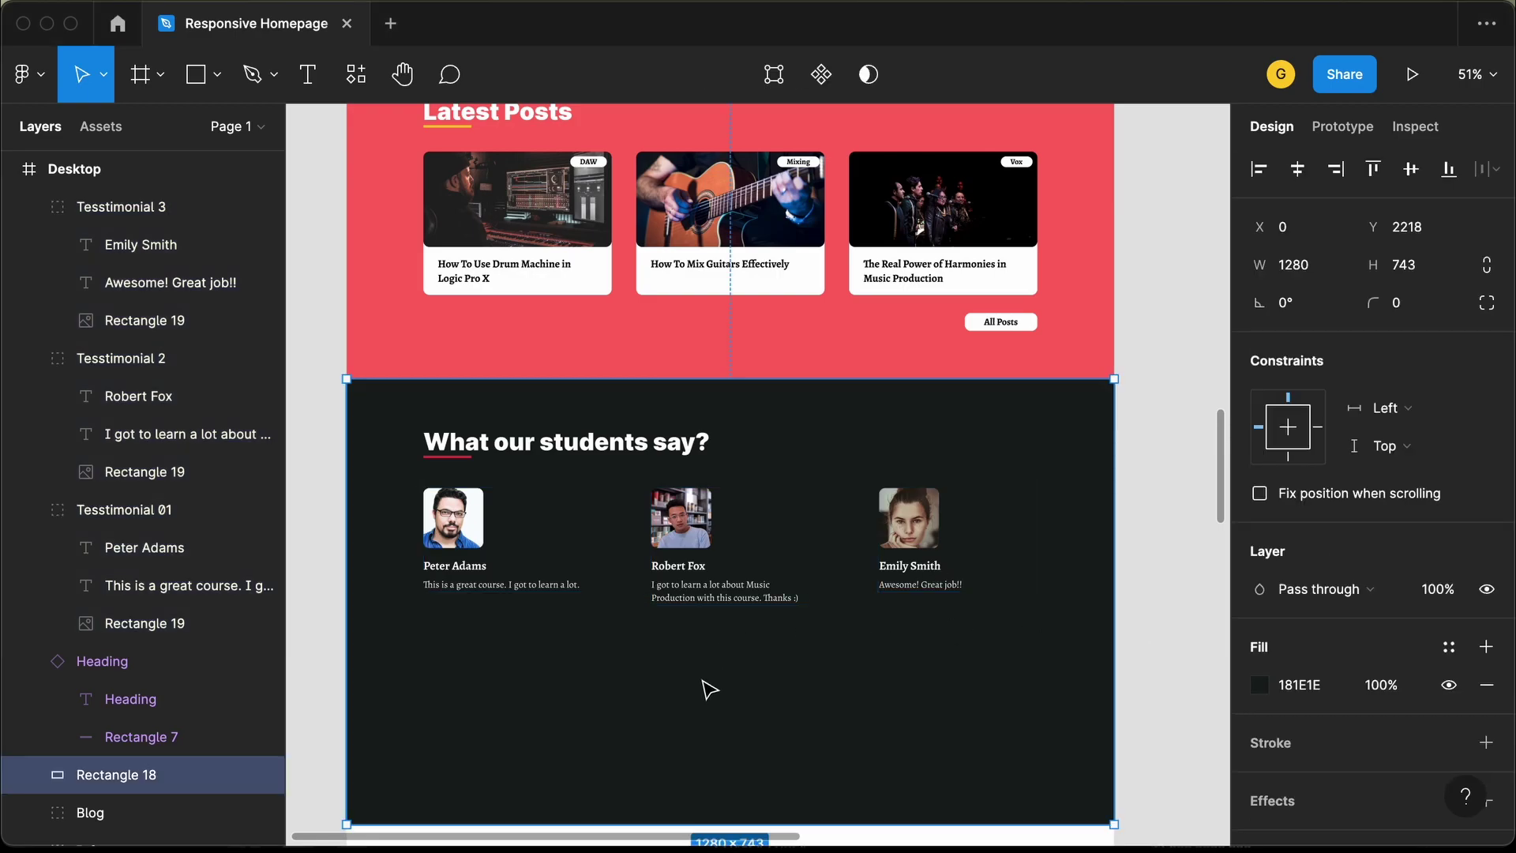
scroll(709, 689, down, 2)
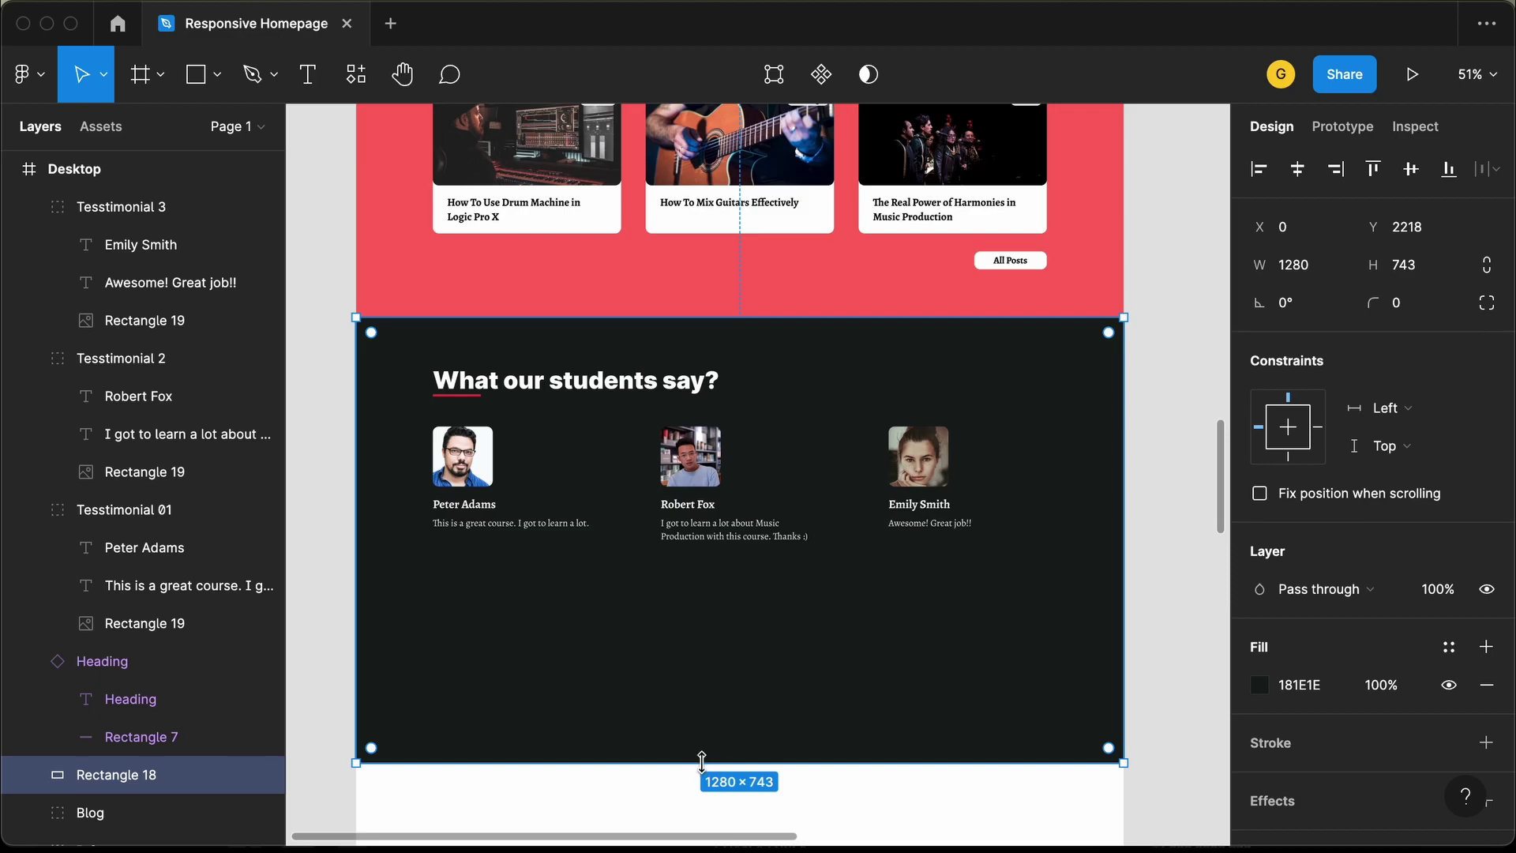
drag(702, 760, 715, 599)
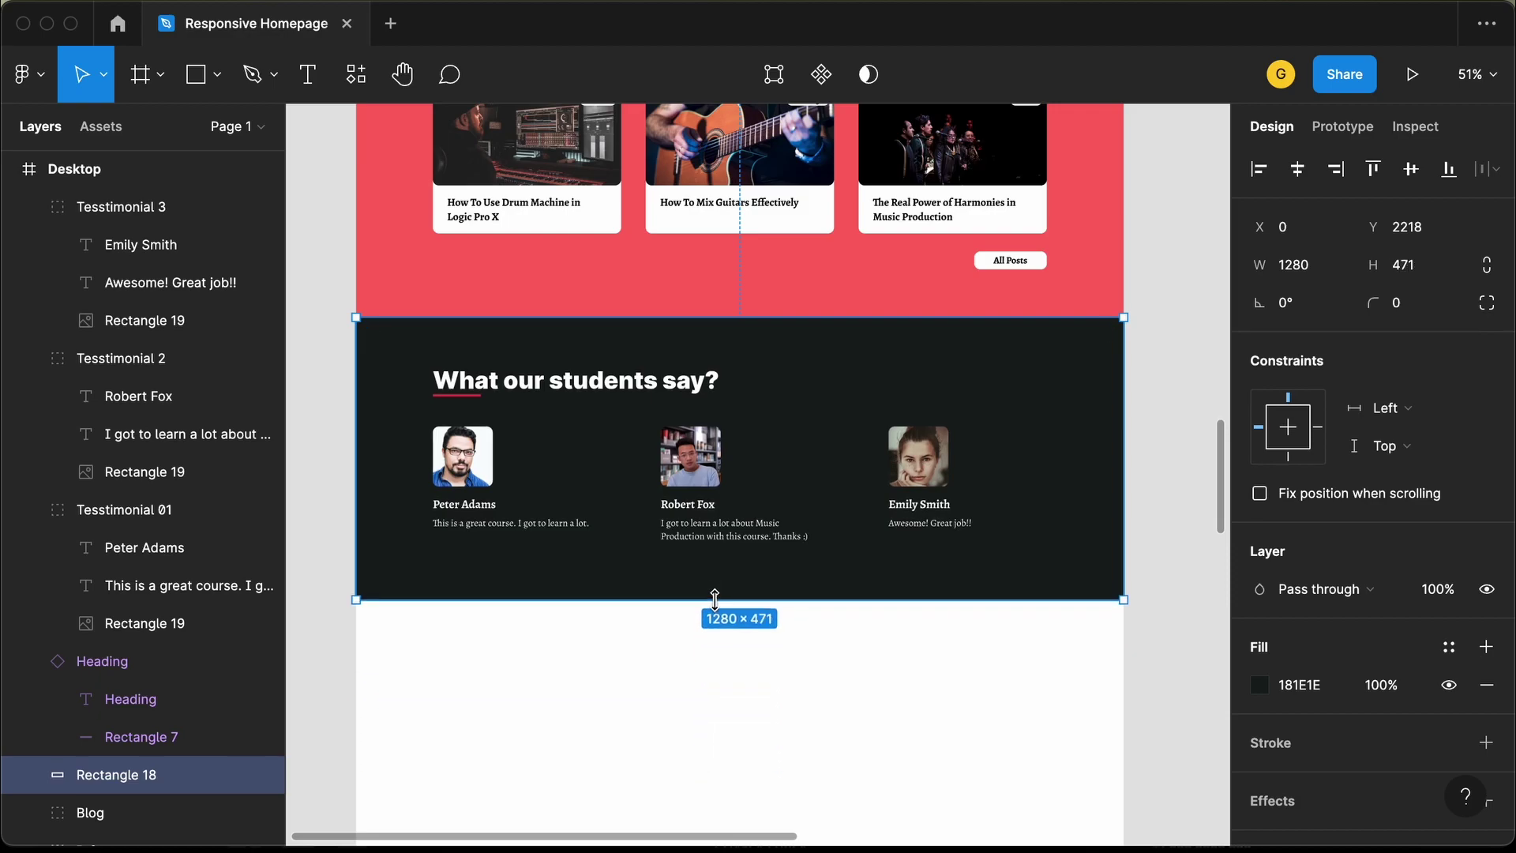
key(alt)
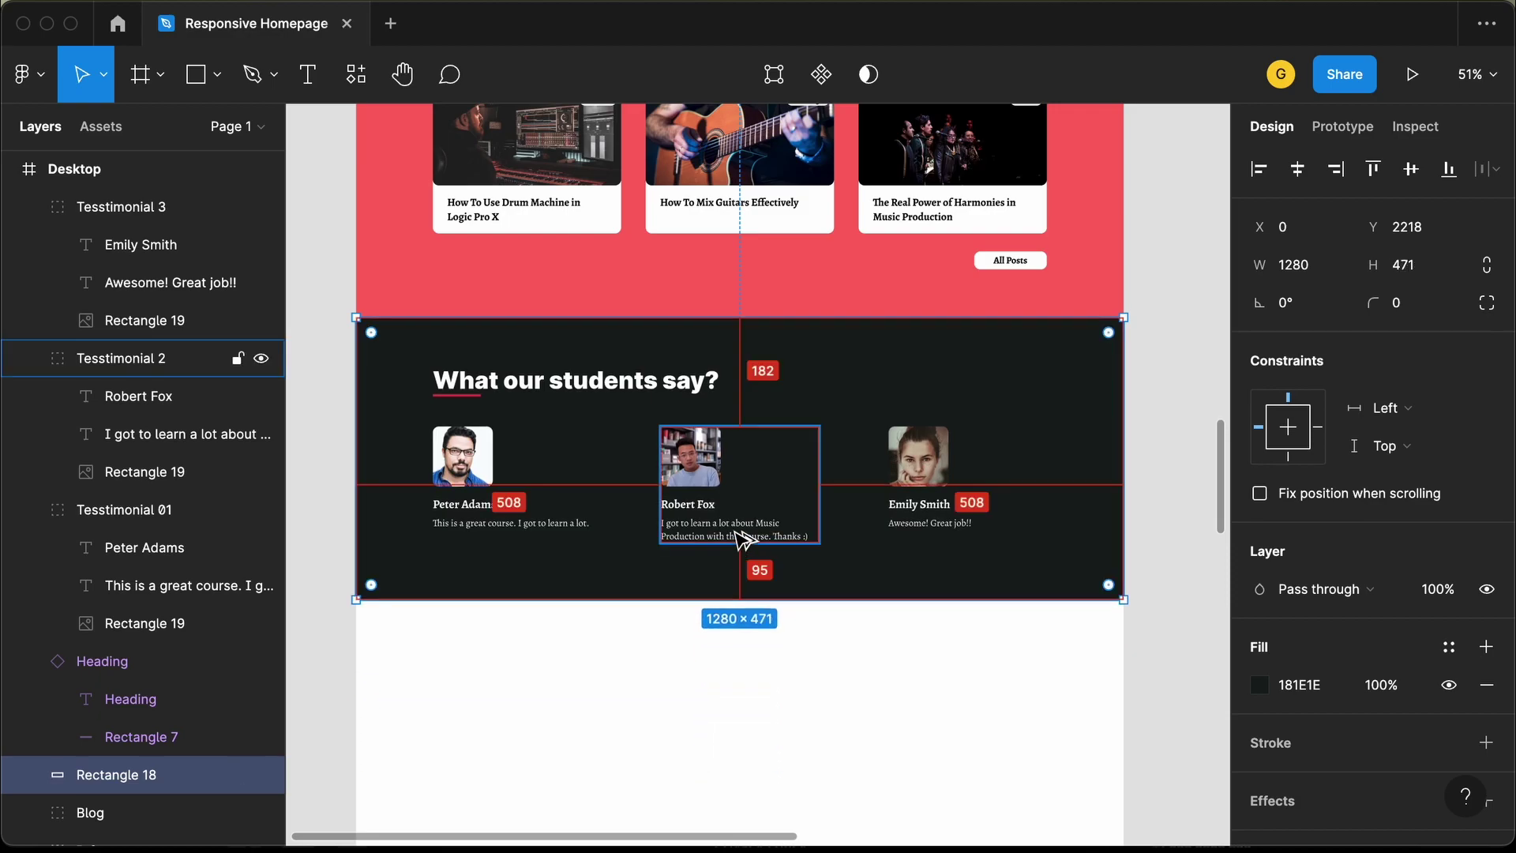
key(super+z)
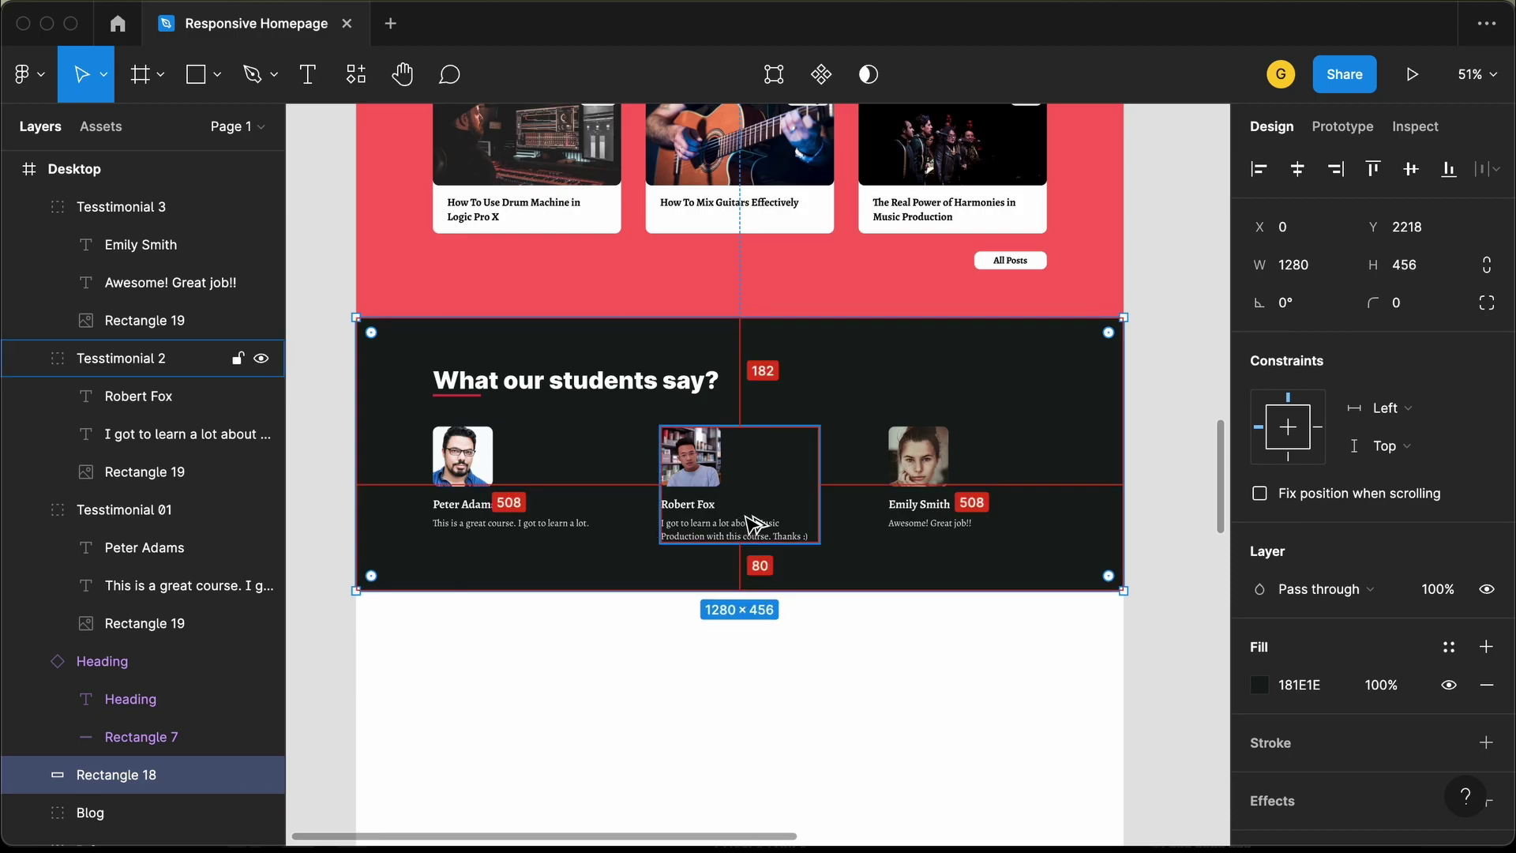
key(Escape)
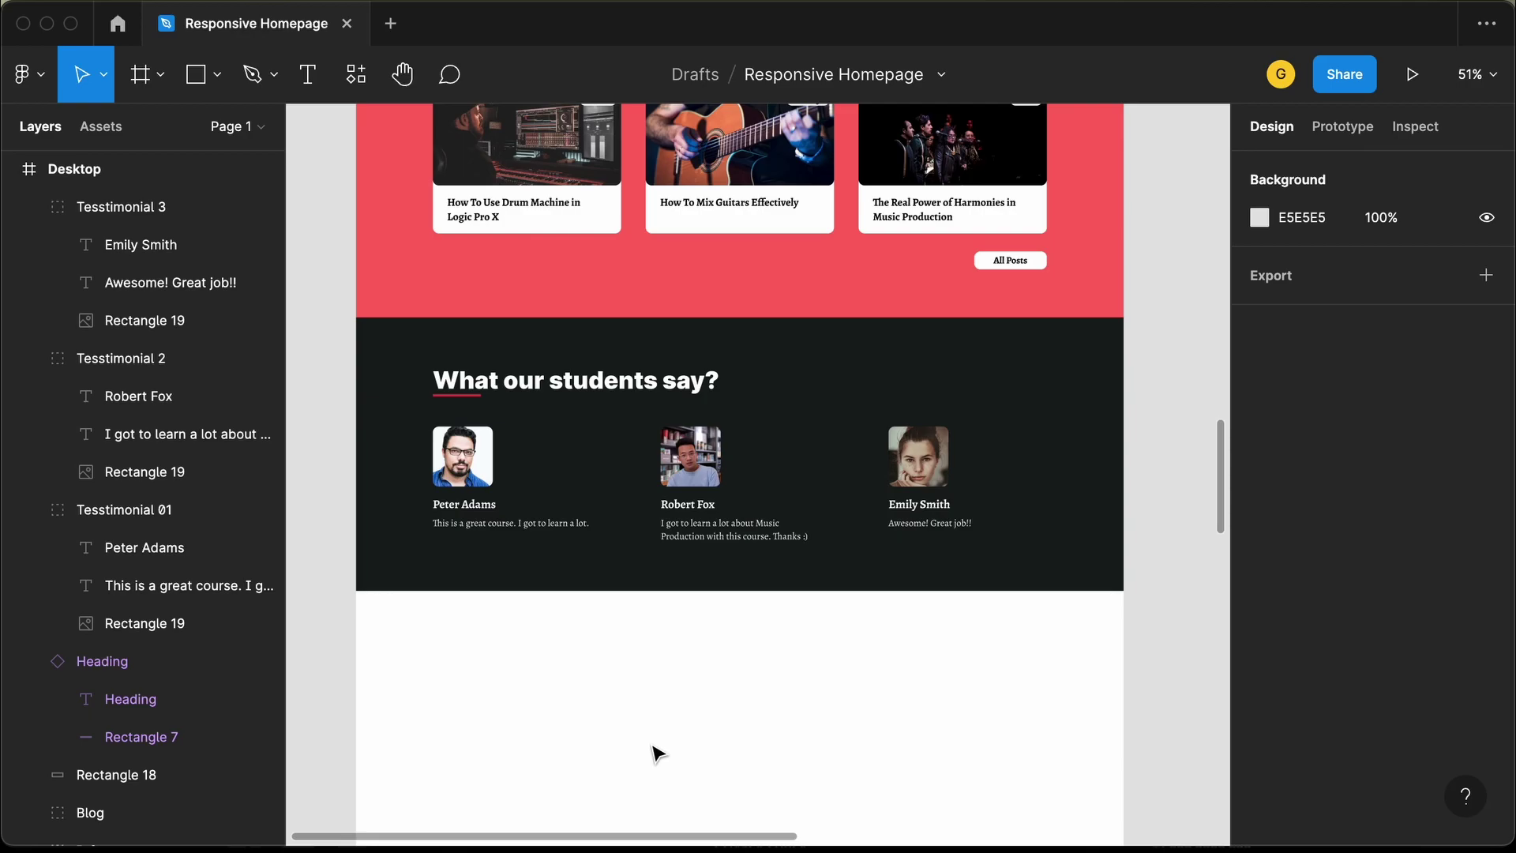
scroll(658, 753, down, 5)
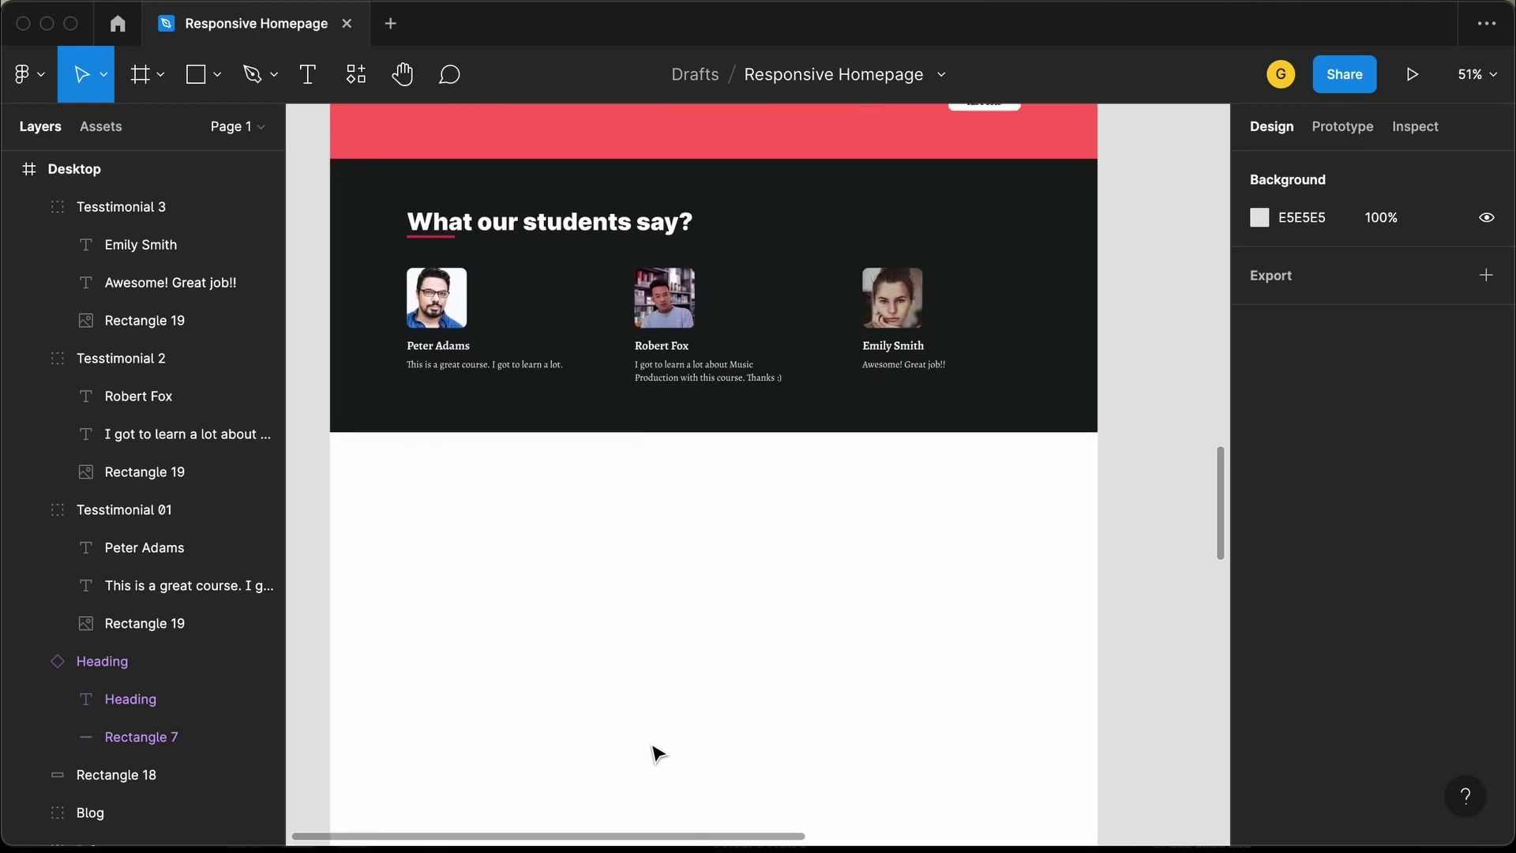
Group the testimonials heading, three cards and Rectangle 18 into one 1280×456 group
click(195, 74)
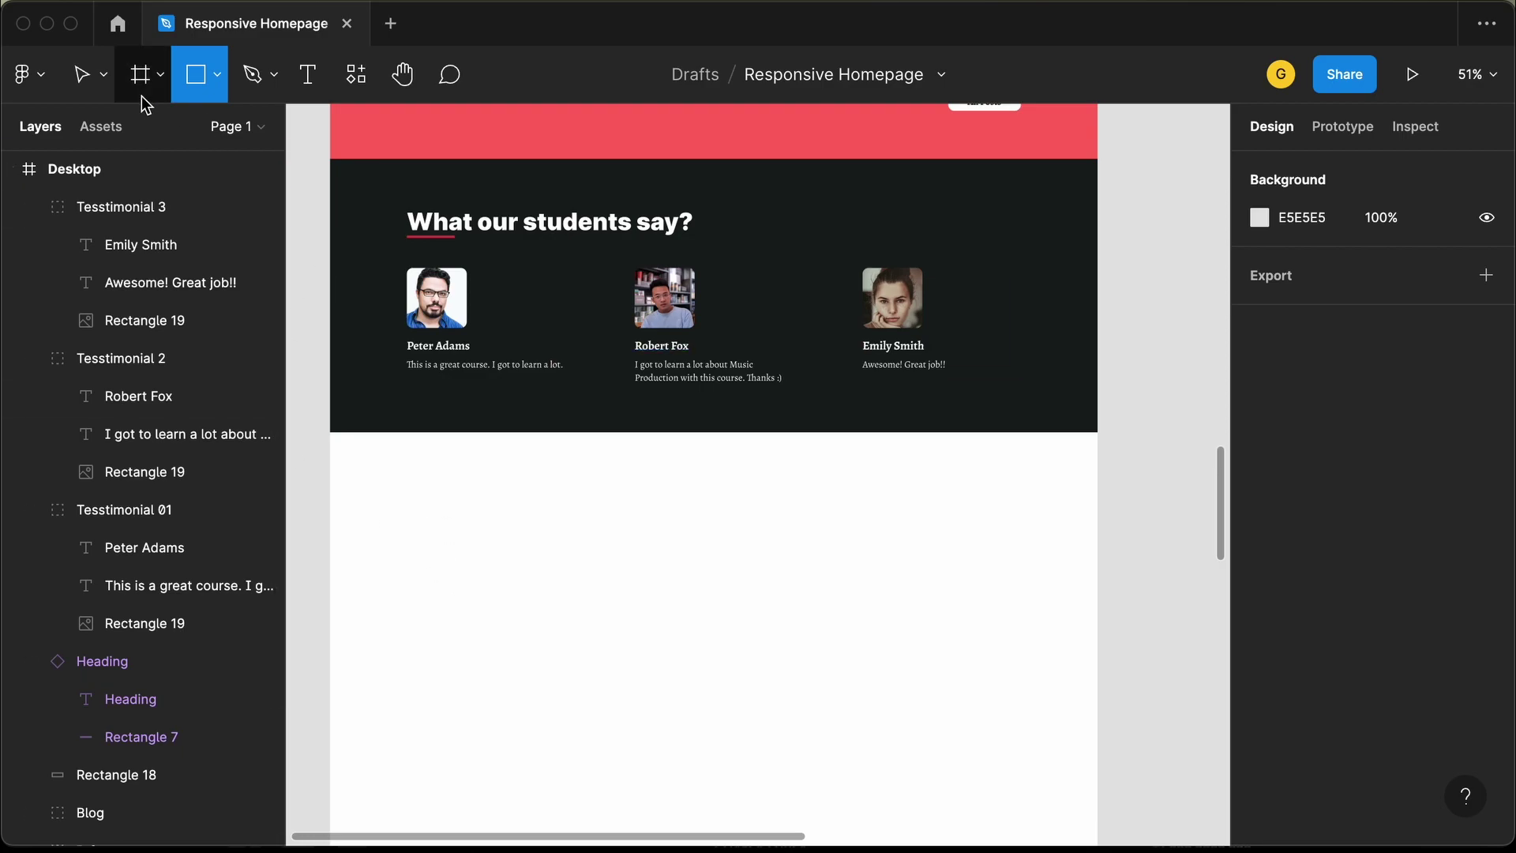
click(81, 74)
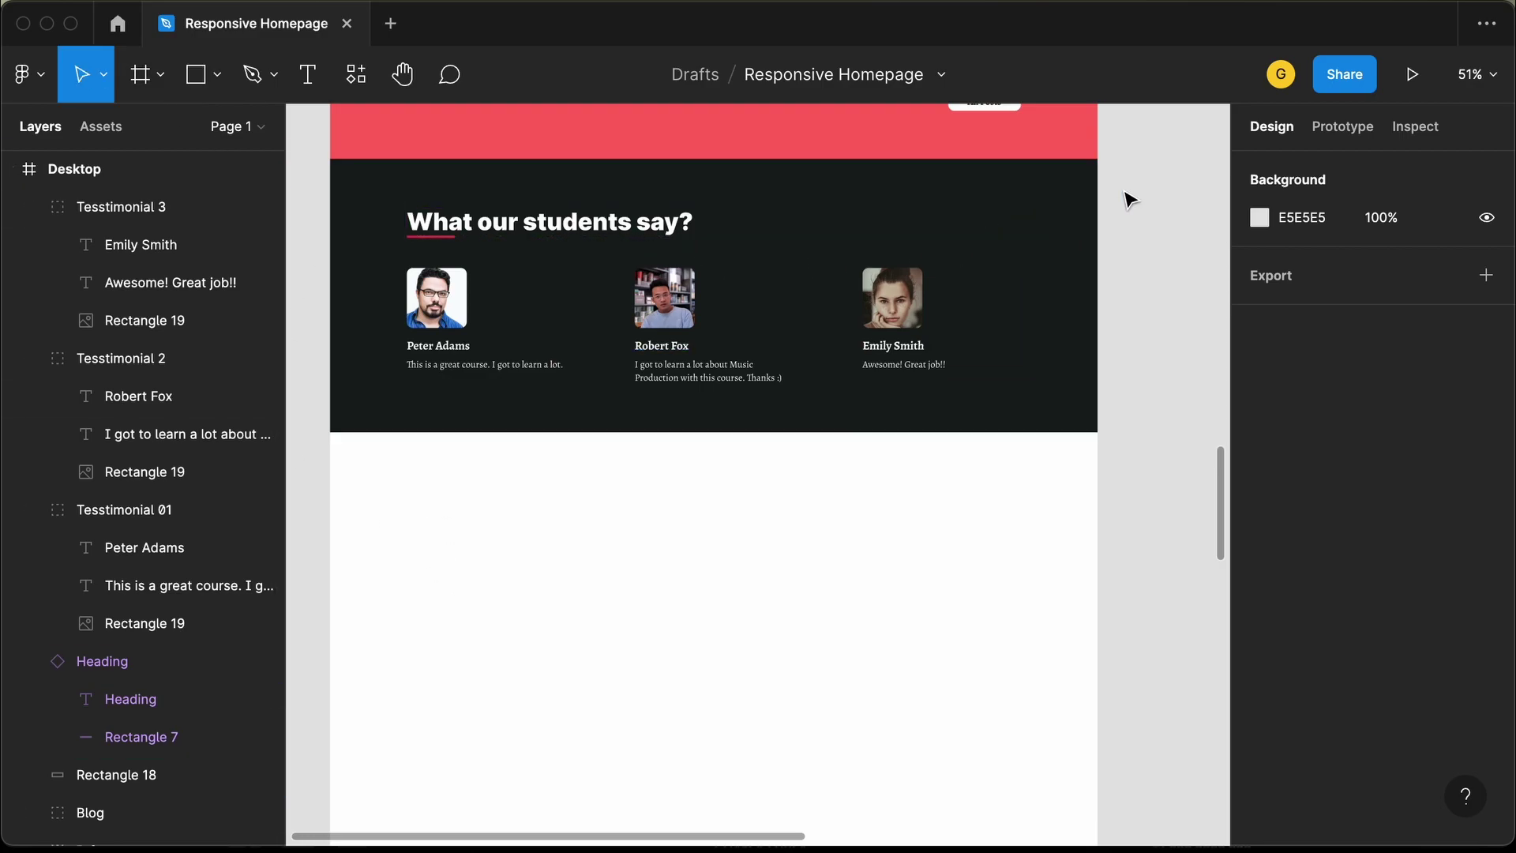
scroll(1126, 197, left, 1)
scroll(1127, 197, up, 1)
drag(1166, 203, 331, 496)
key(super+g)
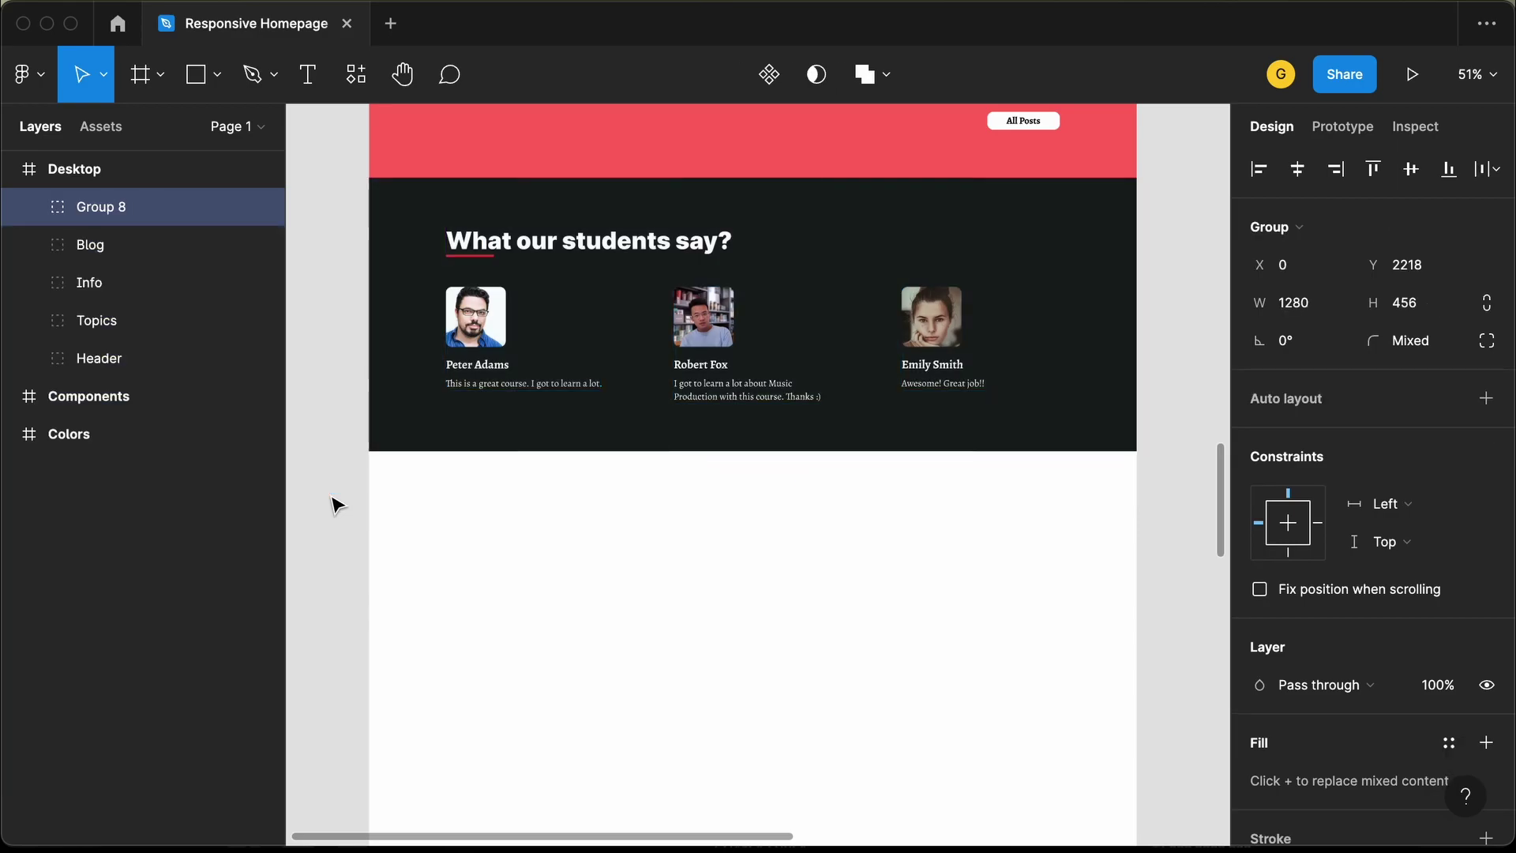
double_click(136, 207)
Name the group 'Testimonials' and place a 1280×514 rectangle flush below it
text(Te)
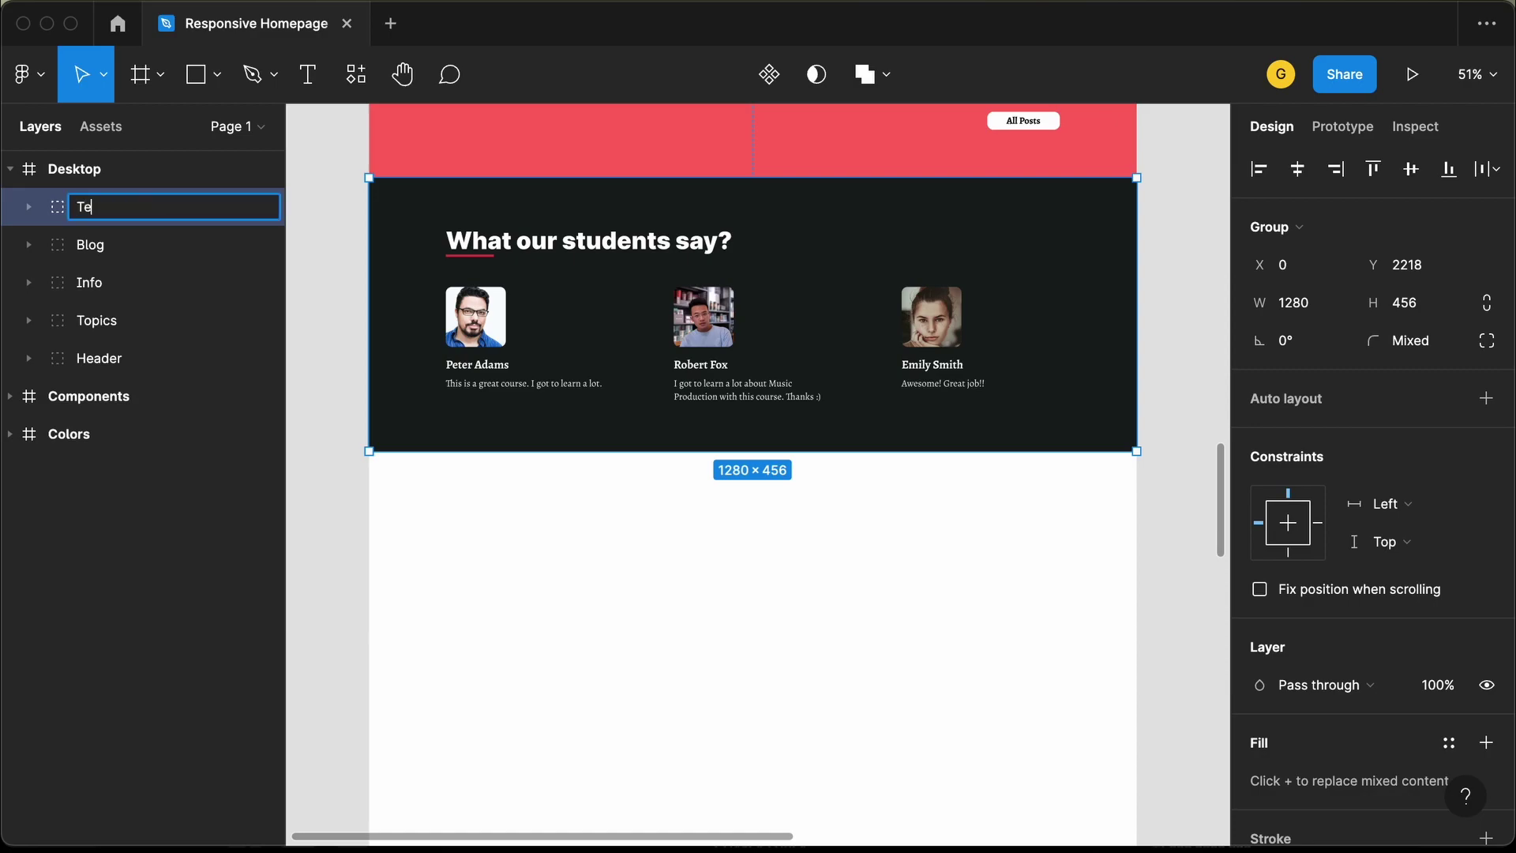
text(stimonials)
key(Return)
click(195, 74)
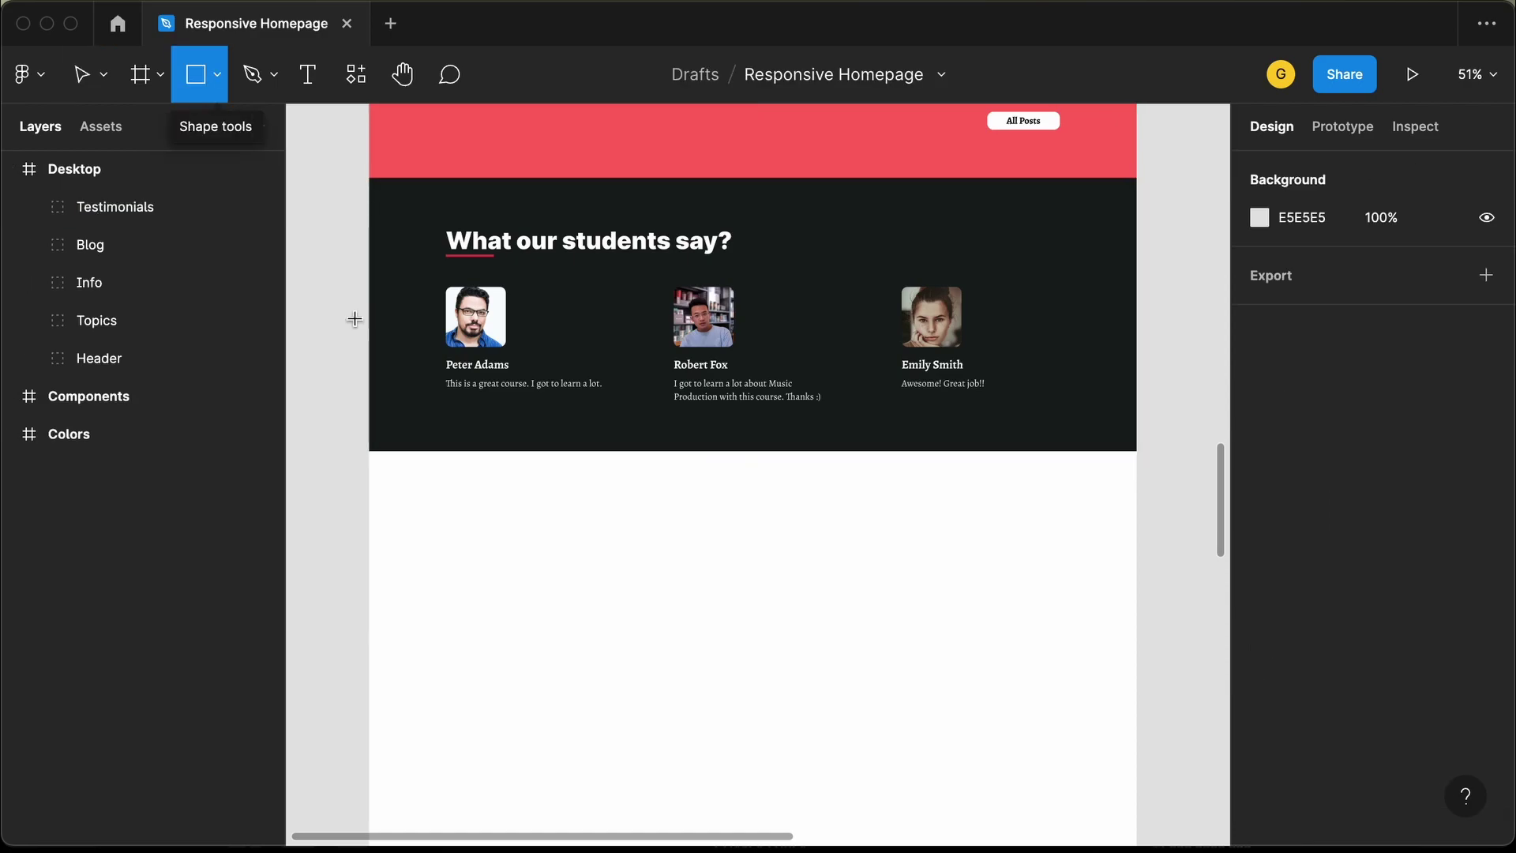
click(426, 505)
drag(423, 499, 1136, 483)
drag(1137, 511, 1136, 759)
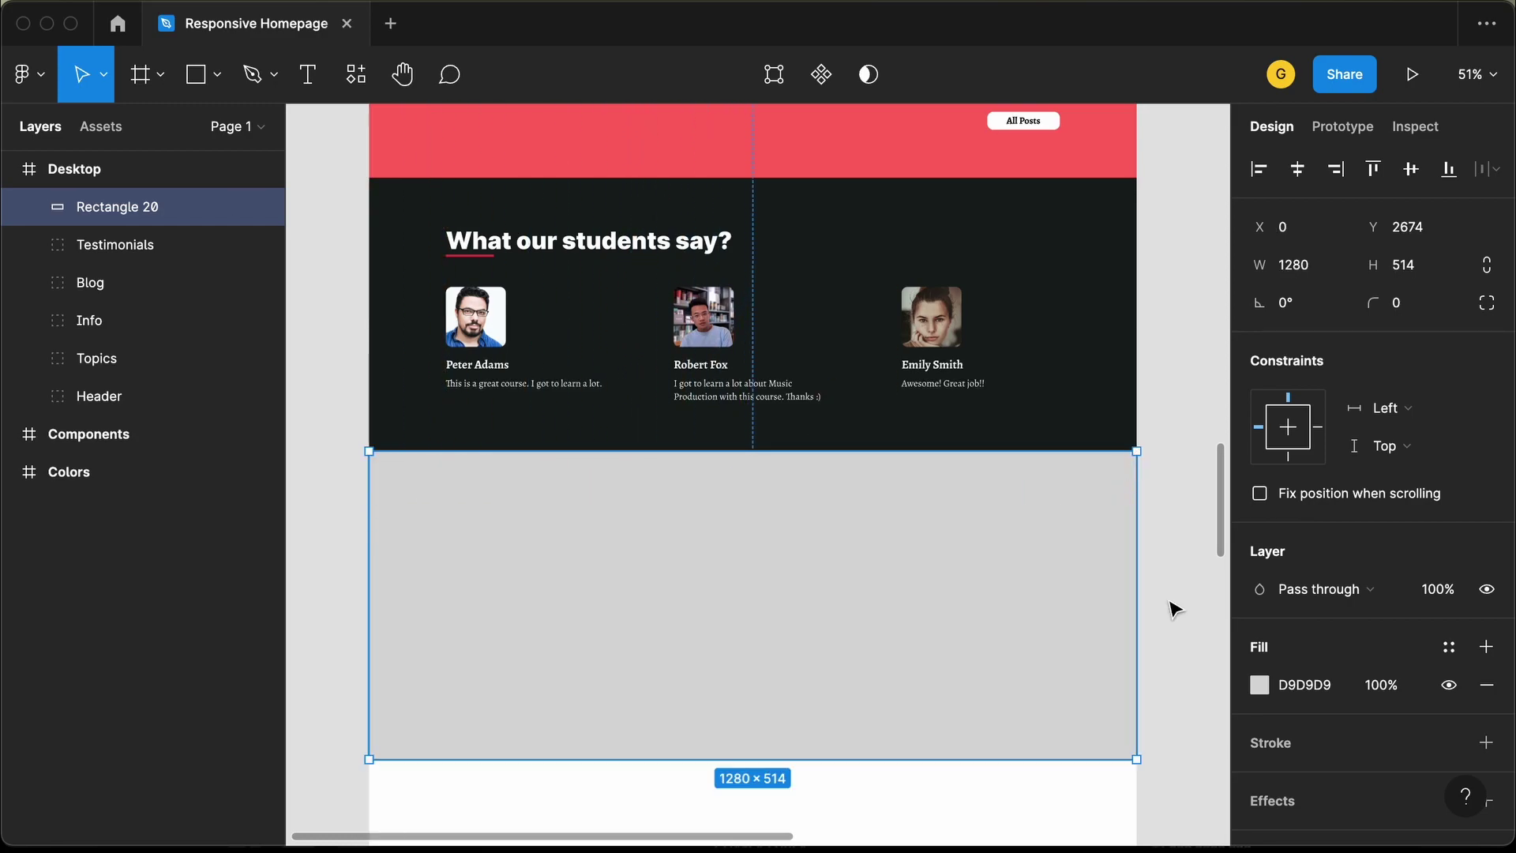
Fill the new rectangle with pure black 000000
click(1275, 688)
drag(1026, 457, 907, 633)
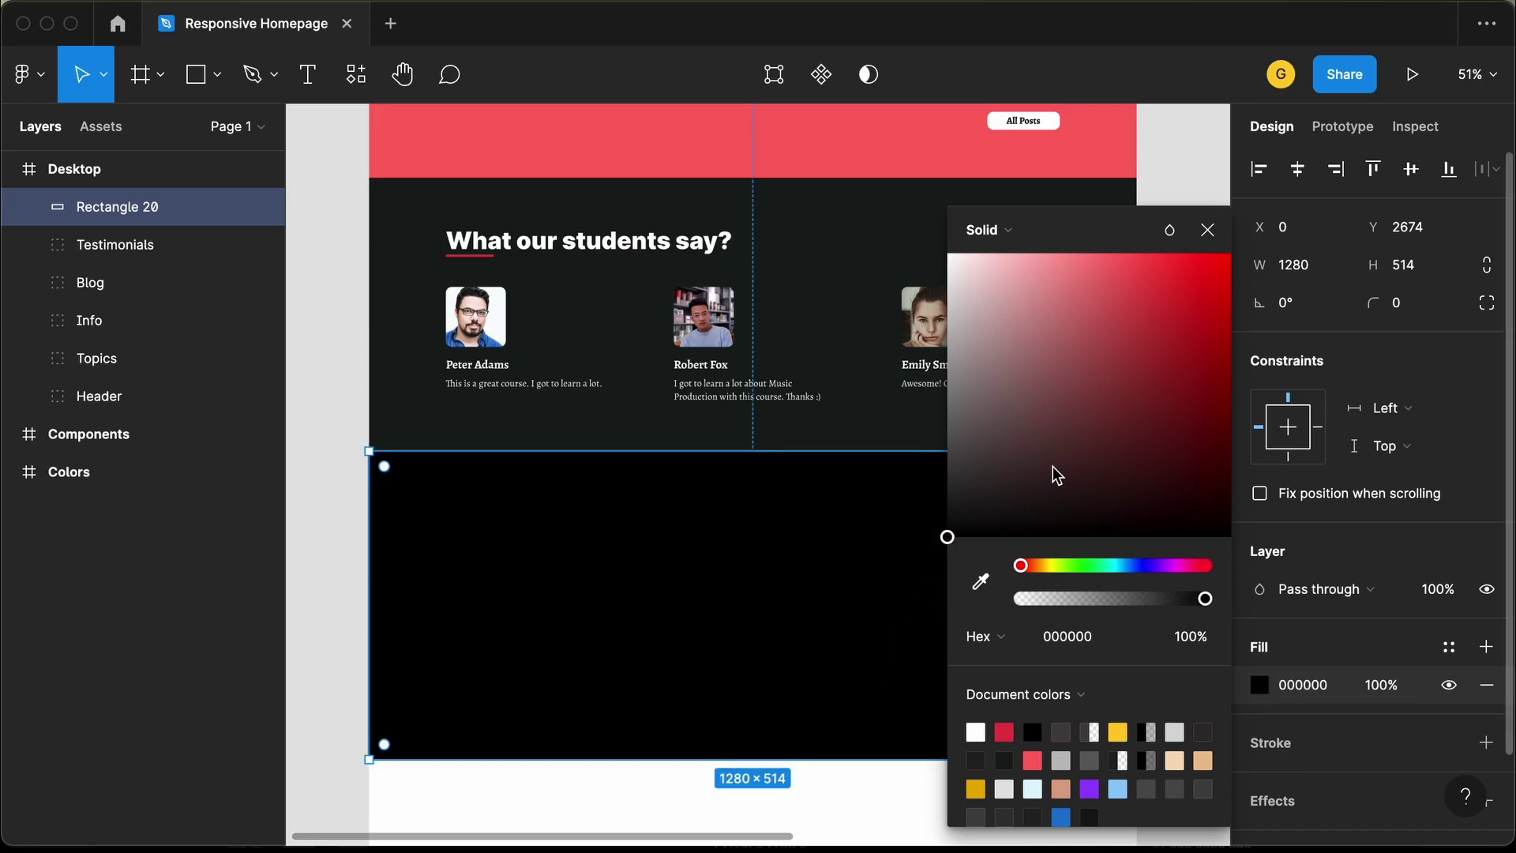
key(Escape)
key(Escape)
scroll(457, 471, down, 2)
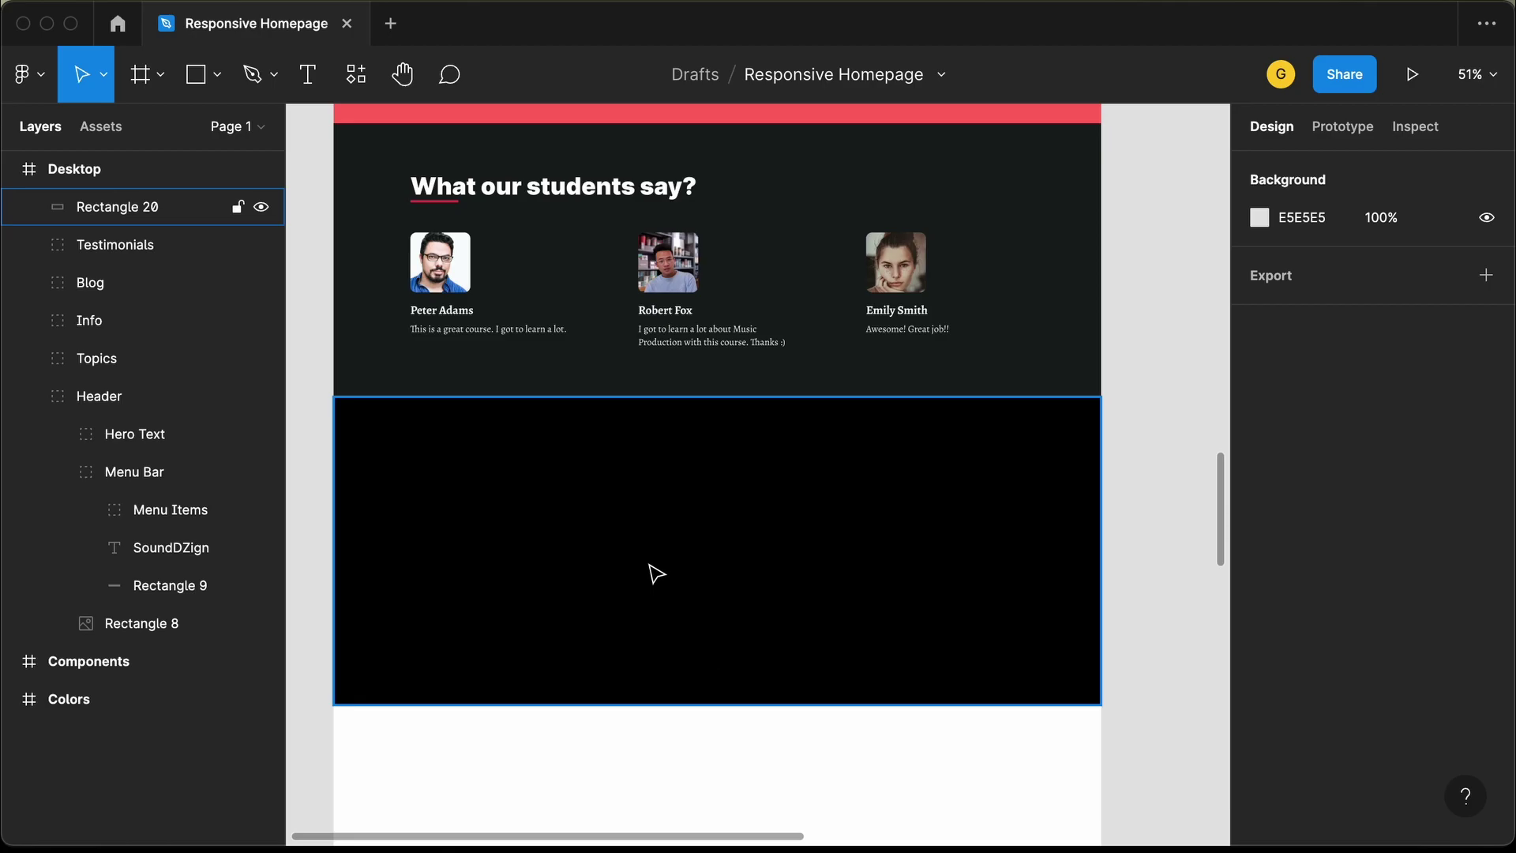
scroll(653, 571, up, 10)
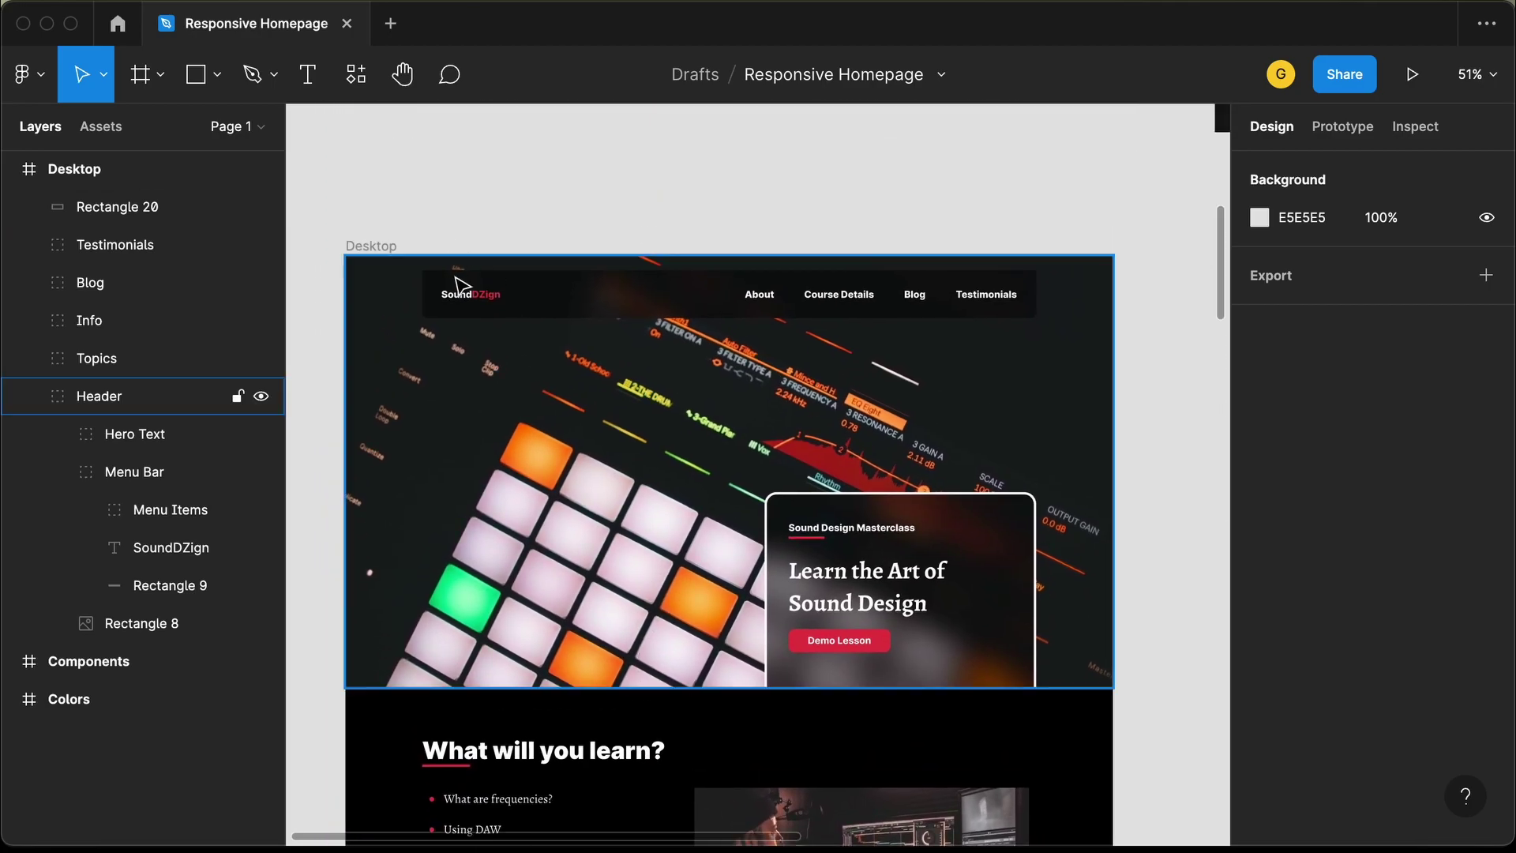
Paste a copy of the SoundDZign logo text into the black footer
super+click(462, 299)
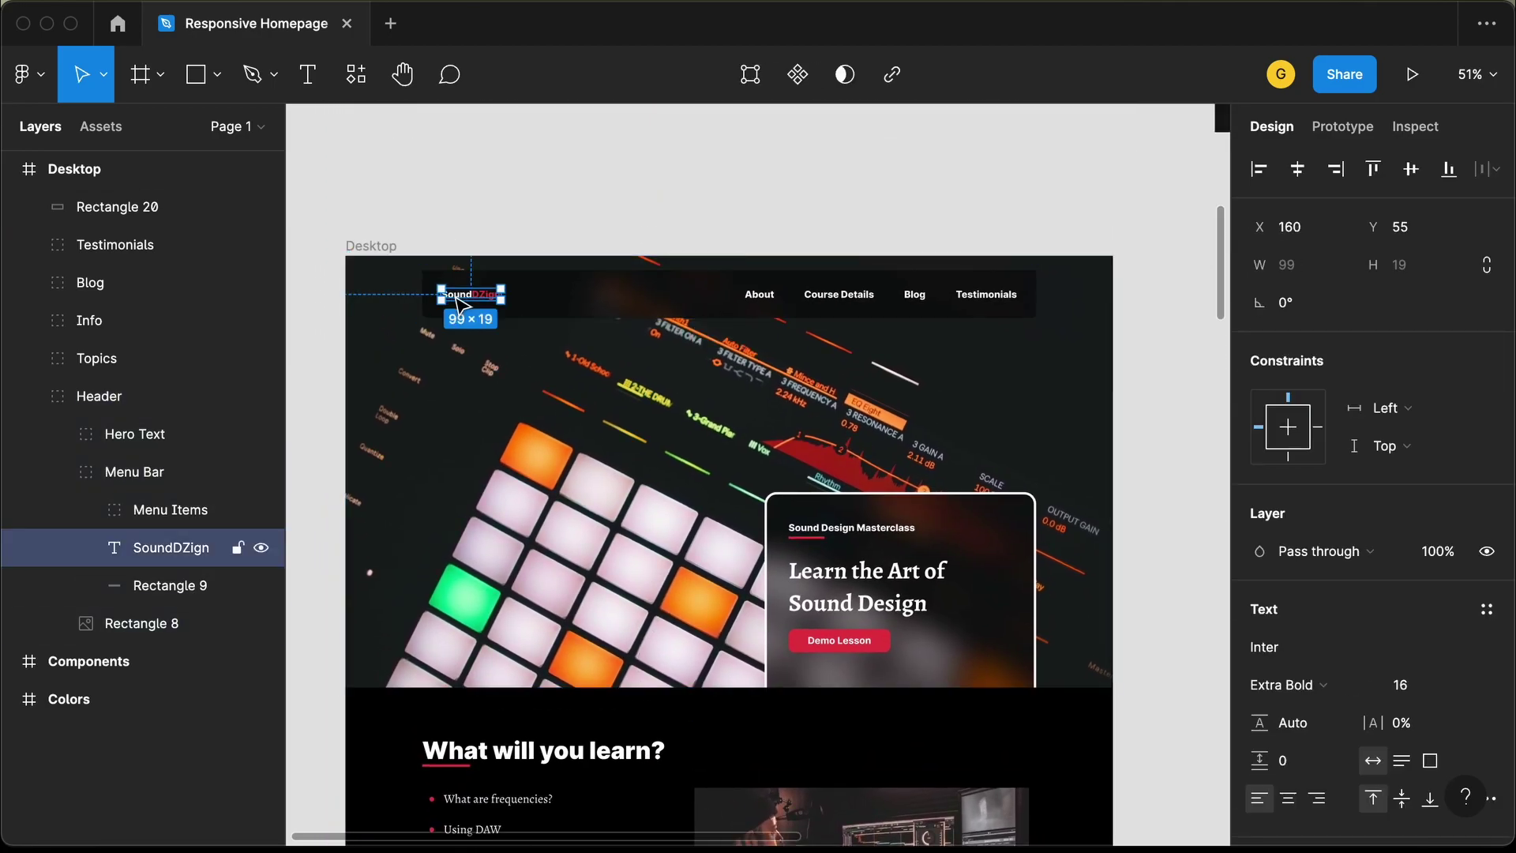
scroll(559, 484, down, 15)
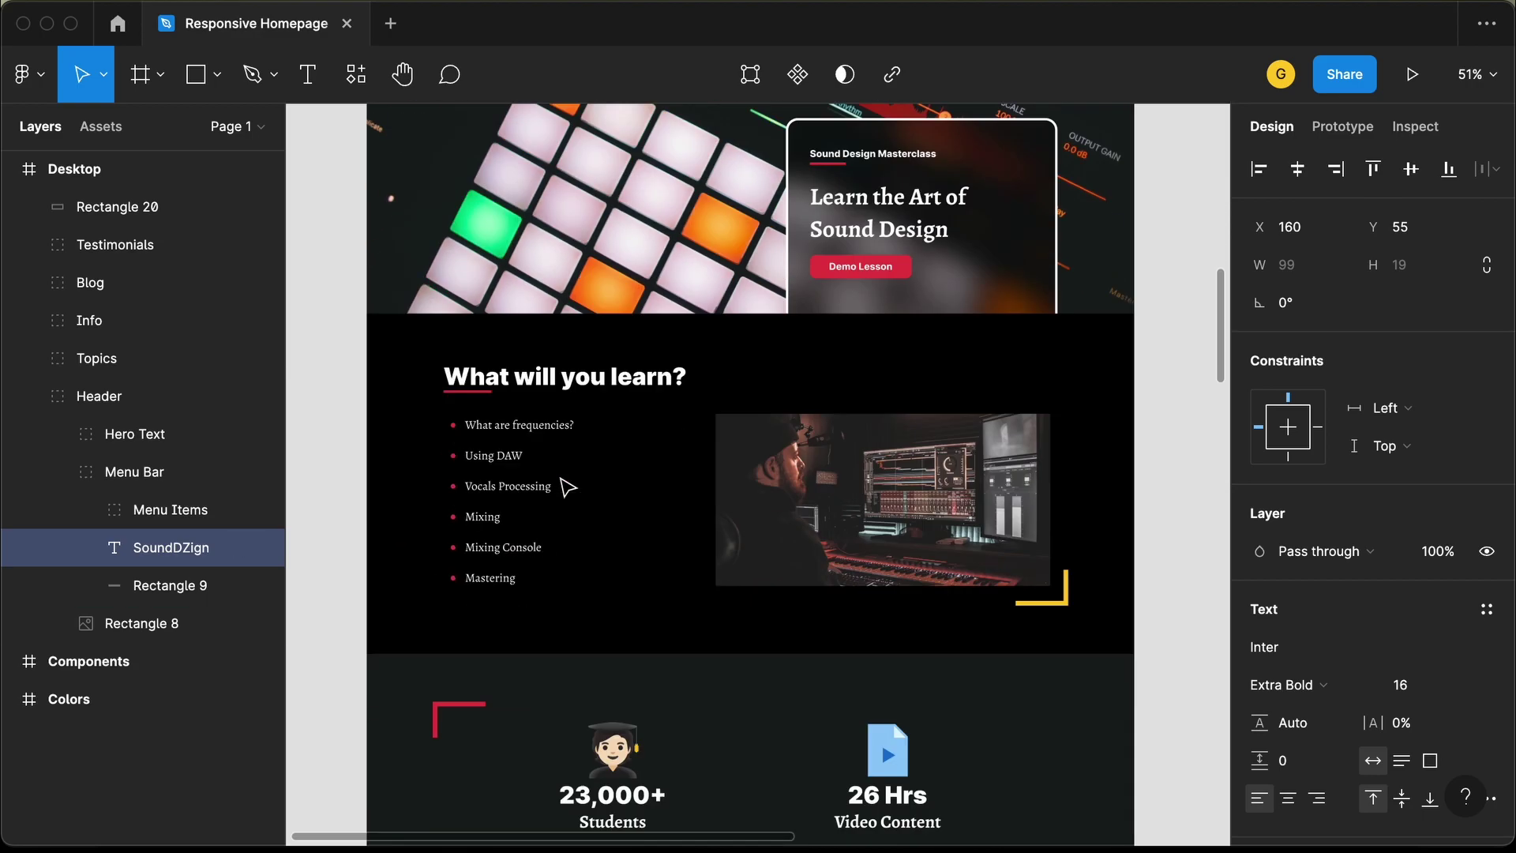
click(537, 627)
key(super+v)
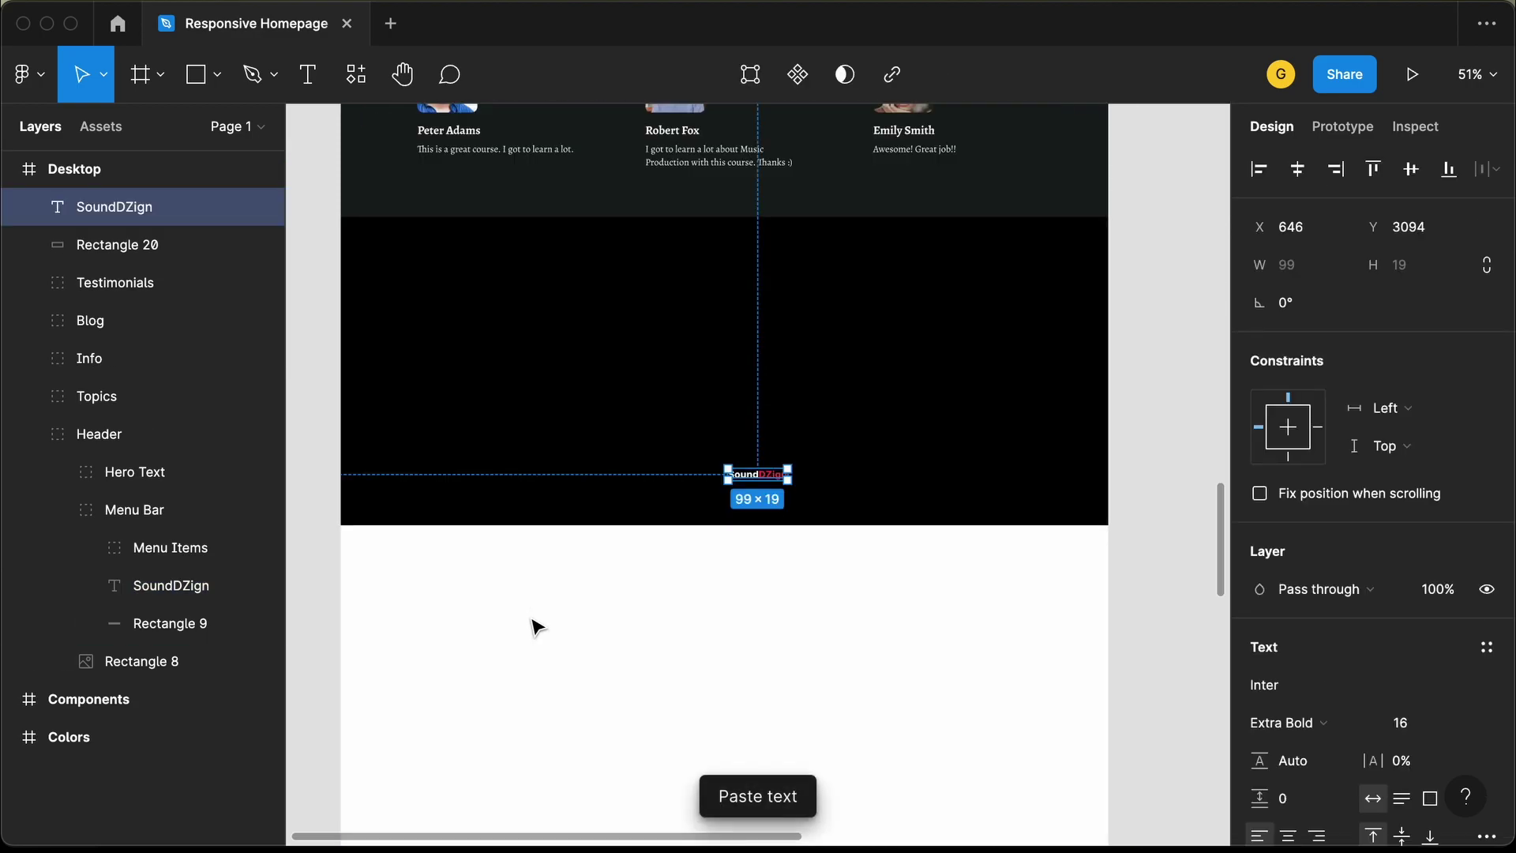
drag(759, 474, 476, 257)
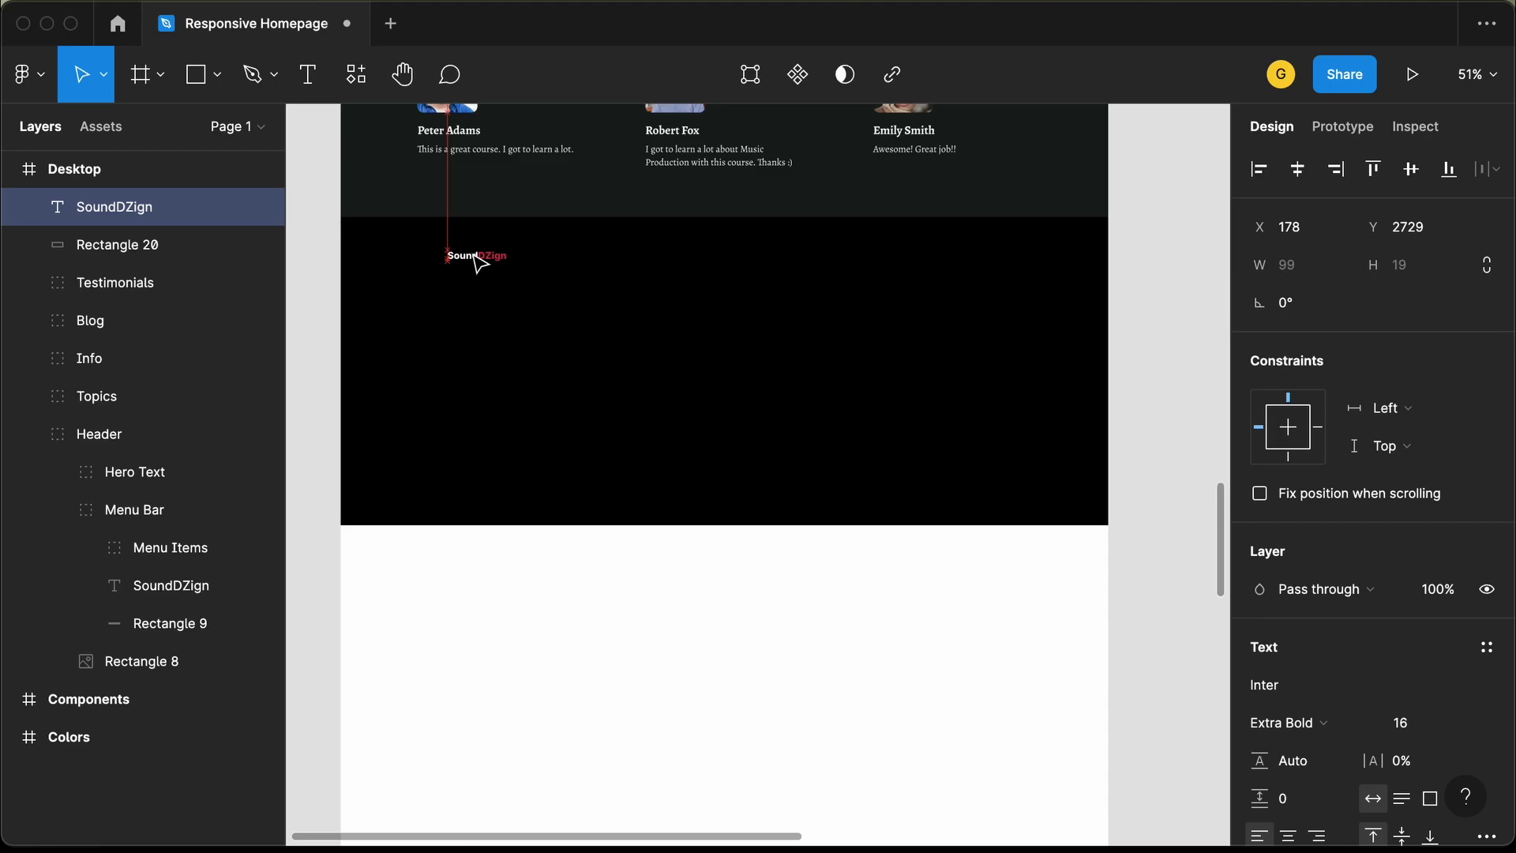
scroll(477, 258, up, 5)
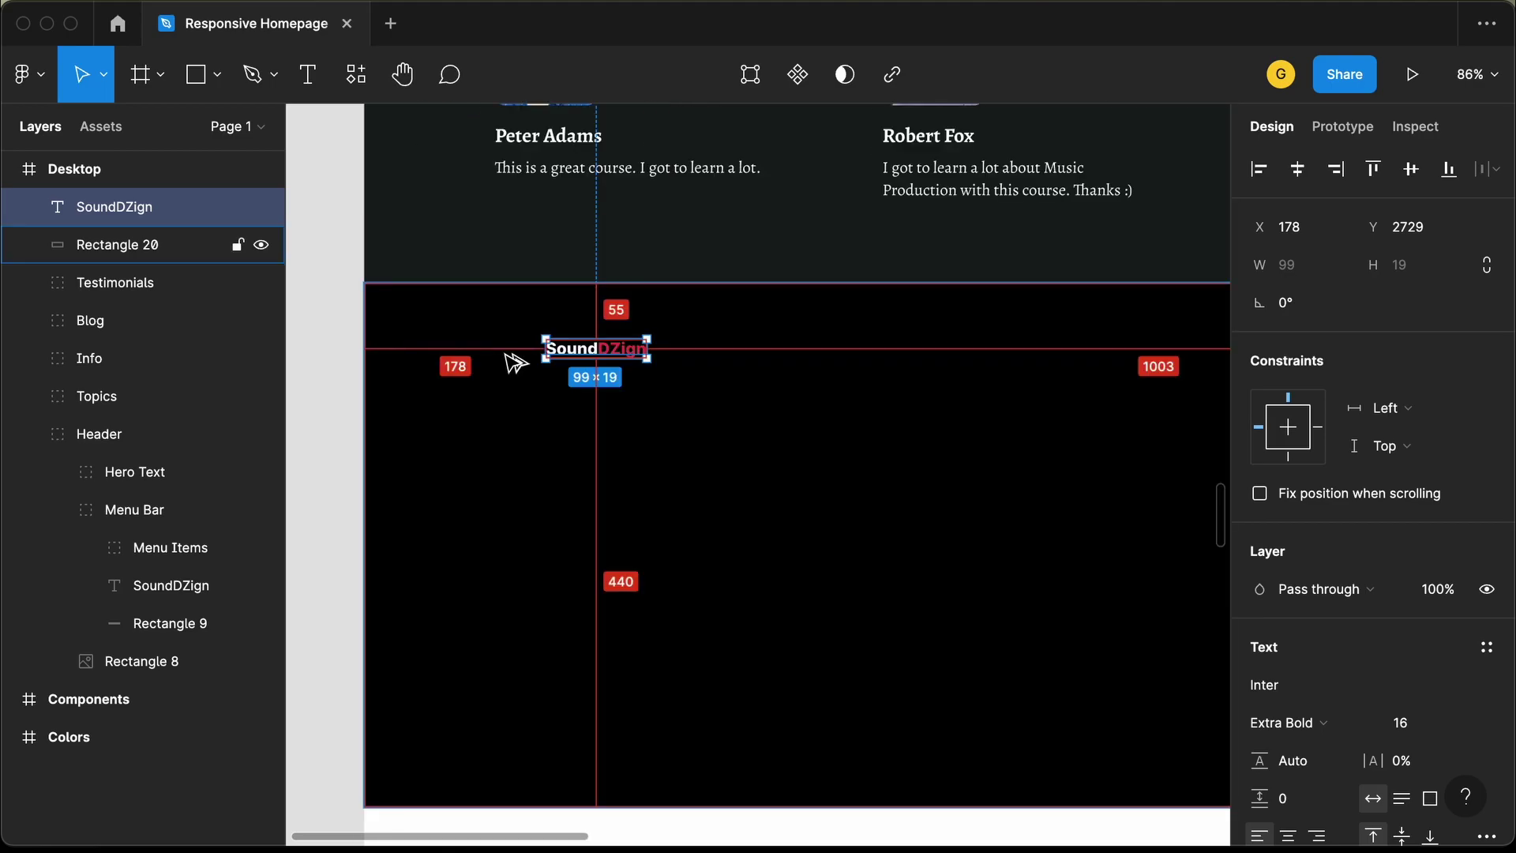
Nudge the footer logo to 128 px from the left and 55 px down, checking against the reference design
key(shift+Left)
key(shift+Left)
key(shift+Left)
key(shift+Left)
key(shift+Left)
key(shift+Left)
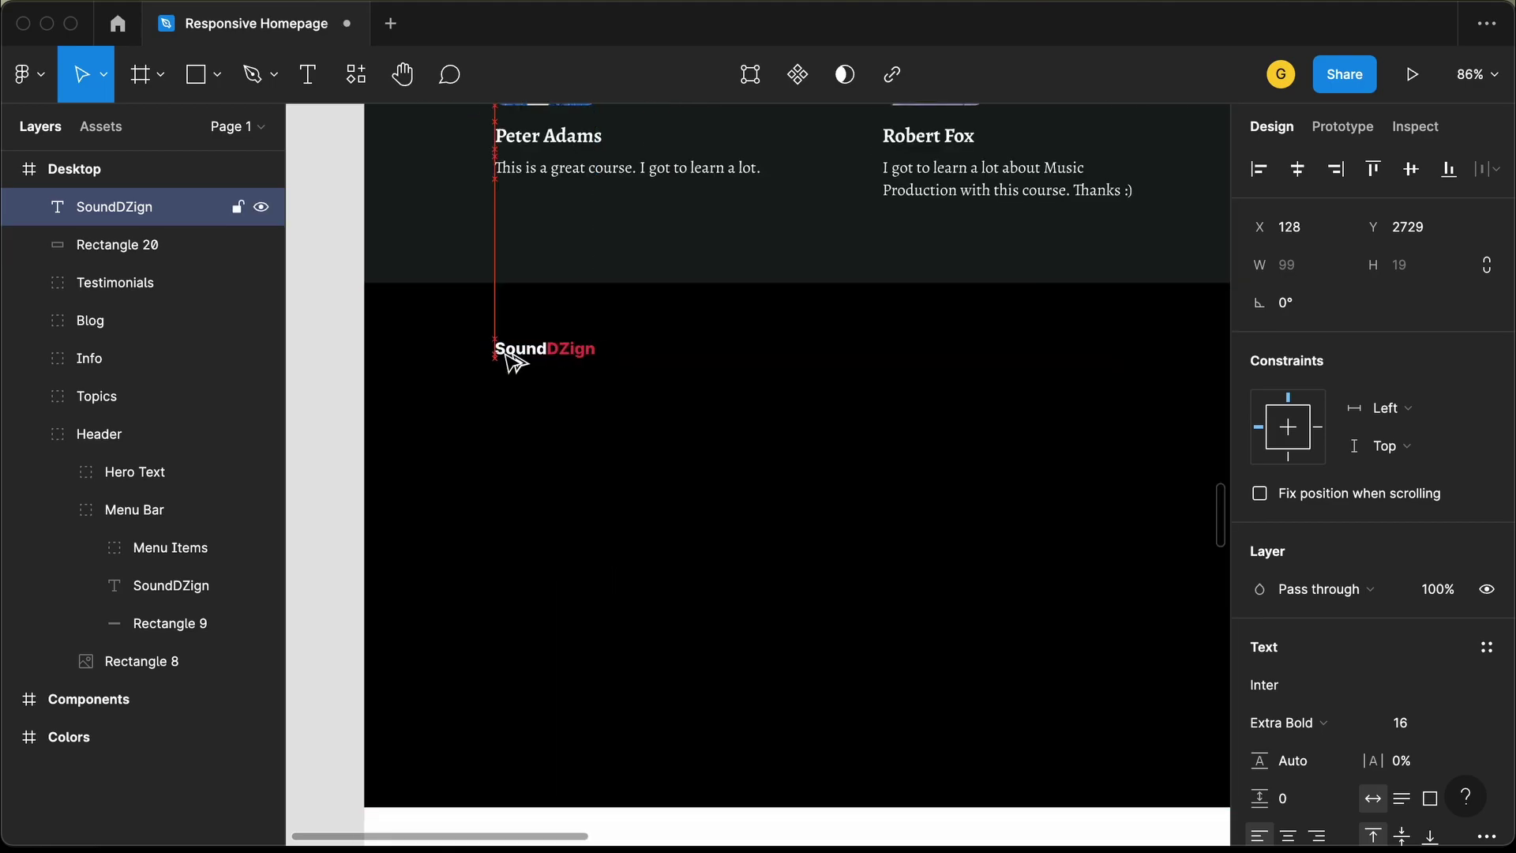
key(alt)
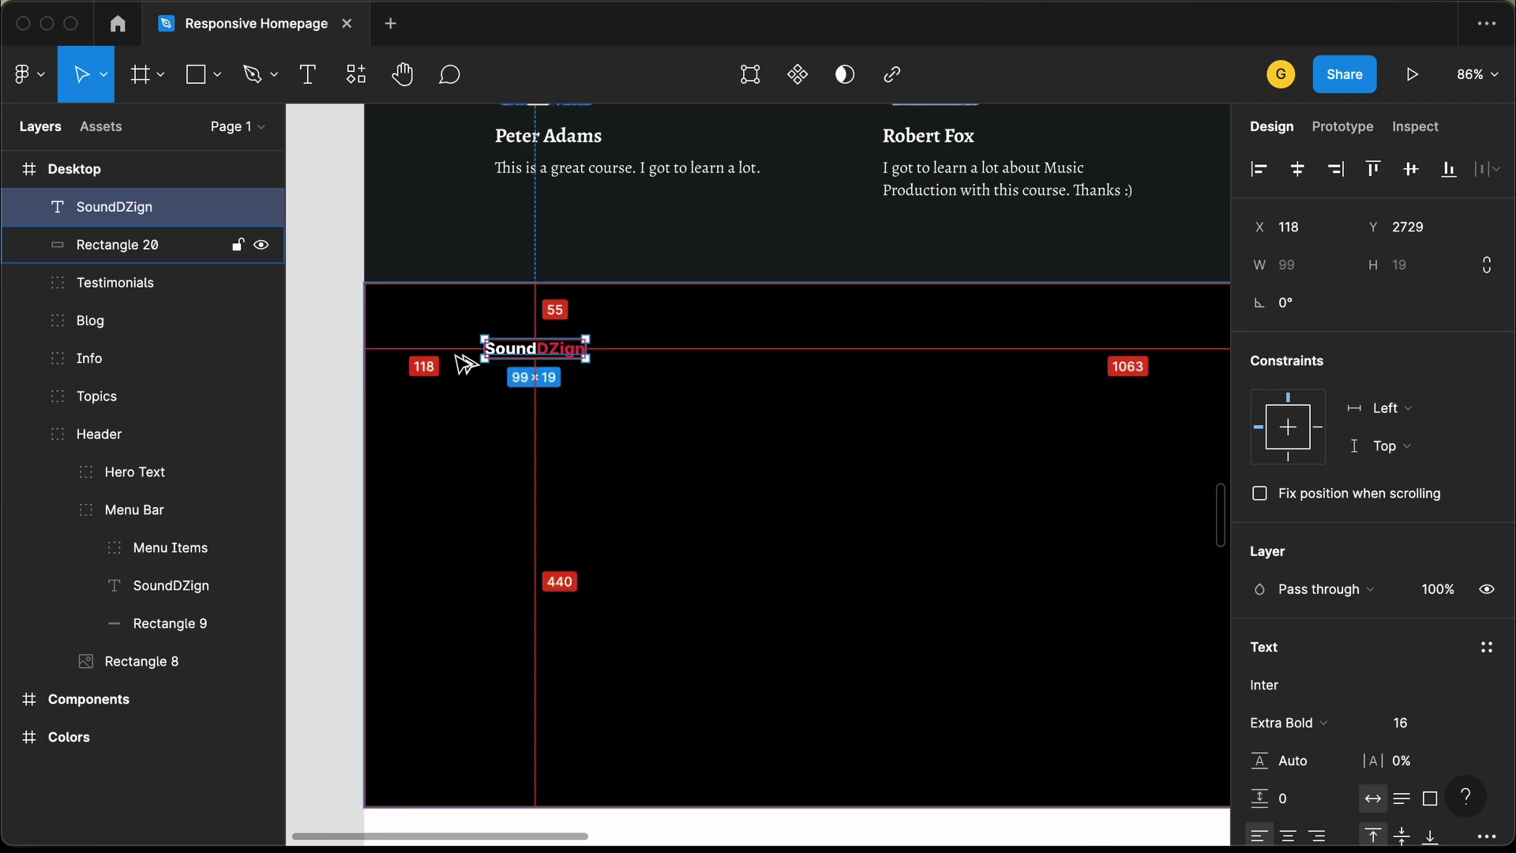
key(shift+Right)
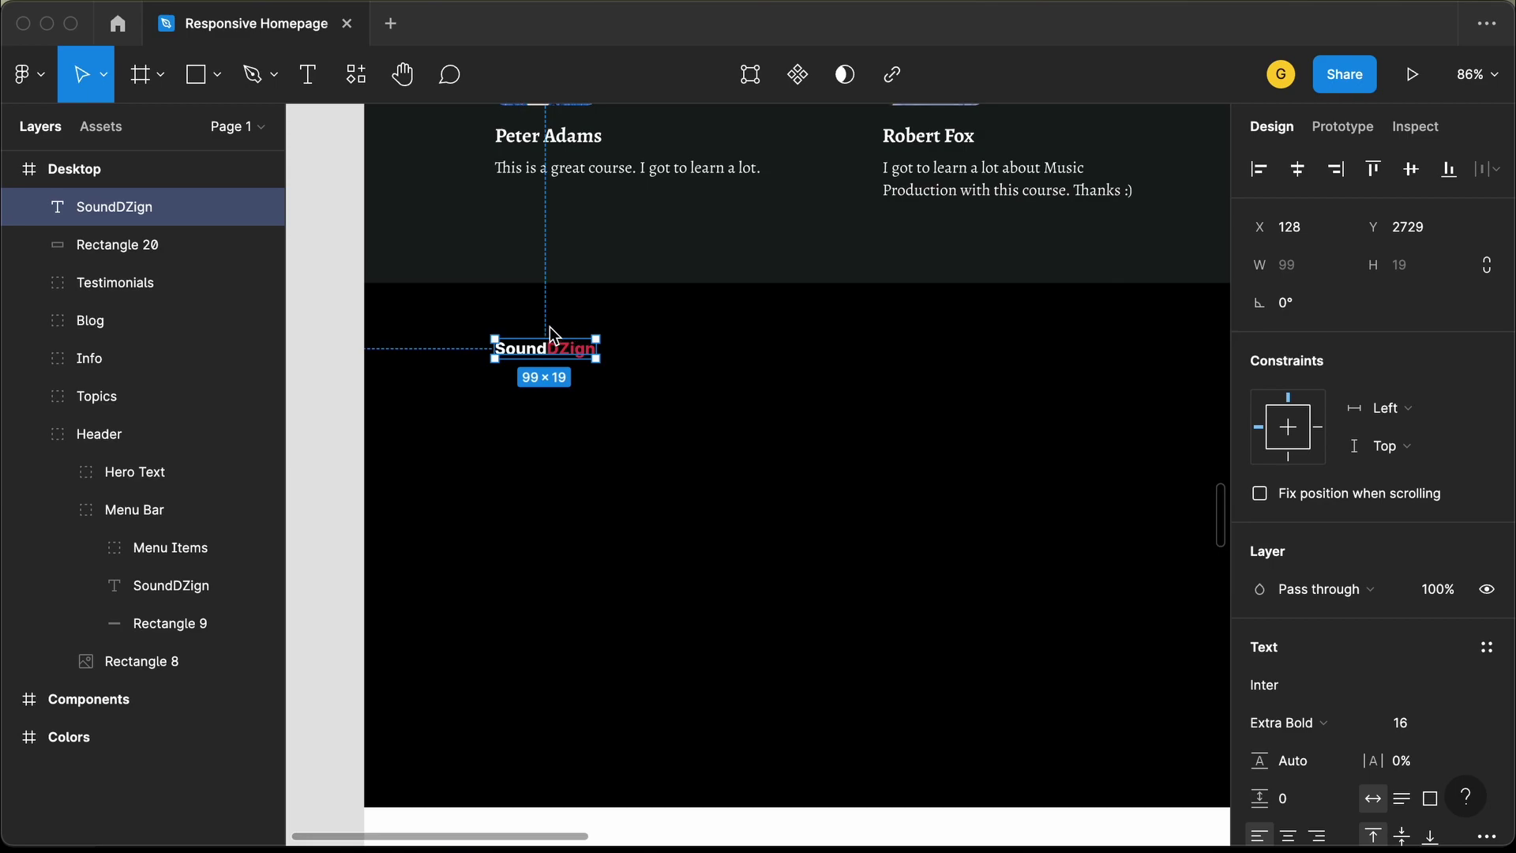
key(alt)
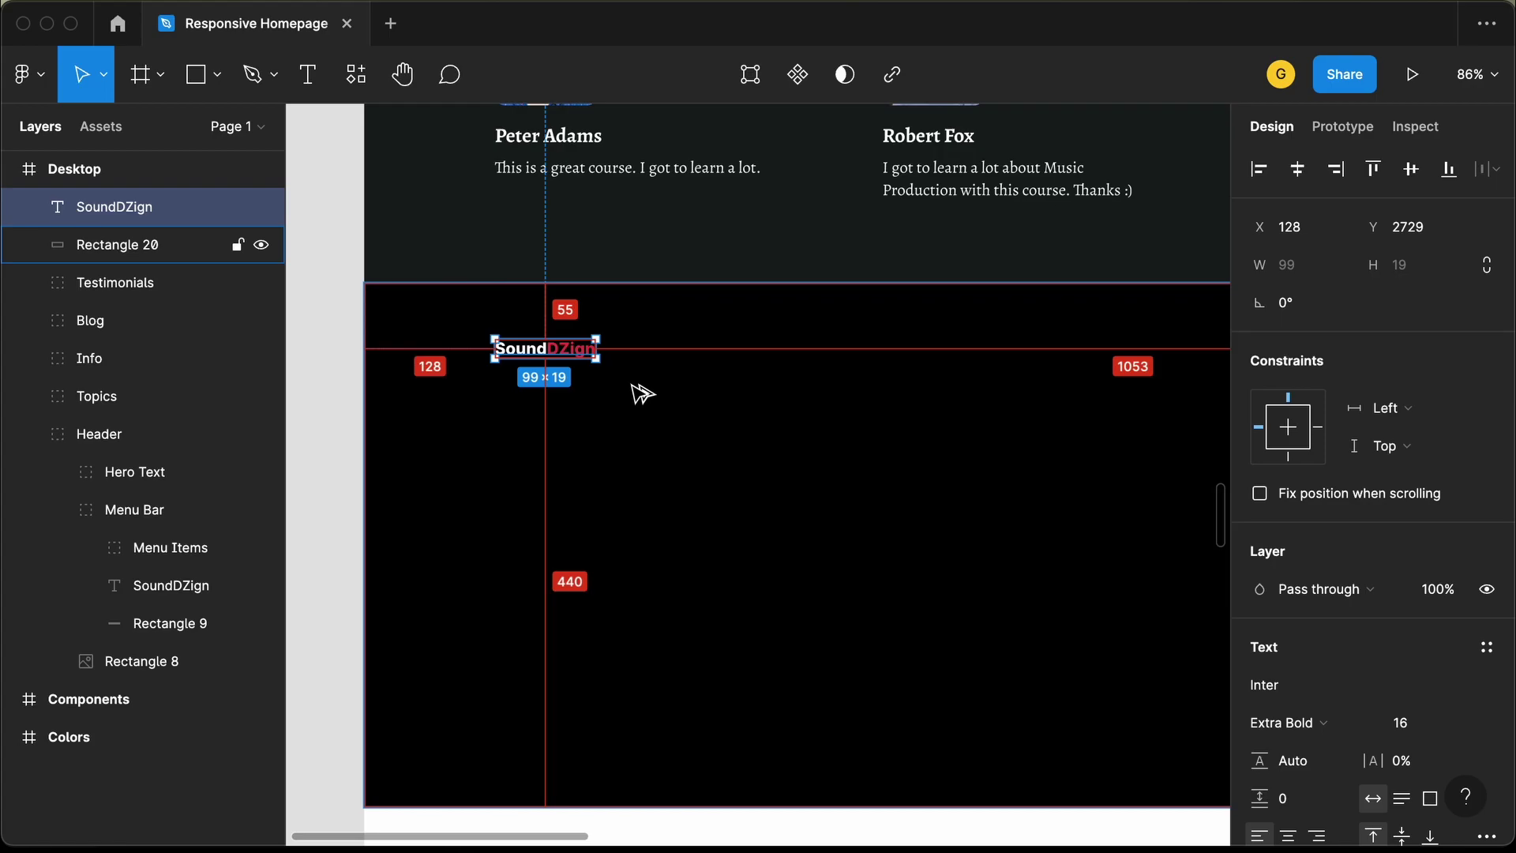
key(super+Tab)
key(super+Tab)
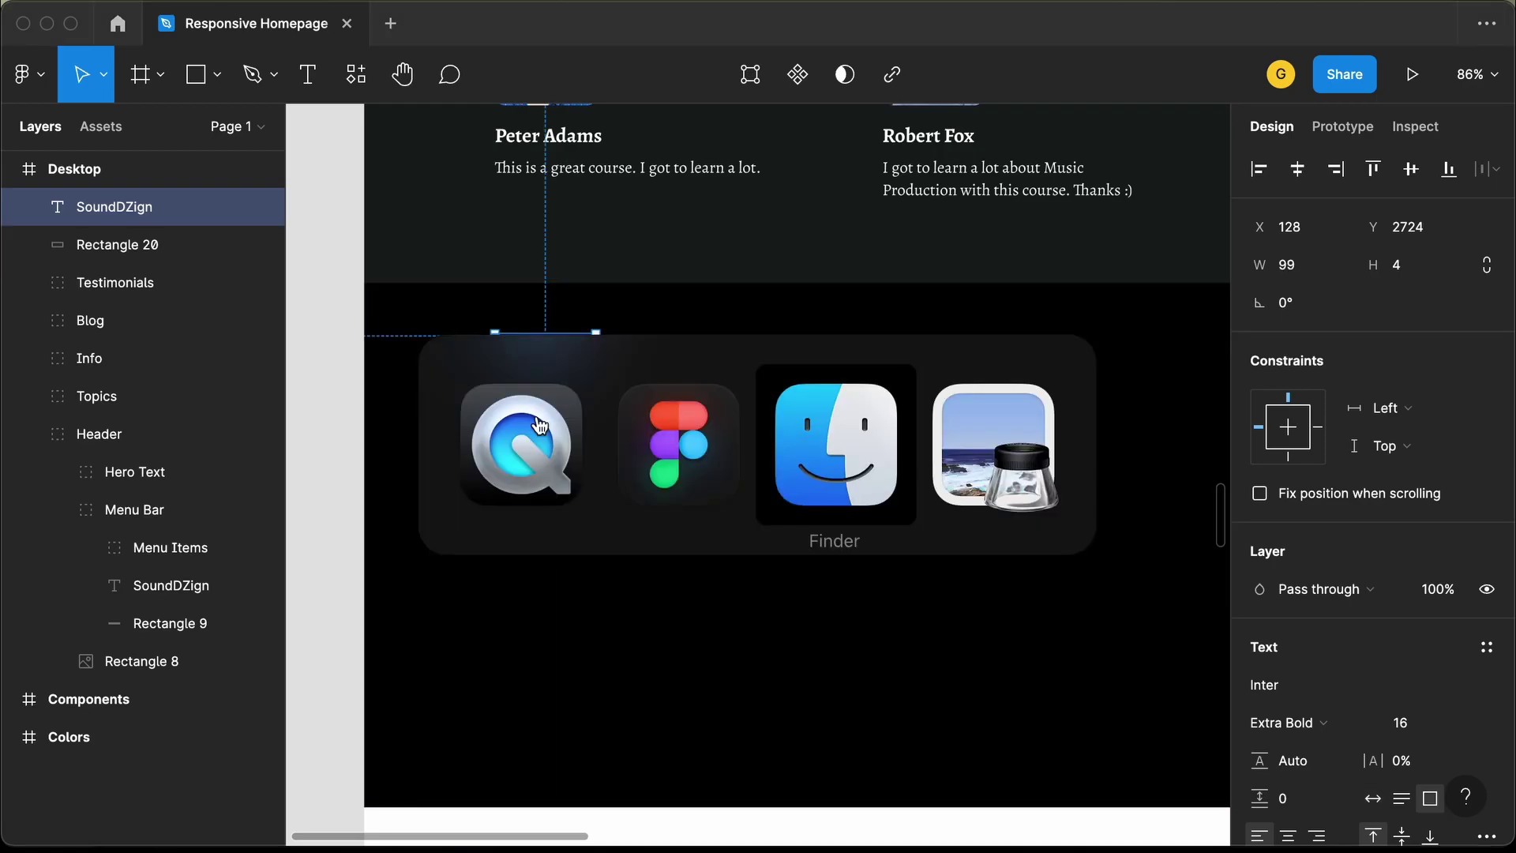
key(super+Tab)
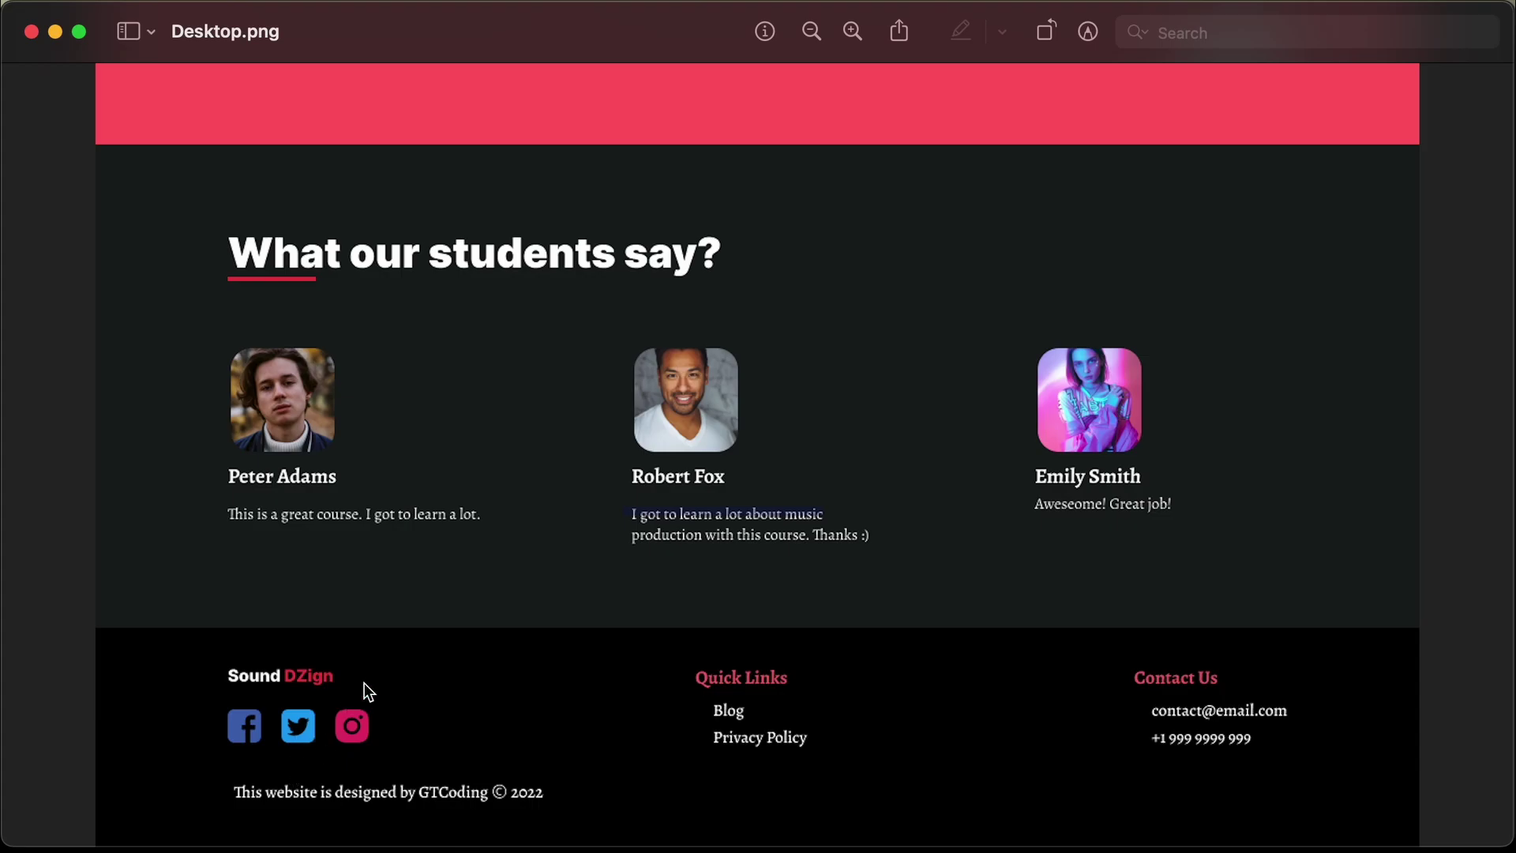
key(super+Tab)
Bring up the Plugins menu from the footer rectangle's context menu
scroll(461, 429, up, 2)
scroll(461, 429, left, 2)
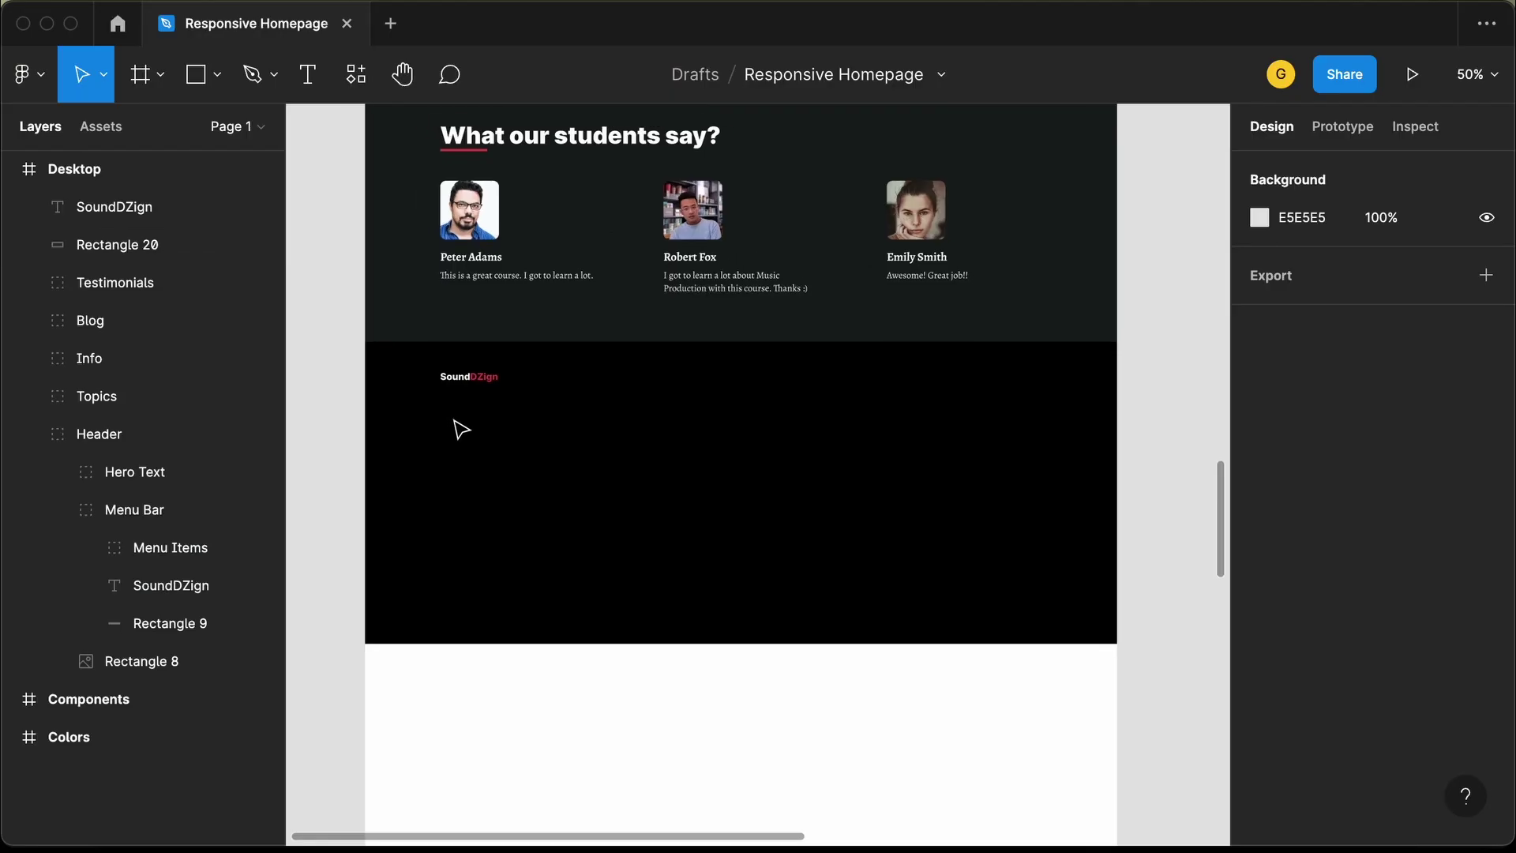
right_click(504, 438)
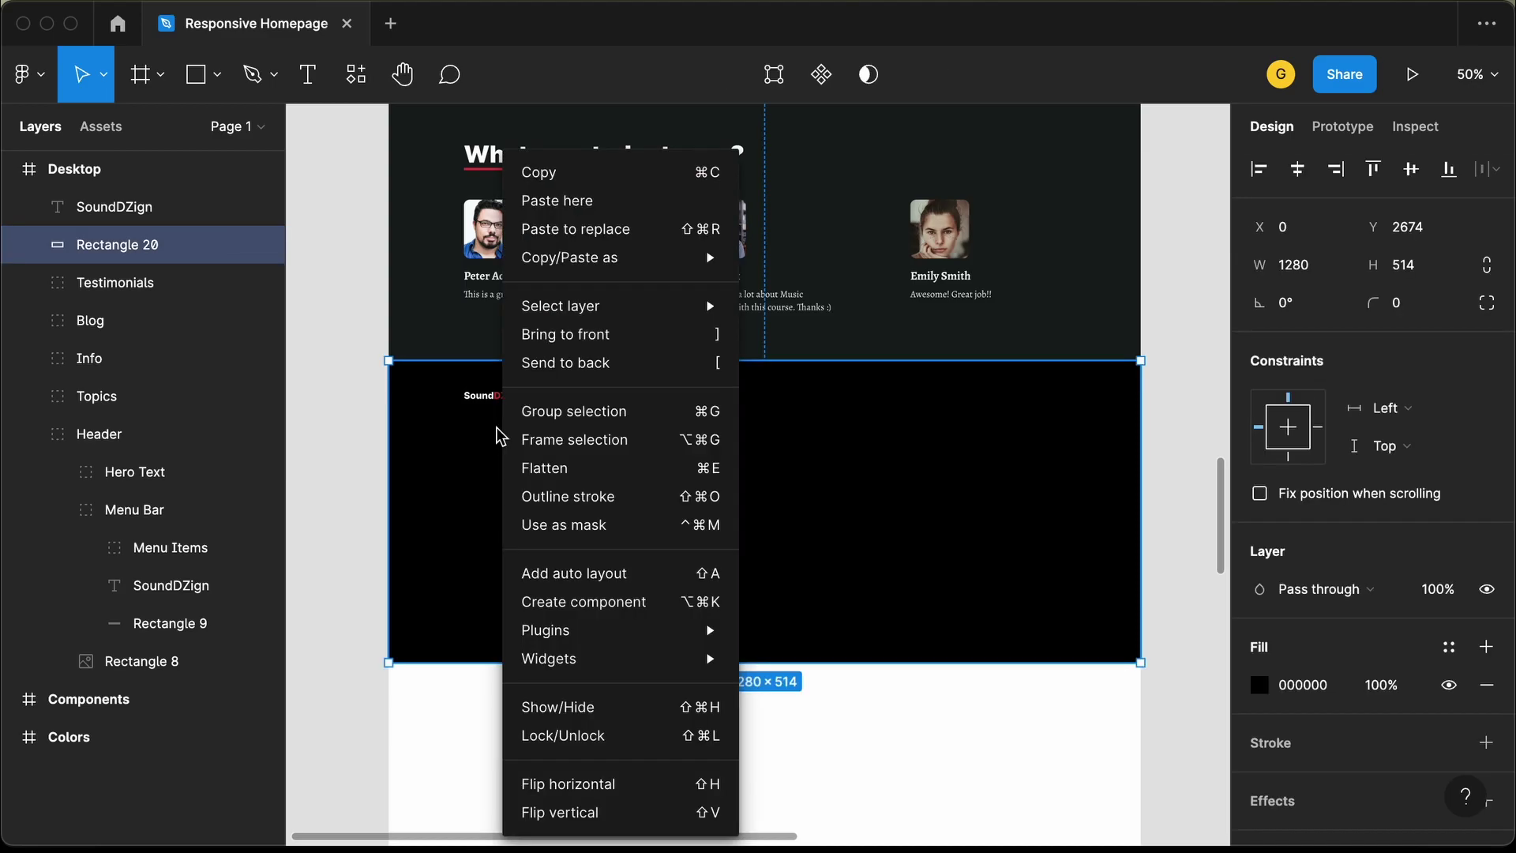
mouse_move(575, 631)
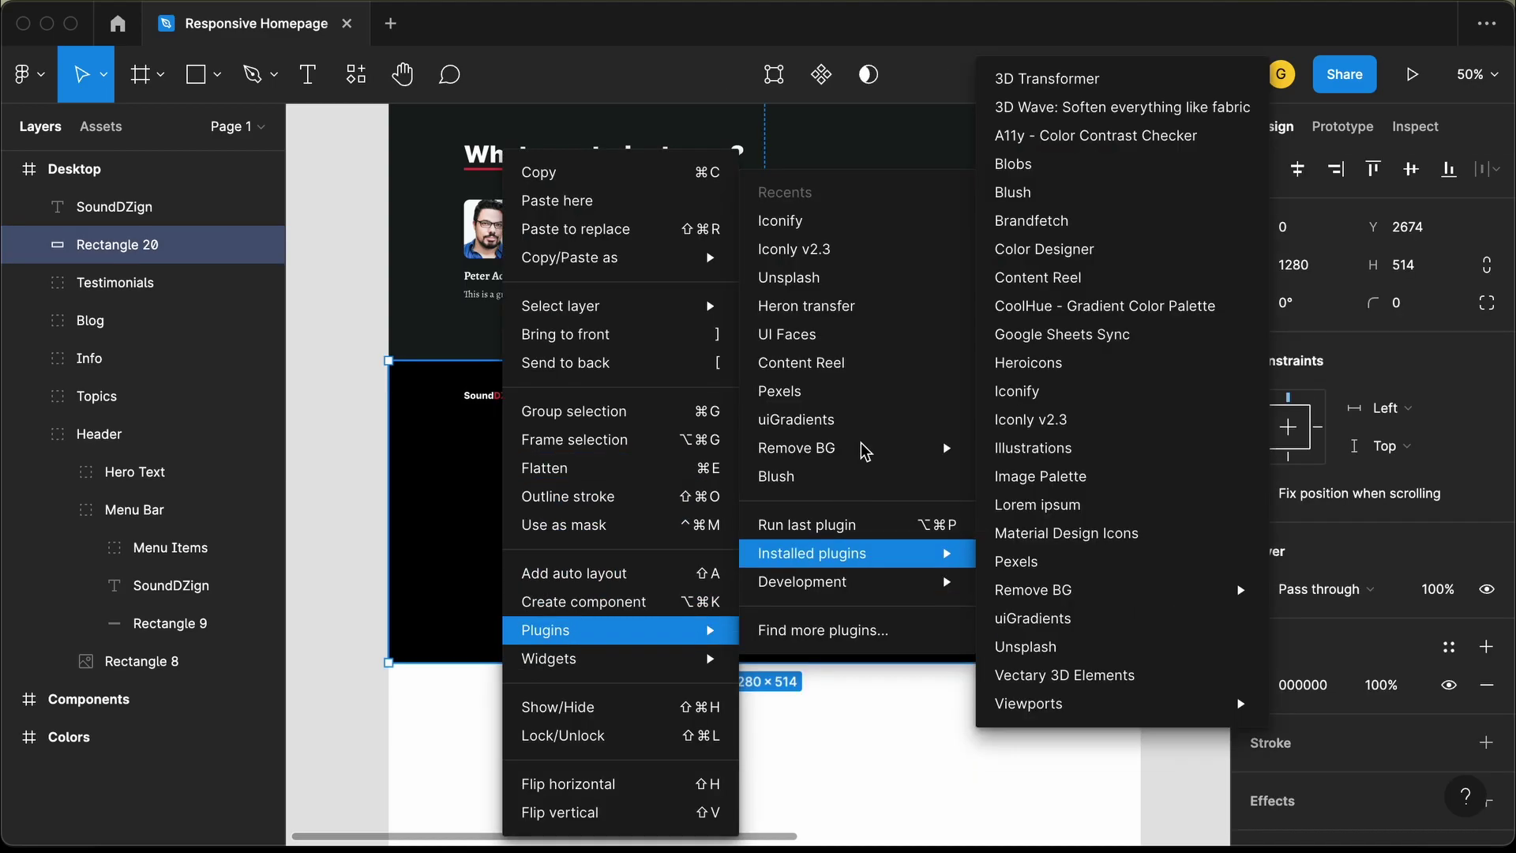
Launch Iconify, search 'facebook' and import the rounded-square Facebook logo icon
click(864, 225)
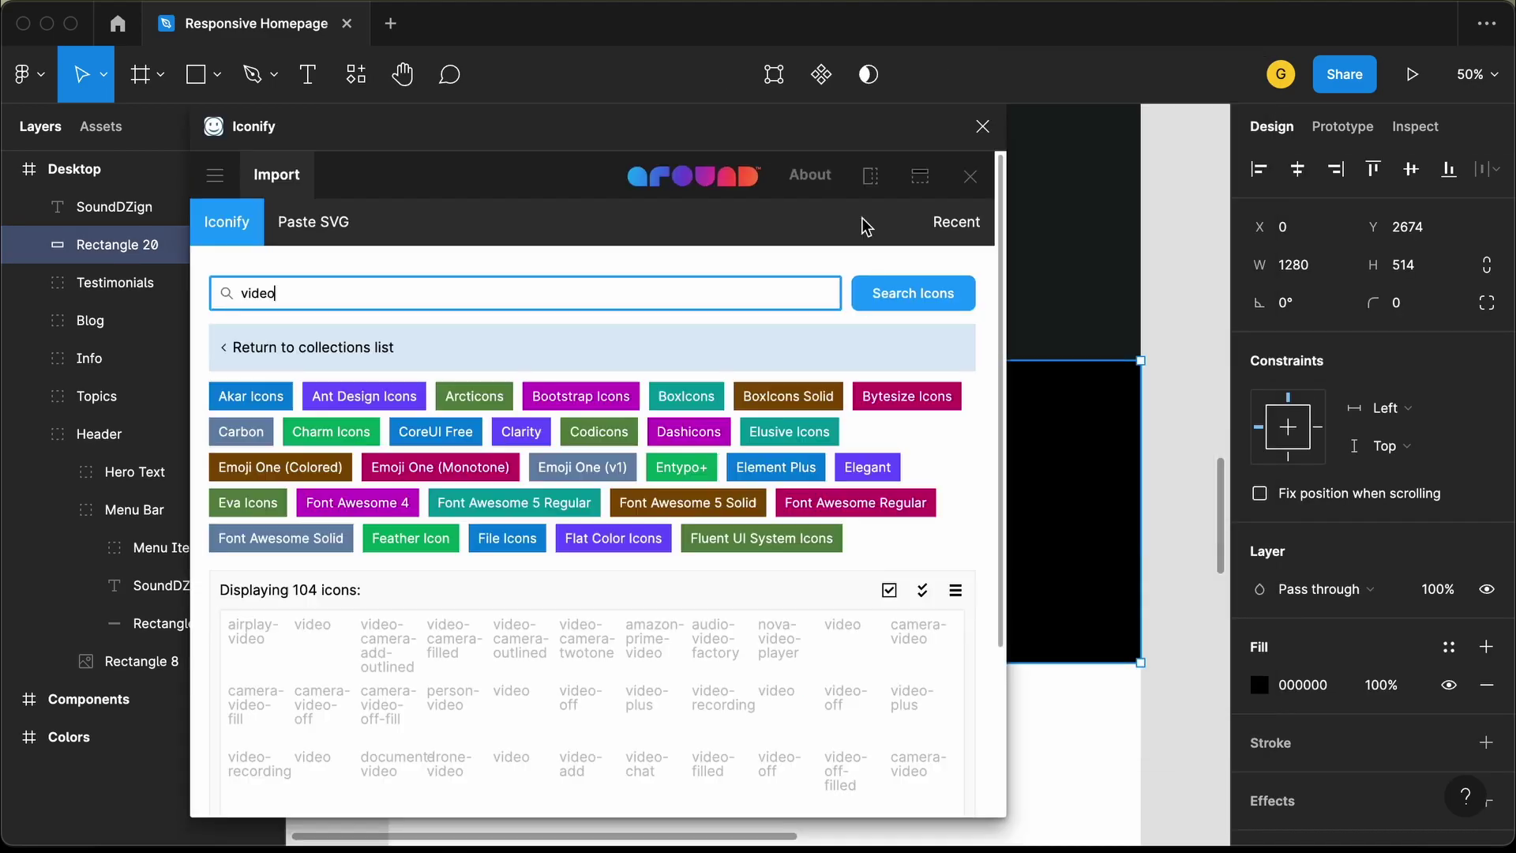
triple_click(680, 294)
text(faceboo)
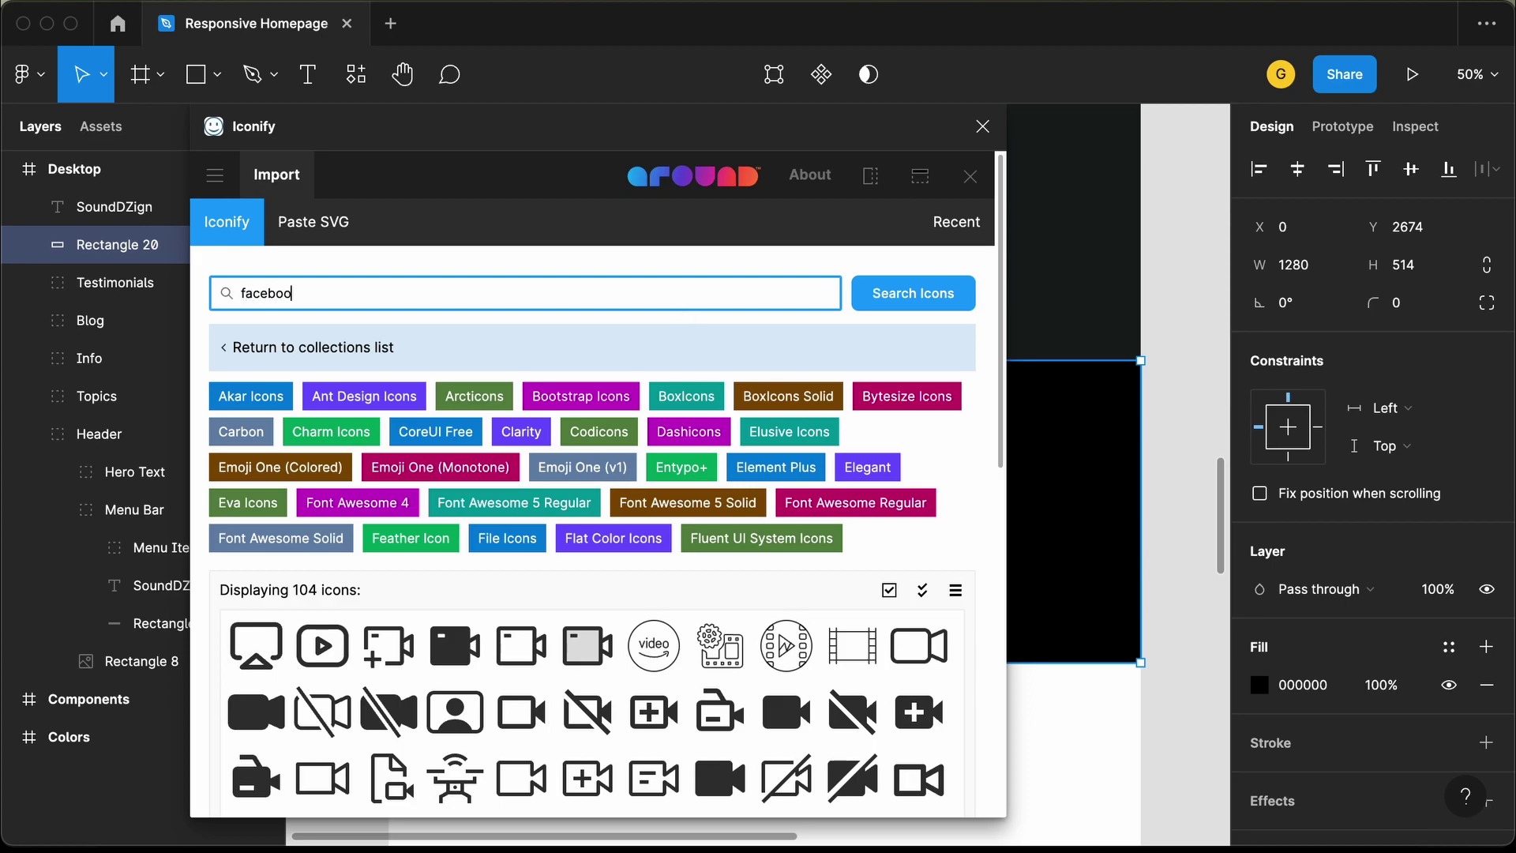
text(k)
key(Return)
click(854, 747)
scroll(737, 612, down, 4)
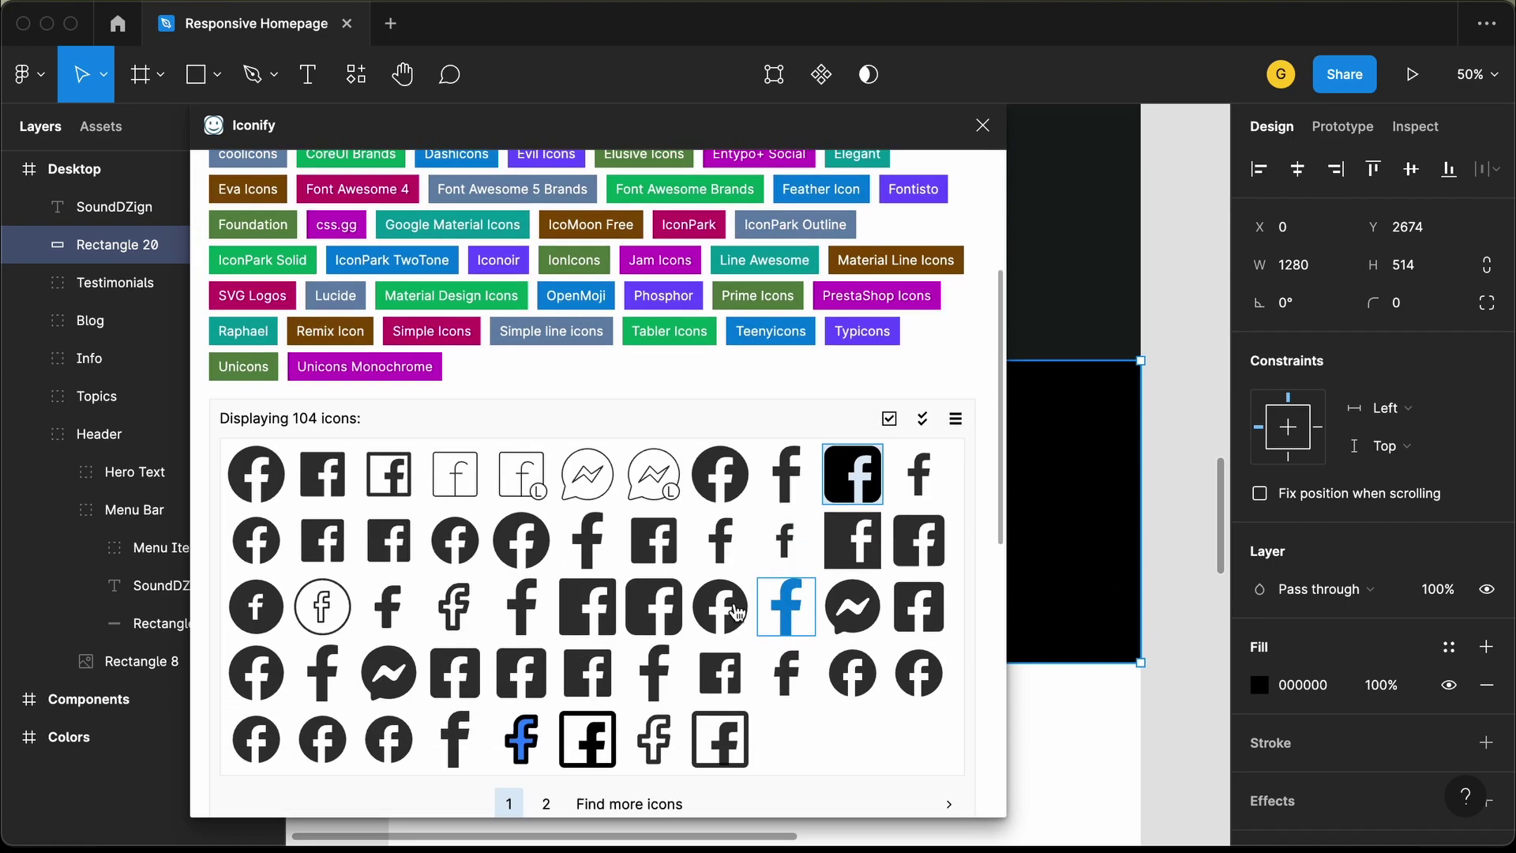
scroll(737, 611, down, 9)
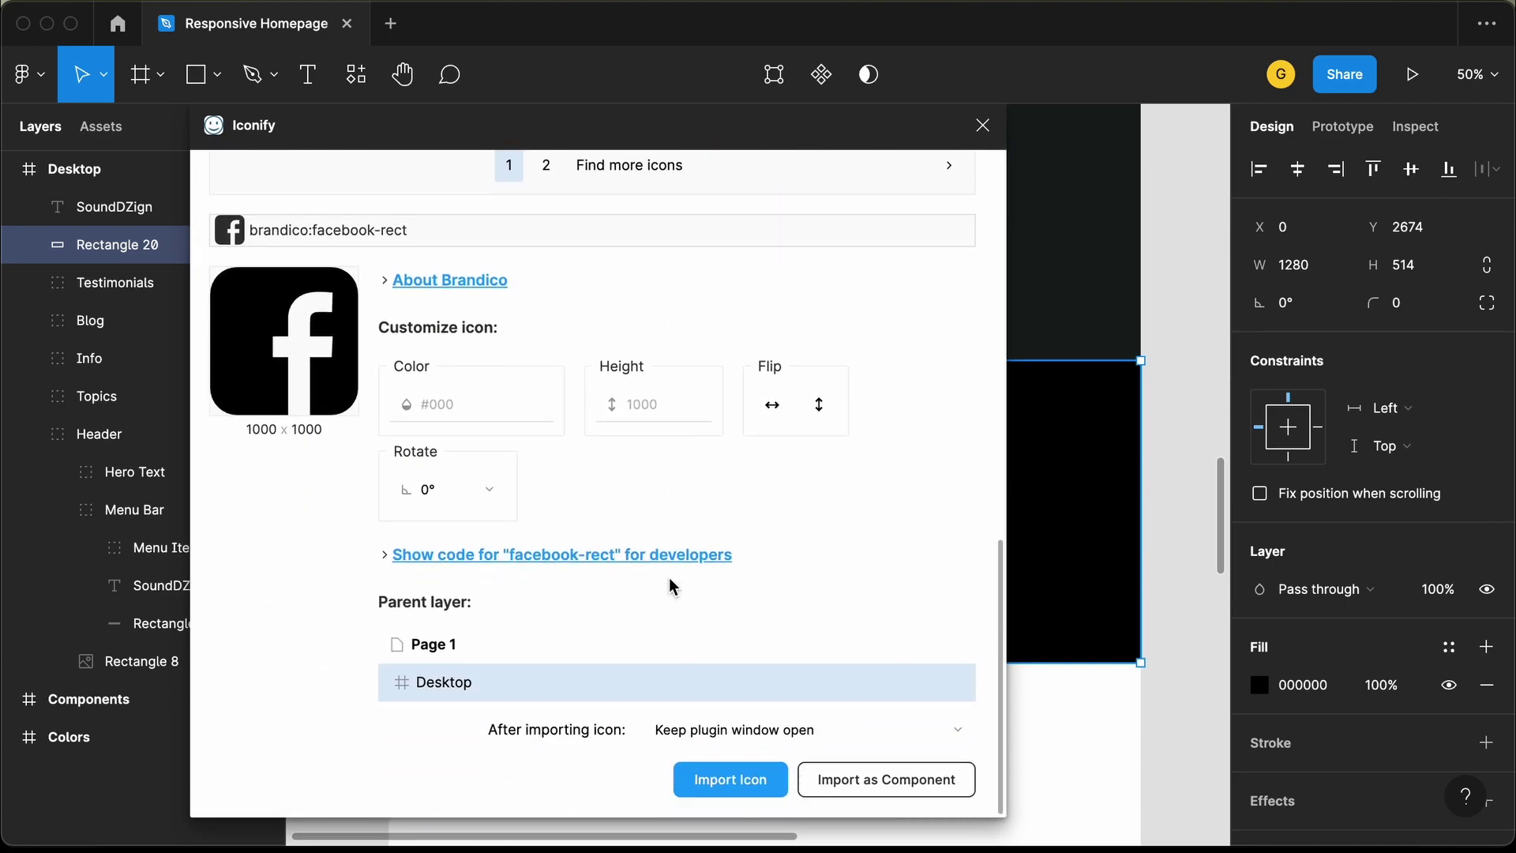
click(728, 783)
drag(551, 124, 1011, 71)
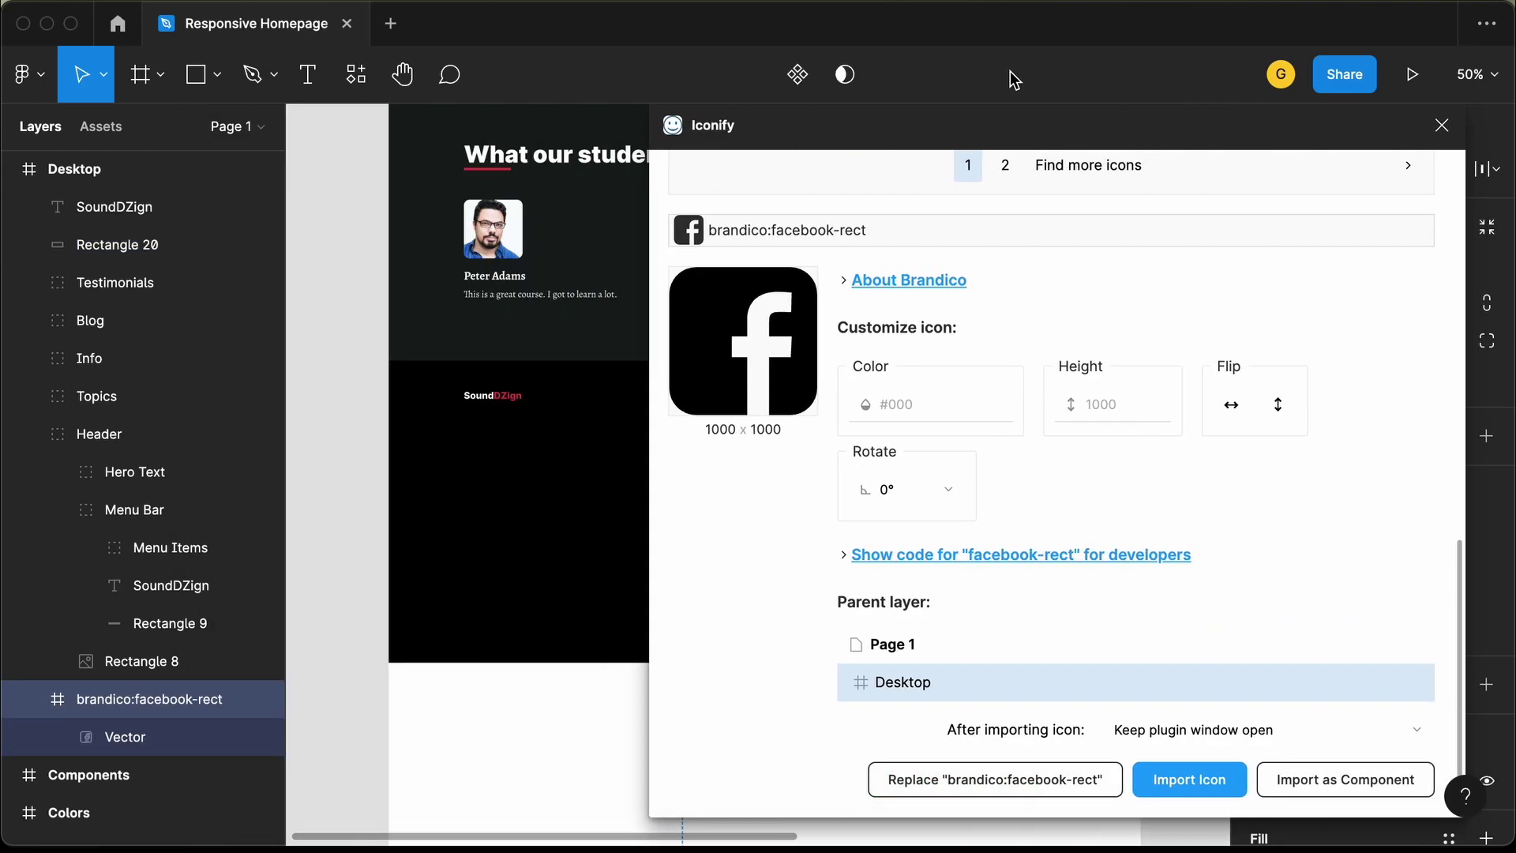
Search 'twitter' and drag the fa:twitter-square icon onto the canvas
scroll(484, 474, down, 5)
scroll(484, 473, down, 5)
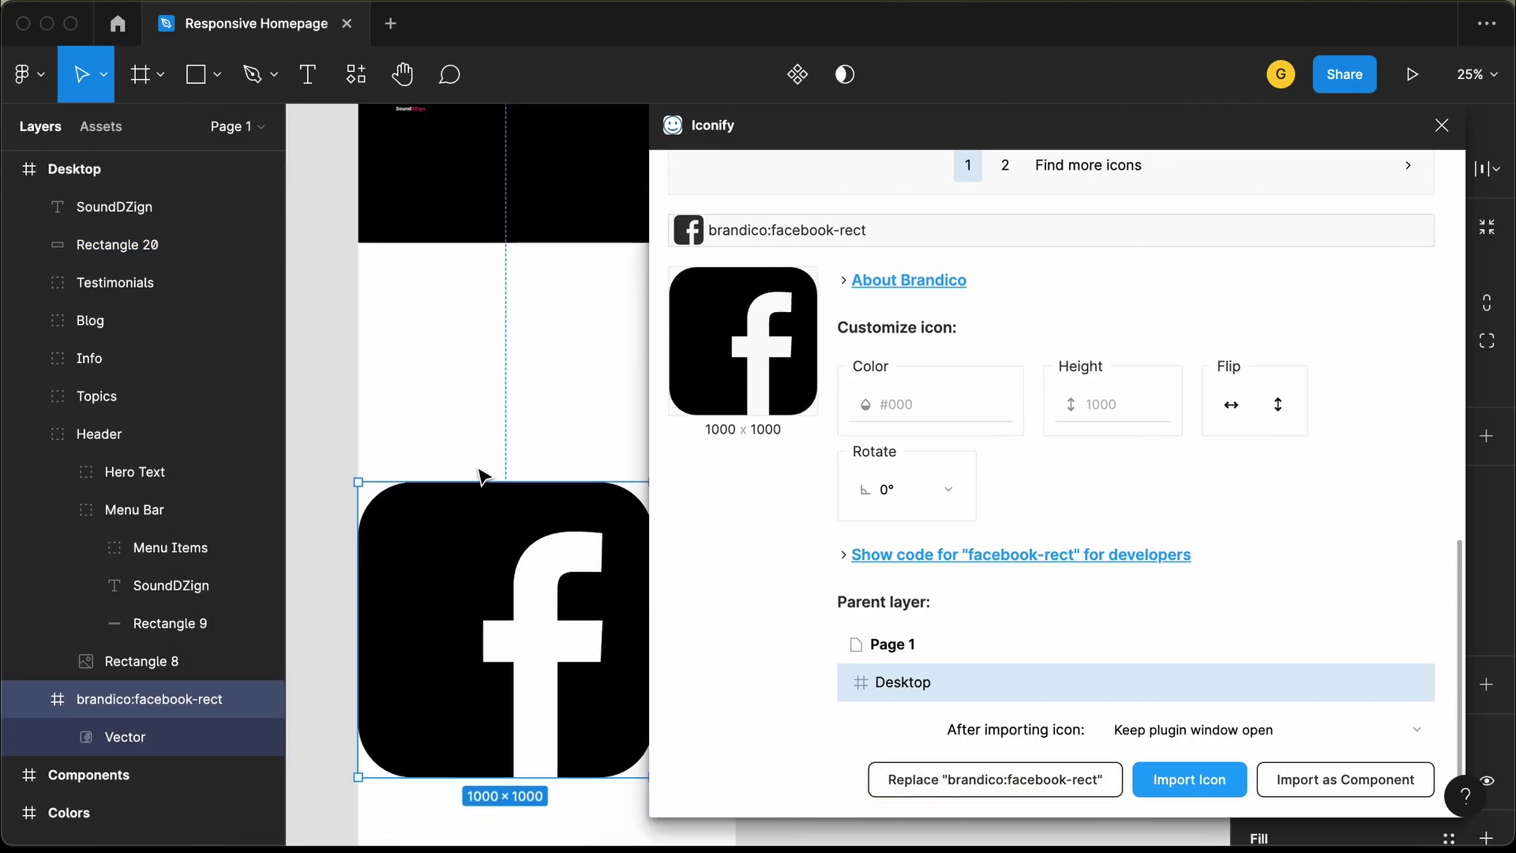
scroll(480, 474, down, 3)
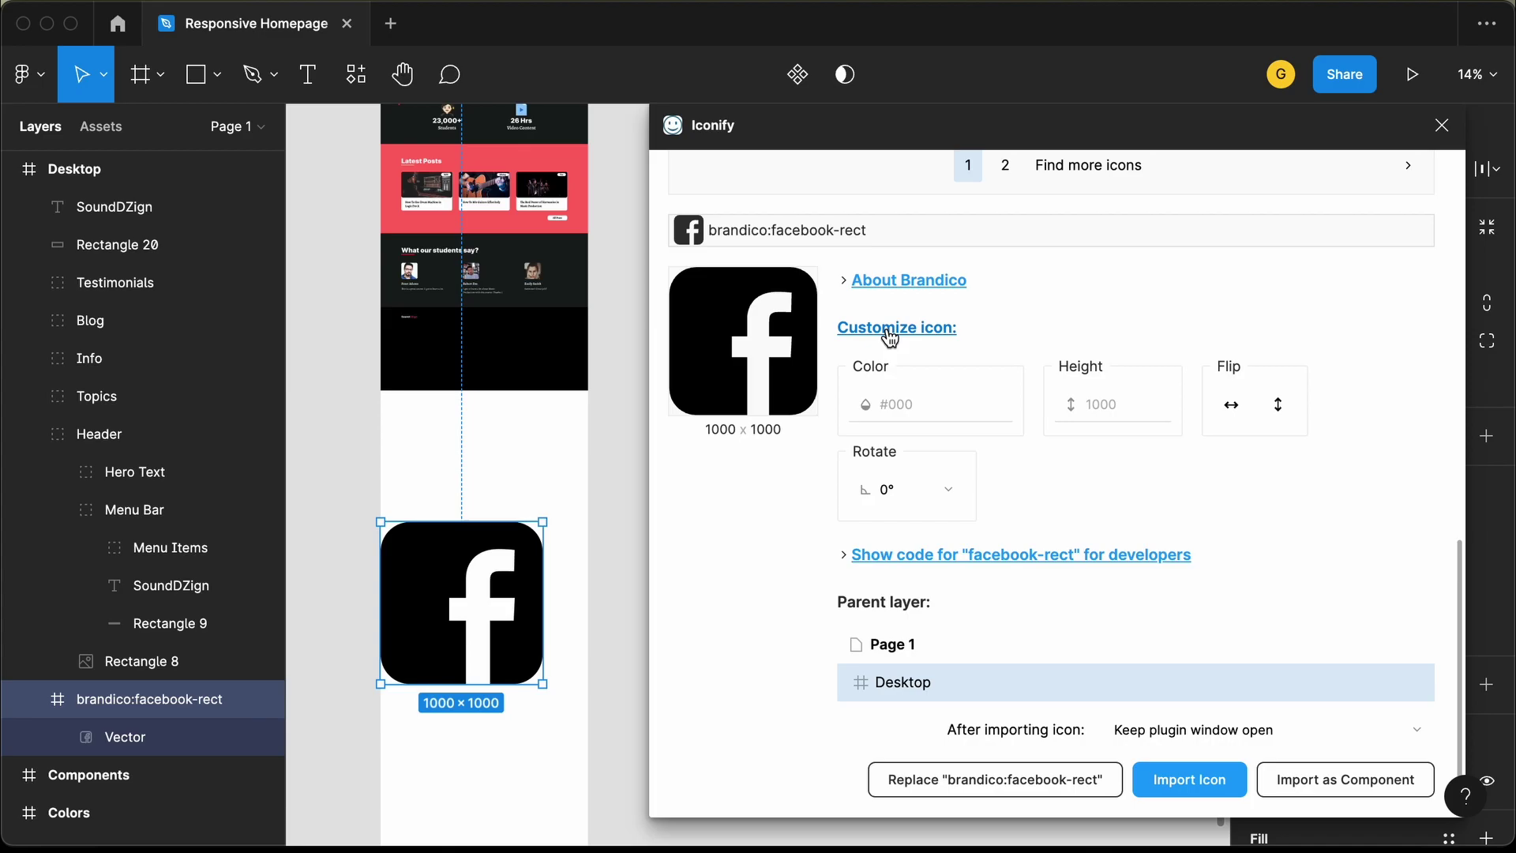
scroll(887, 332, up, 10)
triple_click(877, 290)
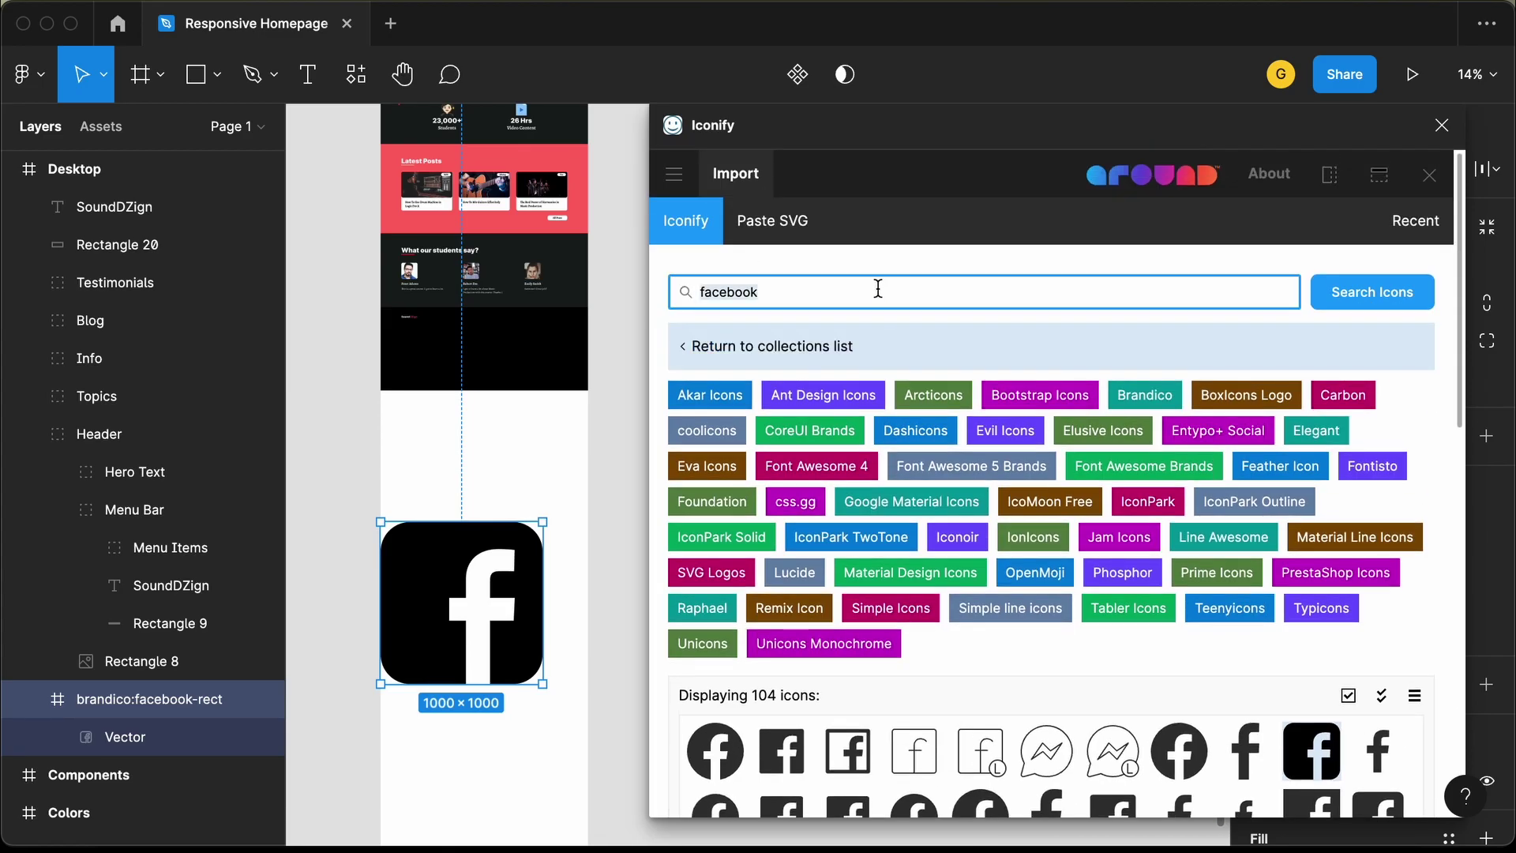
text(twitter)
key(Return)
scroll(852, 541, down, 5)
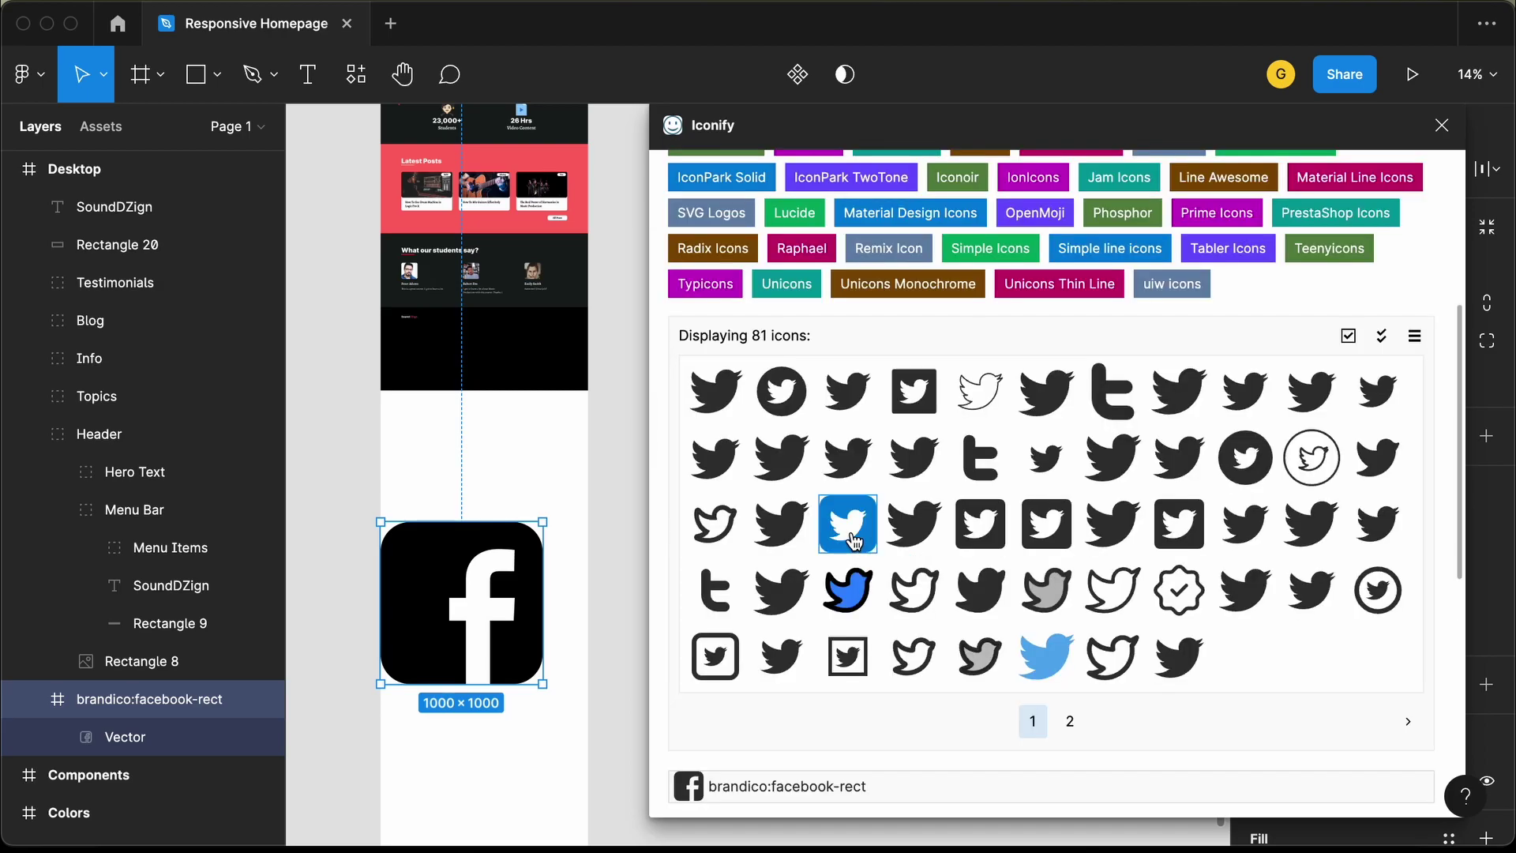
click(849, 526)
scroll(1003, 575, down, 5)
key(Escape)
scroll(474, 474, down, 3)
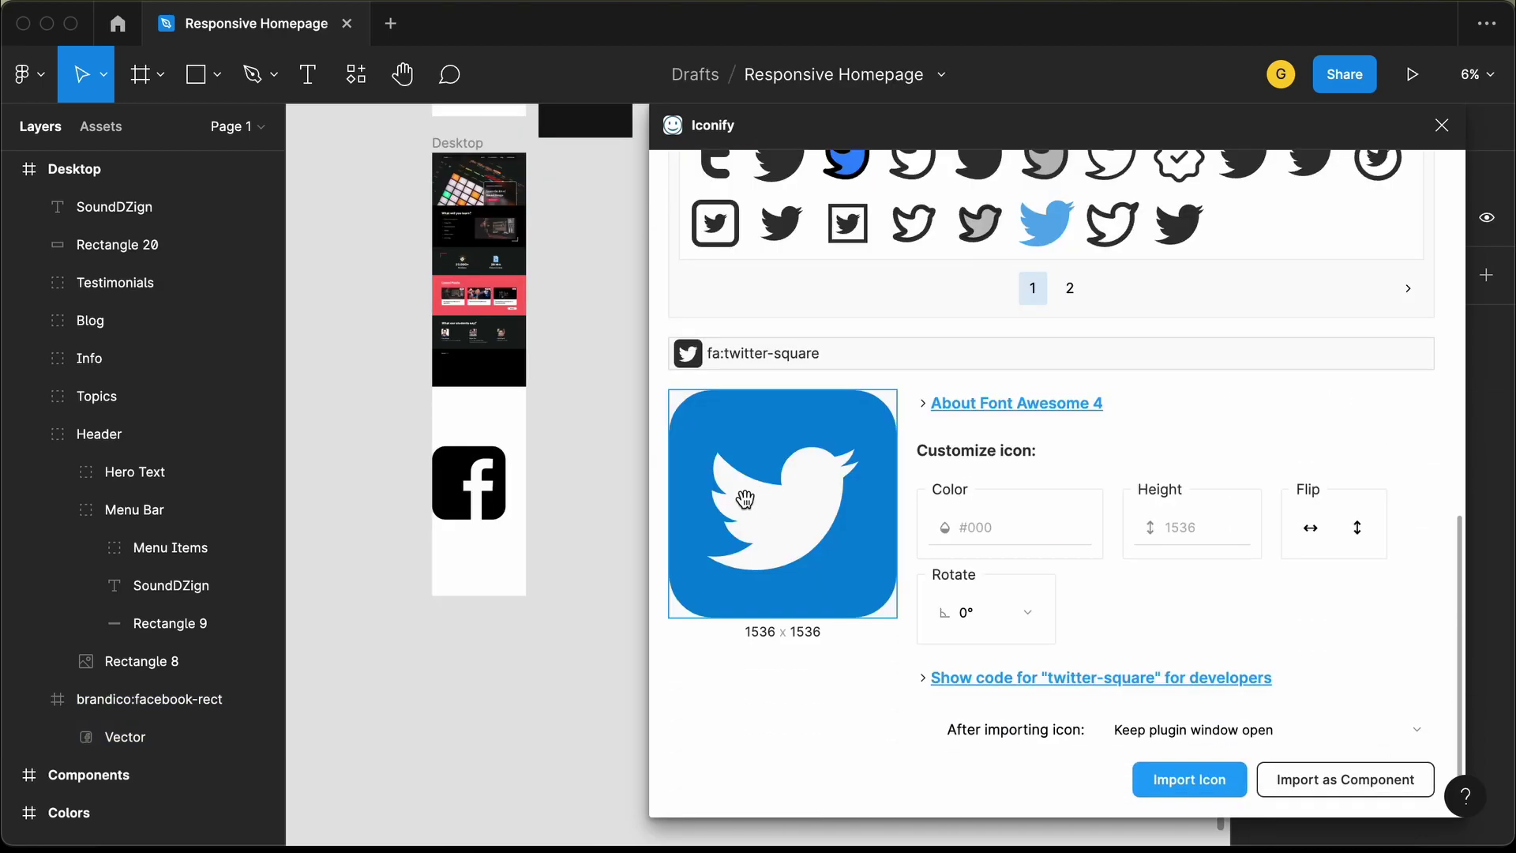
drag(782, 505, 442, 631)
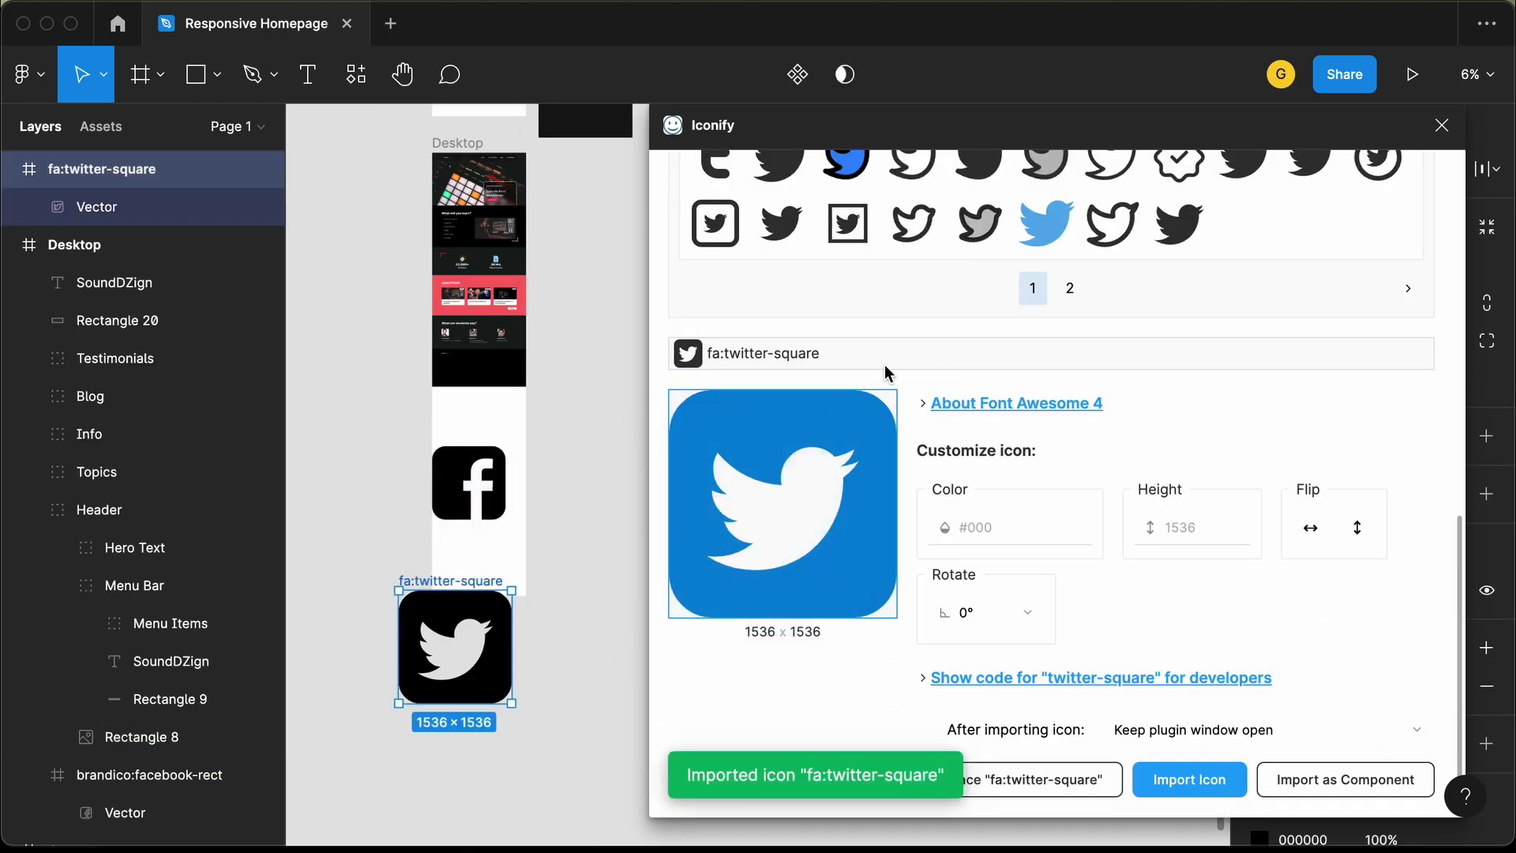
scroll(885, 363, up, 5)
scroll(884, 363, up, 5)
Search 'instagram' and drag the ant-design:instagram-filled icon onto the canvas beside Facebook
click(935, 292)
key(BackSpace)
key(BackSpace)
key(BackSpace)
key(BackSpace)
key(BackSpace)
key(BackSpace)
key(BackSpace)
text(insga)
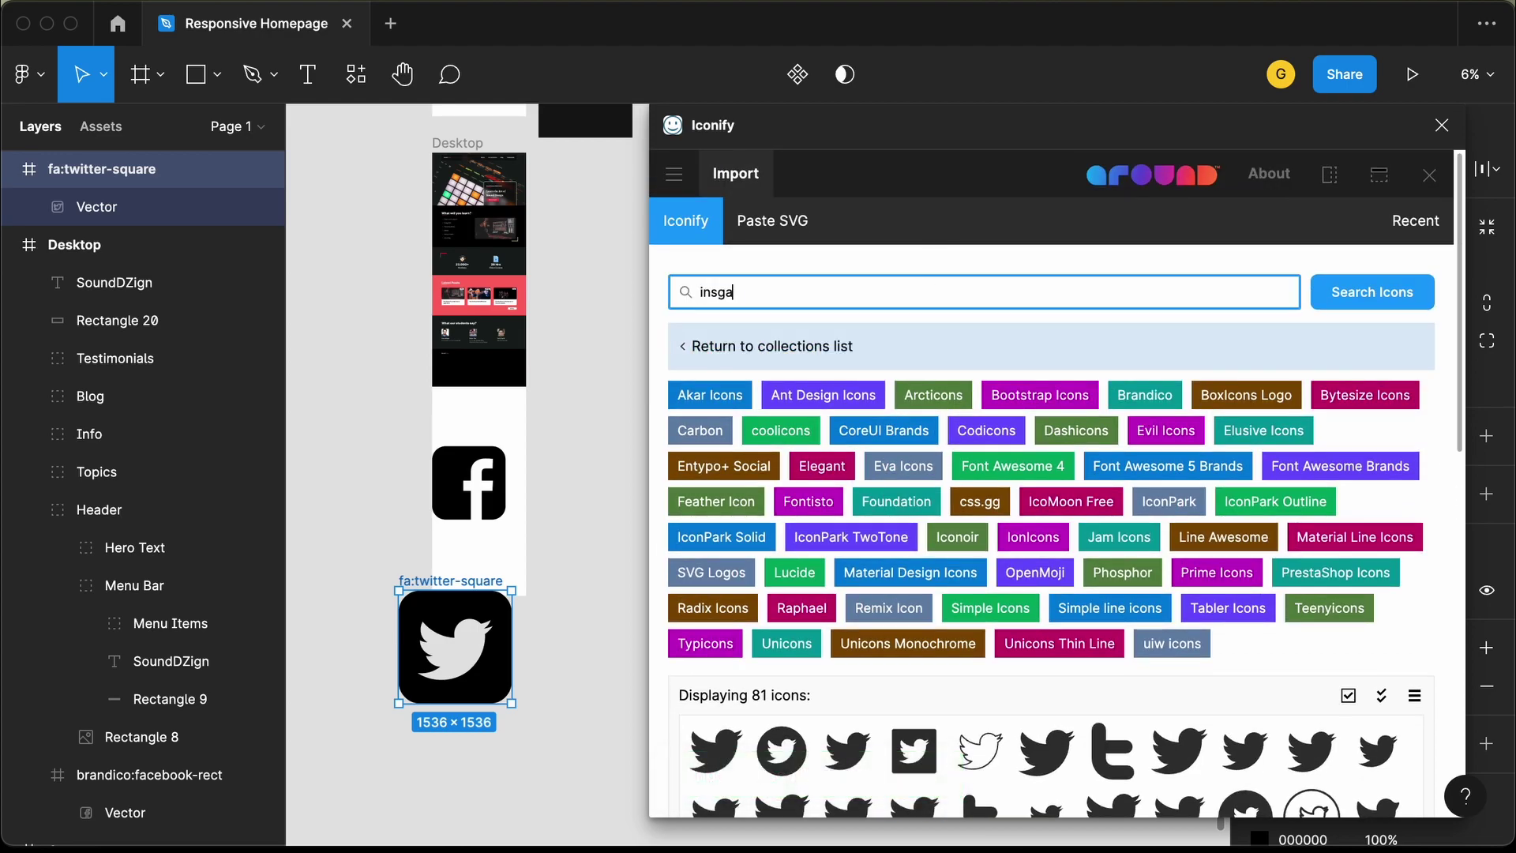
text(gram)
key(Return)
scroll(1030, 505, down, 5)
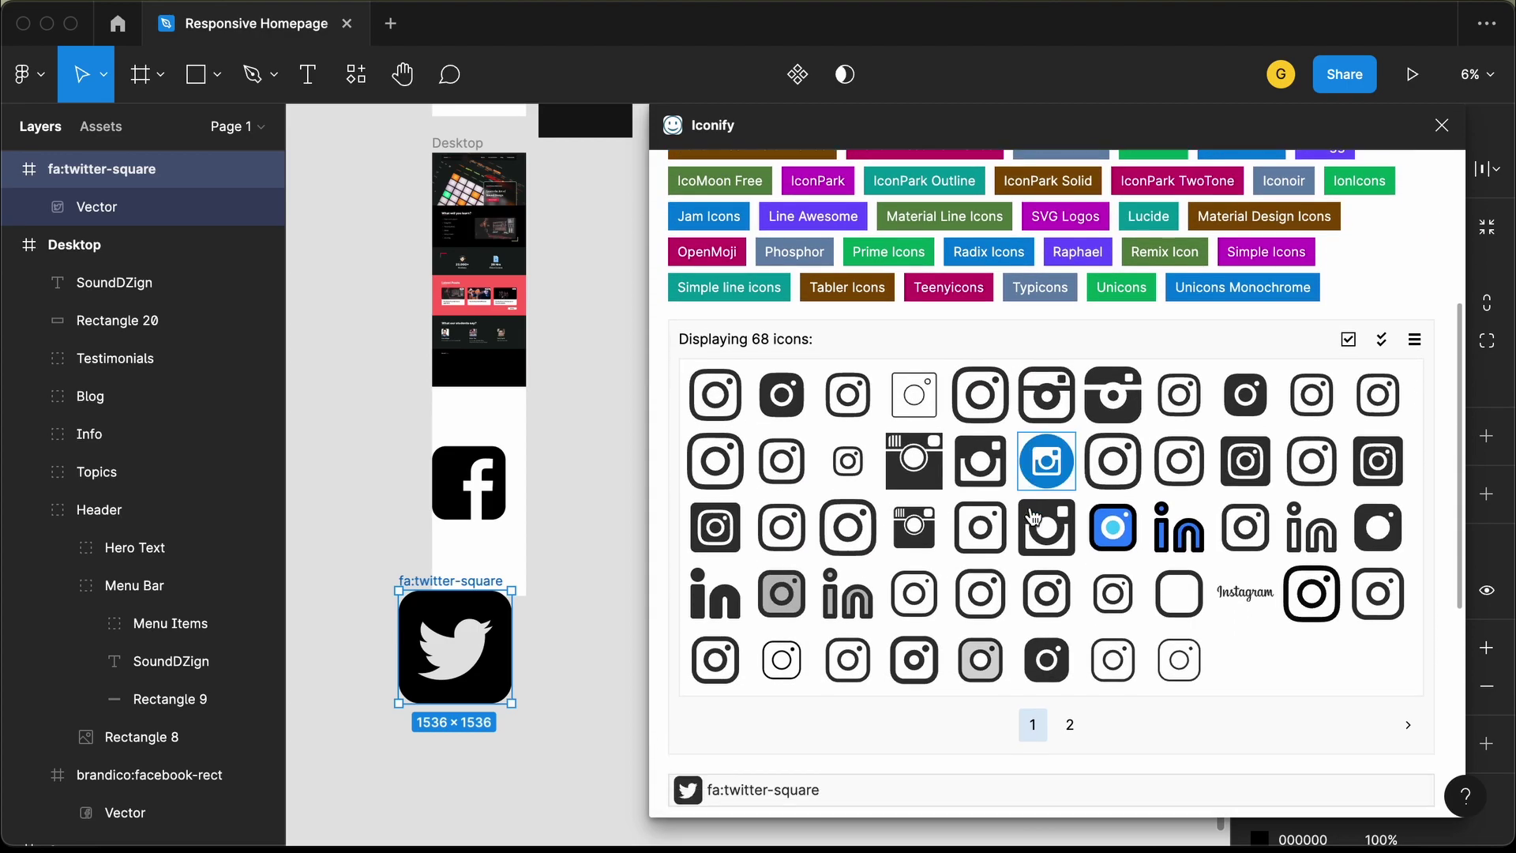
click(770, 405)
scroll(837, 580, down, 5)
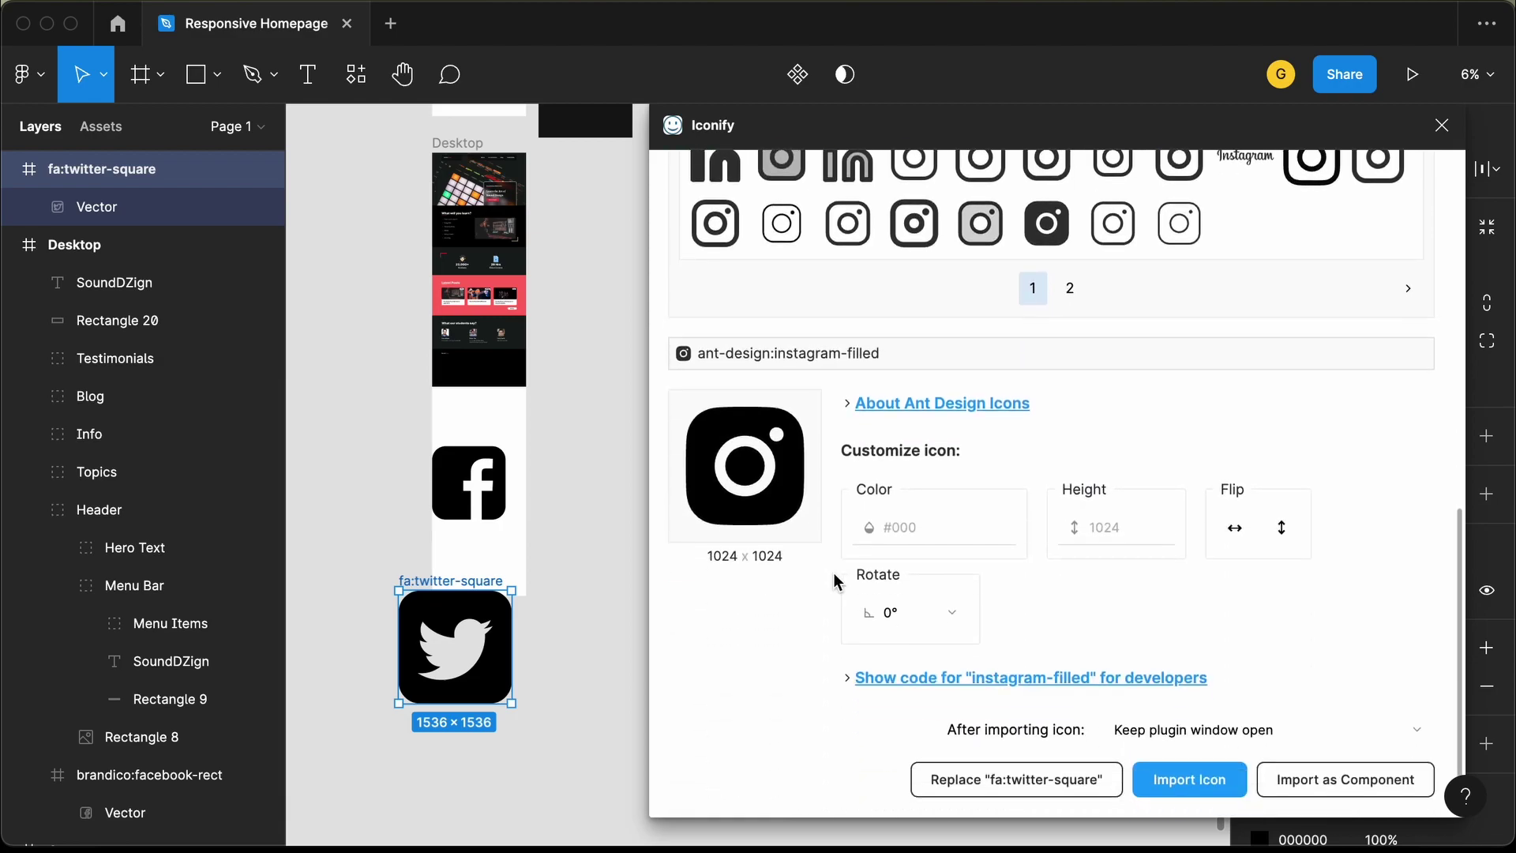
drag(789, 531, 426, 494)
scroll(401, 521, up, 5)
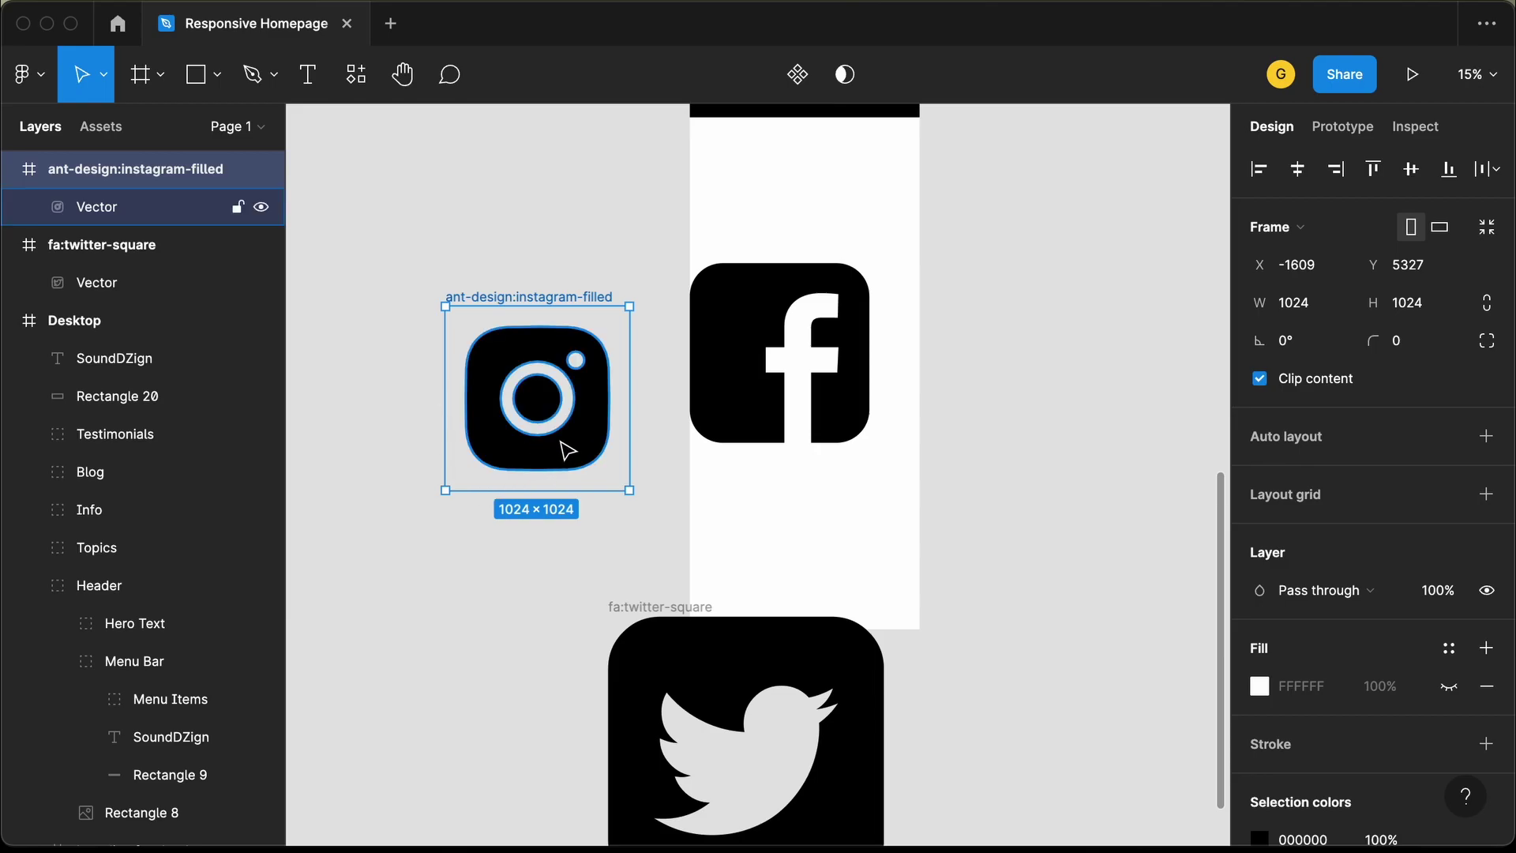
Pull the Instagram vector out of its wrapper frame and ungroup the frame
click(553, 430)
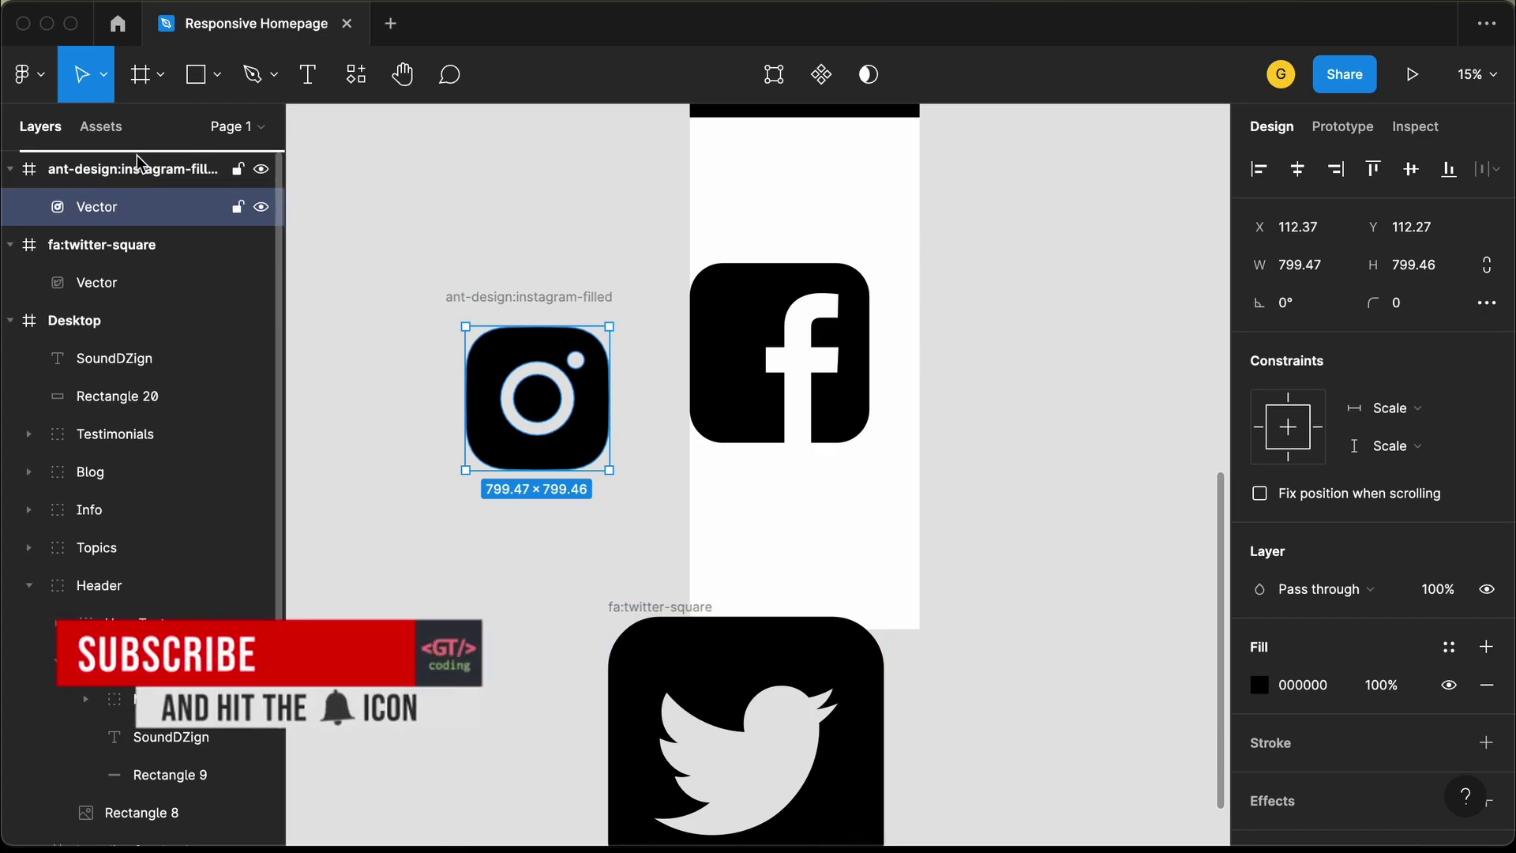
drag(130, 207, 116, 169)
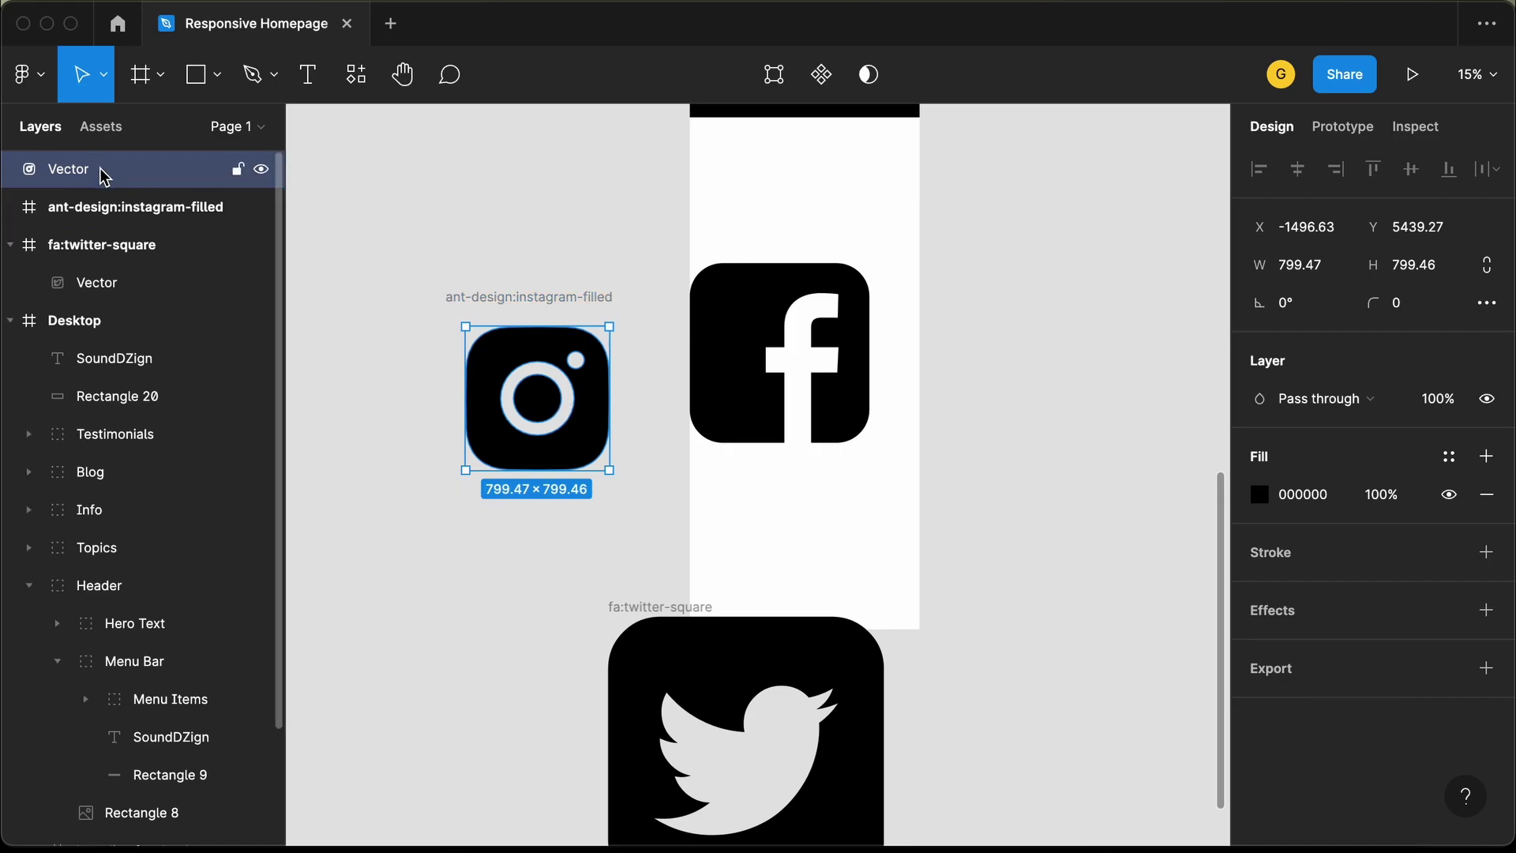
click(119, 213)
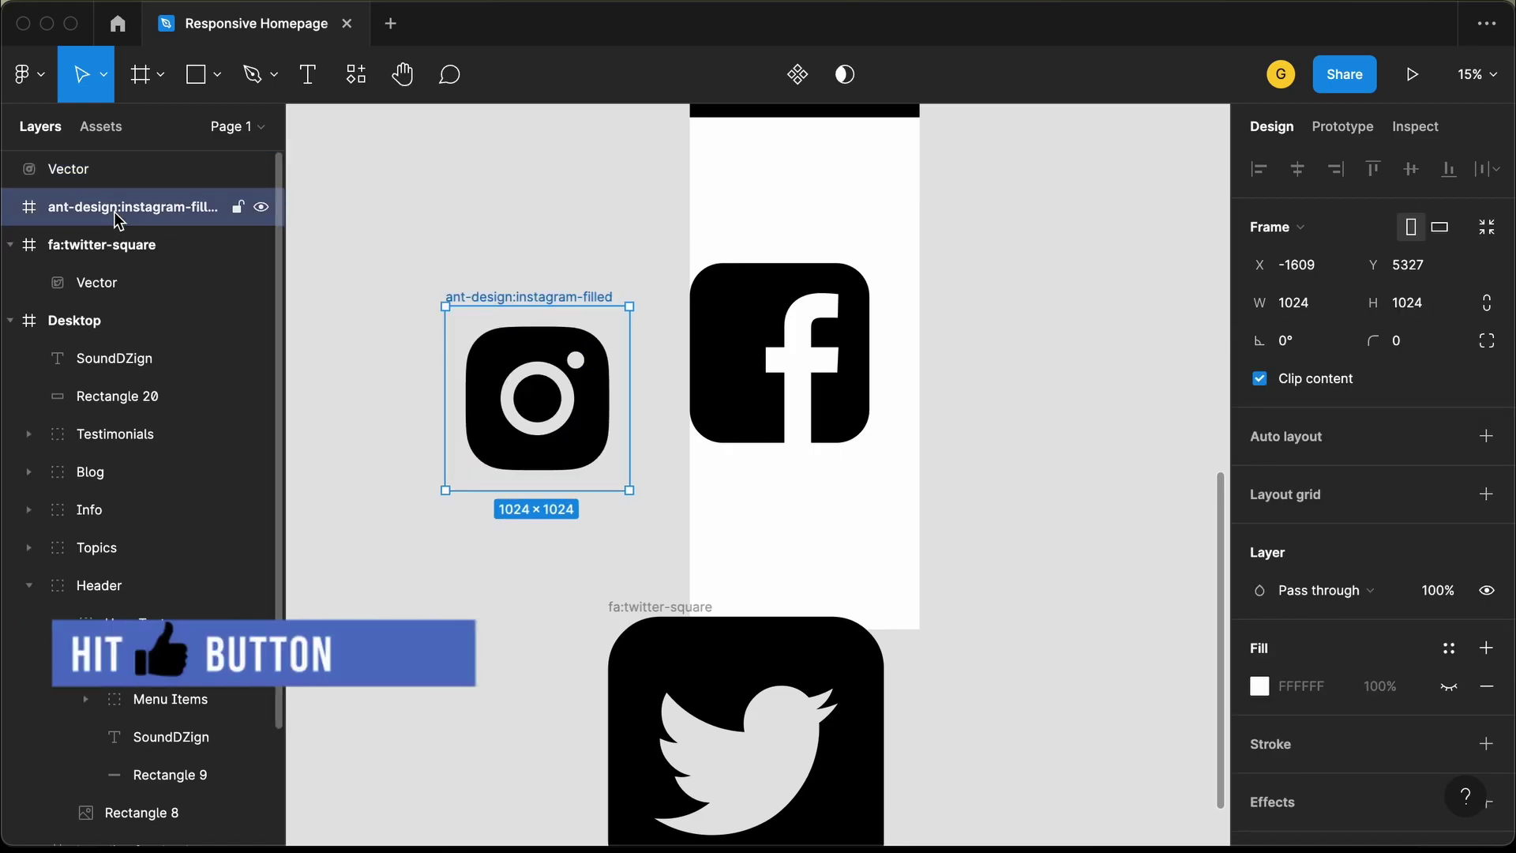
key(super+shift+g)
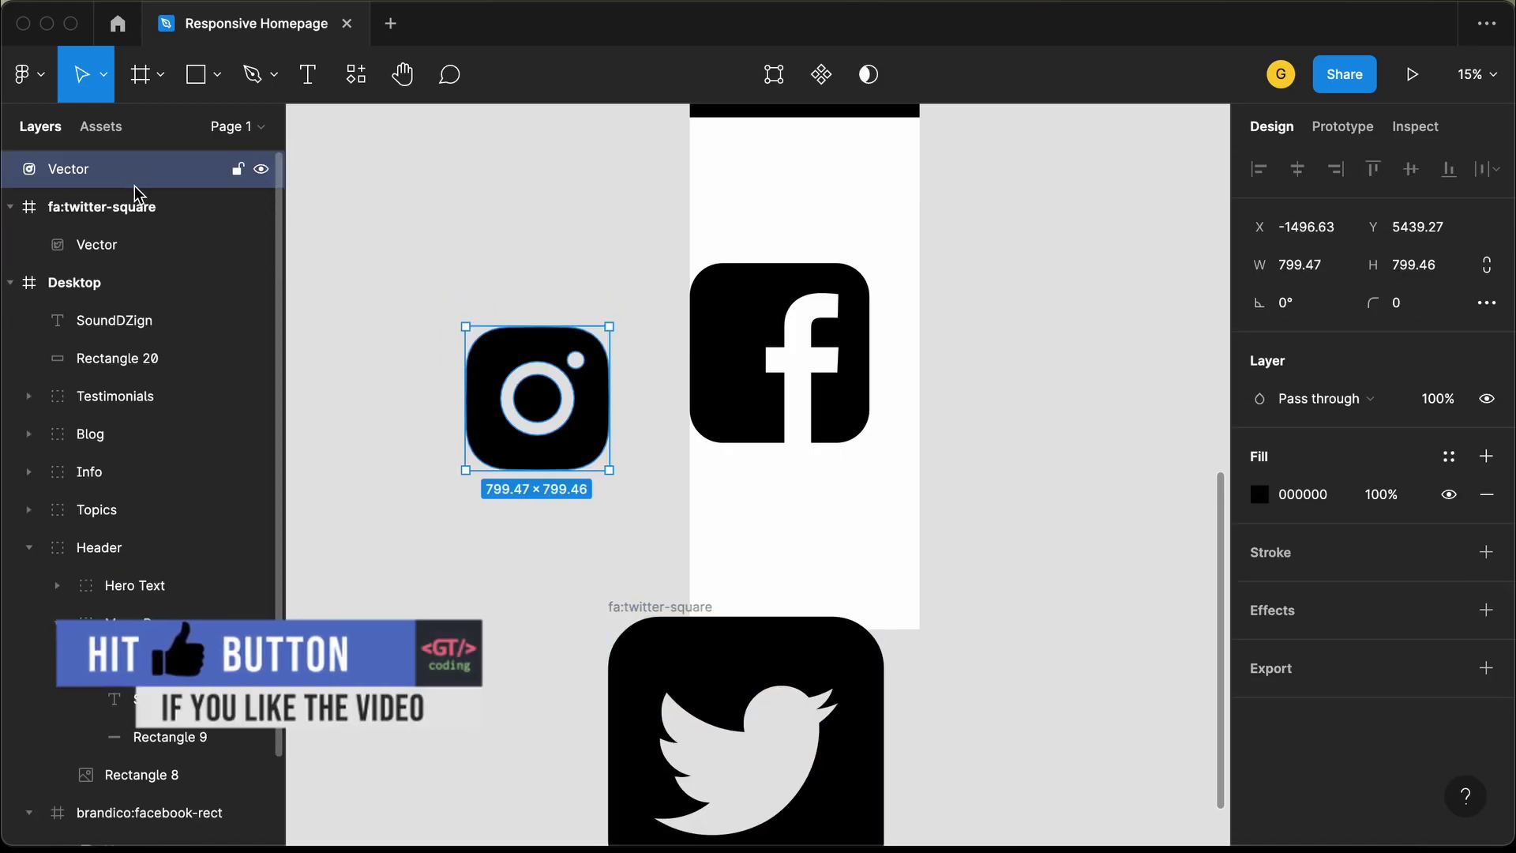
Move the Twitter vector out of fa:twitter-square, delete that frame, and shift the icon up
click(118, 250)
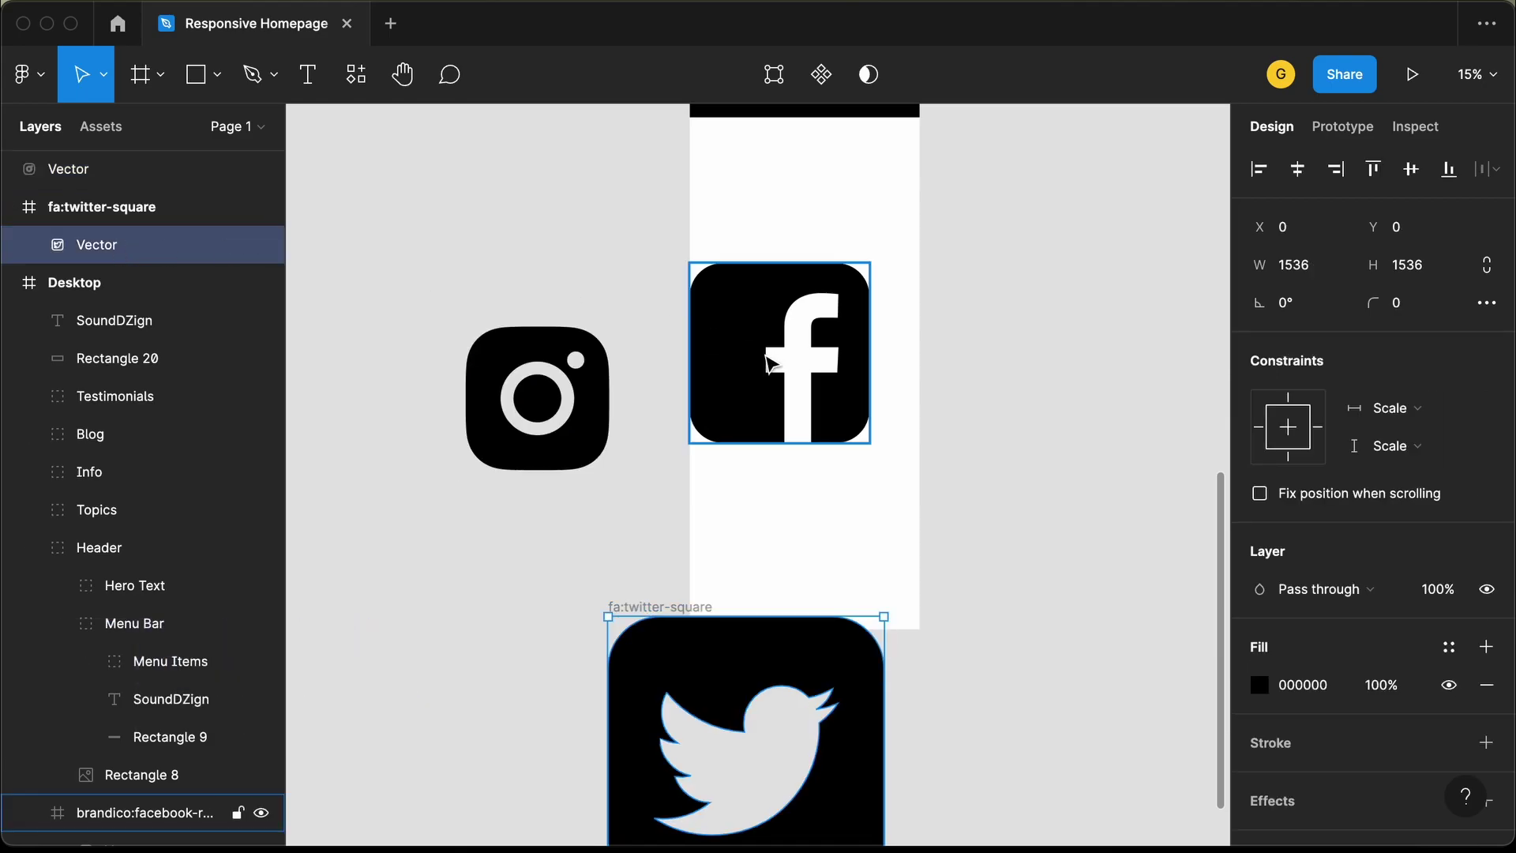
click(171, 224)
drag(120, 249, 113, 201)
click(124, 251)
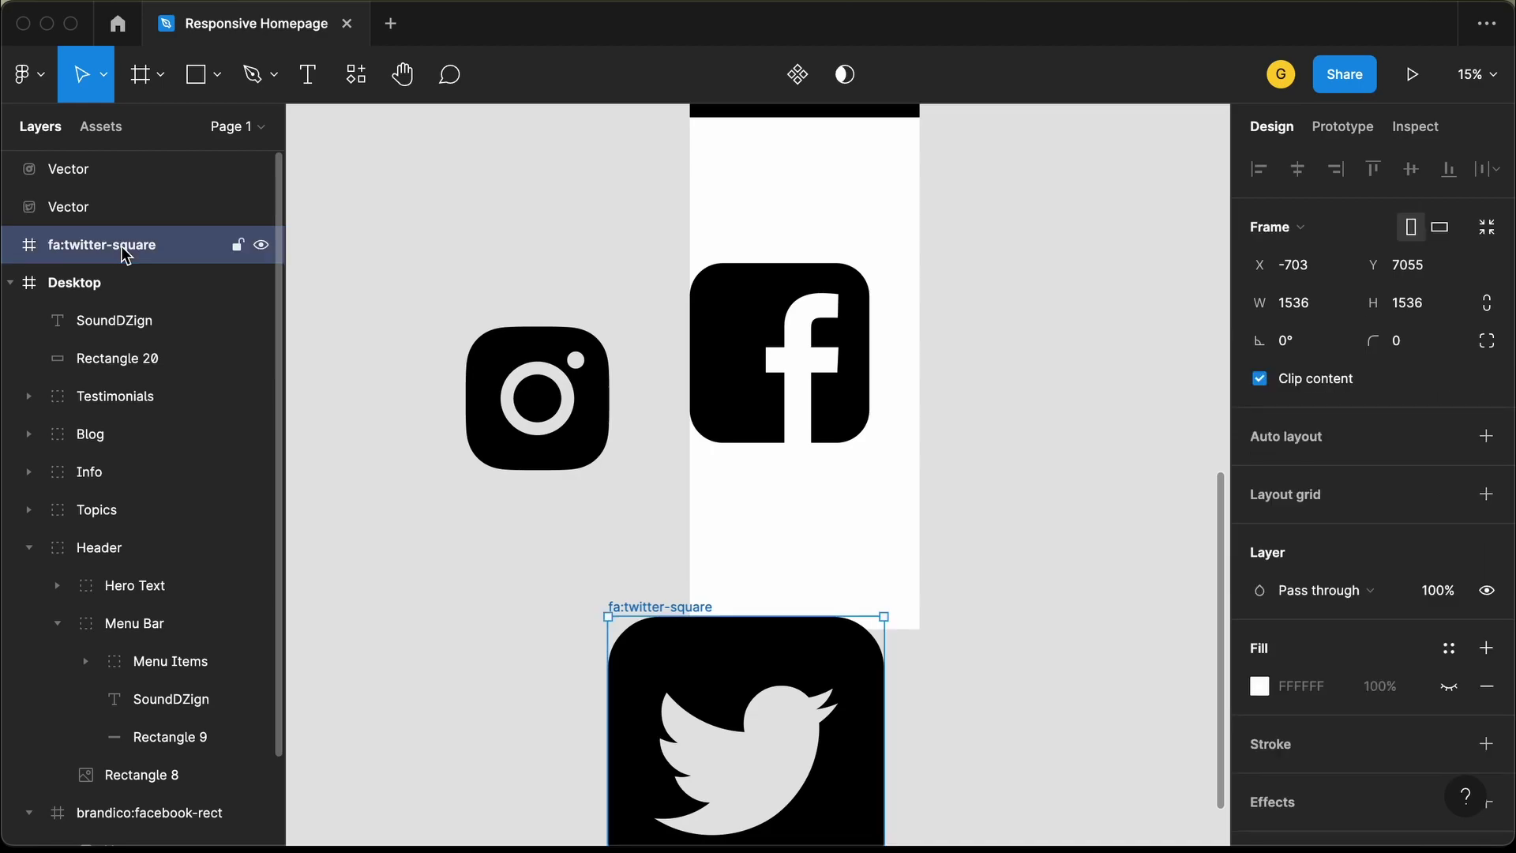
key(Delete)
scroll(129, 442, down, 2)
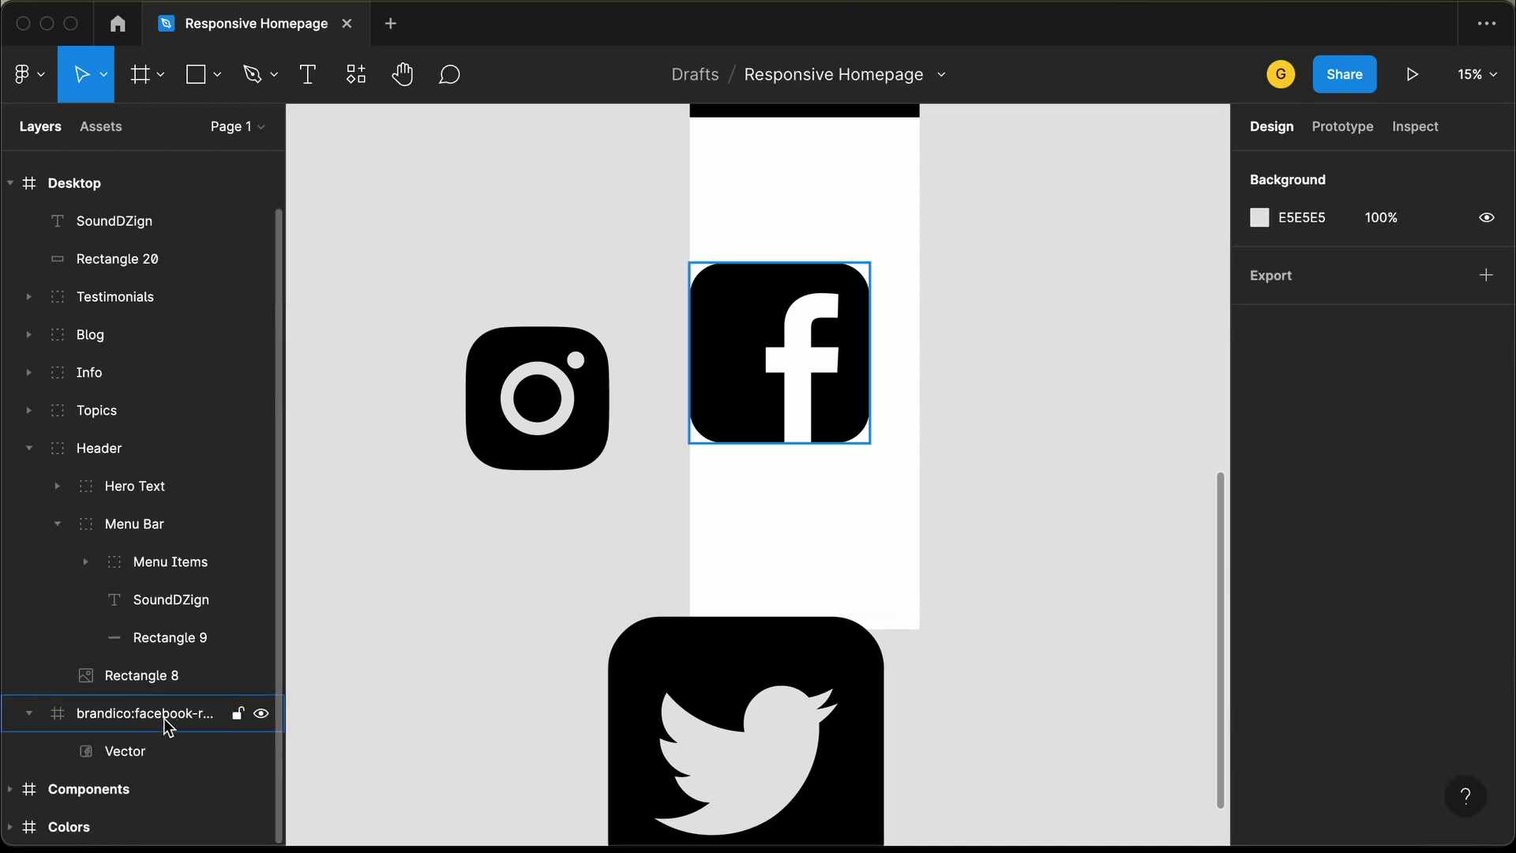
key(ctrl+z)
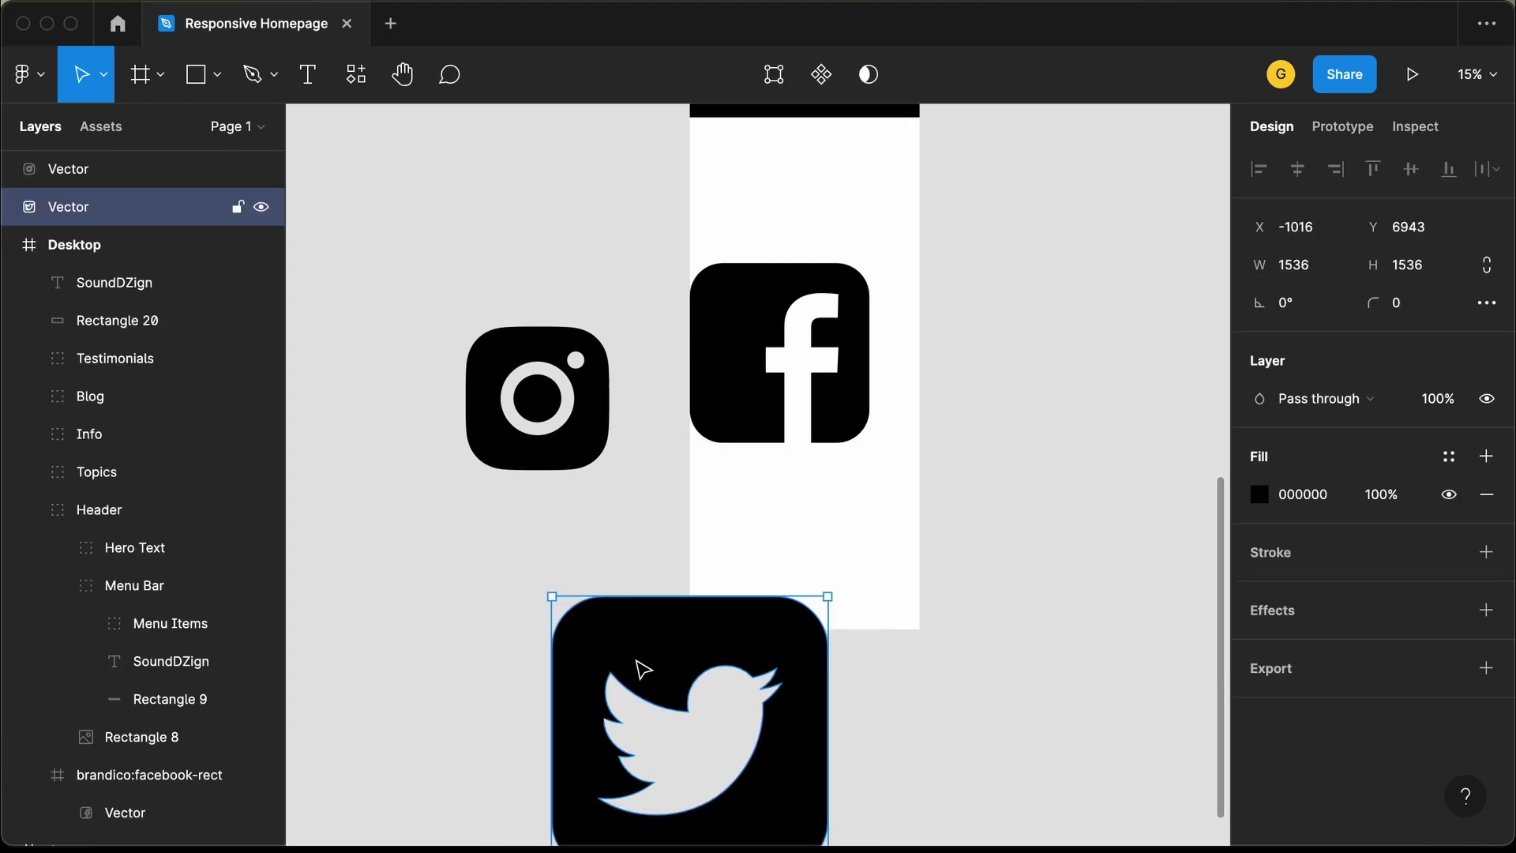
drag(643, 669, 686, 572)
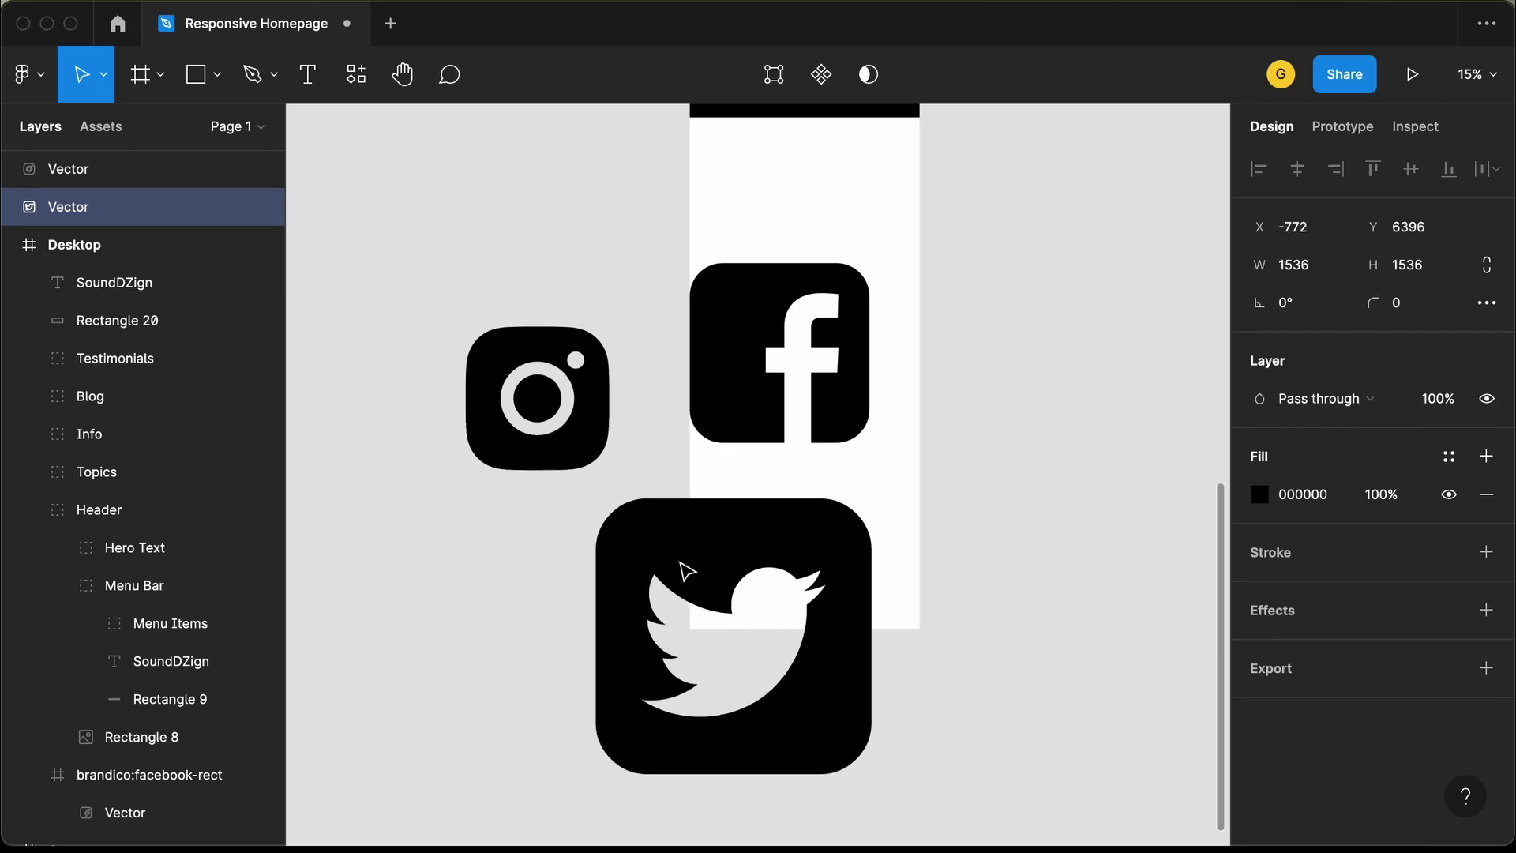
Move the Facebook icon into the white area below the testimonials
scroll(798, 549, up, 5)
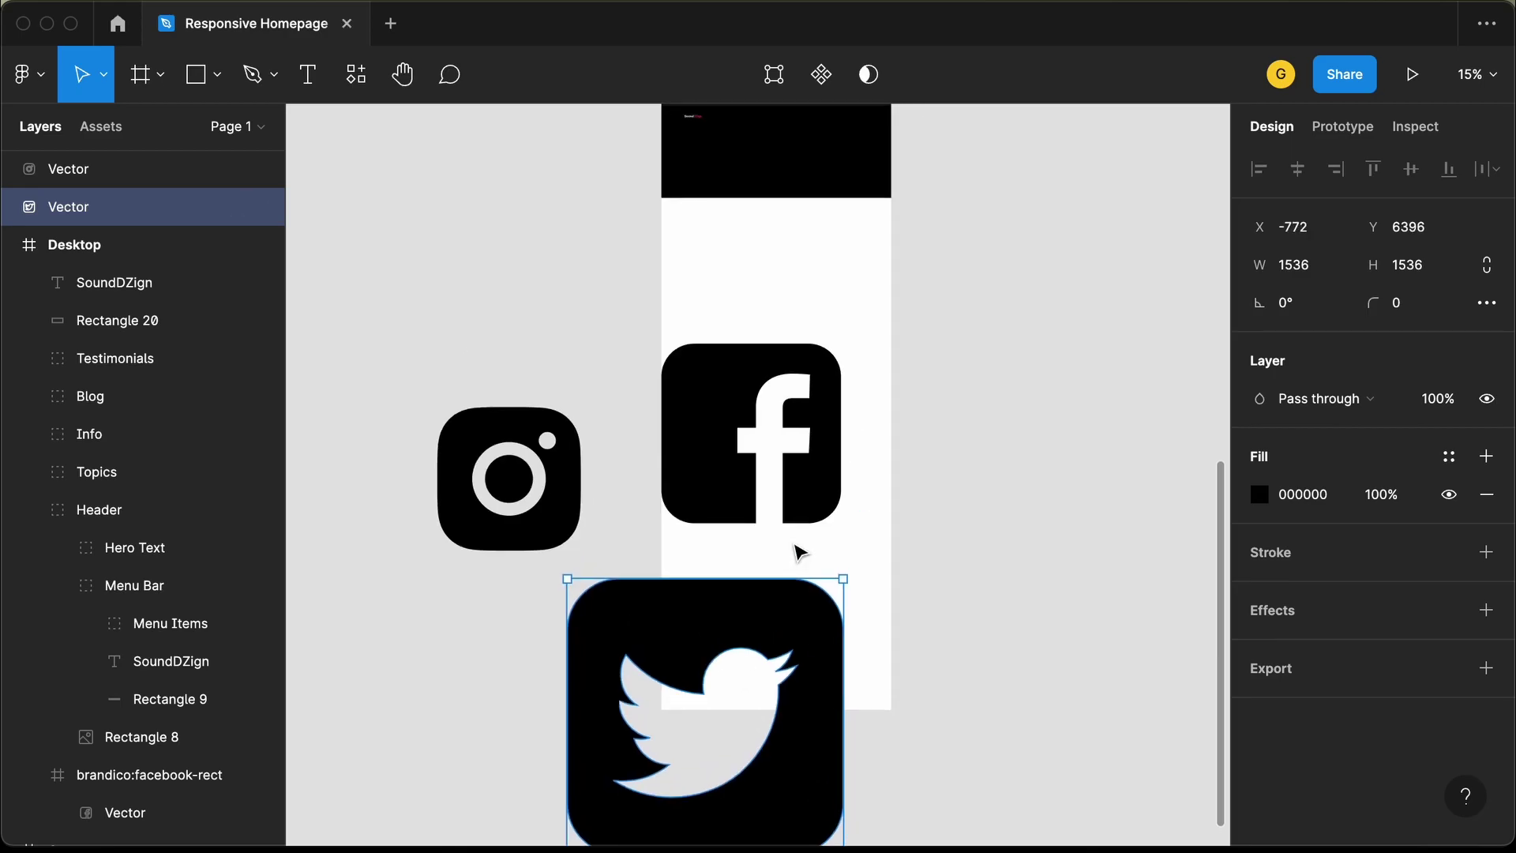
click(798, 549)
drag(770, 506, 770, 411)
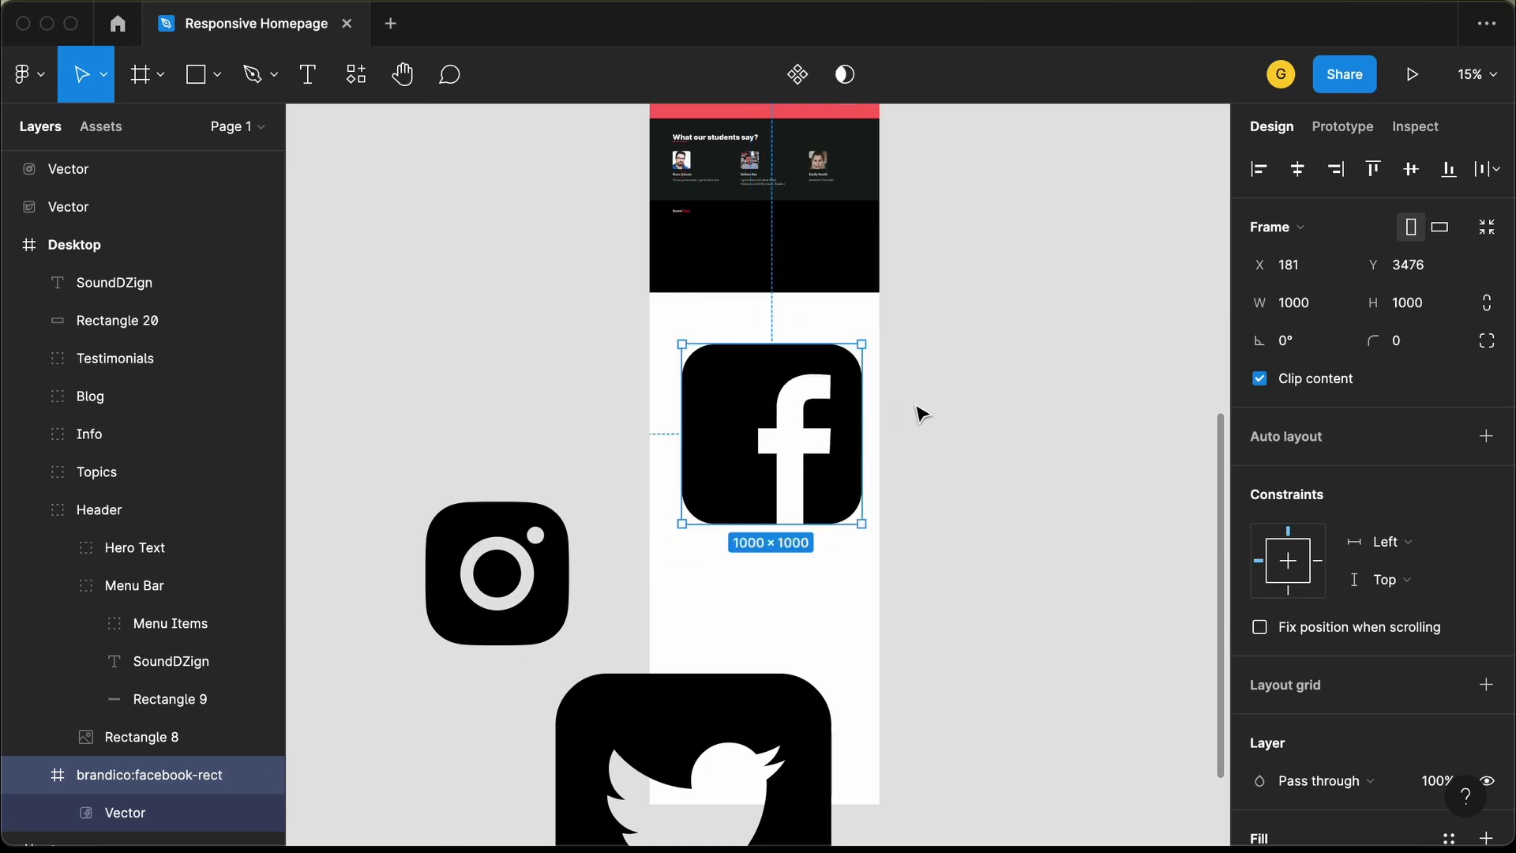
Resize the Facebook icon to 32×32 with proportions constrained
click(1489, 308)
click(1439, 310)
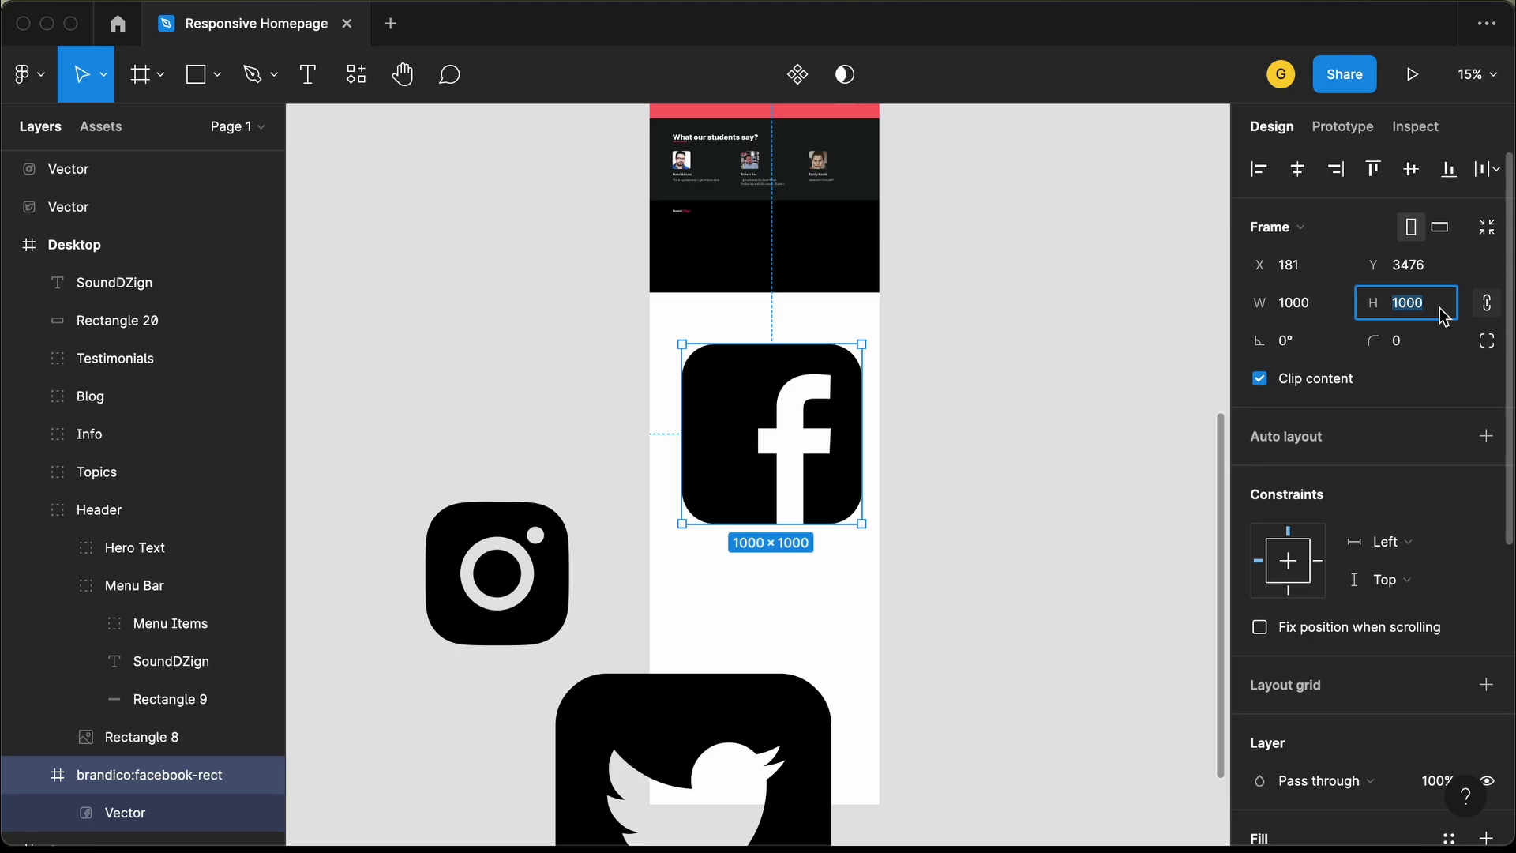
text(32)
key(Return)
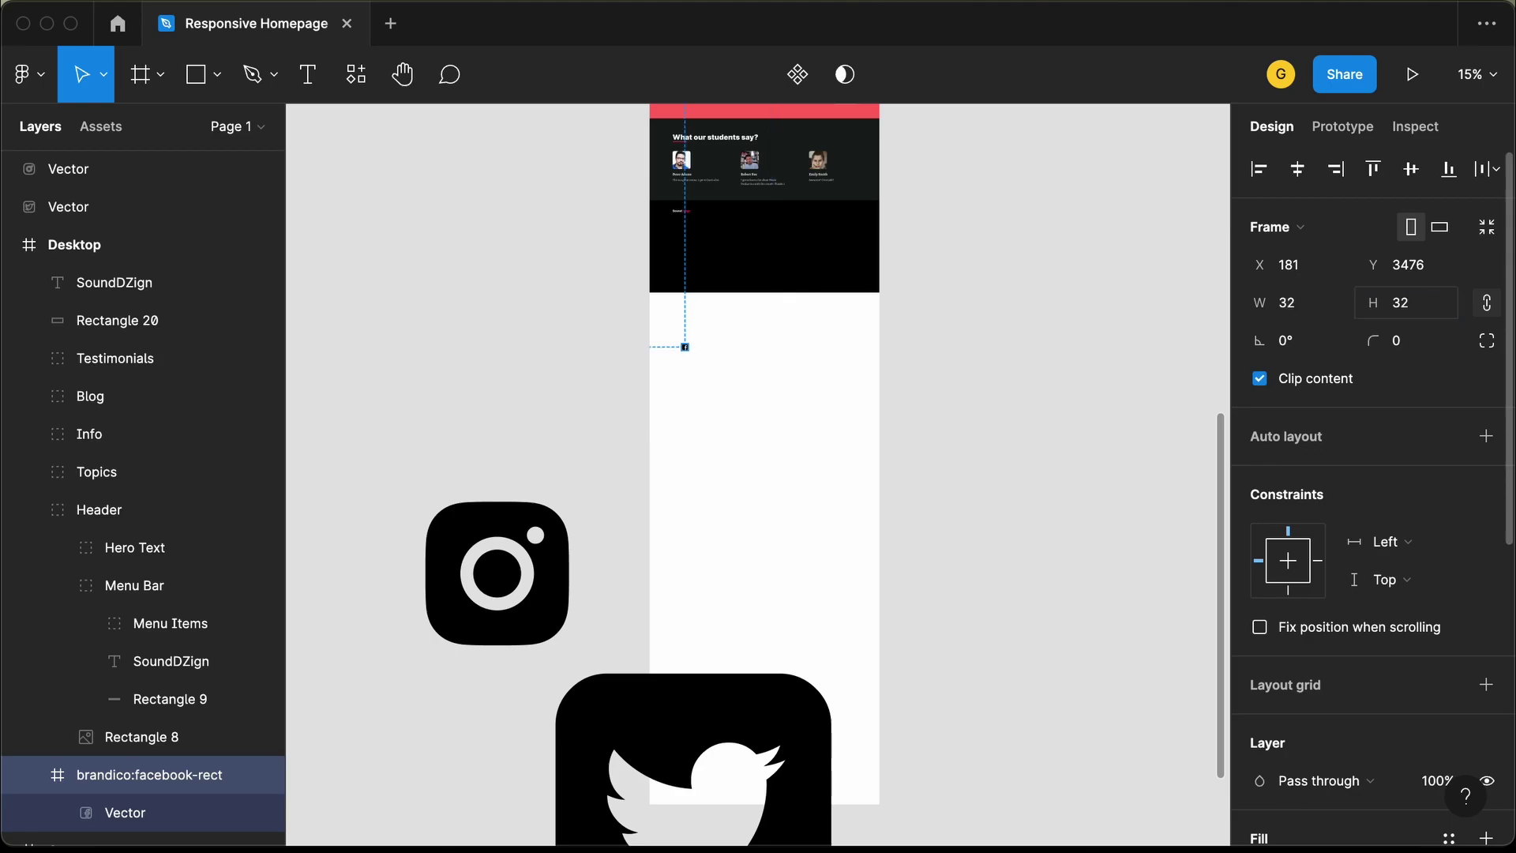
Move the Instagram icon into the white area and resize it to 32×32
drag(511, 569, 779, 387)
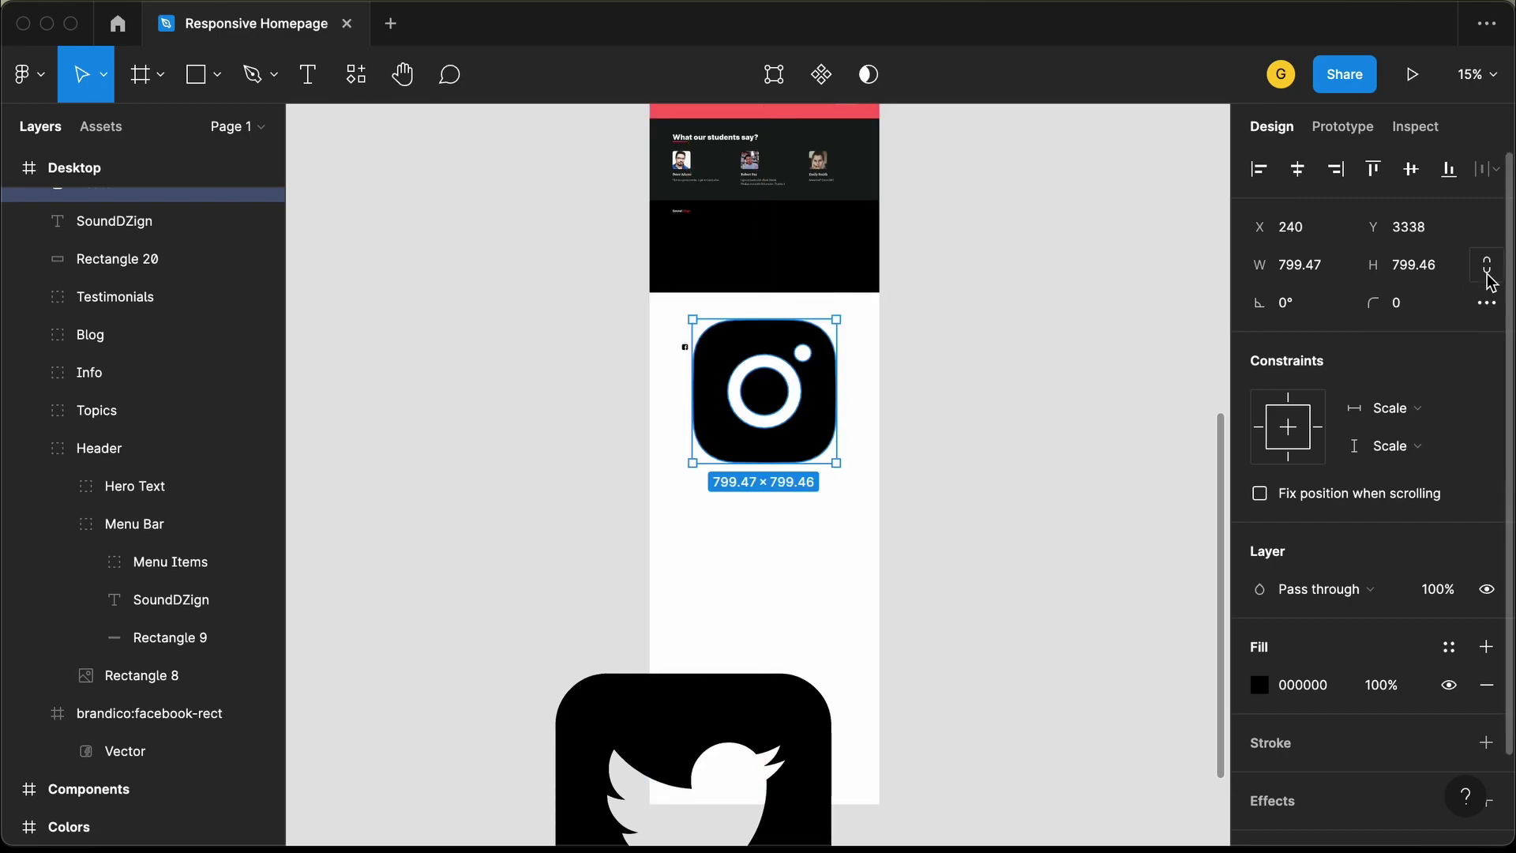
click(1271, 267)
text(32)
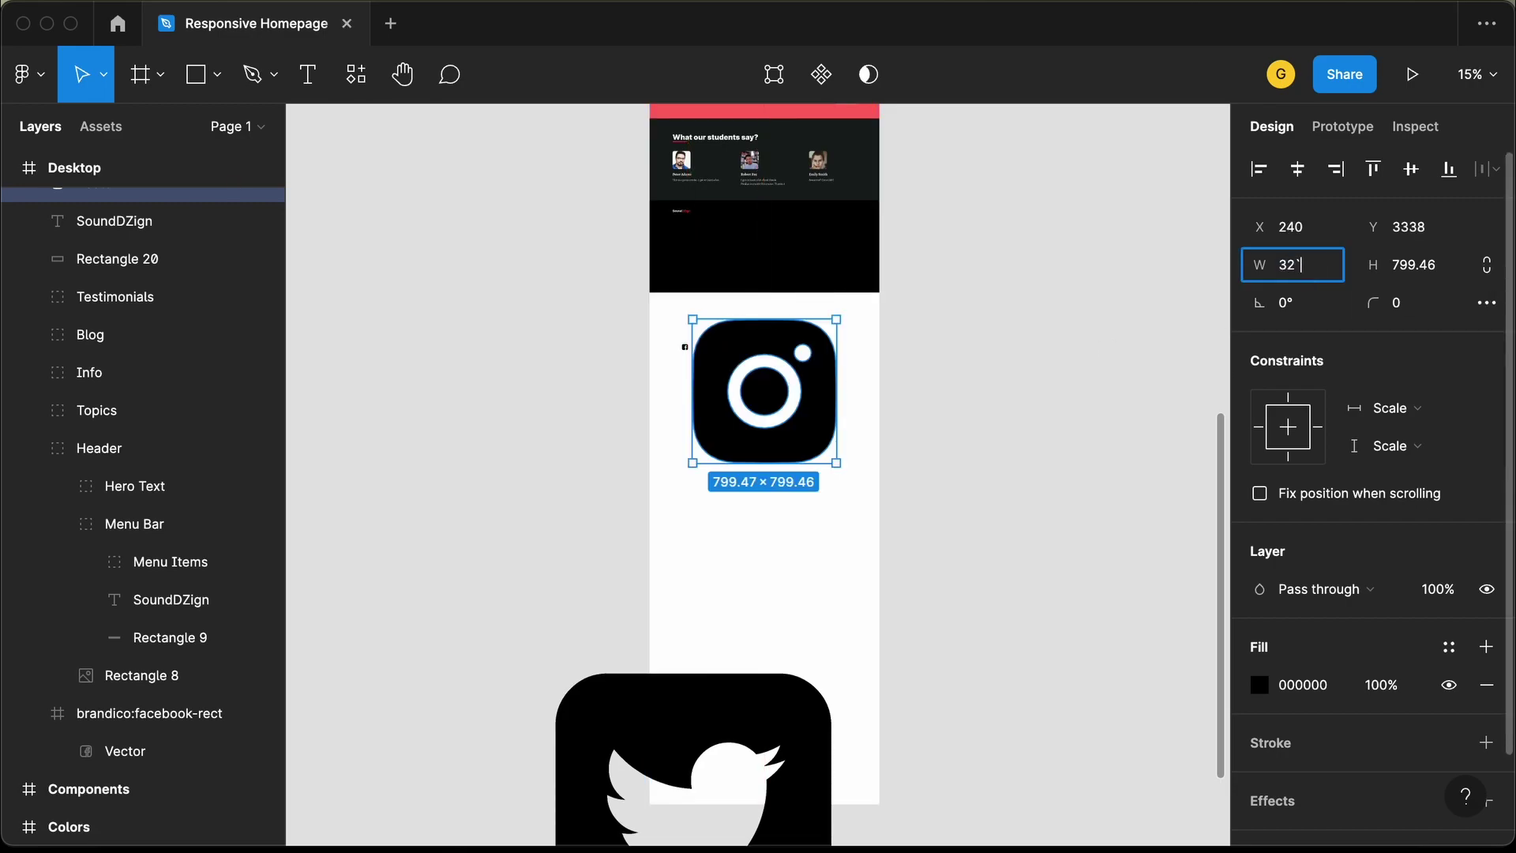
key(Tab)
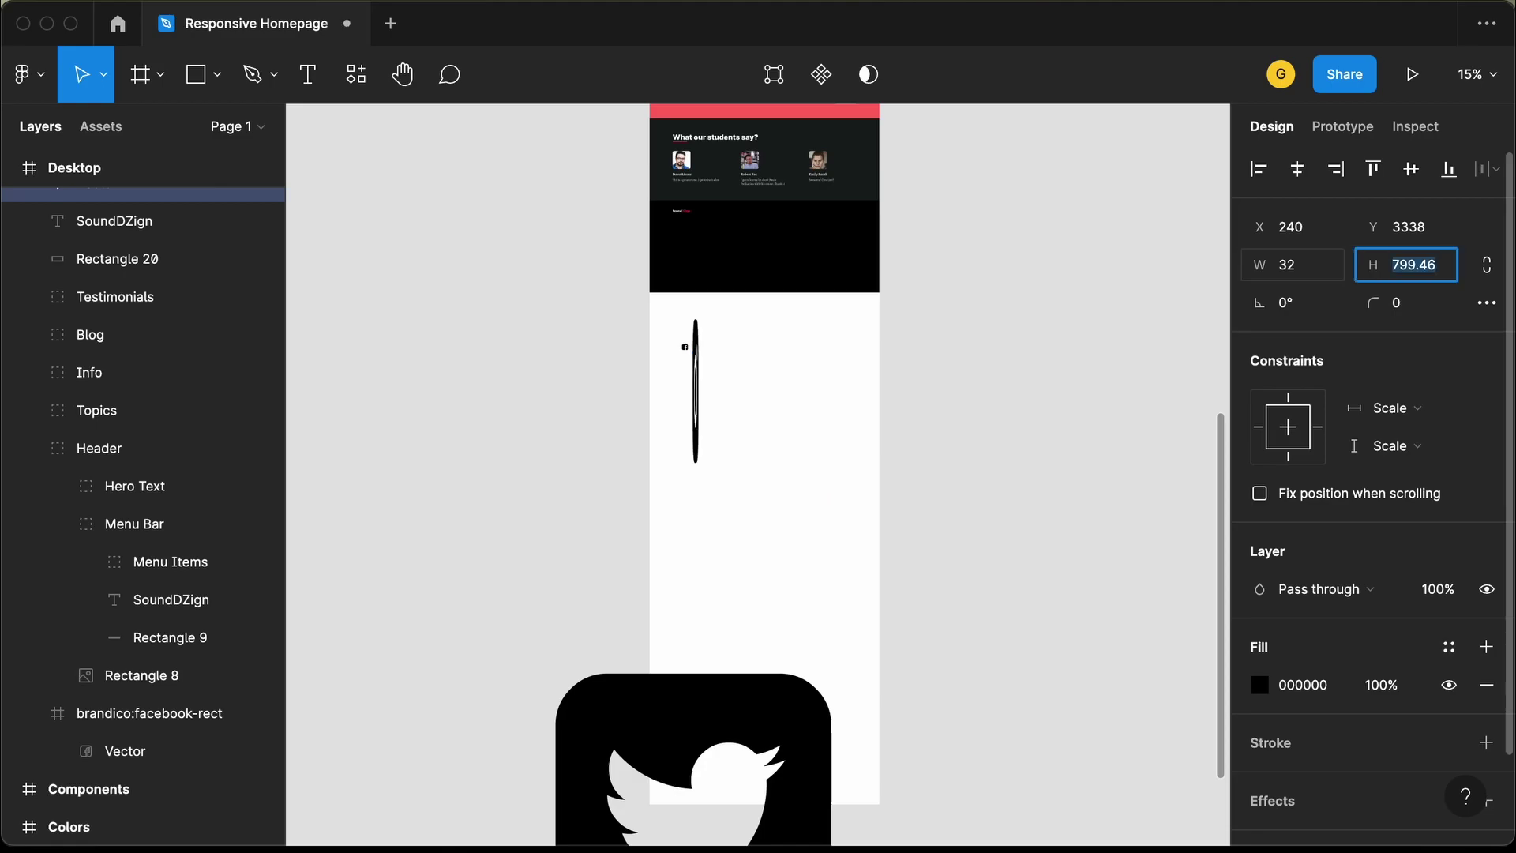
text(32)
key(Return)
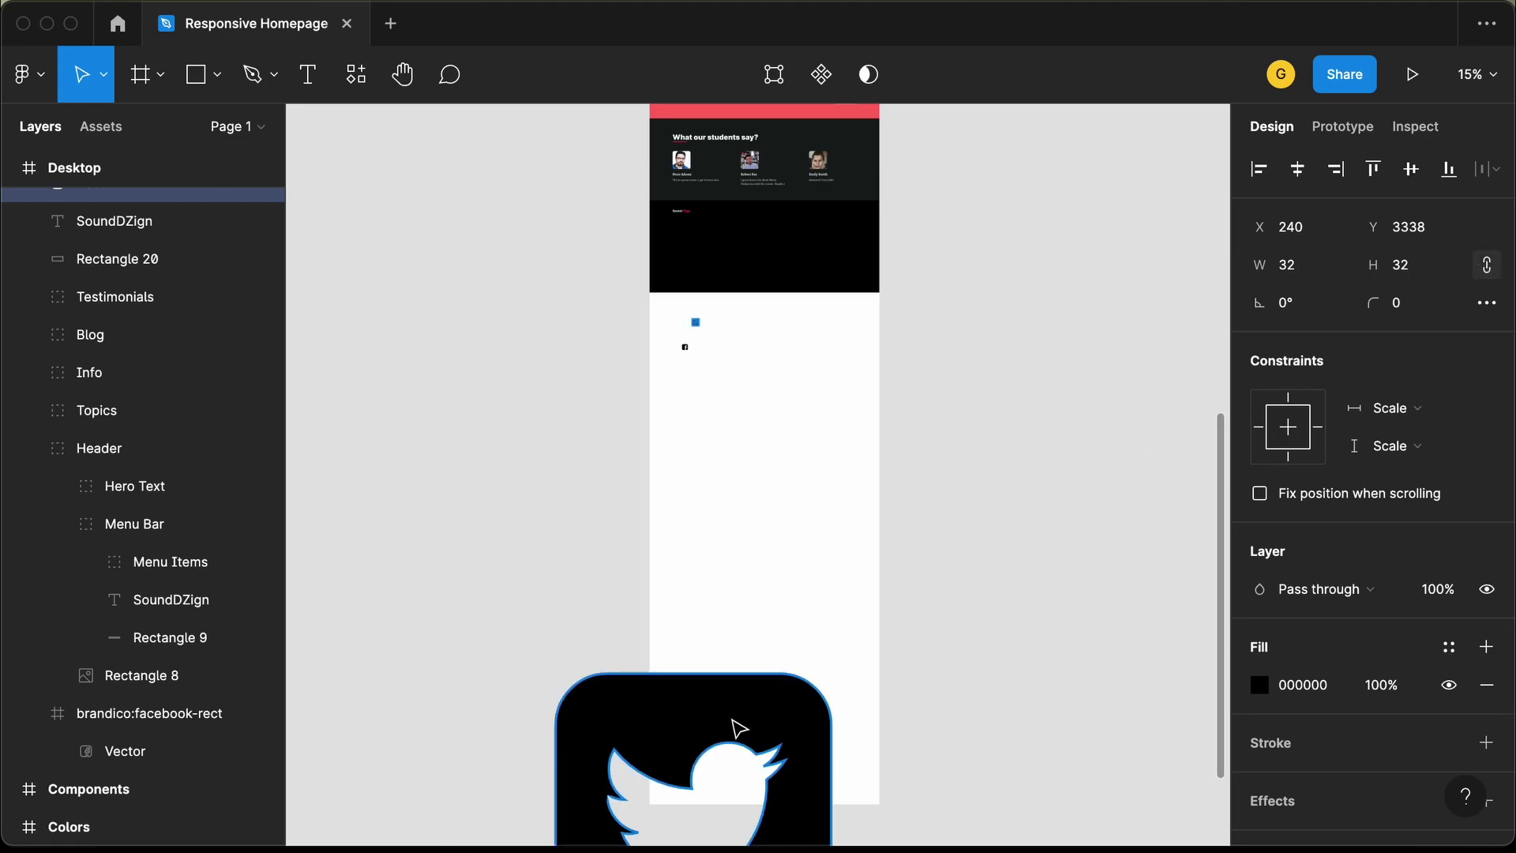
Bring the Twitter icon onto the page and resize it to 32×32
drag(737, 724, 820, 444)
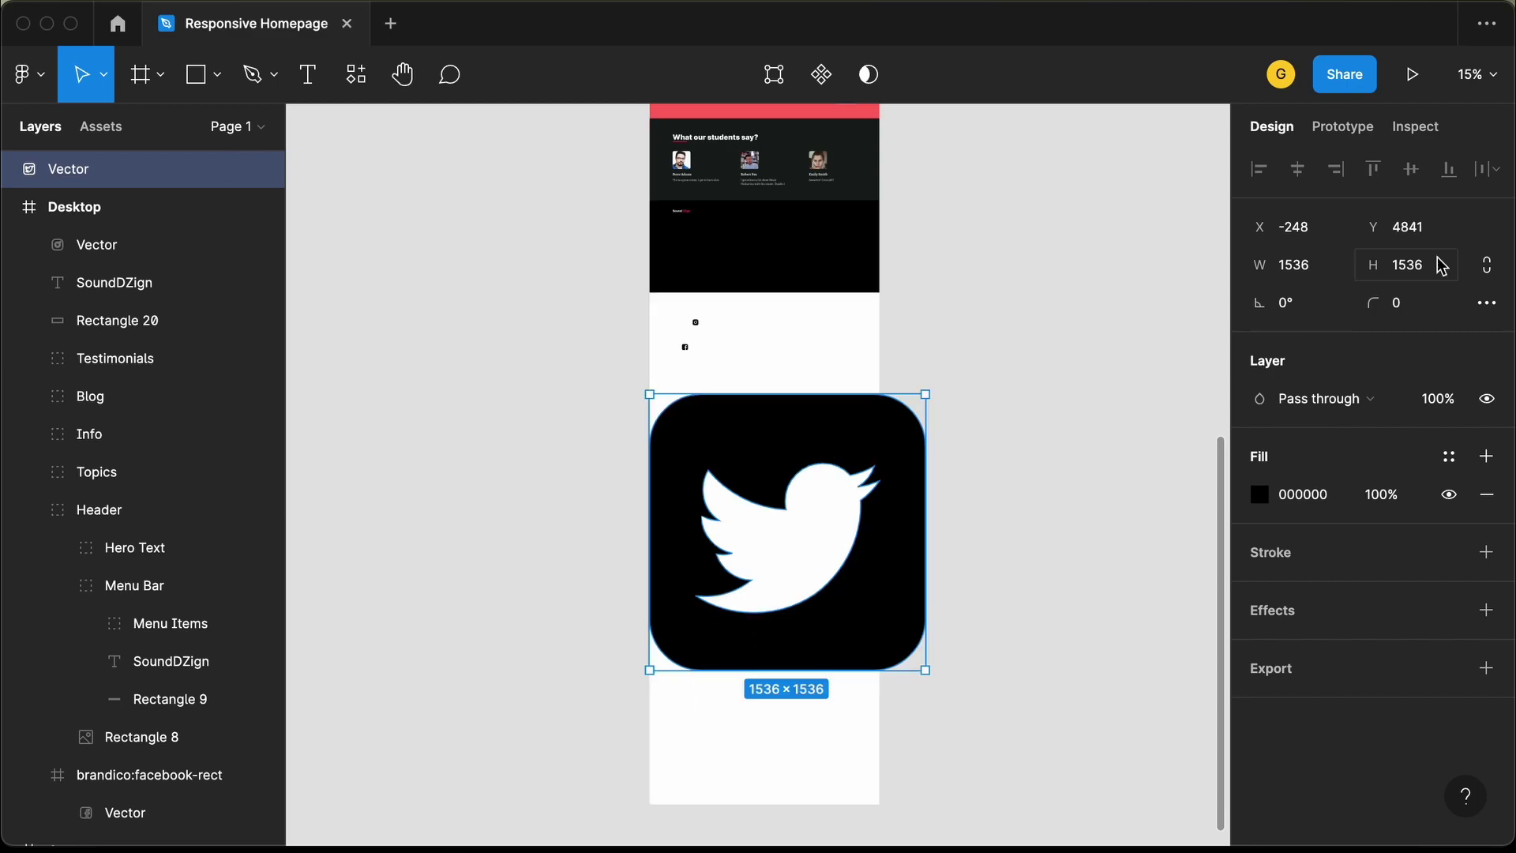
click(1490, 272)
click(1451, 278)
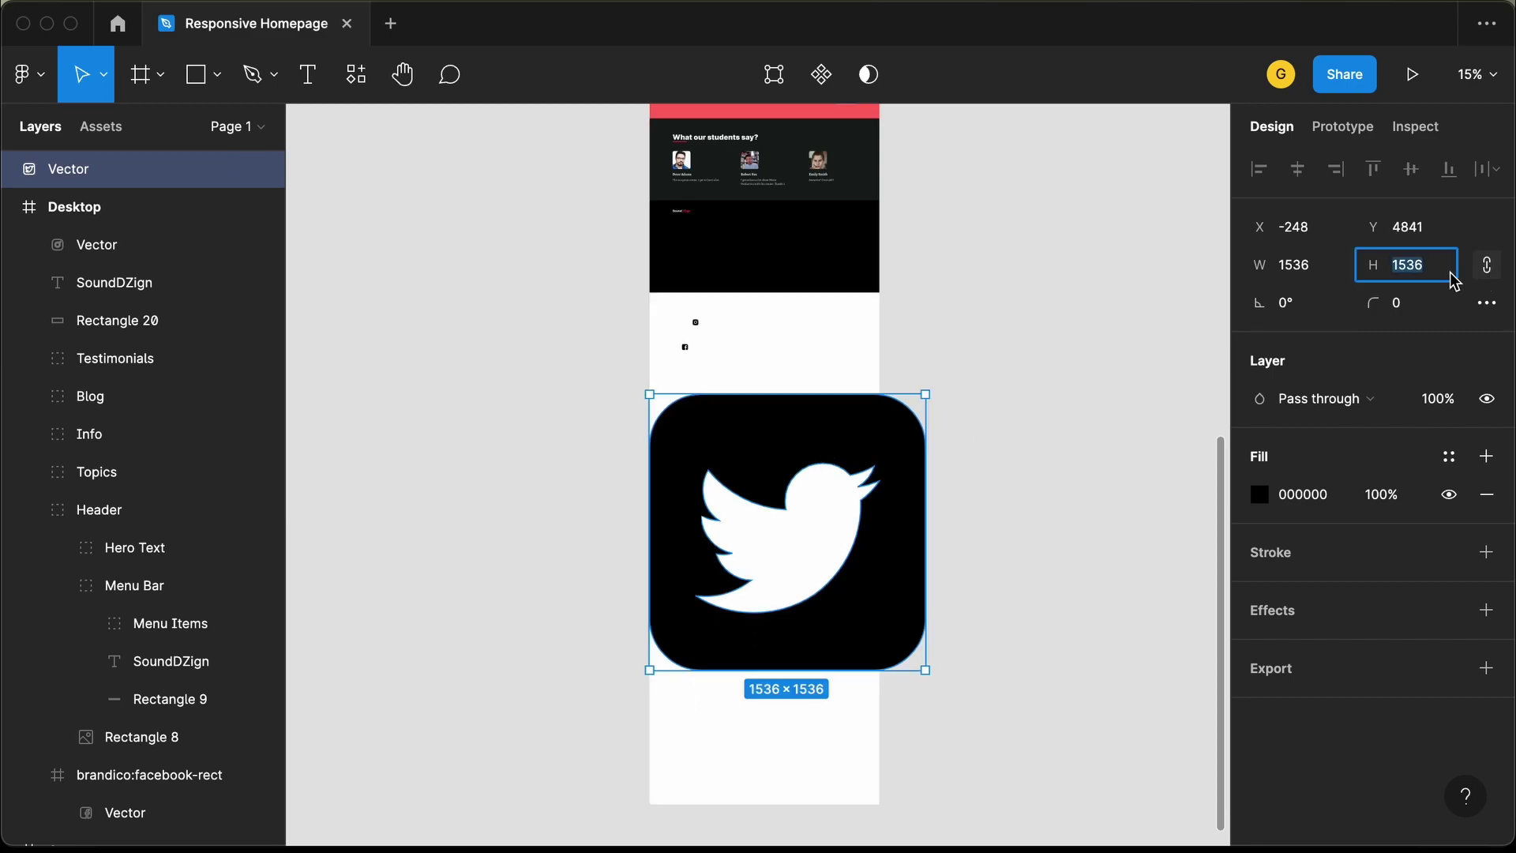
text(32)
key(Return)
Line the Twitter, Instagram and Facebook icons up next to each other
drag(654, 397, 707, 314)
scroll(714, 224, up, 5)
drag(588, 789, 585, 643)
scroll(584, 644, up, 10)
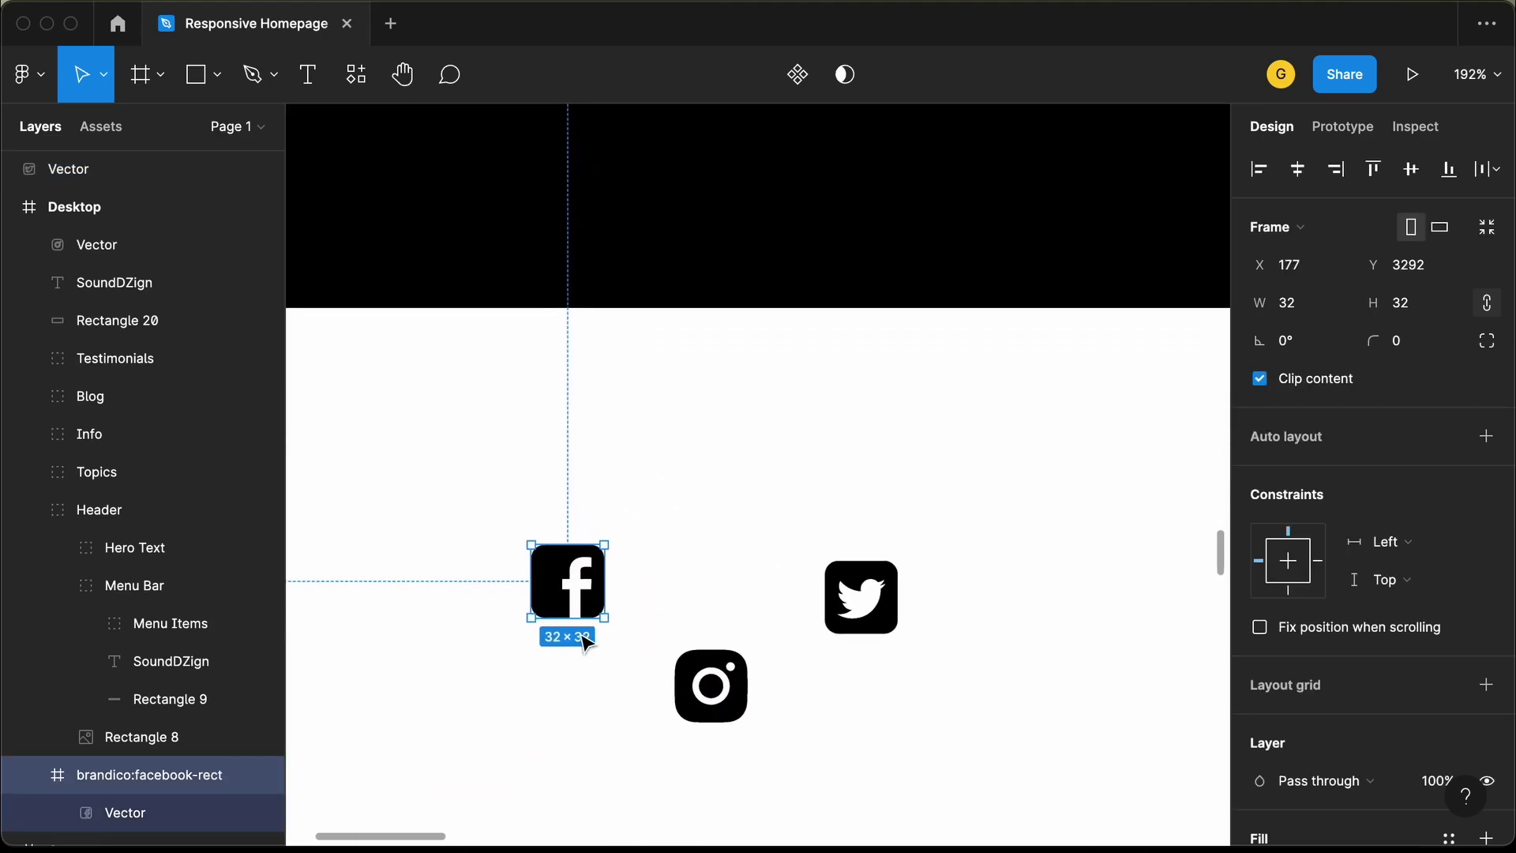
Gather Instagram and Twitter beside Facebook and colour the Facebook icon blue 4267B2
drag(691, 696, 660, 592)
drag(843, 610, 662, 600)
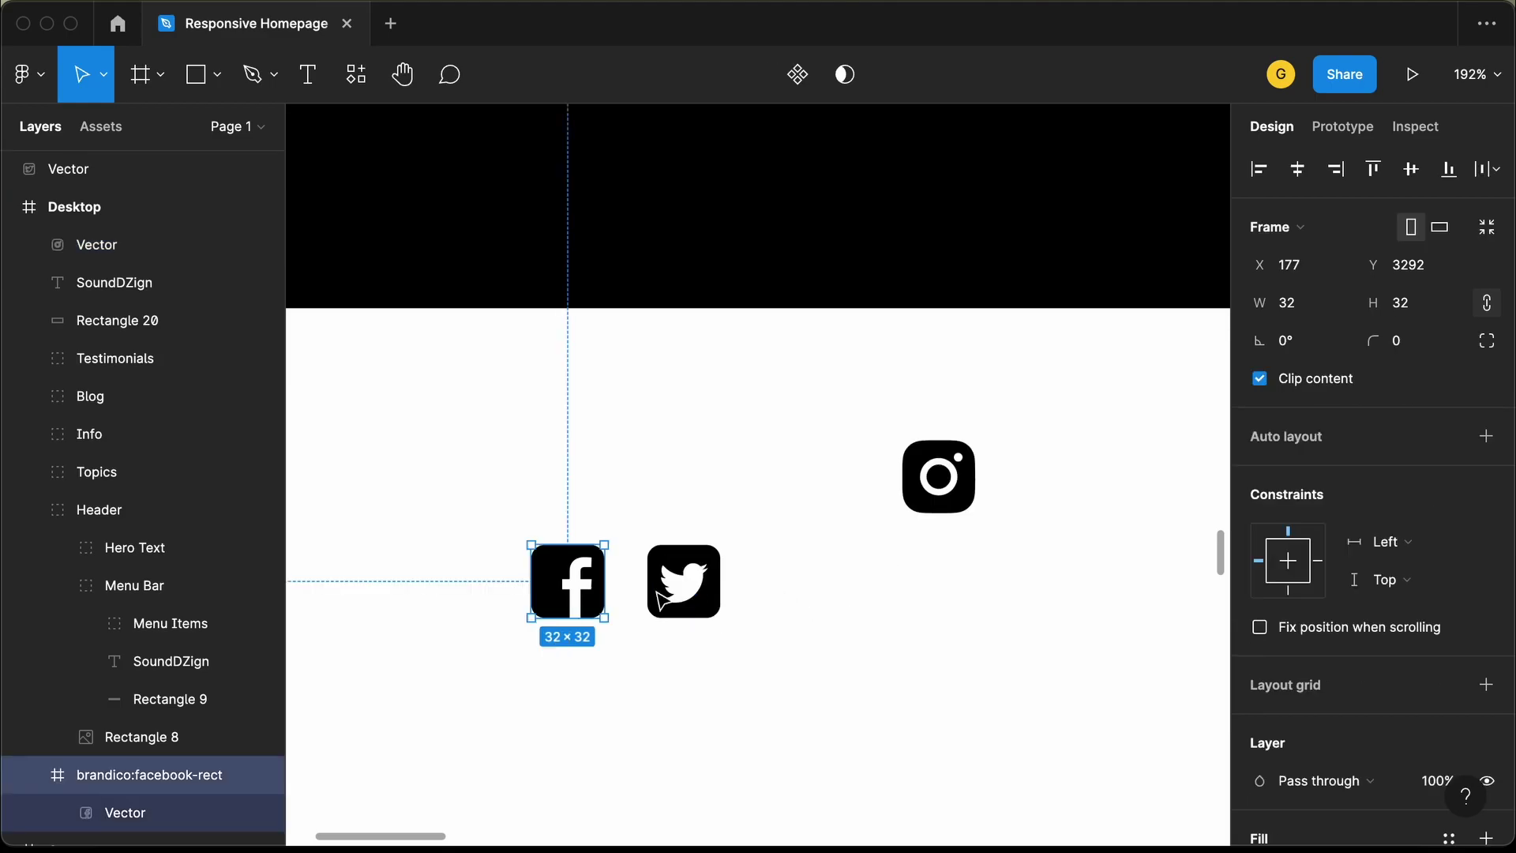
scroll(1421, 584, down, 5)
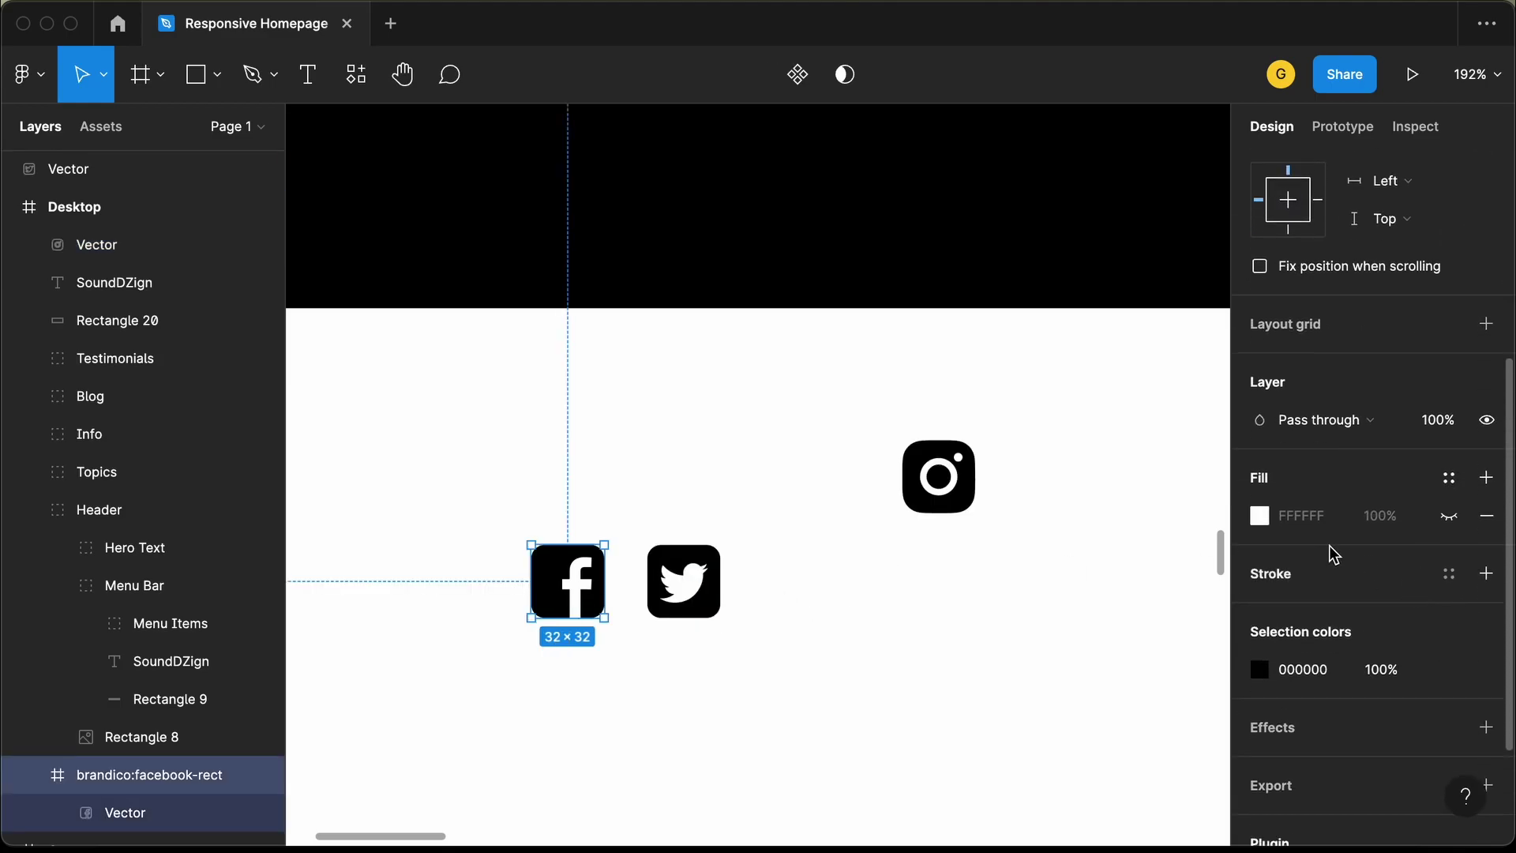
click(1301, 525)
scroll(1305, 534, down, 3)
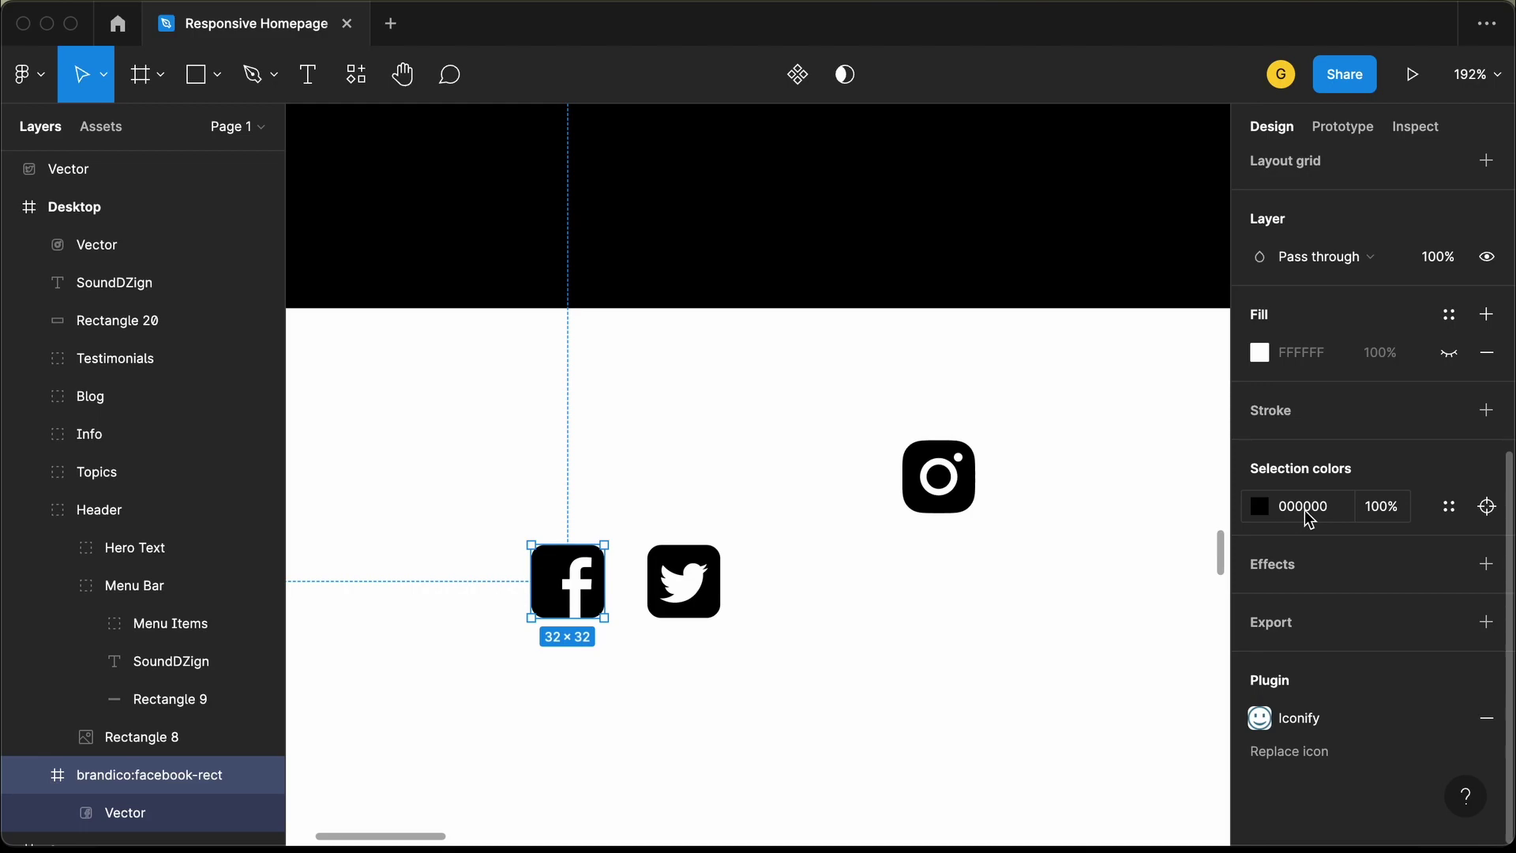
click(1329, 515)
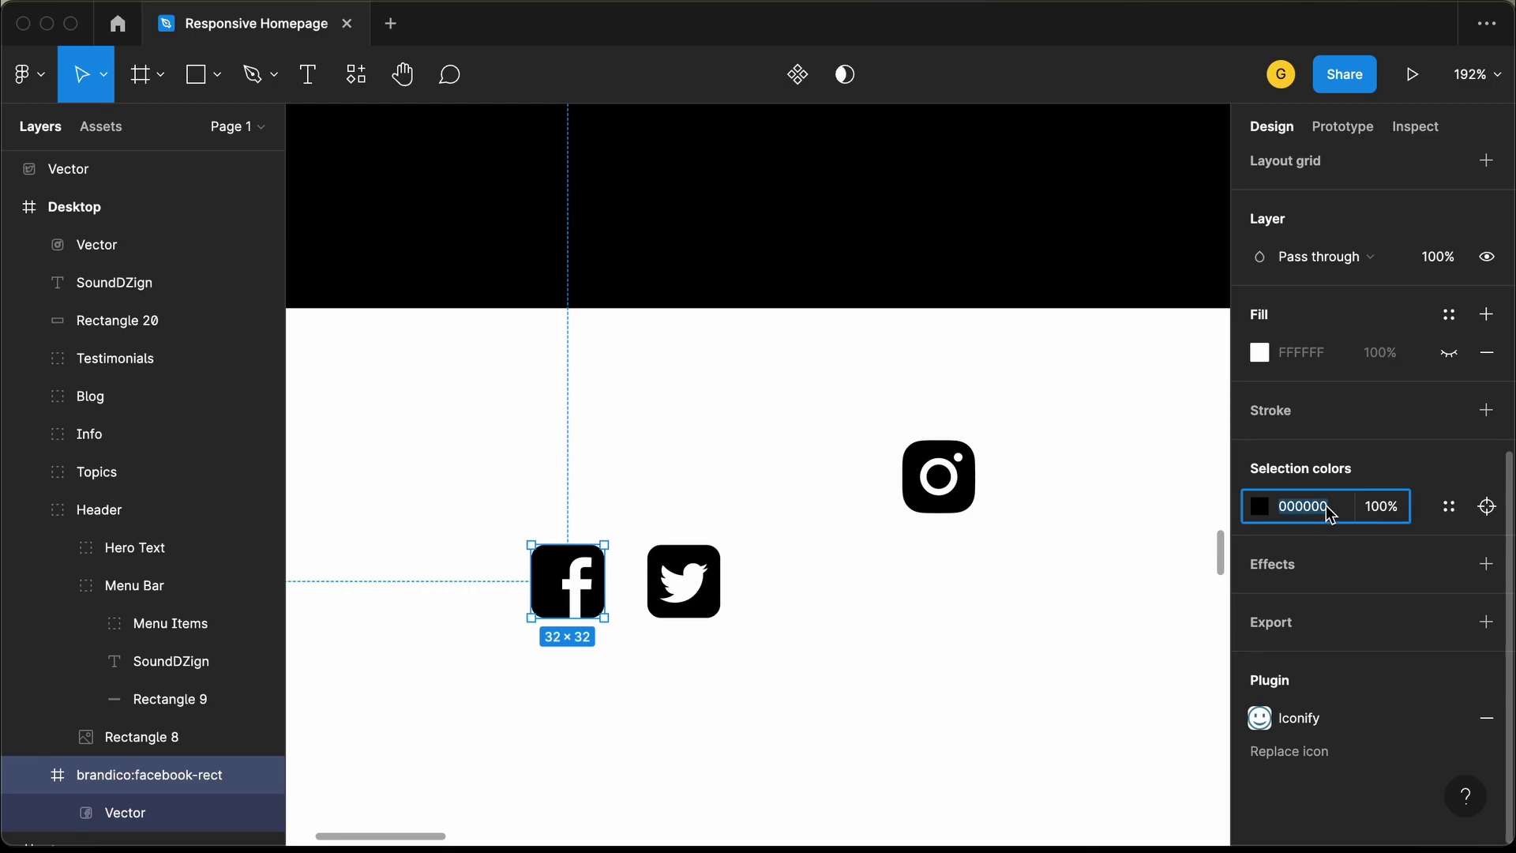
text(4267b2)
key(Return)
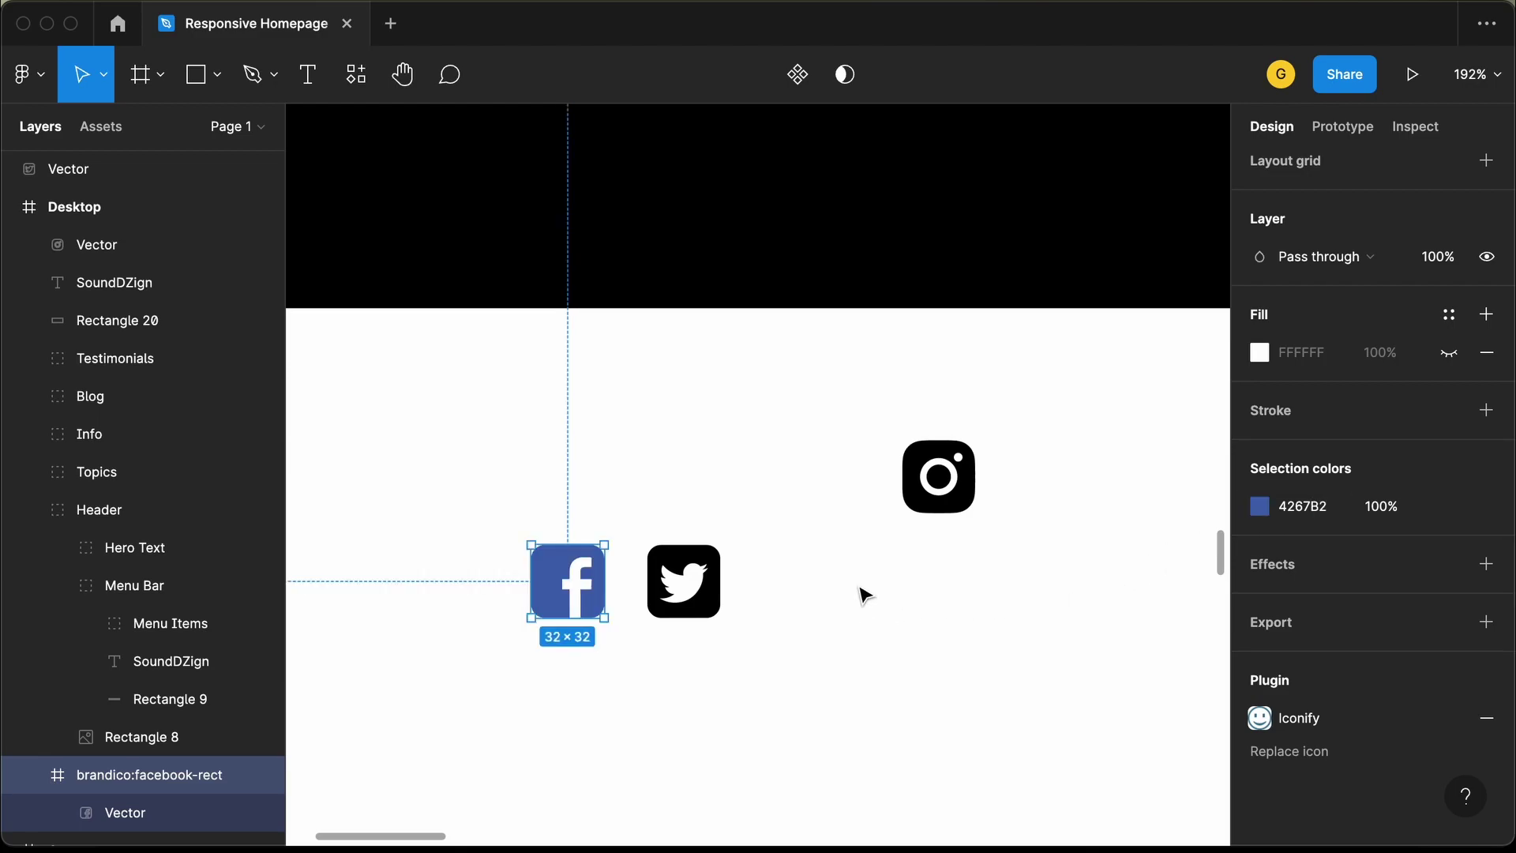
Colour the Twitter icon blue 1DA1F2
click(713, 600)
click(1304, 498)
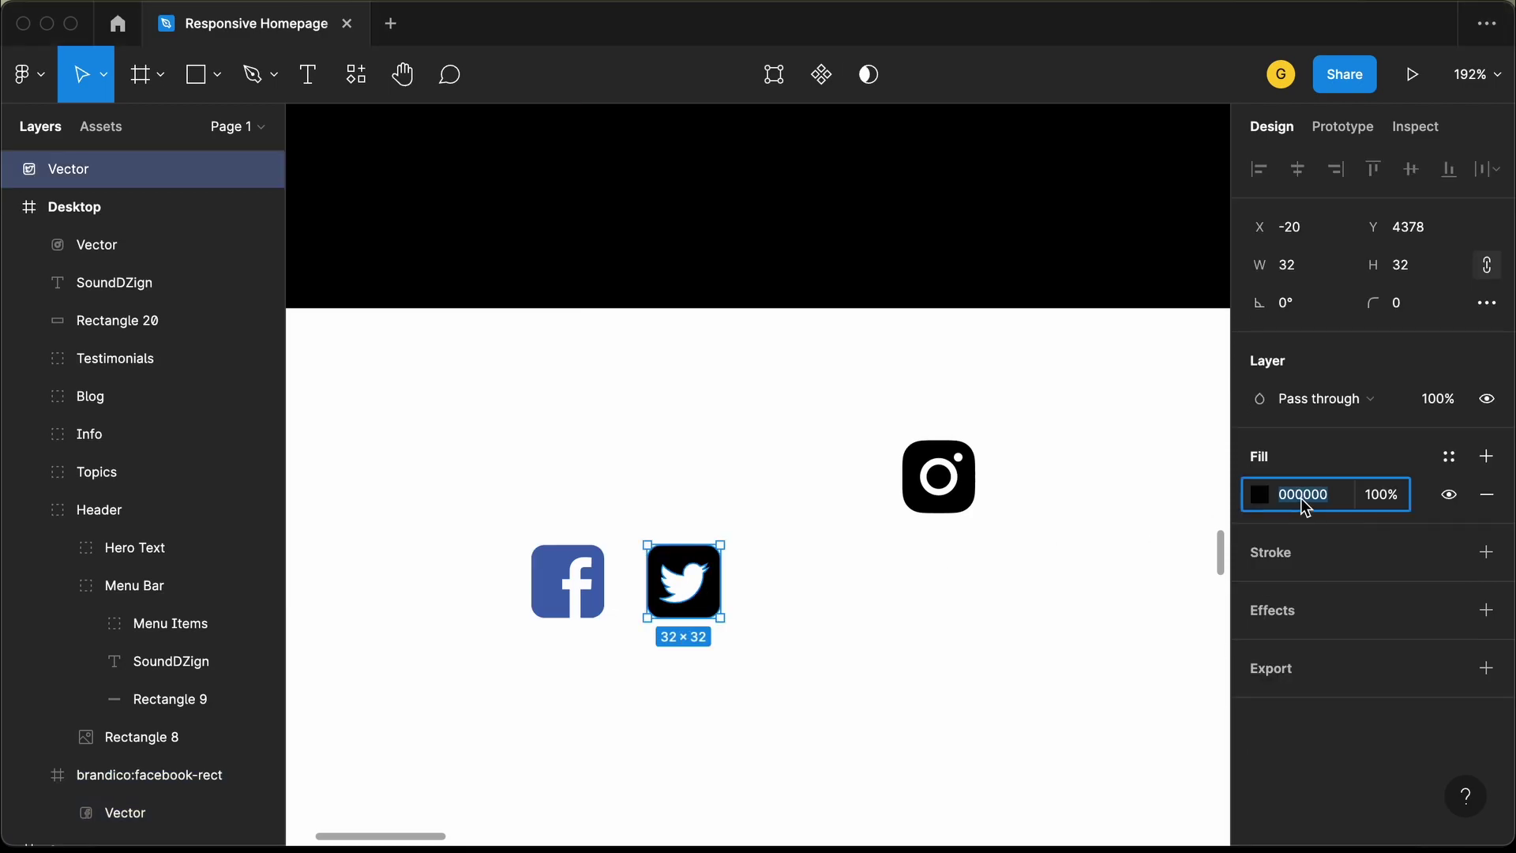
text(1da1f2)
key(Return)
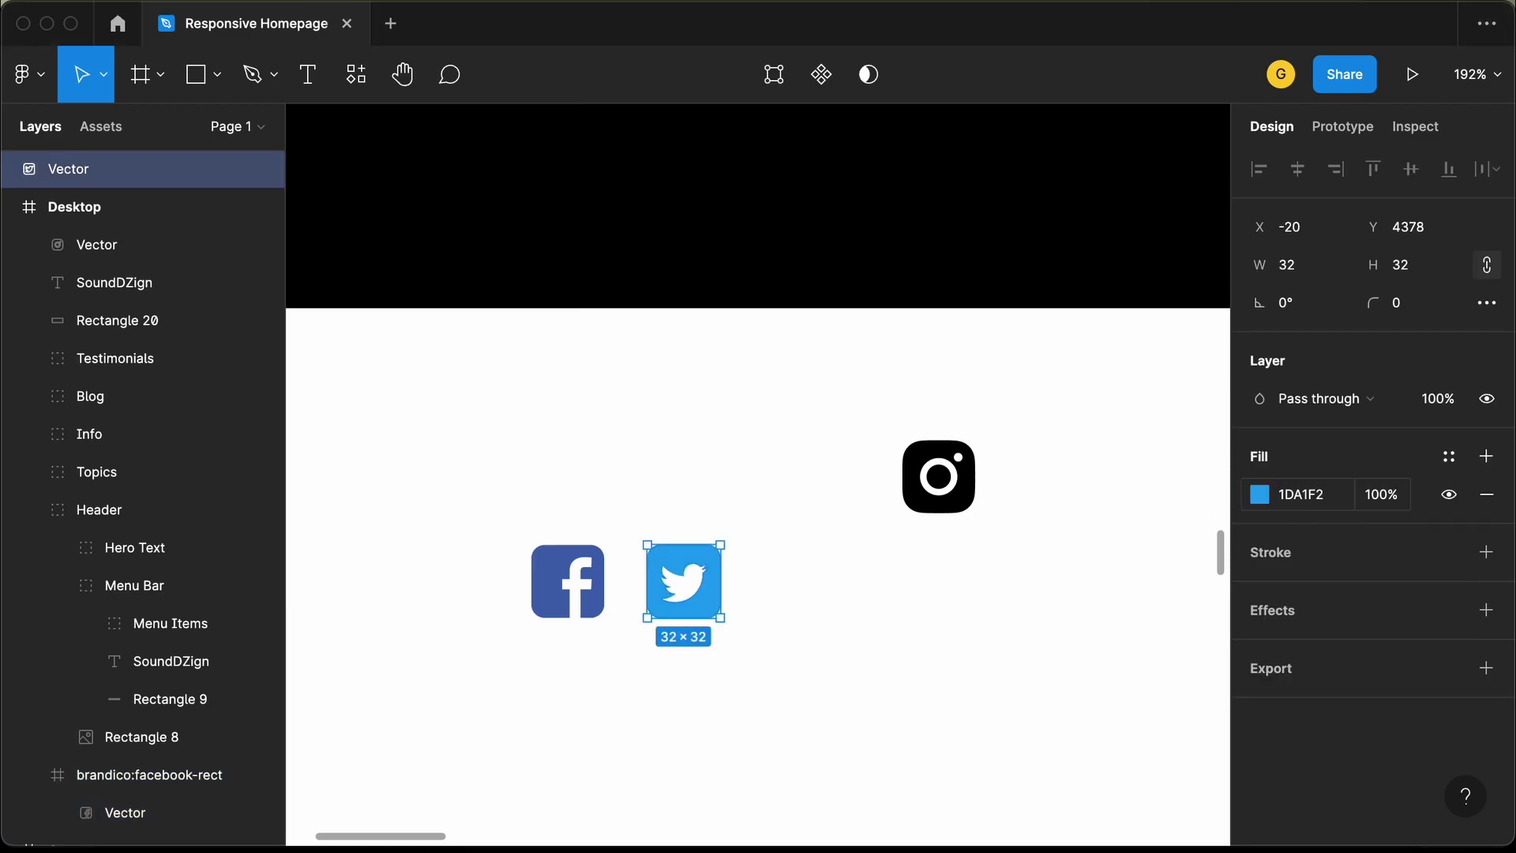
Colour the Instagram icon pink E1306C and line it up beside Twitter
click(934, 484)
scroll(1340, 633, down, 2)
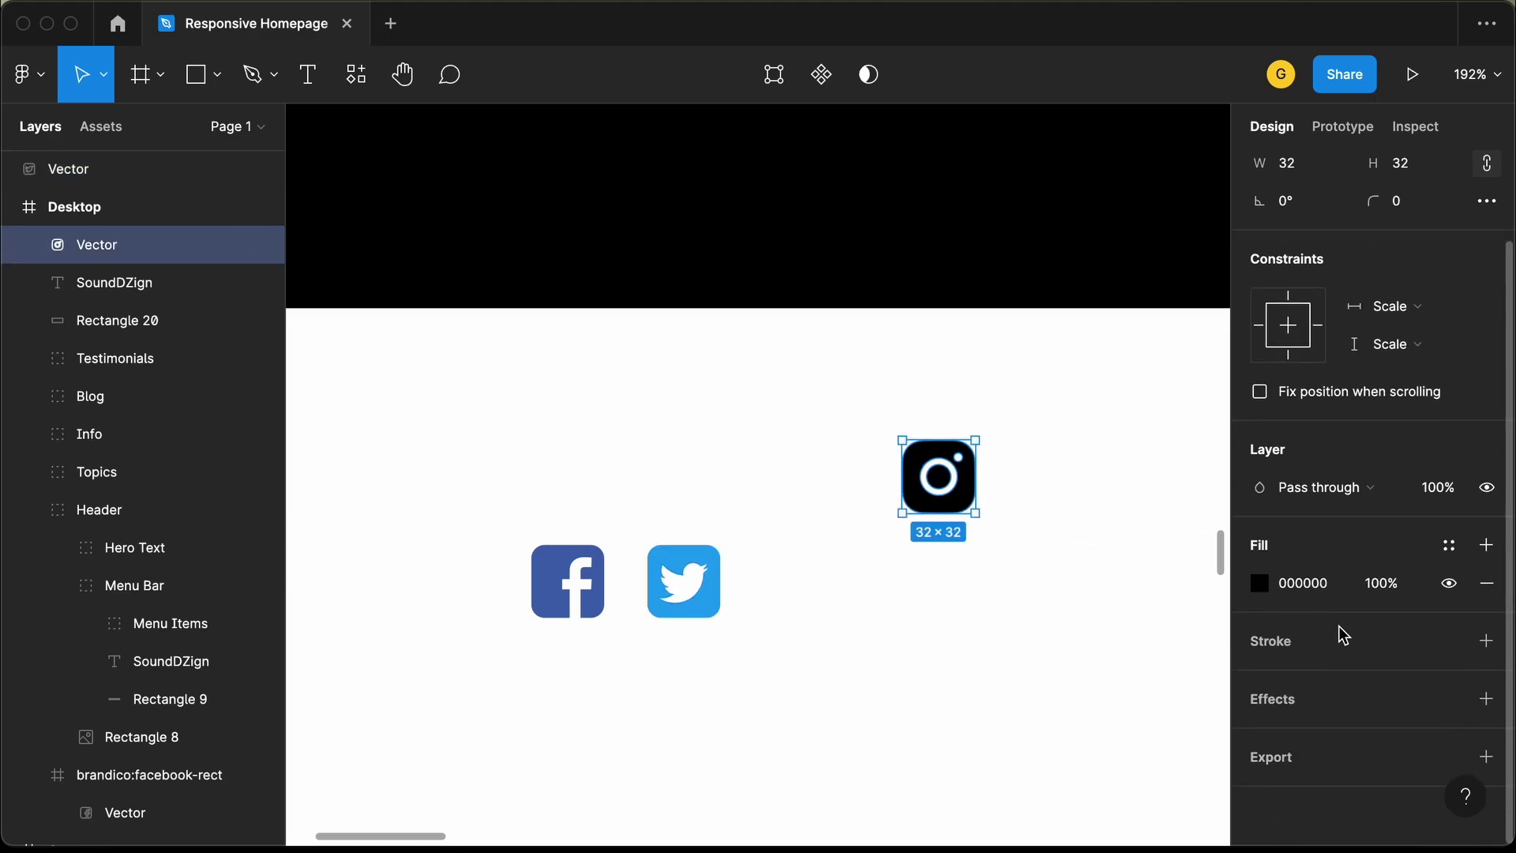
click(1316, 591)
text(e13)
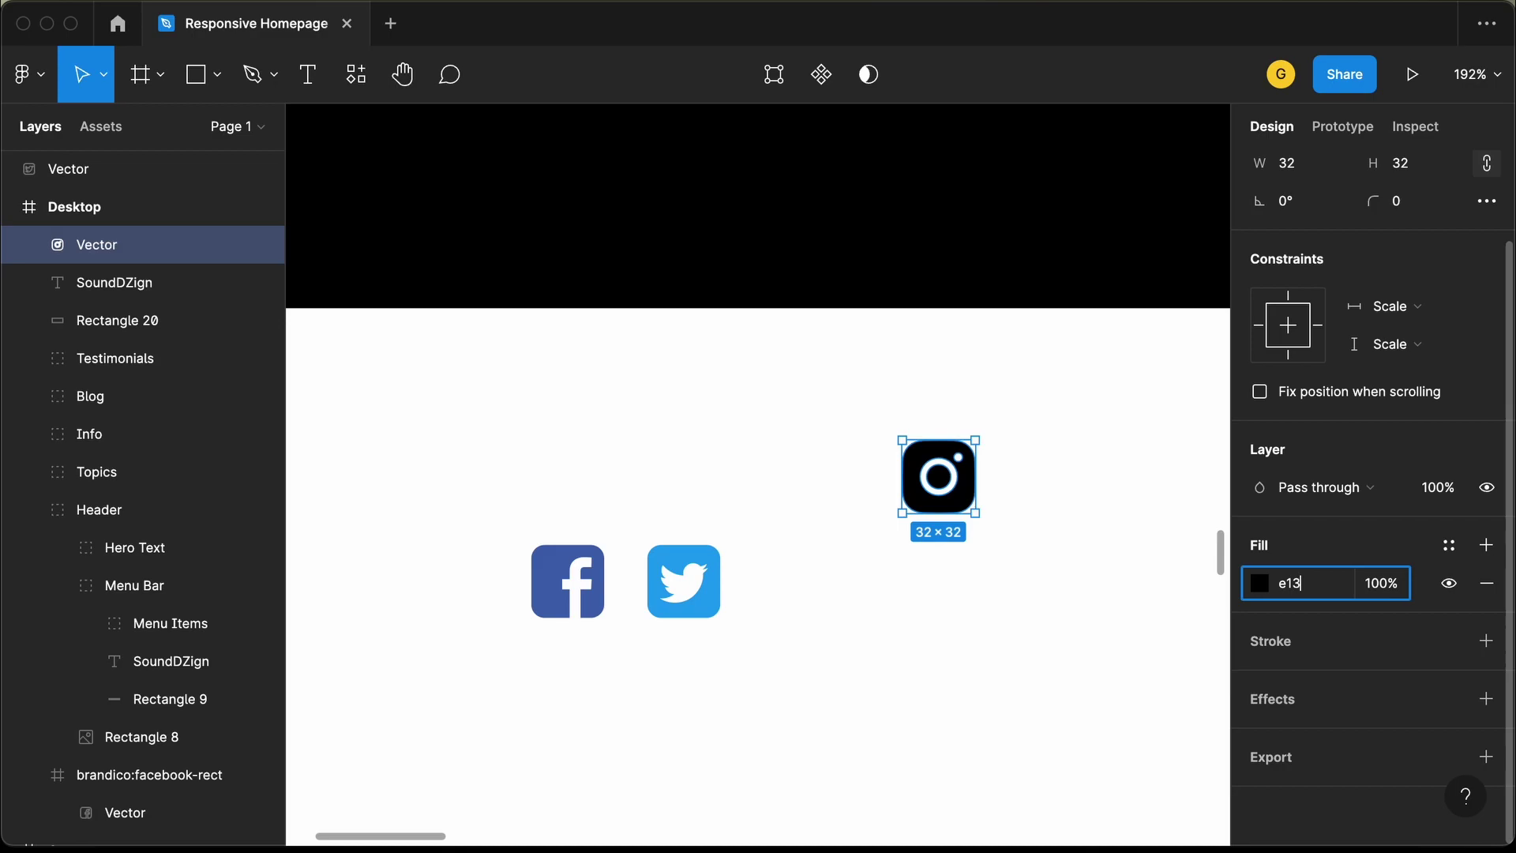
text(06C)
key(Return)
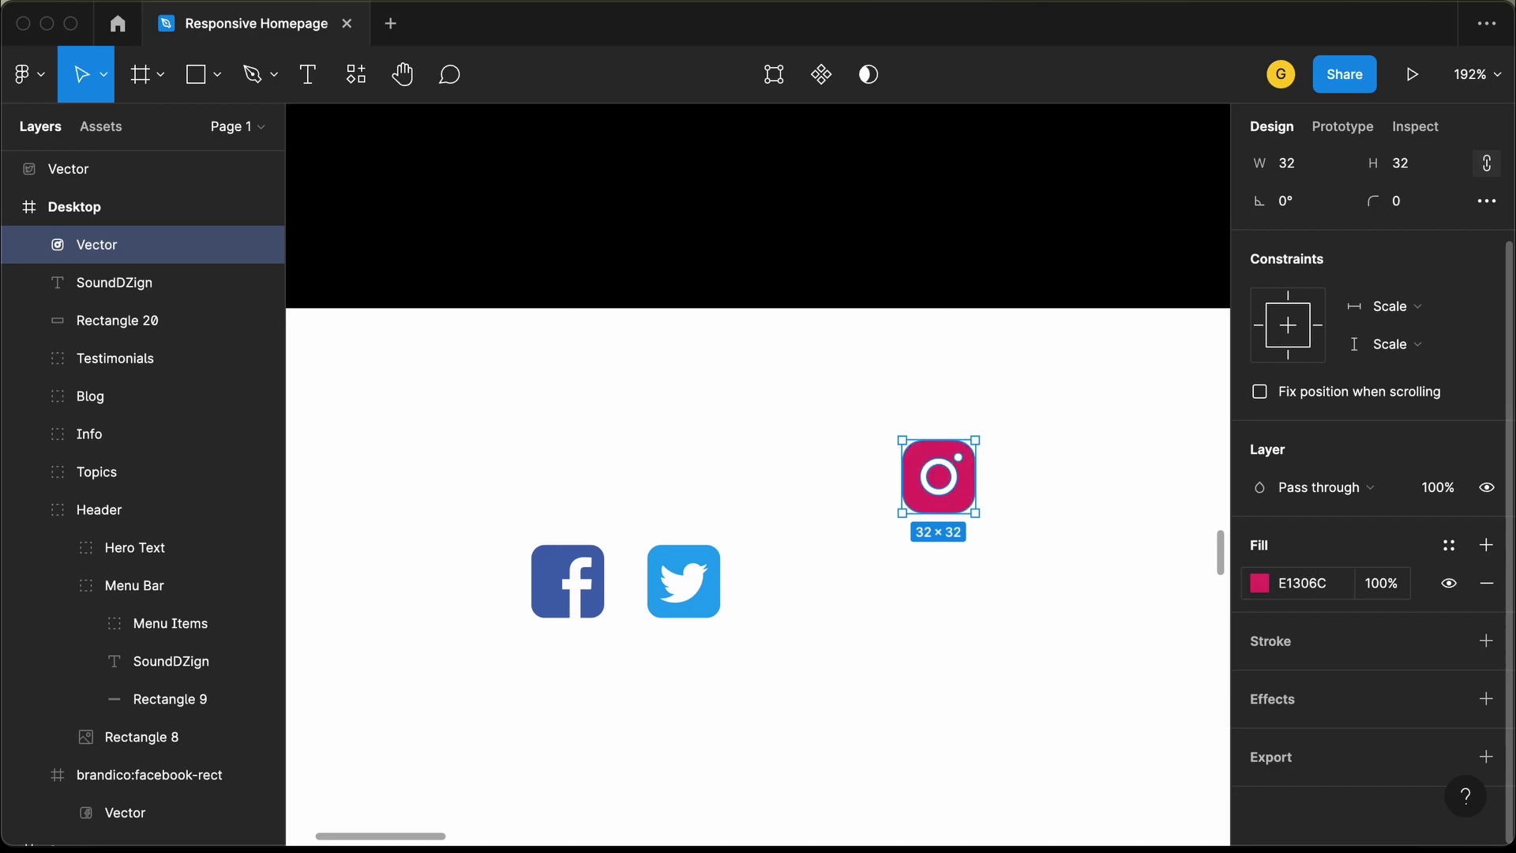
drag(921, 486, 792, 584)
key(Escape)
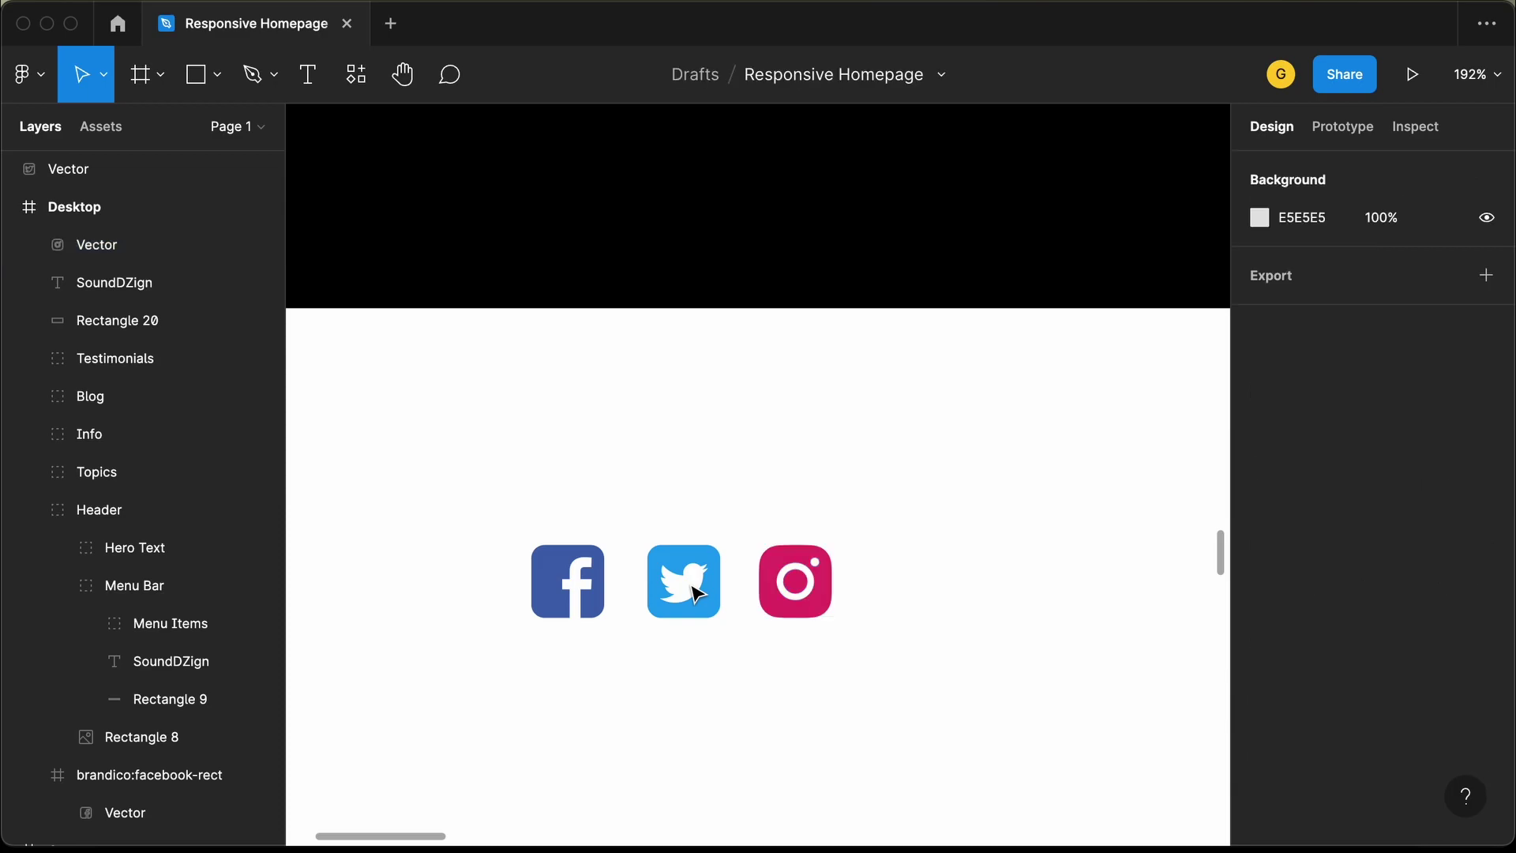
Move the Twitter vector layer into the Desktop frame
scroll(158, 466, down, 2)
scroll(158, 465, up, 2)
click(679, 572)
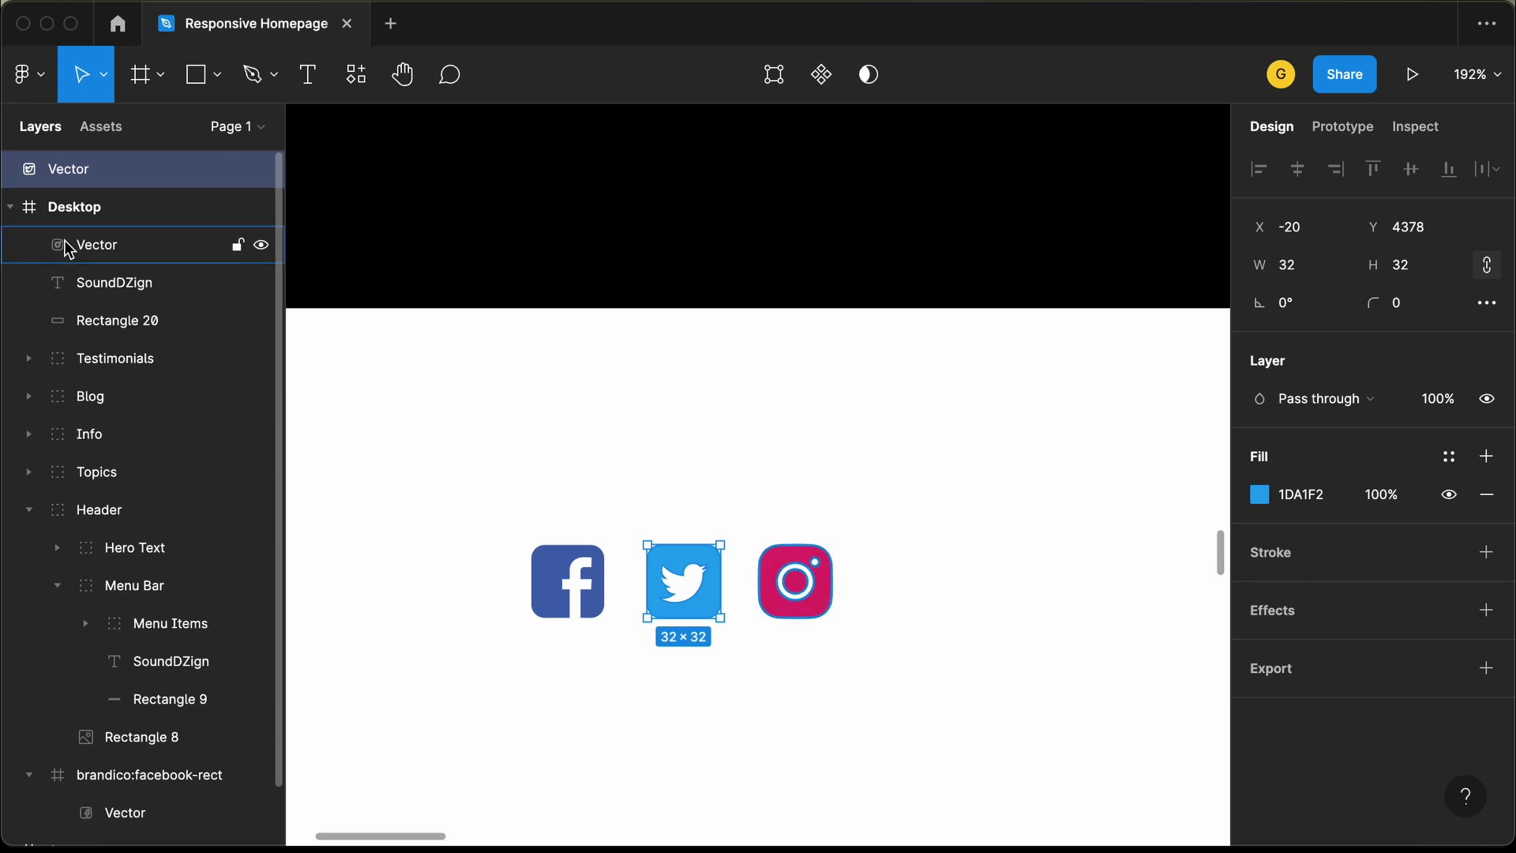
drag(97, 191, 95, 213)
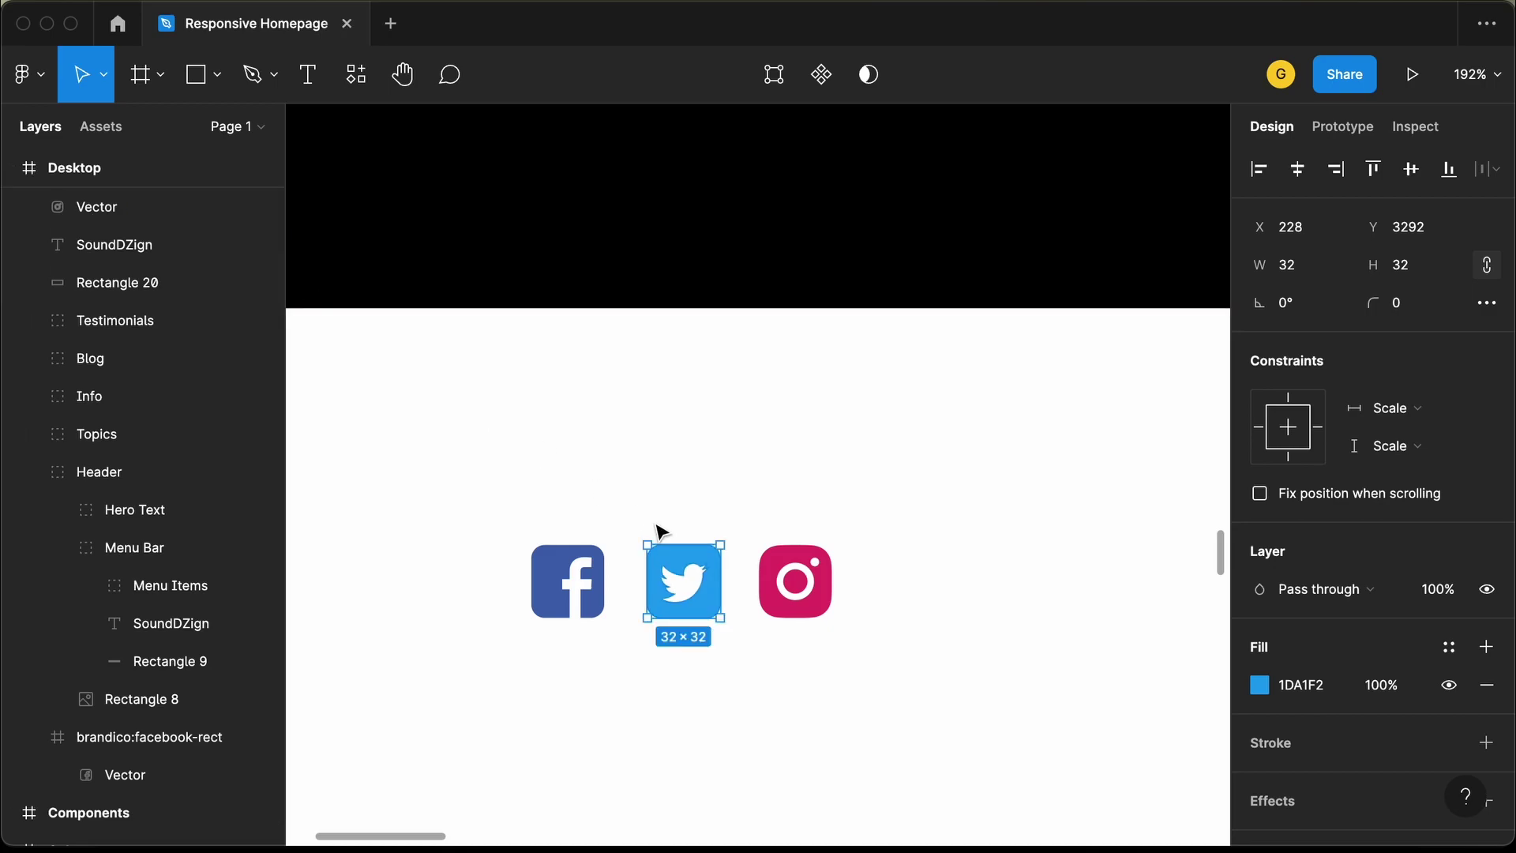
Rename the Instagram vector layer to 'Instagram Logo'
click(136, 214)
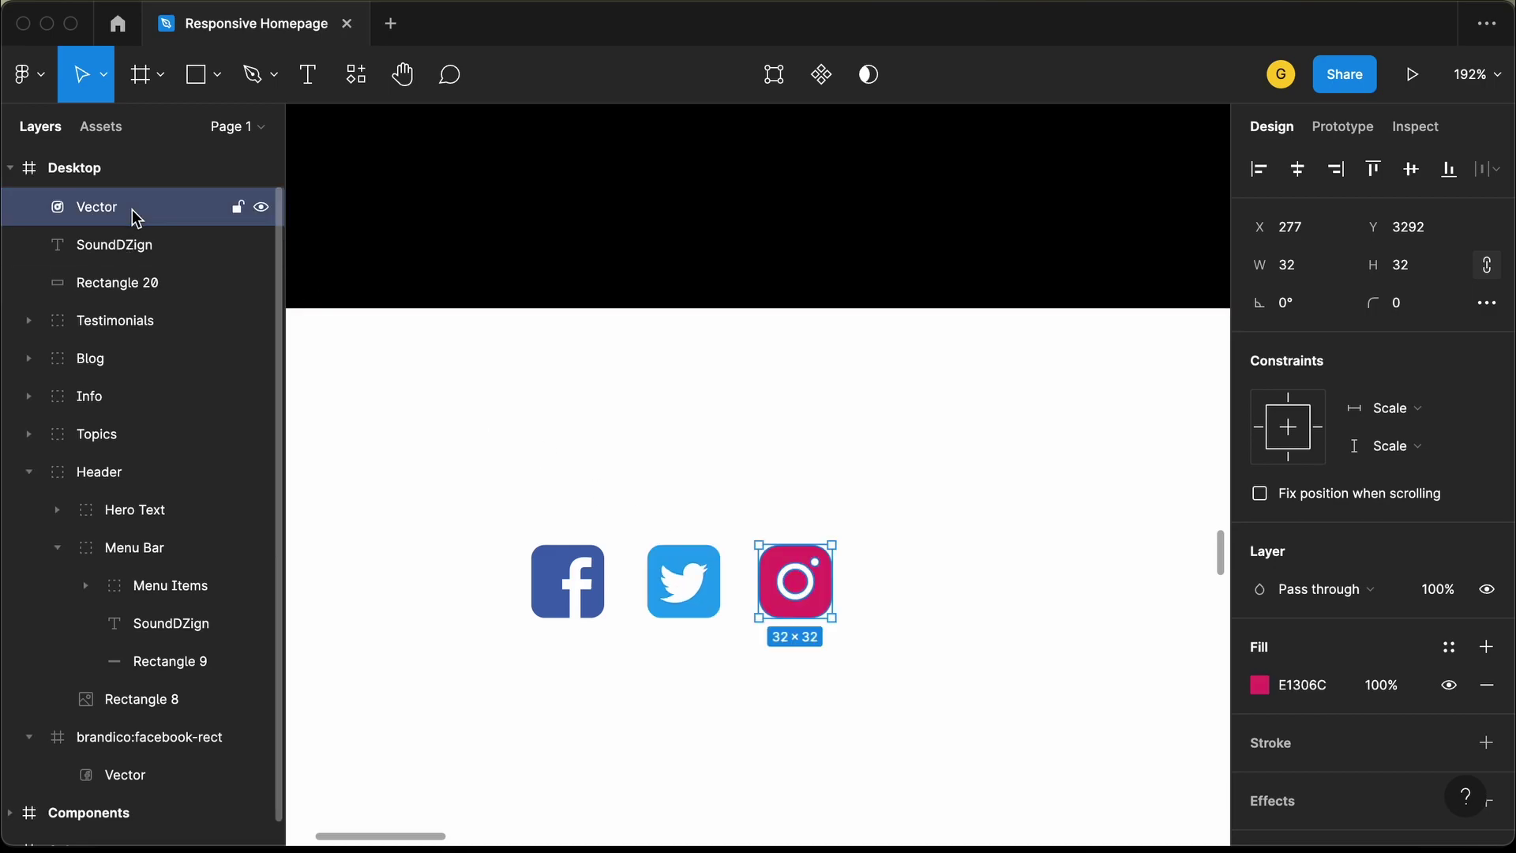
double_click(132, 211)
key(BackSpace)
text(In)
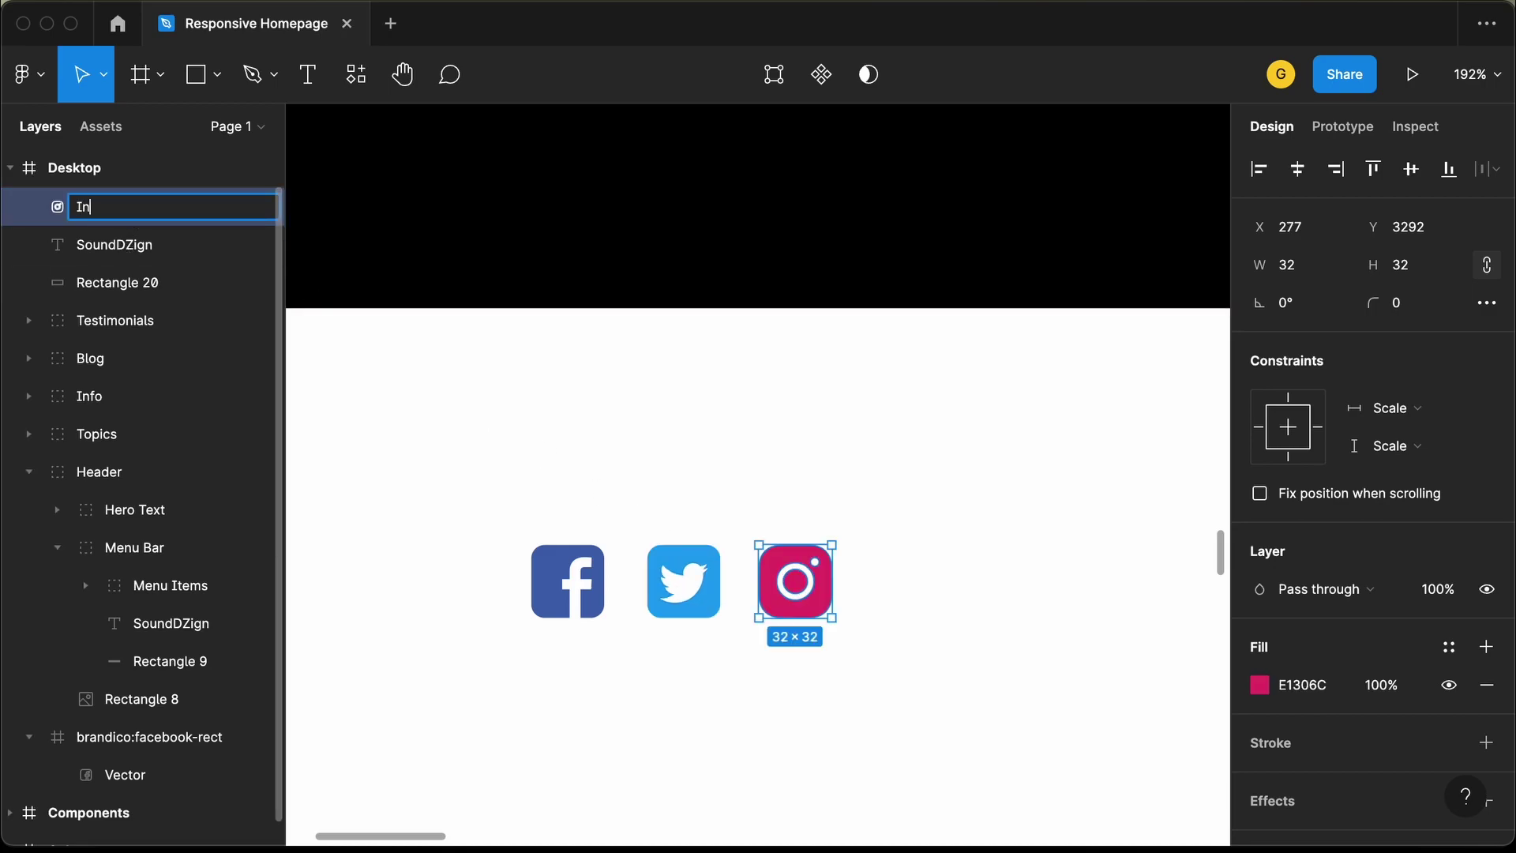
text(stagram Logo)
key(Return)
Pull the Facebook vector out, delete the empty brandico frame, and name it 'Facebook Logo'
click(553, 565)
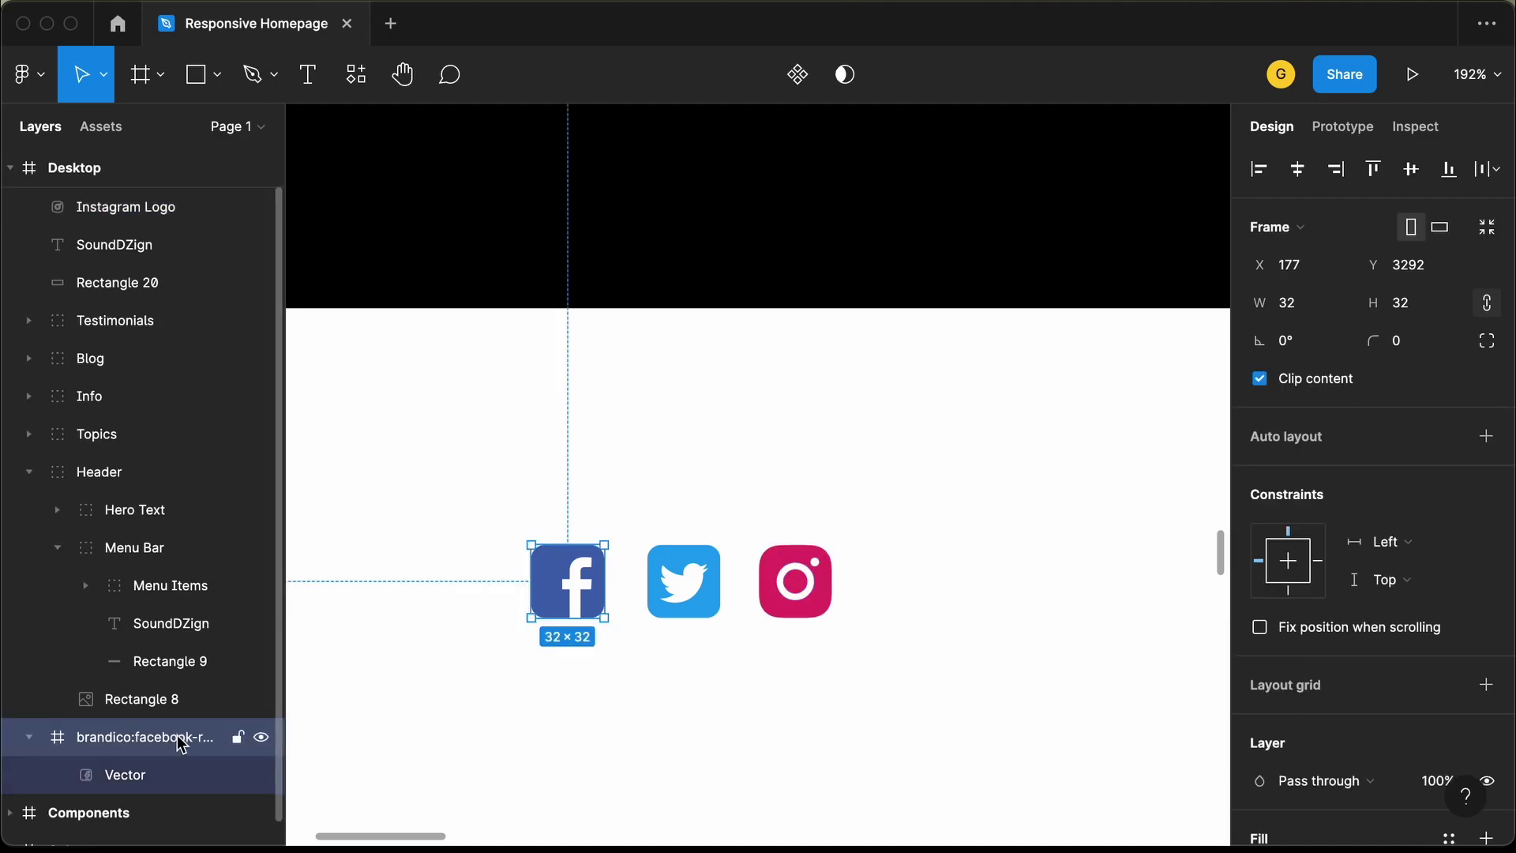
drag(91, 782, 26, 733)
click(94, 784)
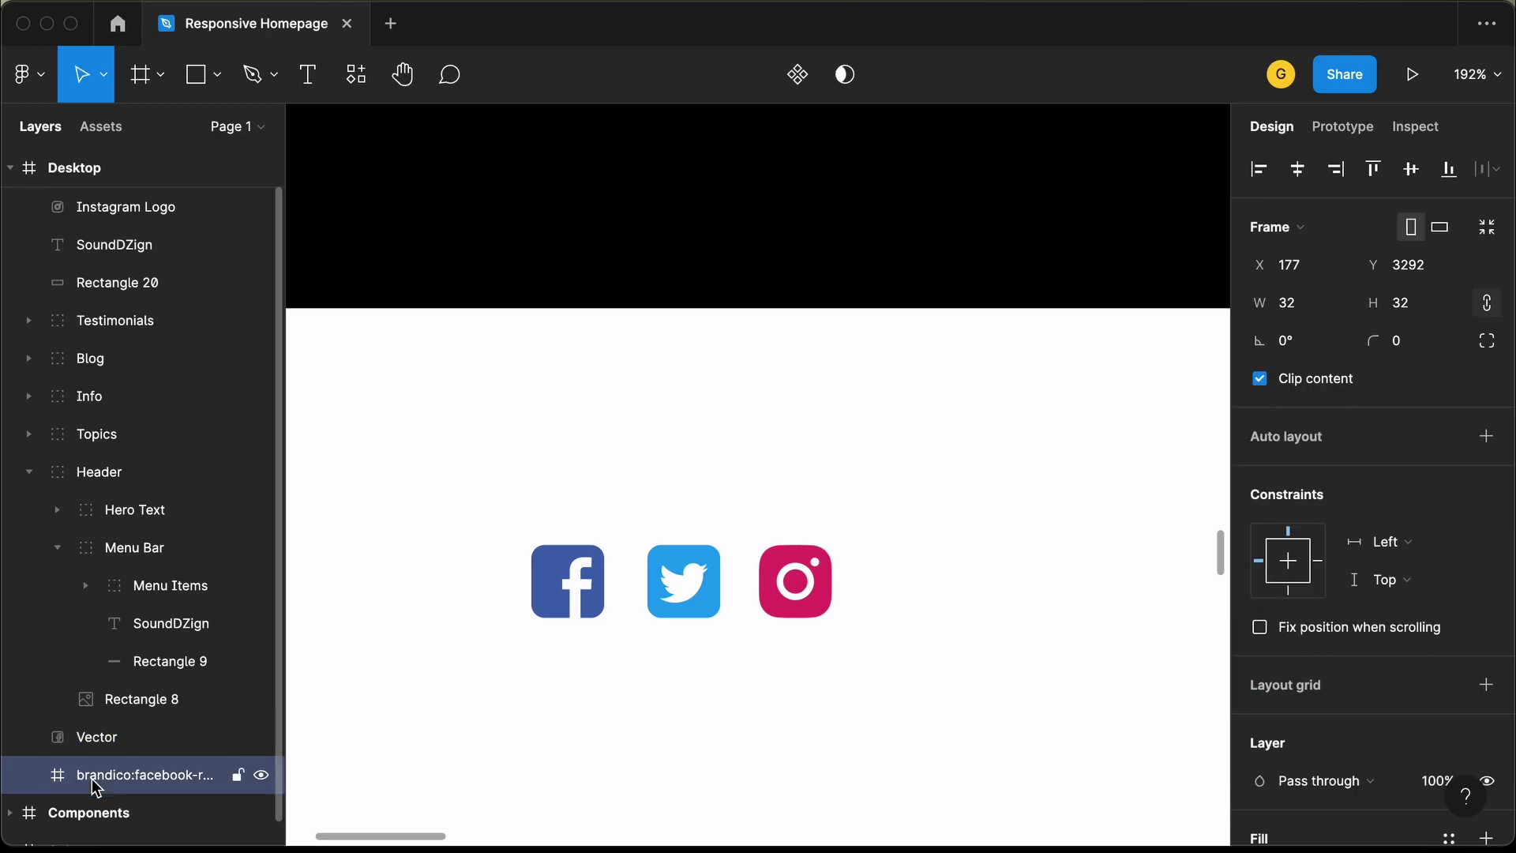
key(Delete)
click(129, 748)
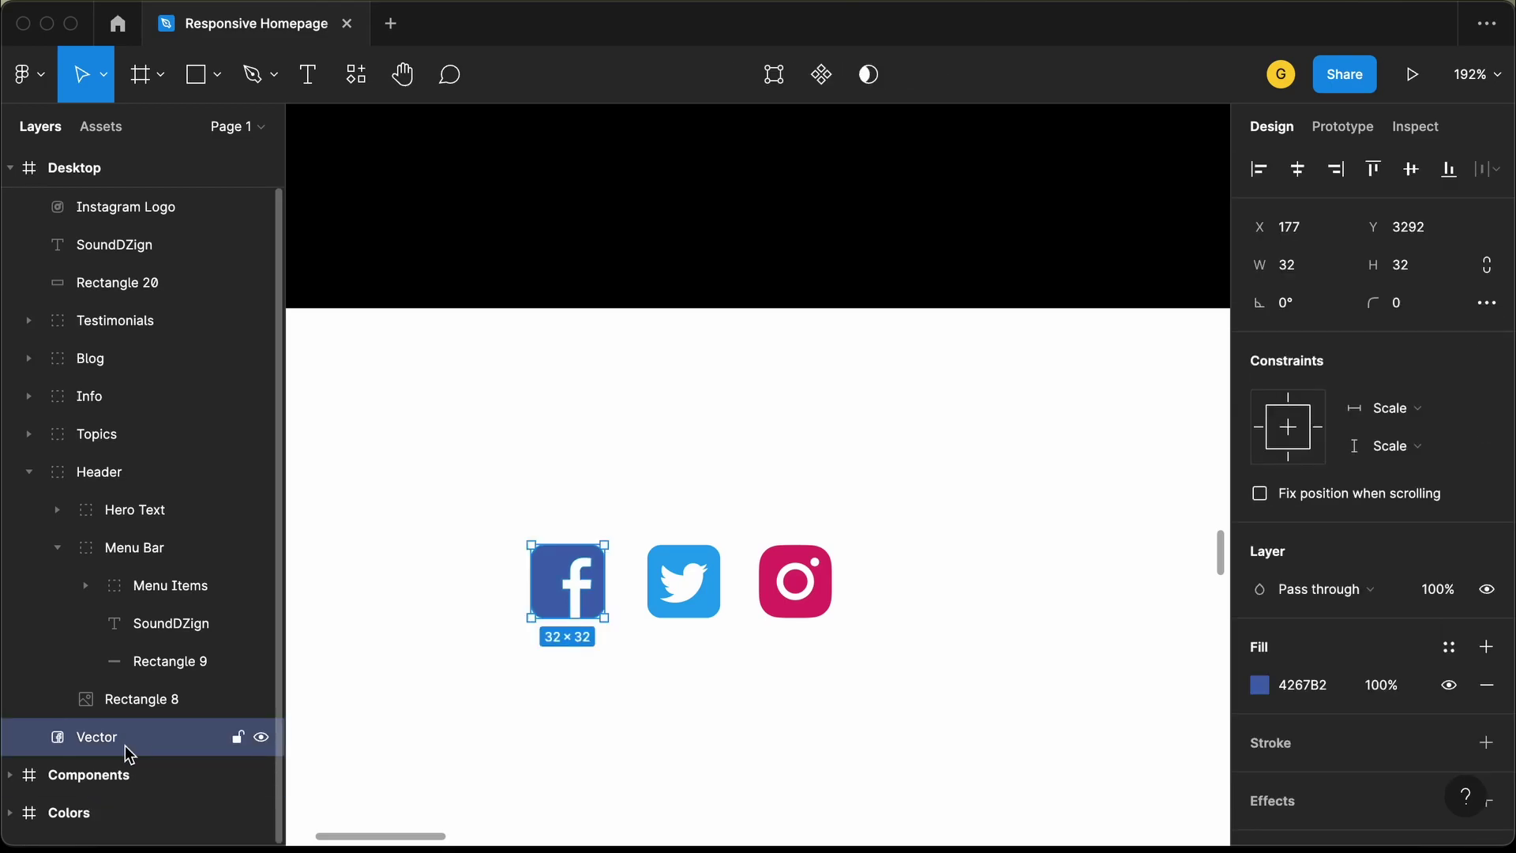
double_click(96, 736)
text(Facebook Logo)
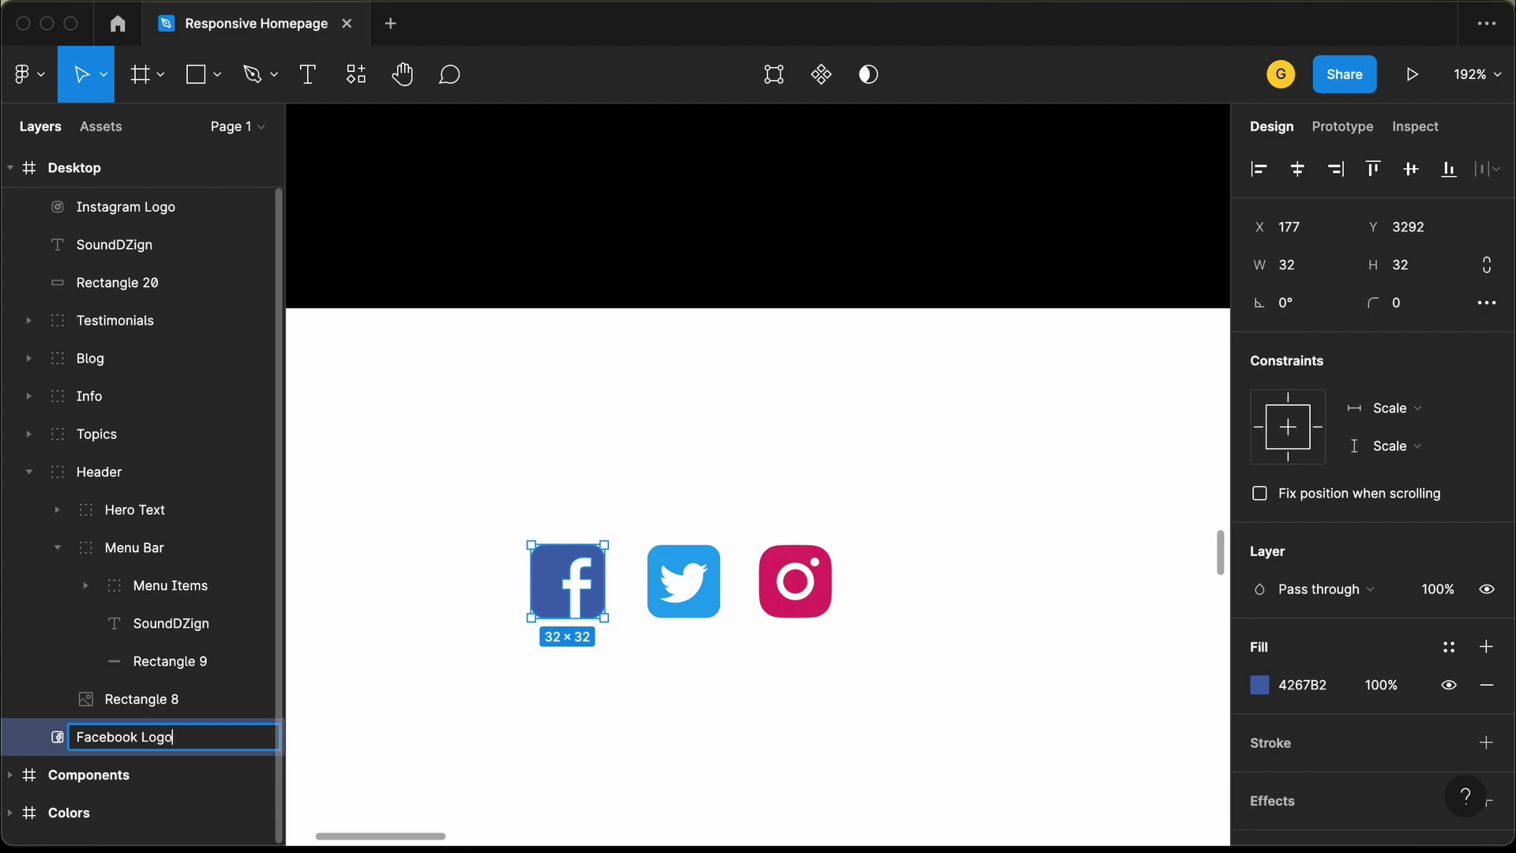
key(Return)
Rename the Twitter vector layer to 'Twitter Logo'
click(684, 577)
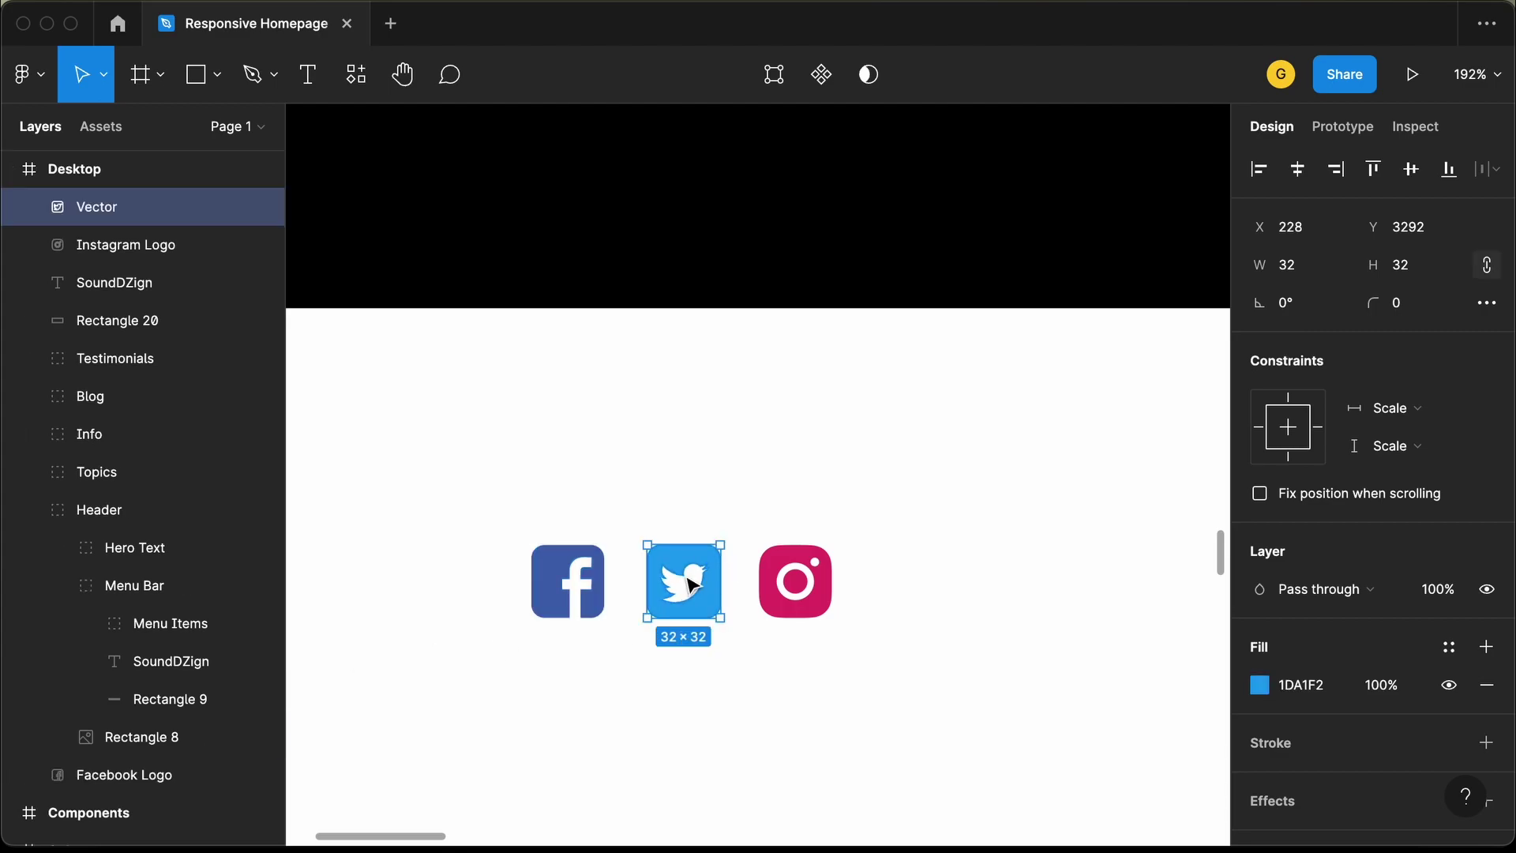
double_click(129, 215)
text(T)
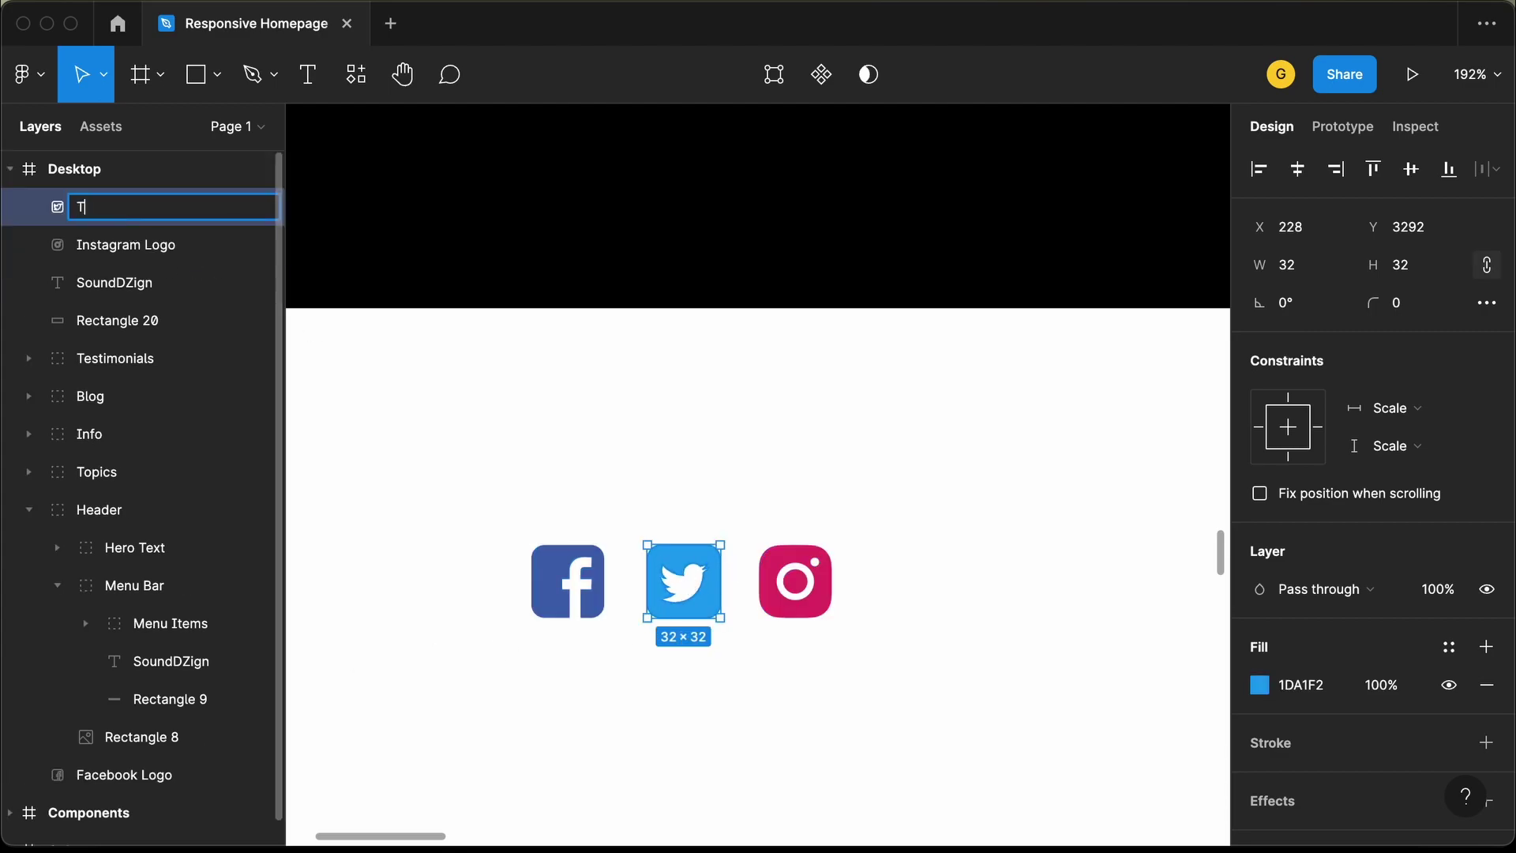
text(witter Logo)
key(Return)
Even out 16 px gaps between the three icons and select them all
click(567, 580)
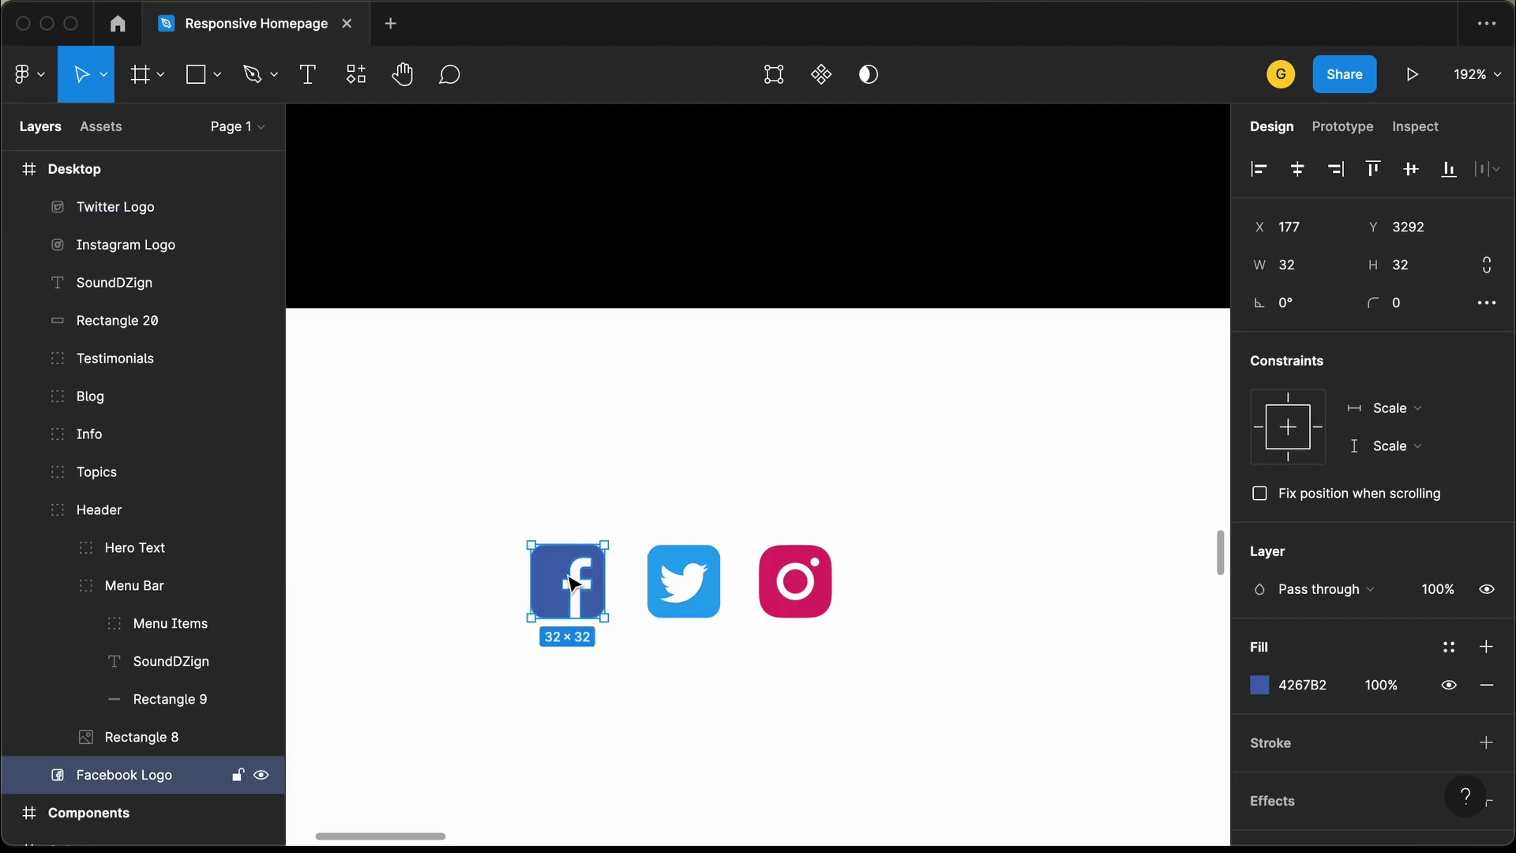
key(alt)
key(Left)
key(Left)
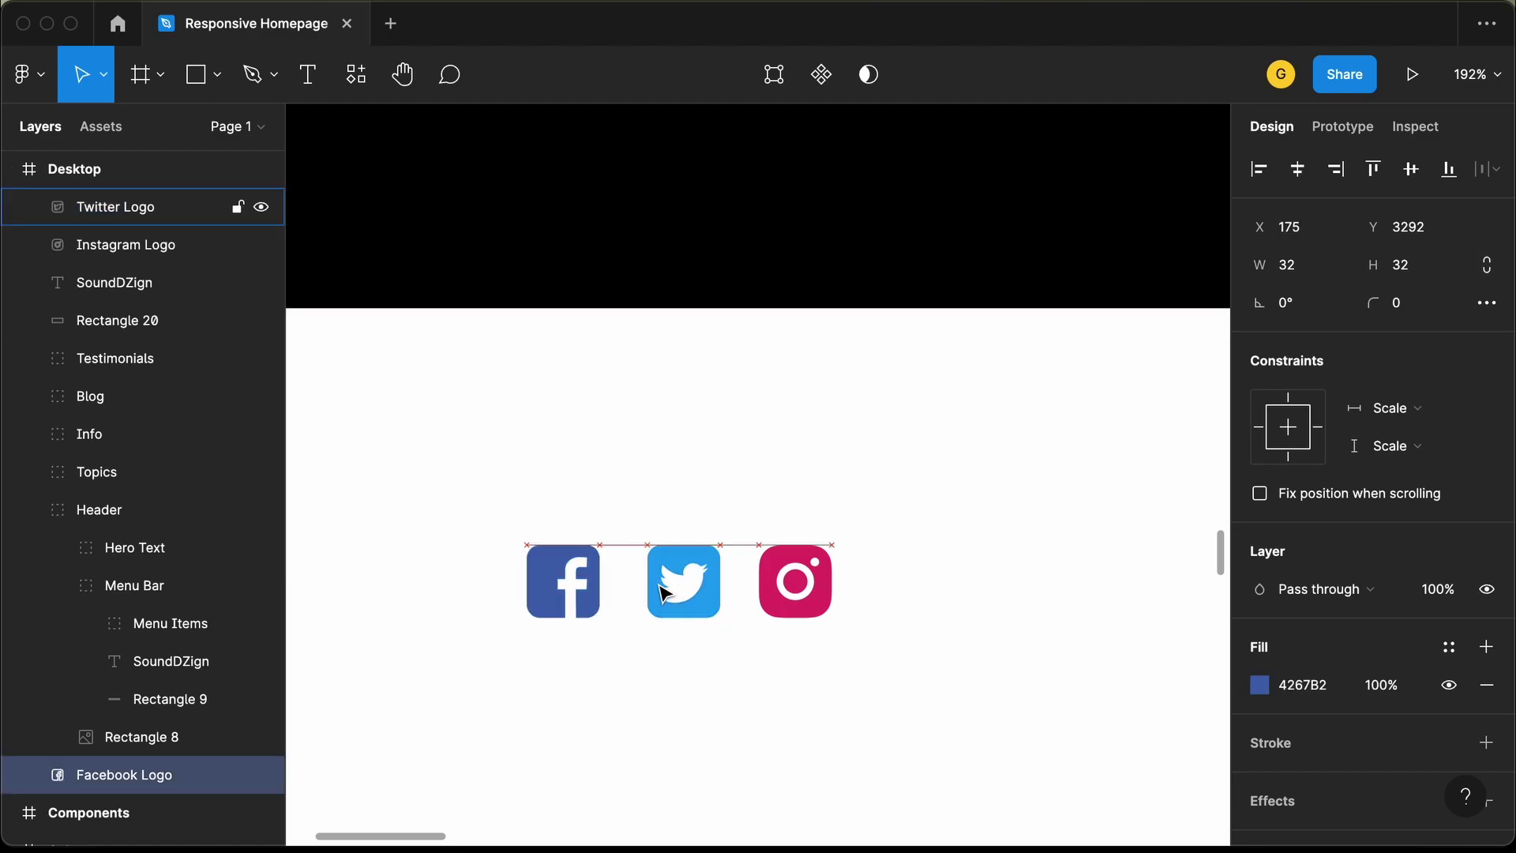
key(Right)
key(Right)
key(Right)
key(Right)
key(Right)
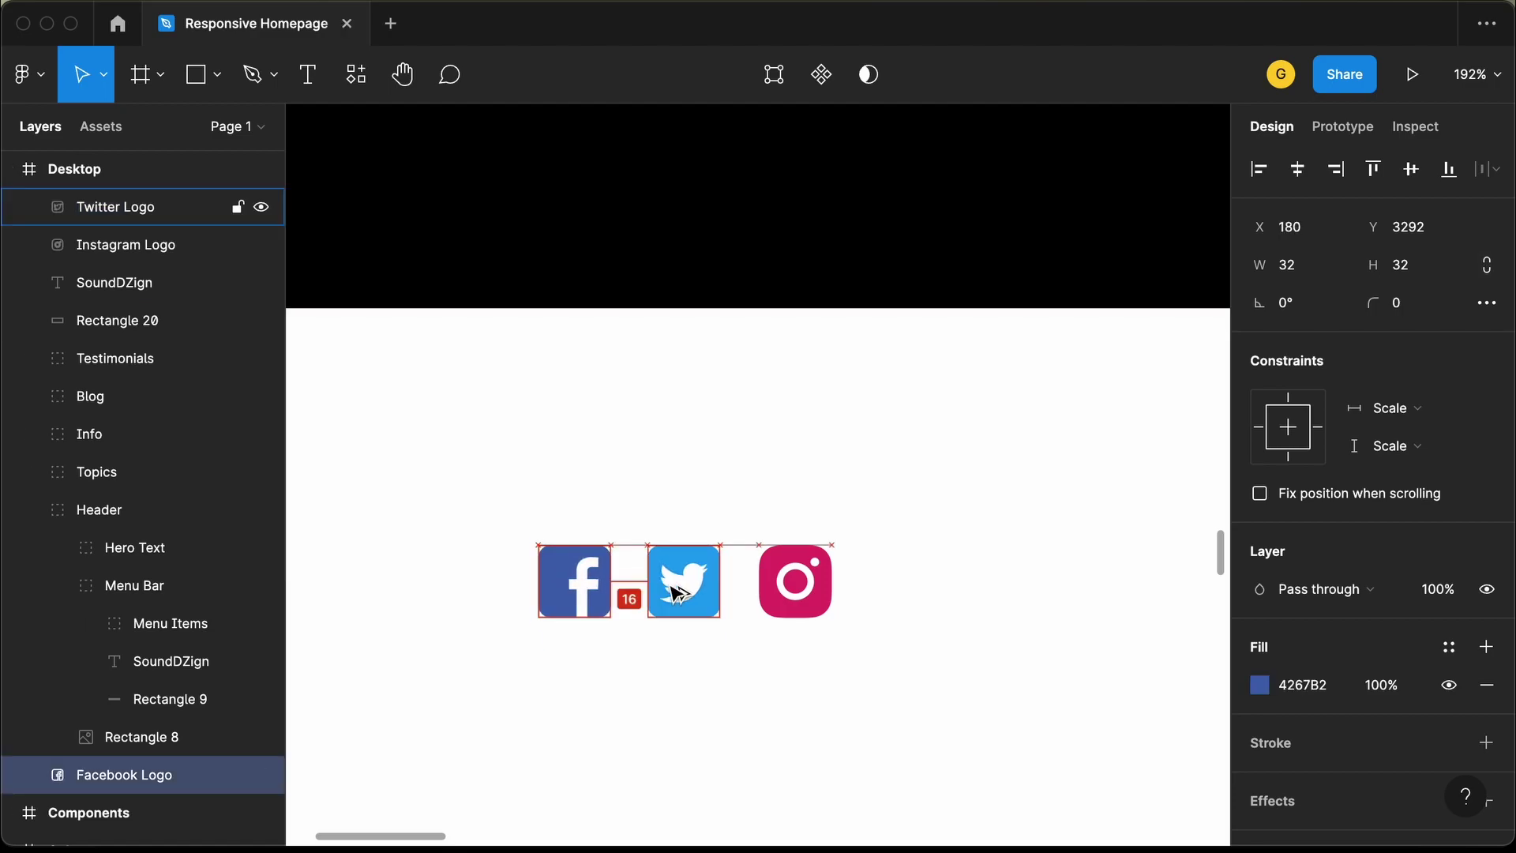
click(778, 588)
key(Left)
key(Left)
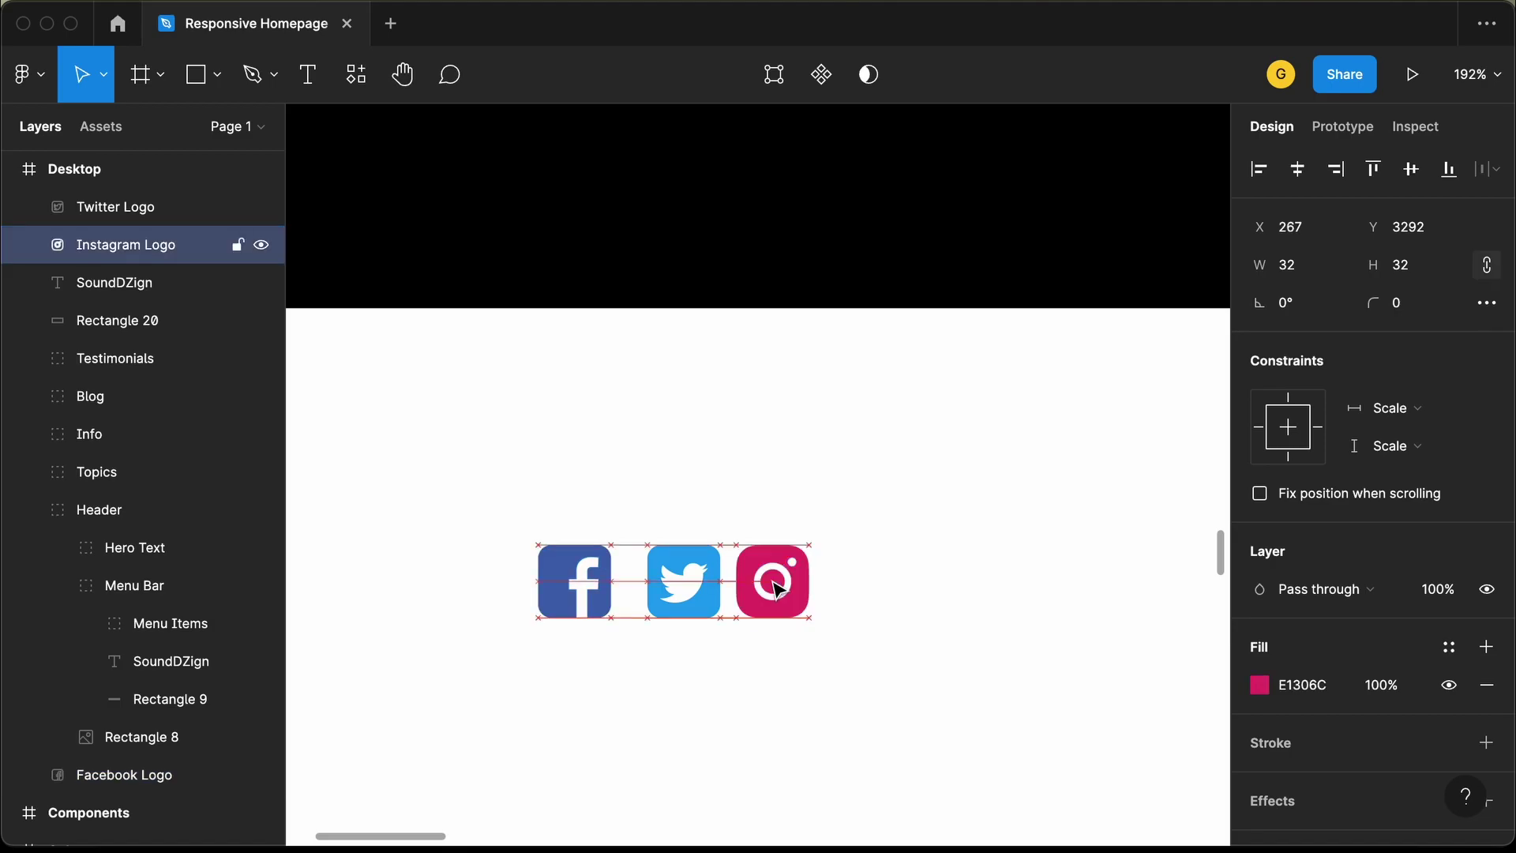
drag(885, 496, 483, 664)
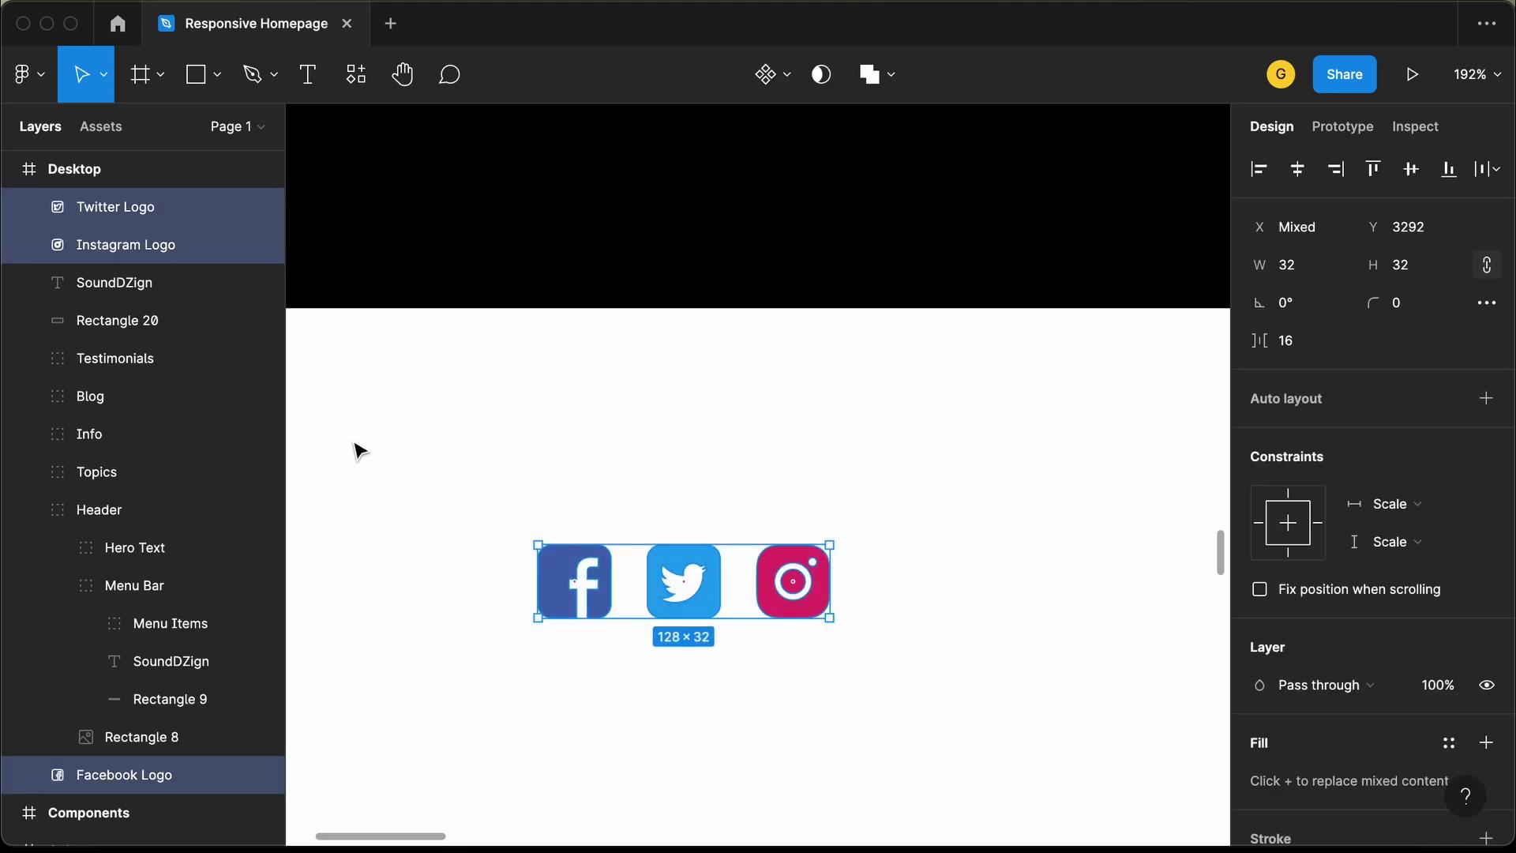
Group the three logos and name the group 'Social icons'
key(super+g)
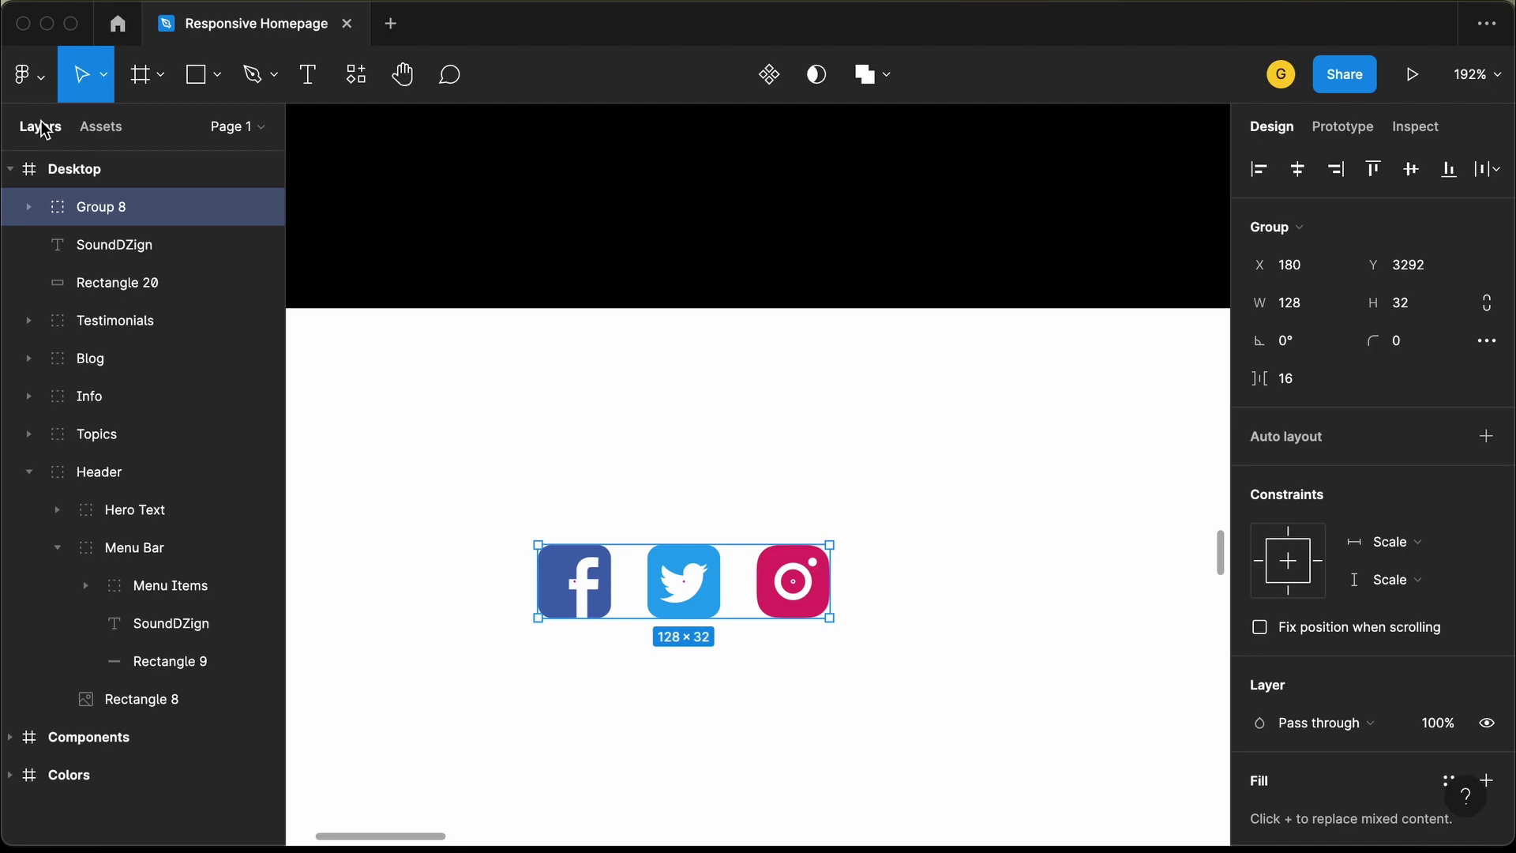
double_click(118, 207)
text(Social i)
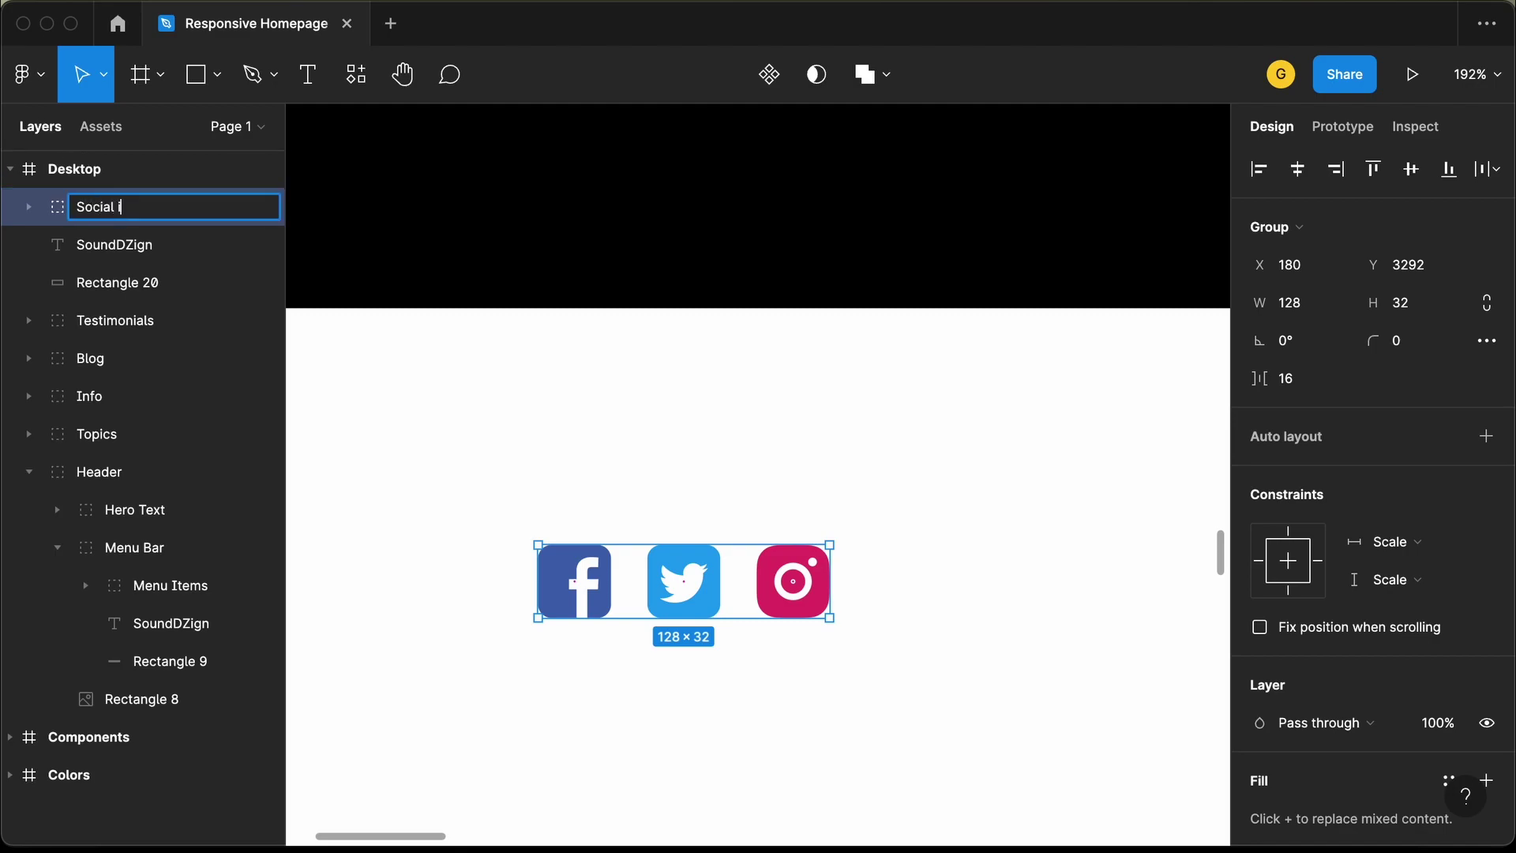
text(cons)
key(Return)
Move the Social icons group into the black footer just beneath SoundDZign
scroll(568, 785, down, 5)
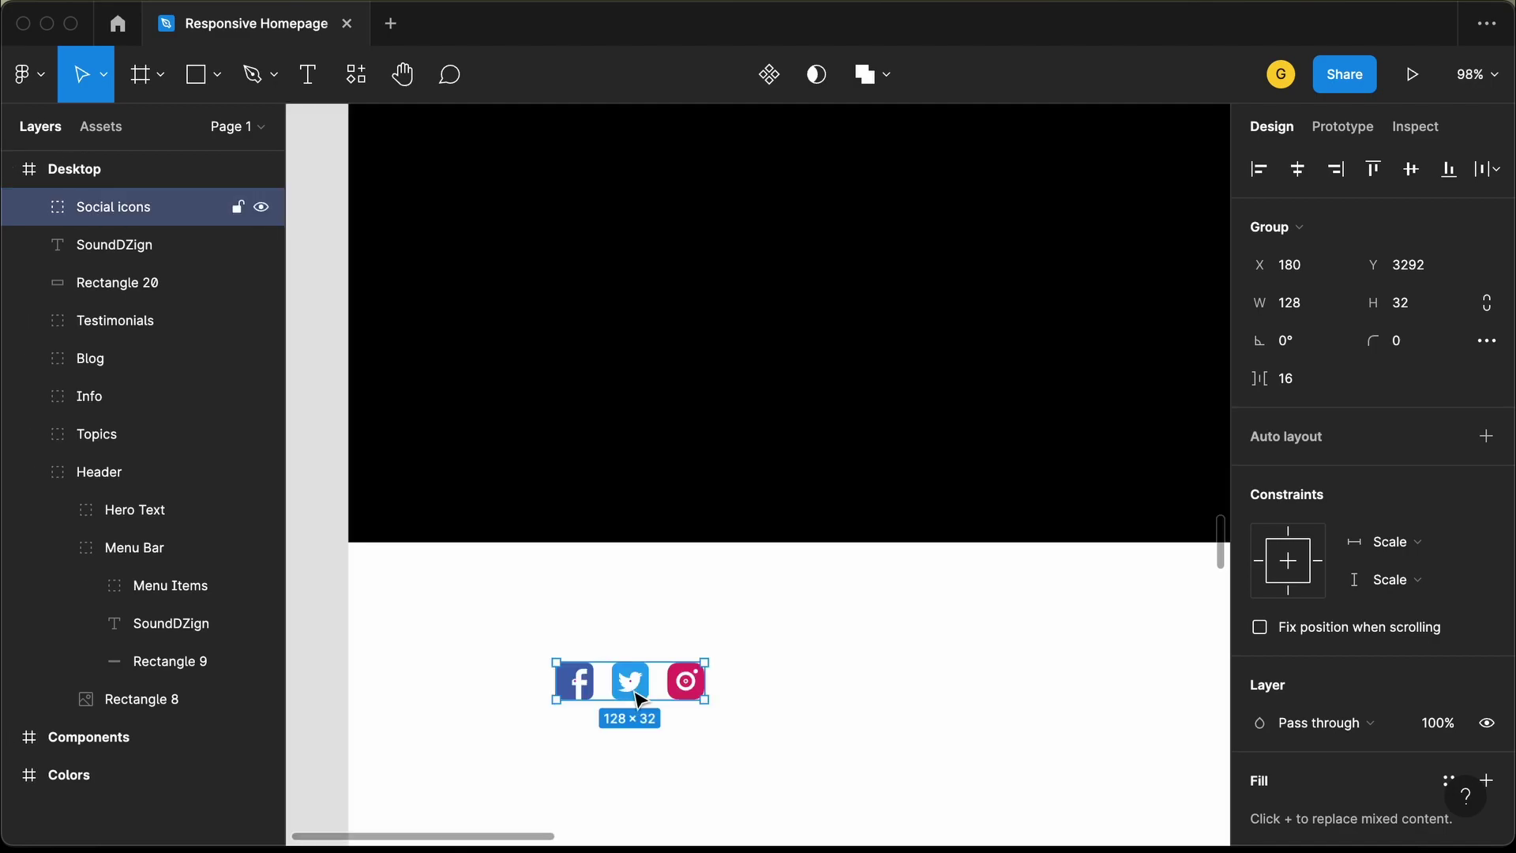
drag(640, 699, 626, 246)
scroll(571, 346, up, 3)
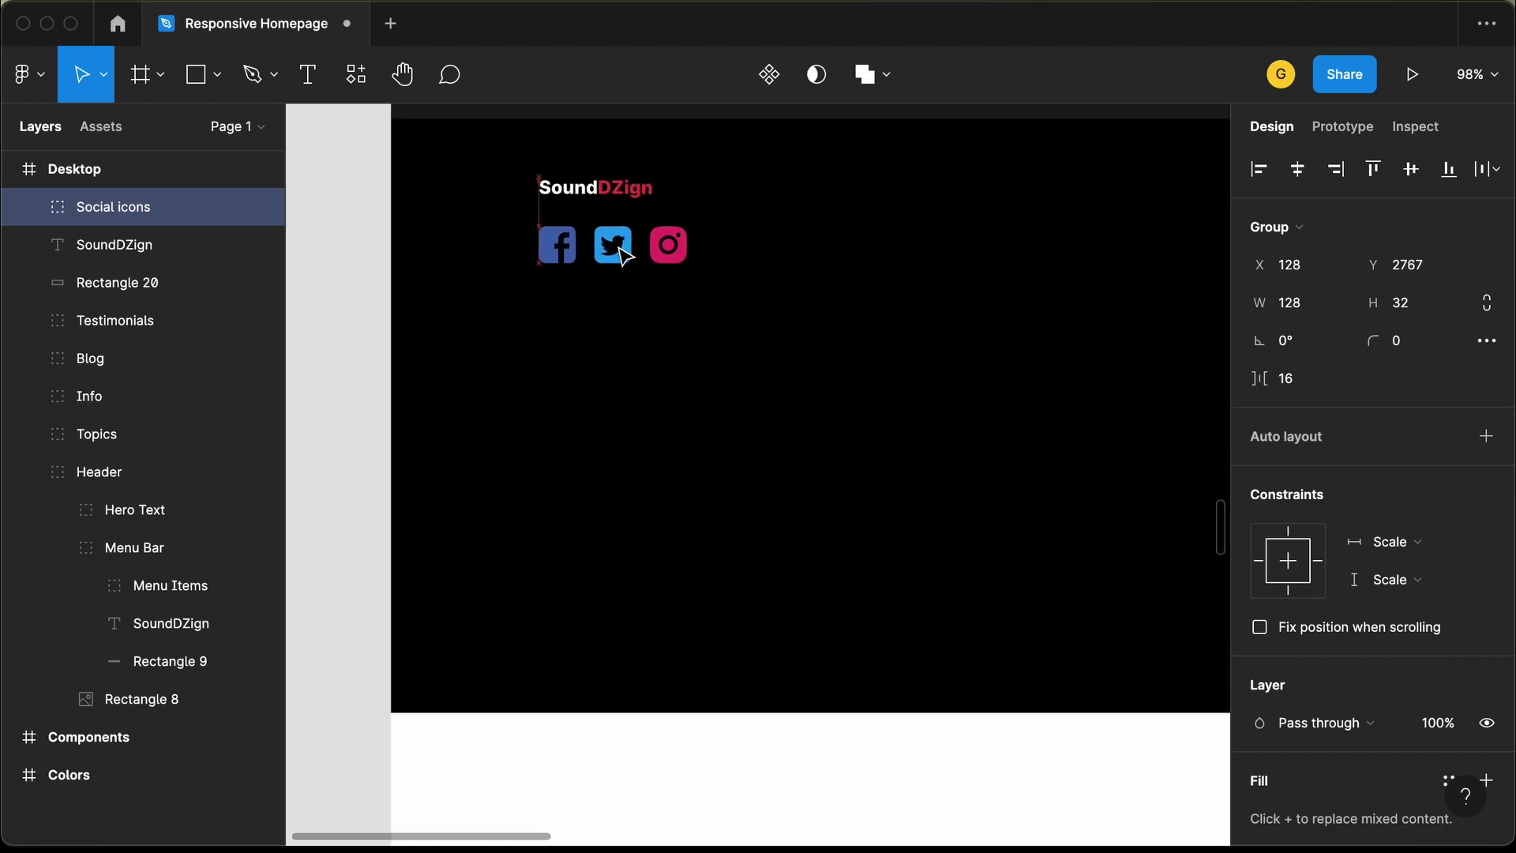
scroll(622, 249, up, 5)
scroll(618, 251, up, 2)
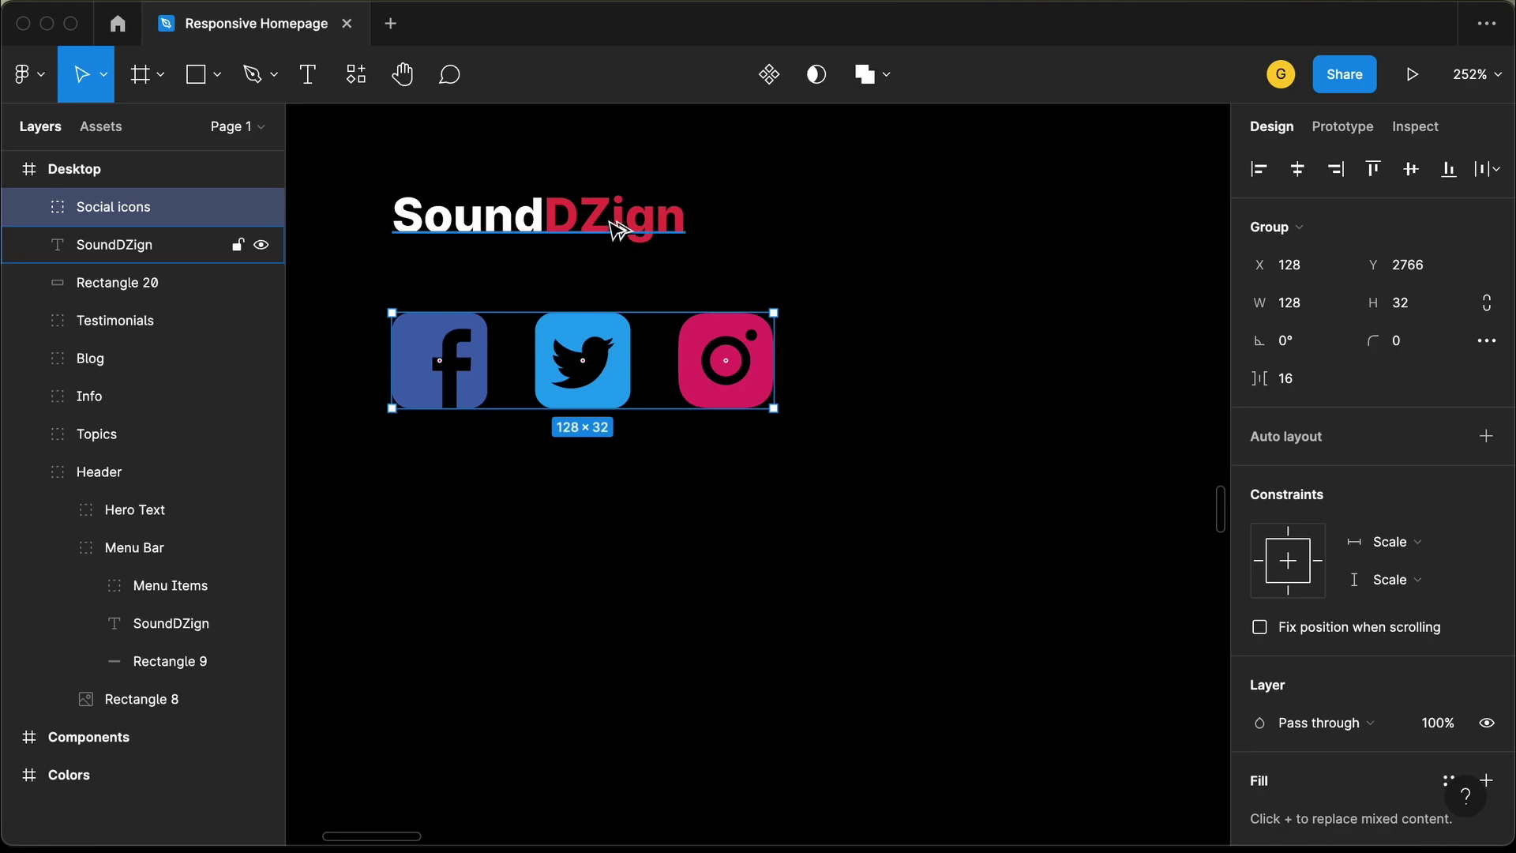
key(Up)
key(Up)
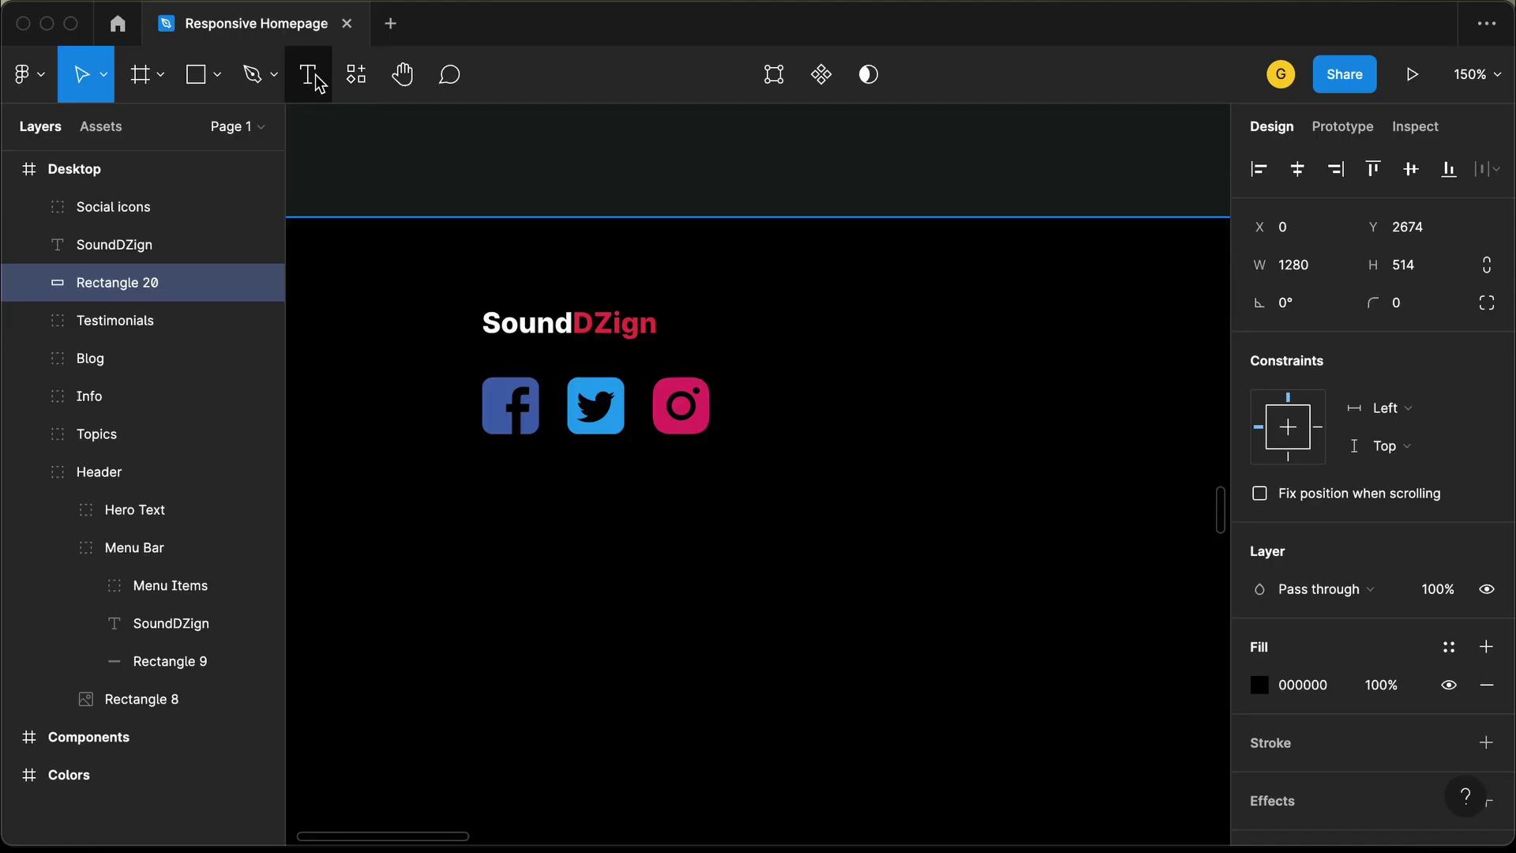
Add the credit line 'This website is designed by GTCoding © 2022' below the icons in Alegreya Regular
click(308, 75)
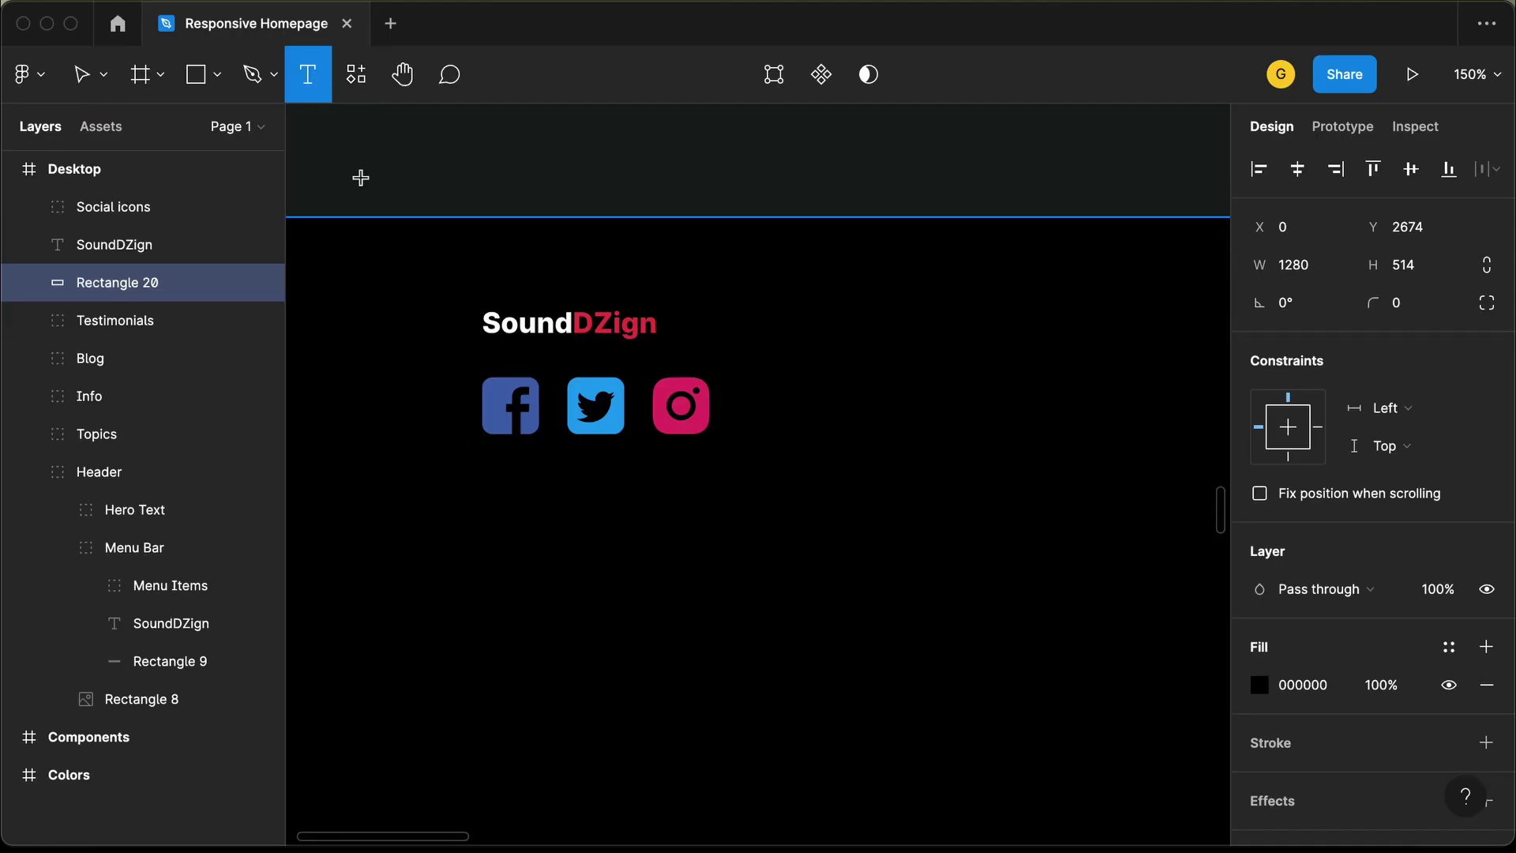
click(495, 486)
text(Th)
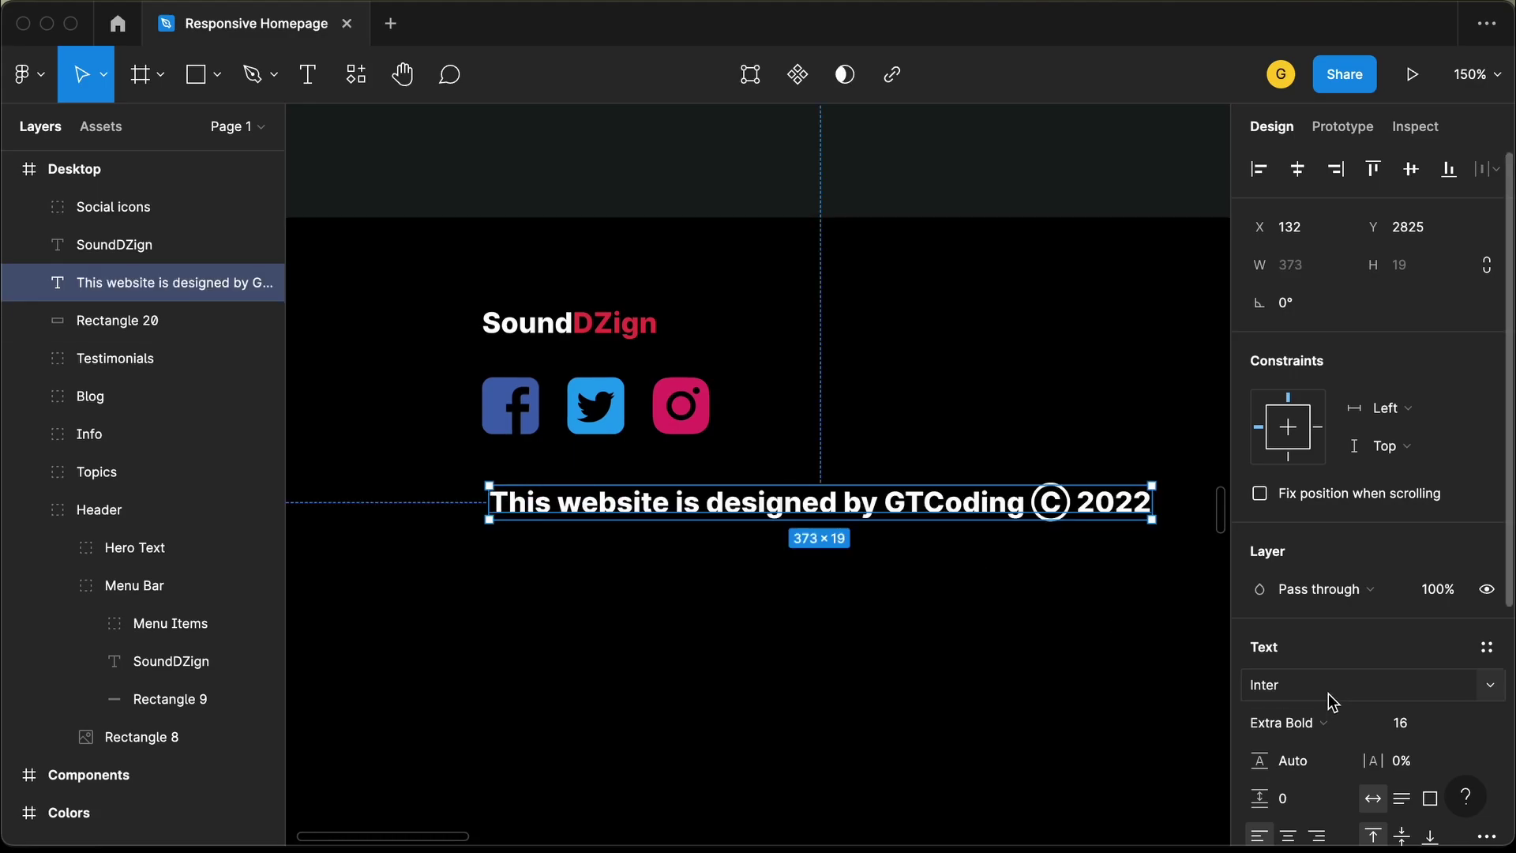
click(1332, 700)
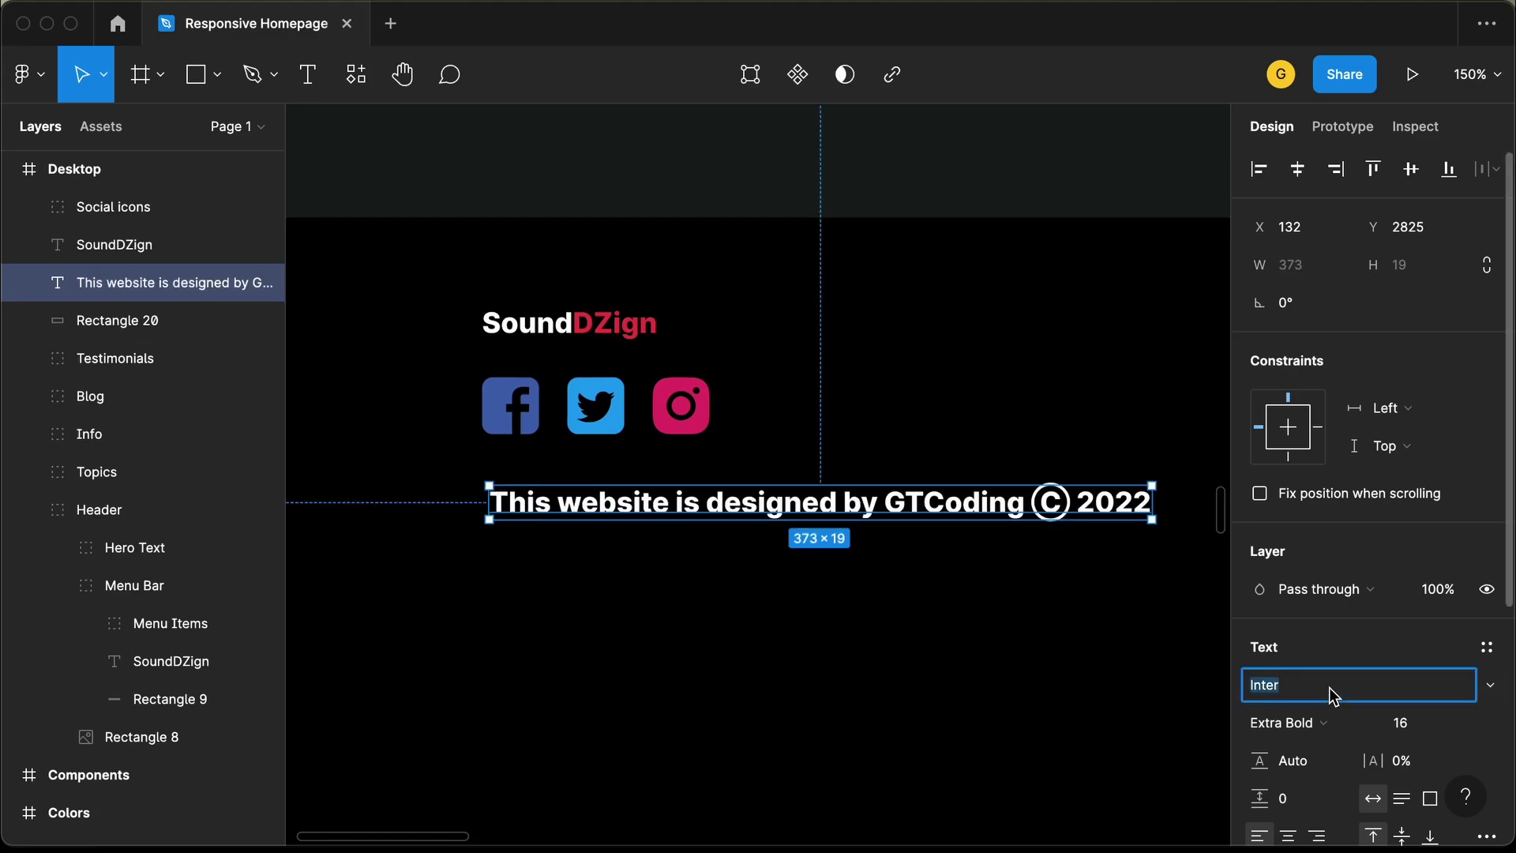
text(Aleeg)
key(Return)
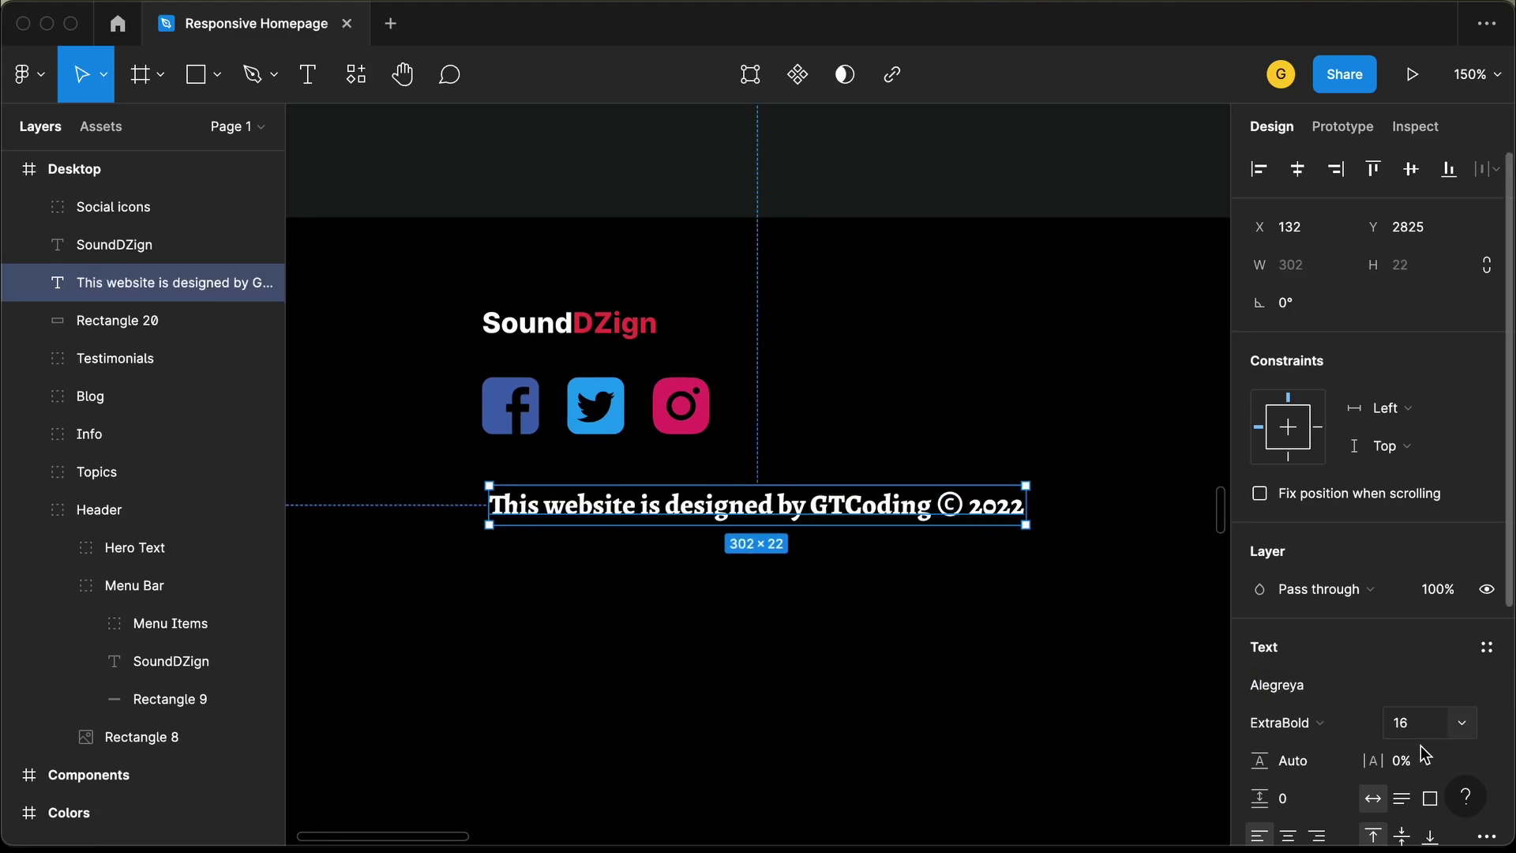
click(1329, 733)
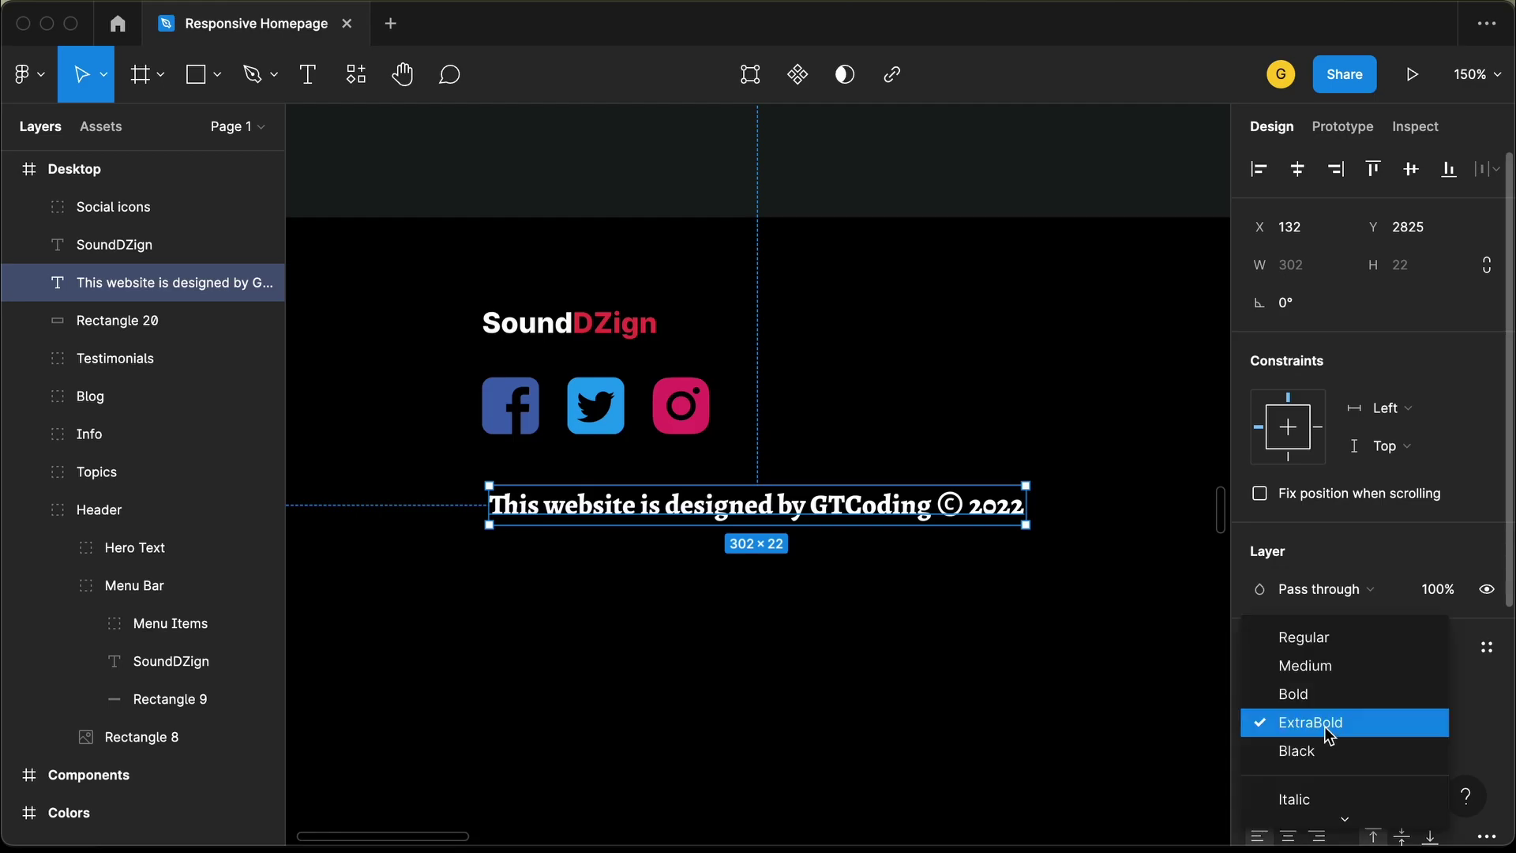
click(1332, 640)
Compare with the Desktop.png reference, then duplicate the credit line up and to the right
click(846, 578)
scroll(725, 708, down, 5)
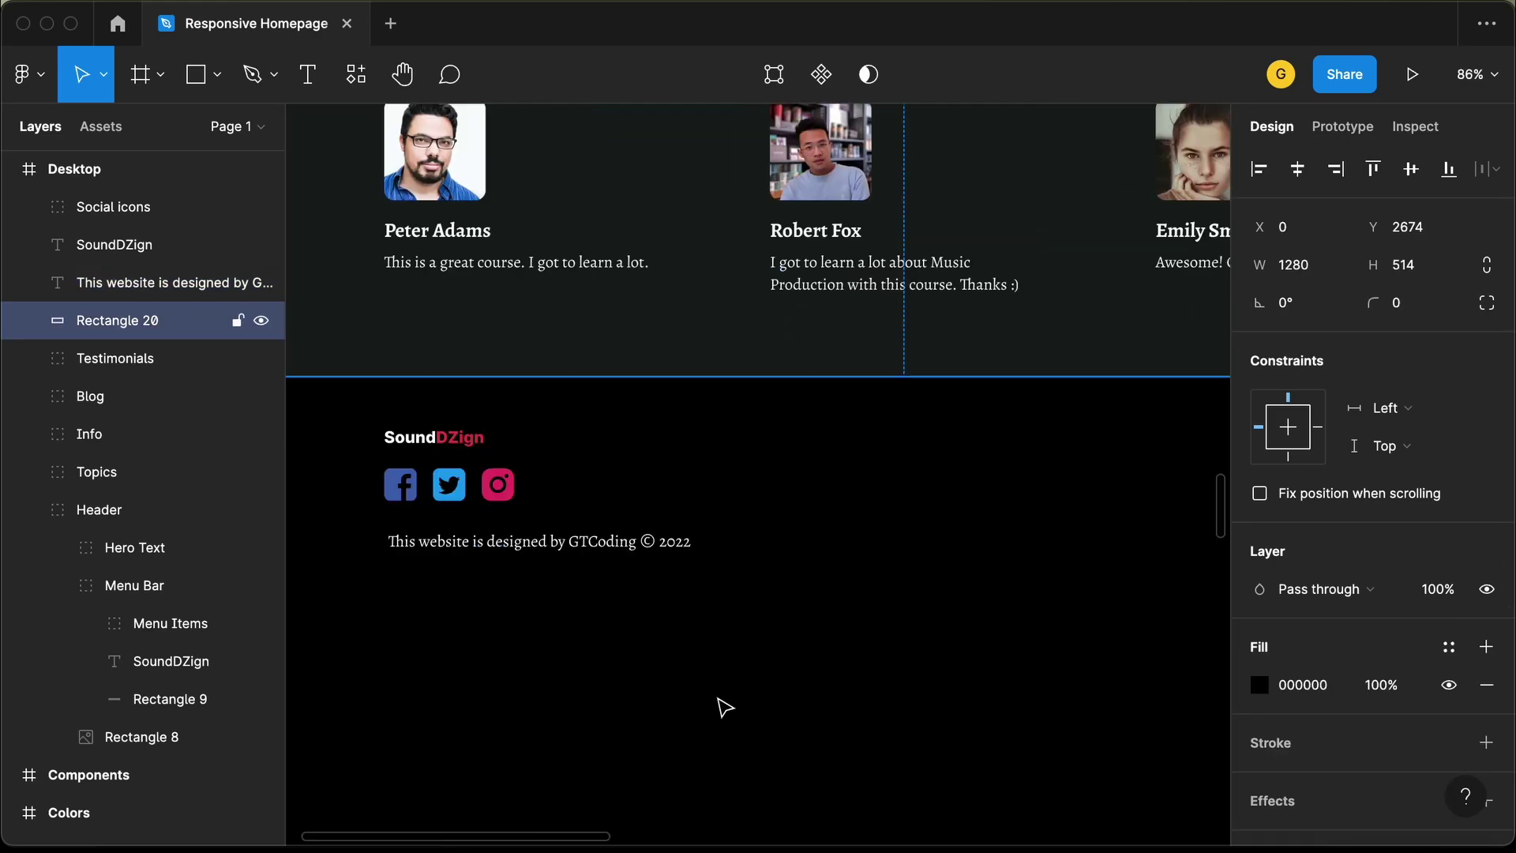
key(super+Tab)
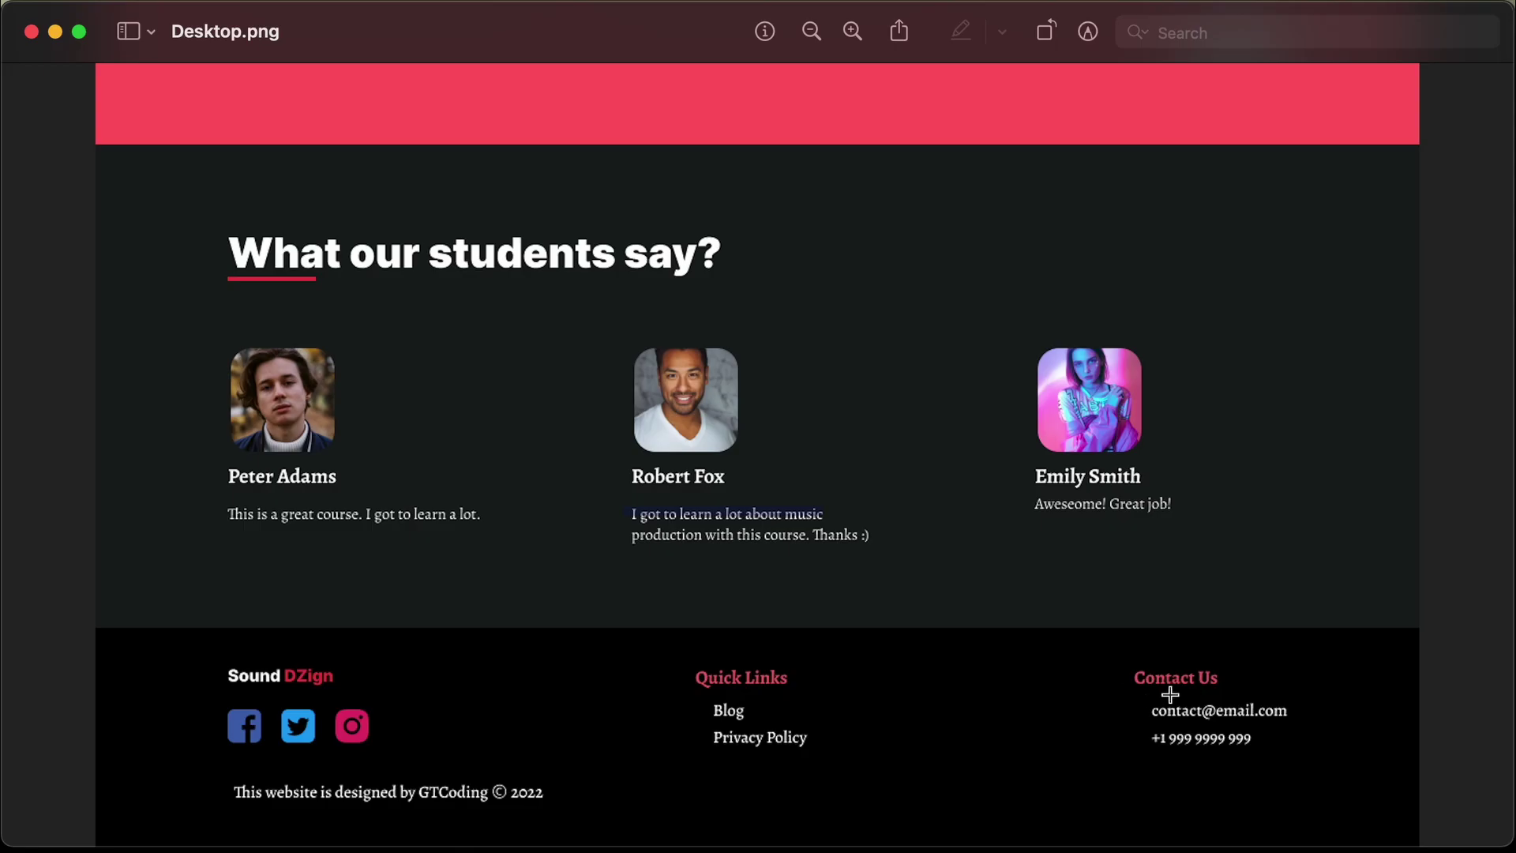
key(super+Tab)
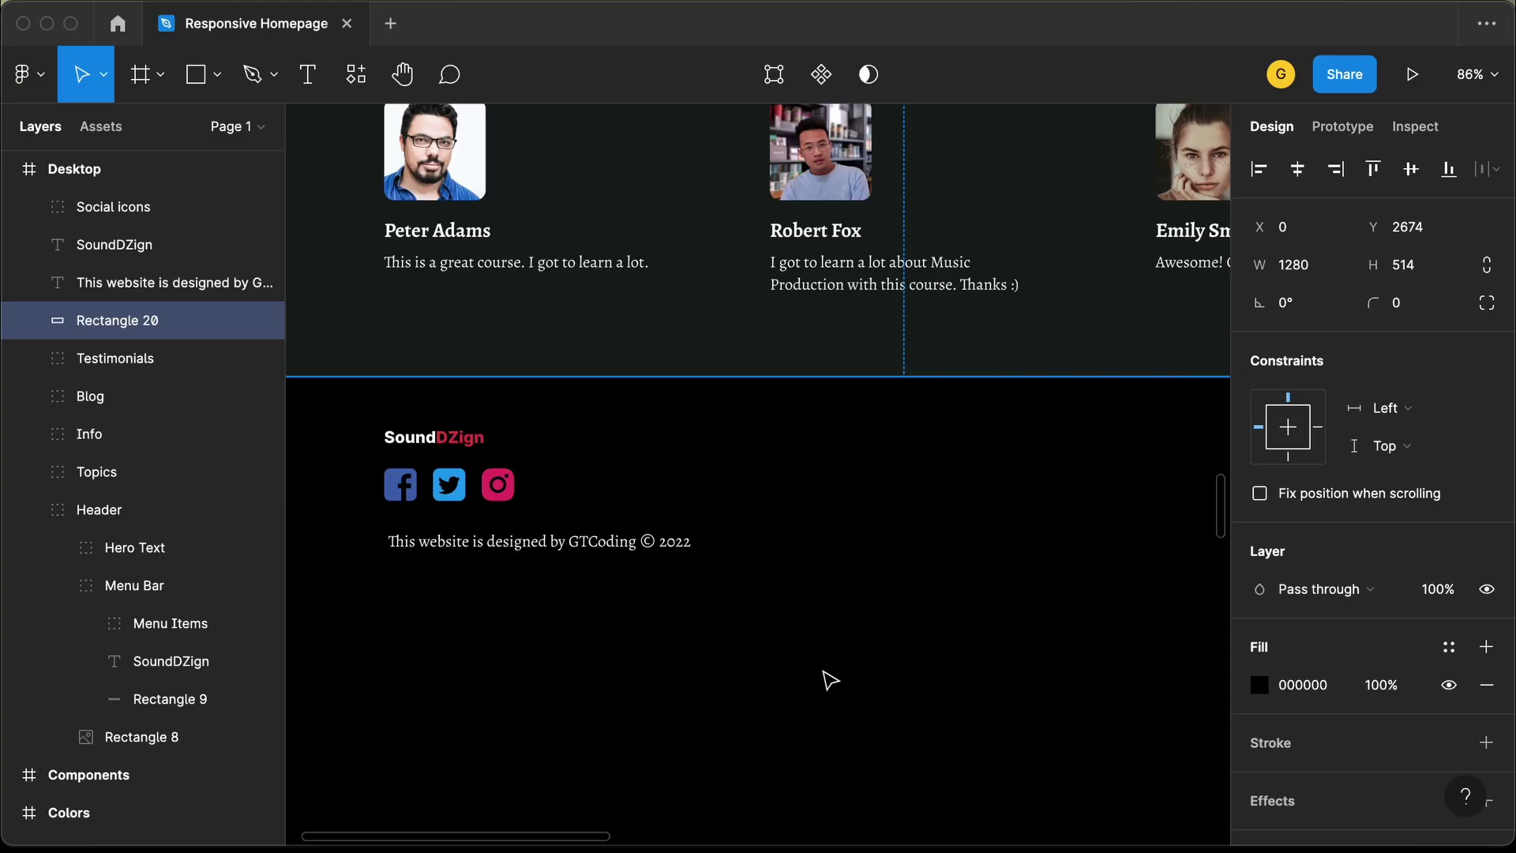
click(540, 545)
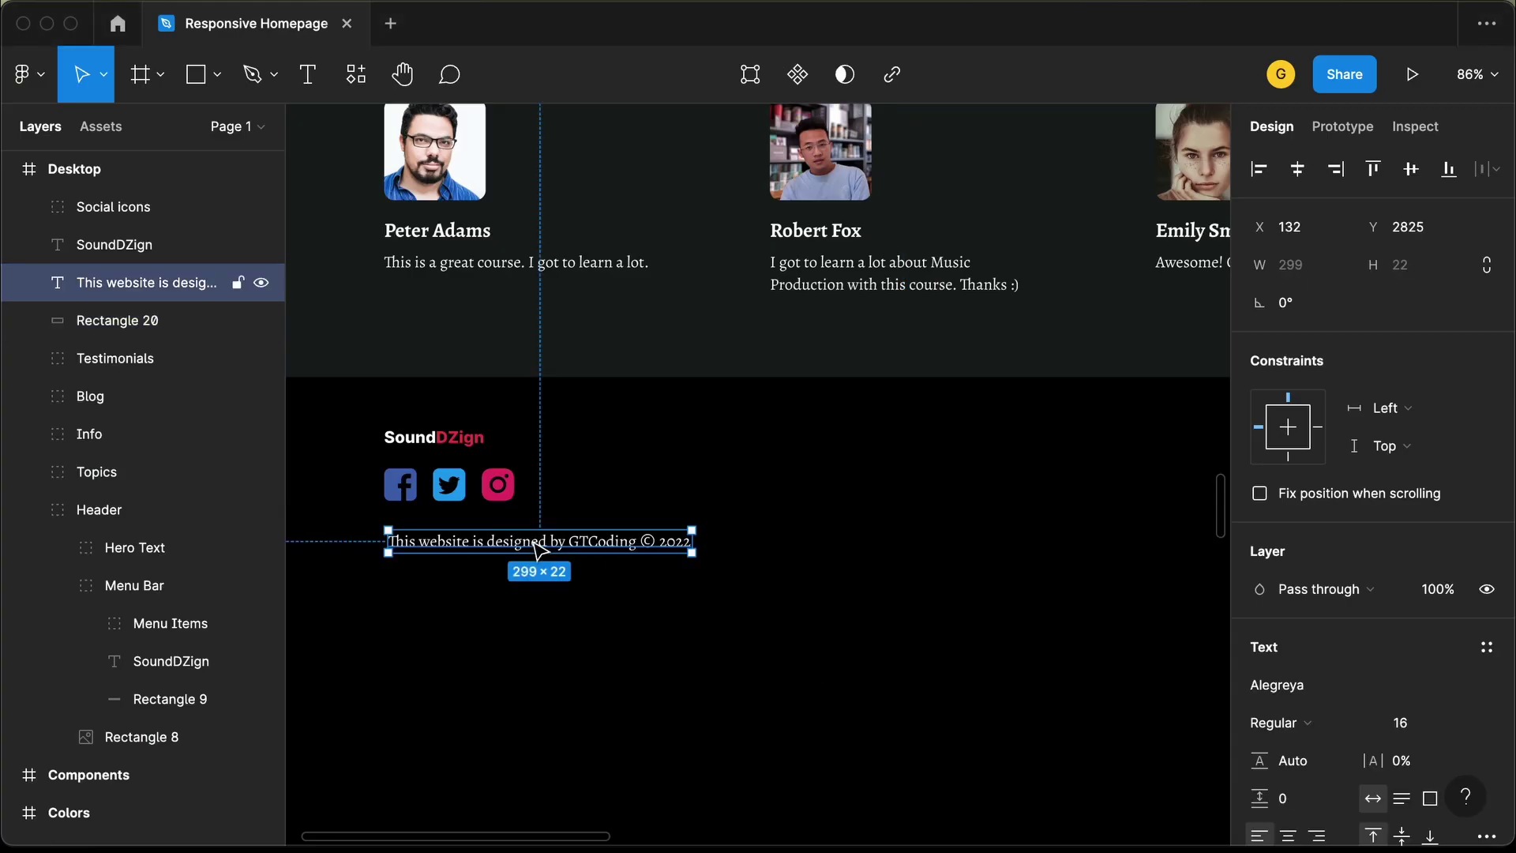
drag(539, 544, 886, 443)
key(super+Tab)
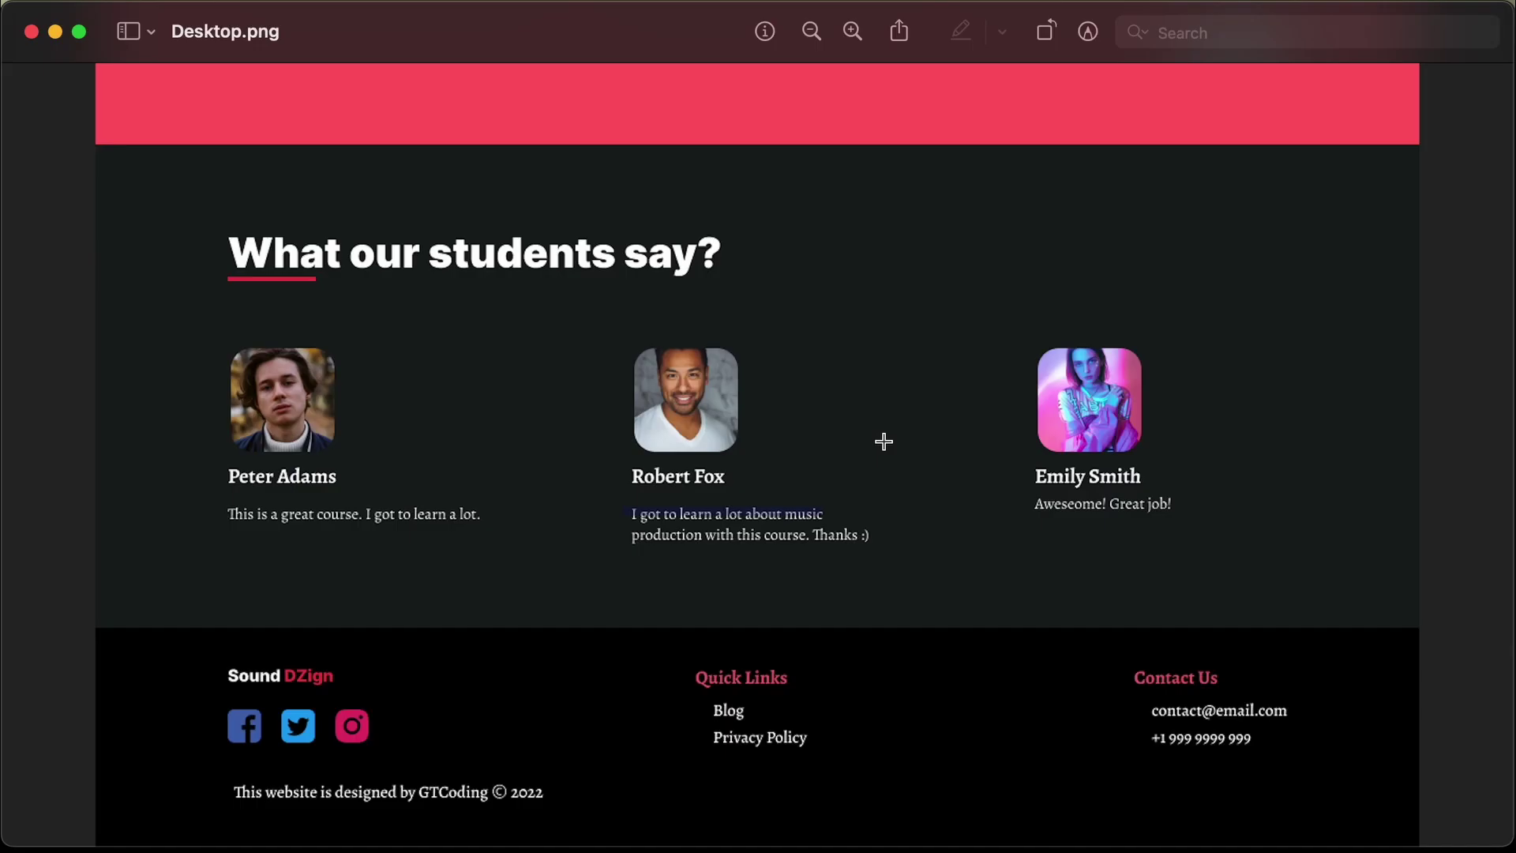
Retype the duplicated line as a 'Quick Links' heading in Bold, size 18
key(super+Tab)
key(Return)
text(Quick)
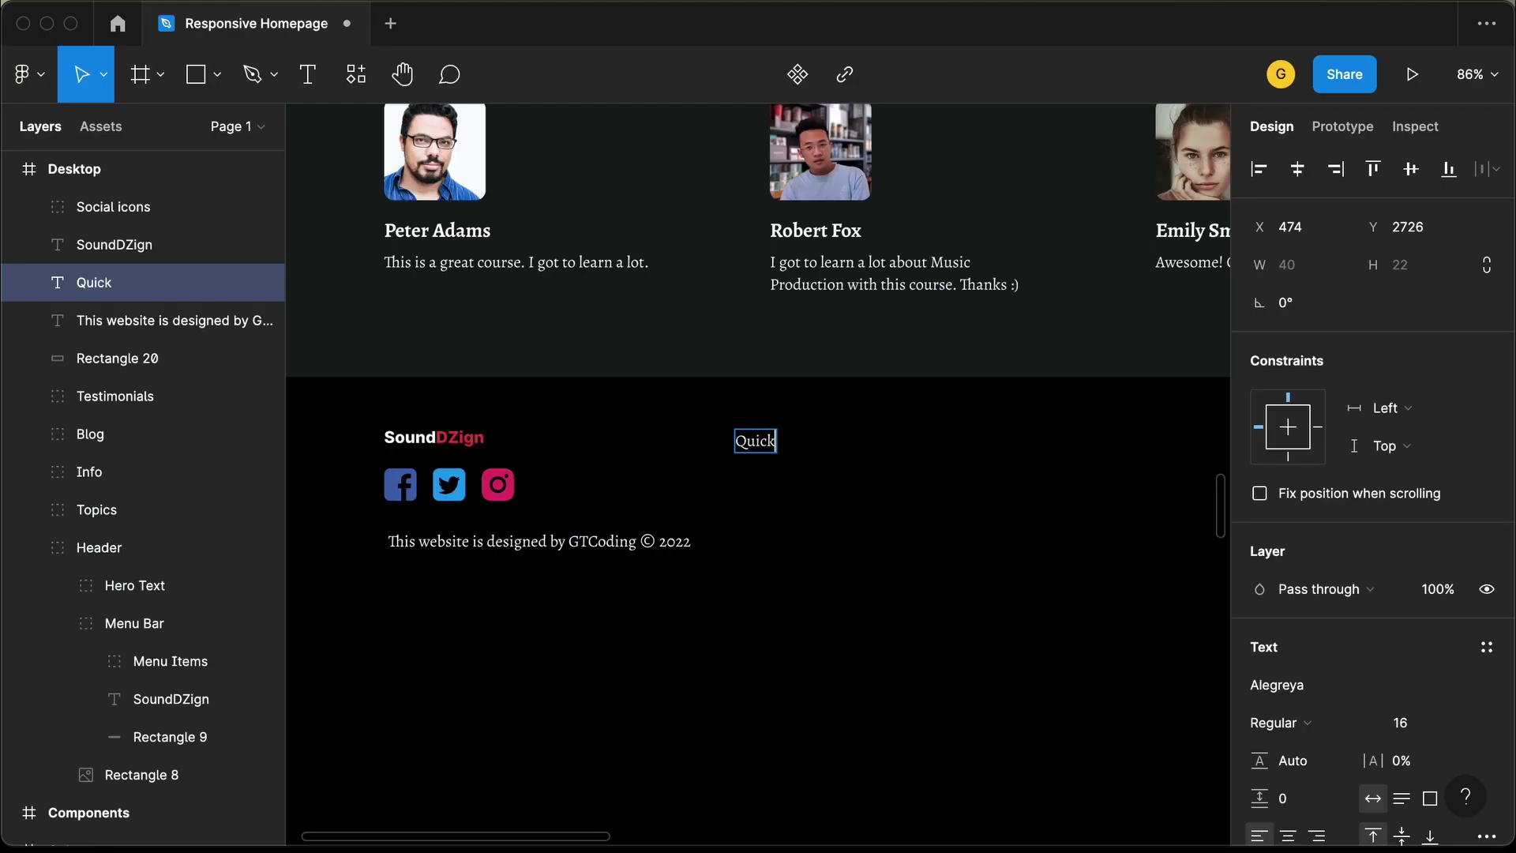
text( Links)
key(Escape)
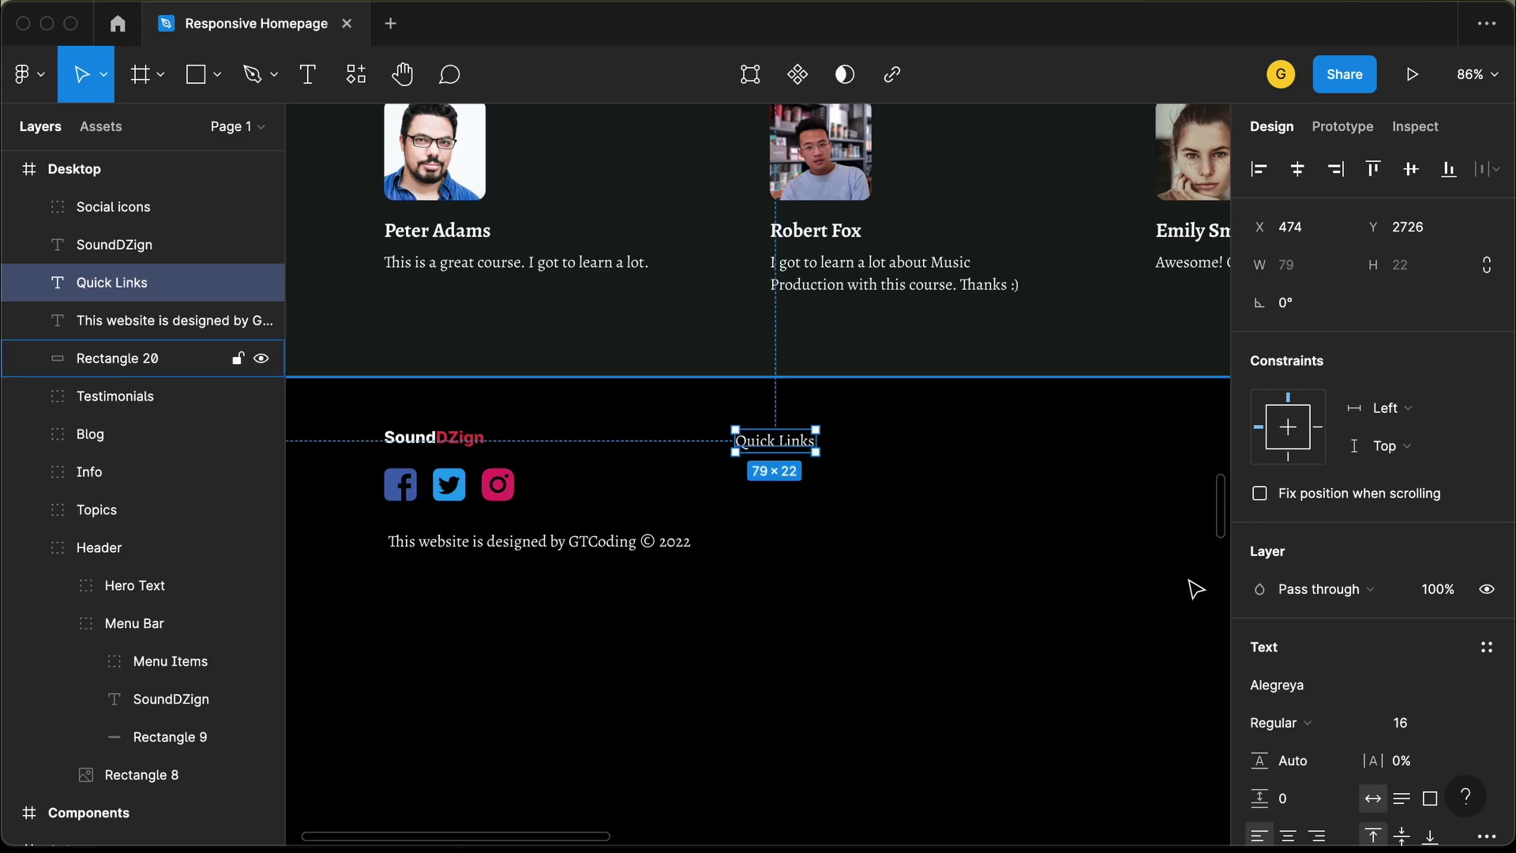
click(1340, 724)
click(1340, 779)
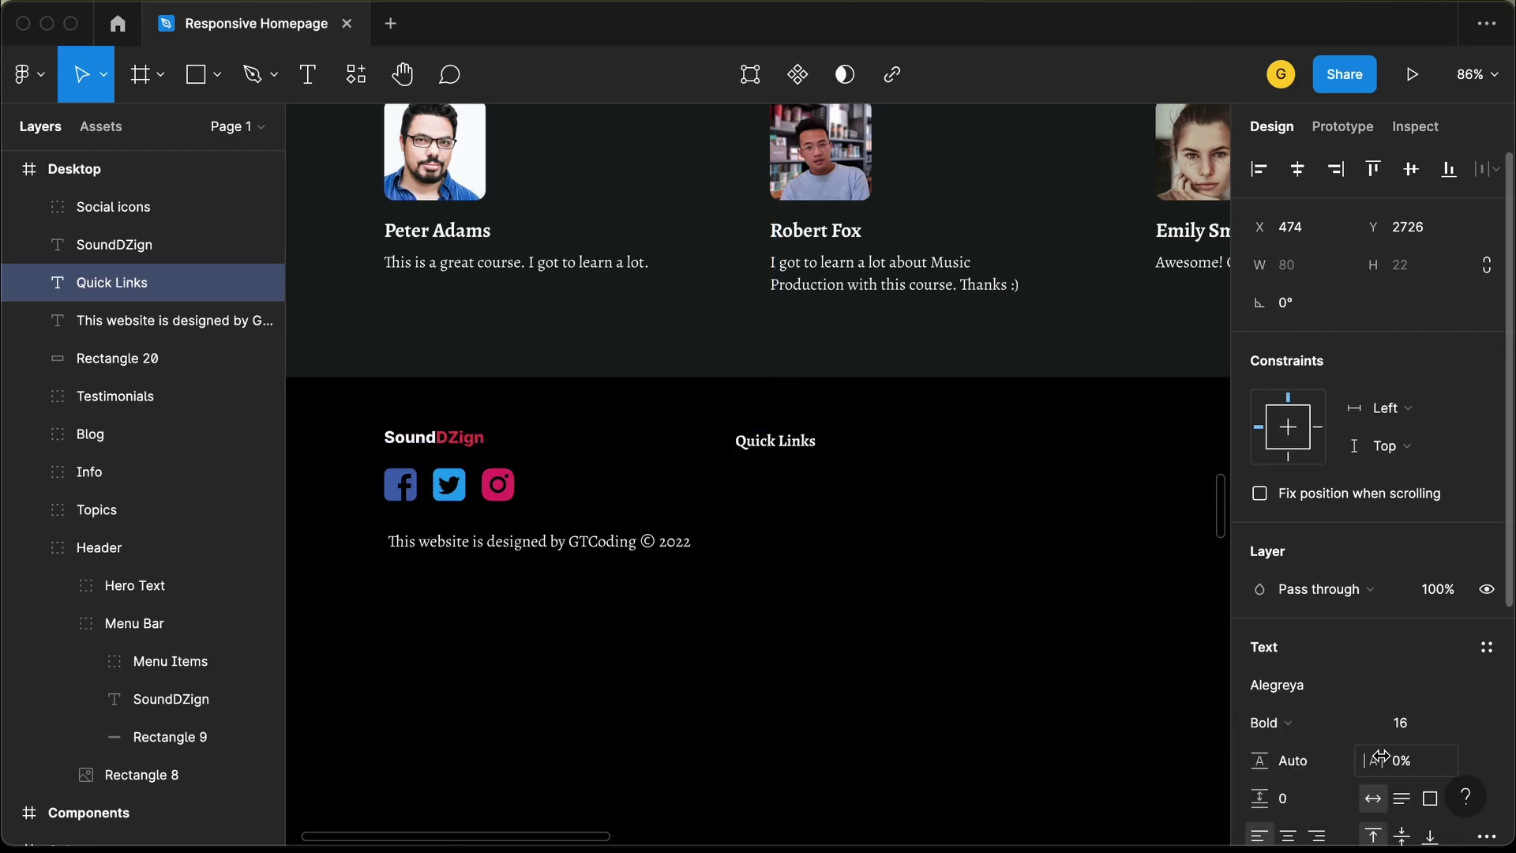
click(1416, 733)
text(18)
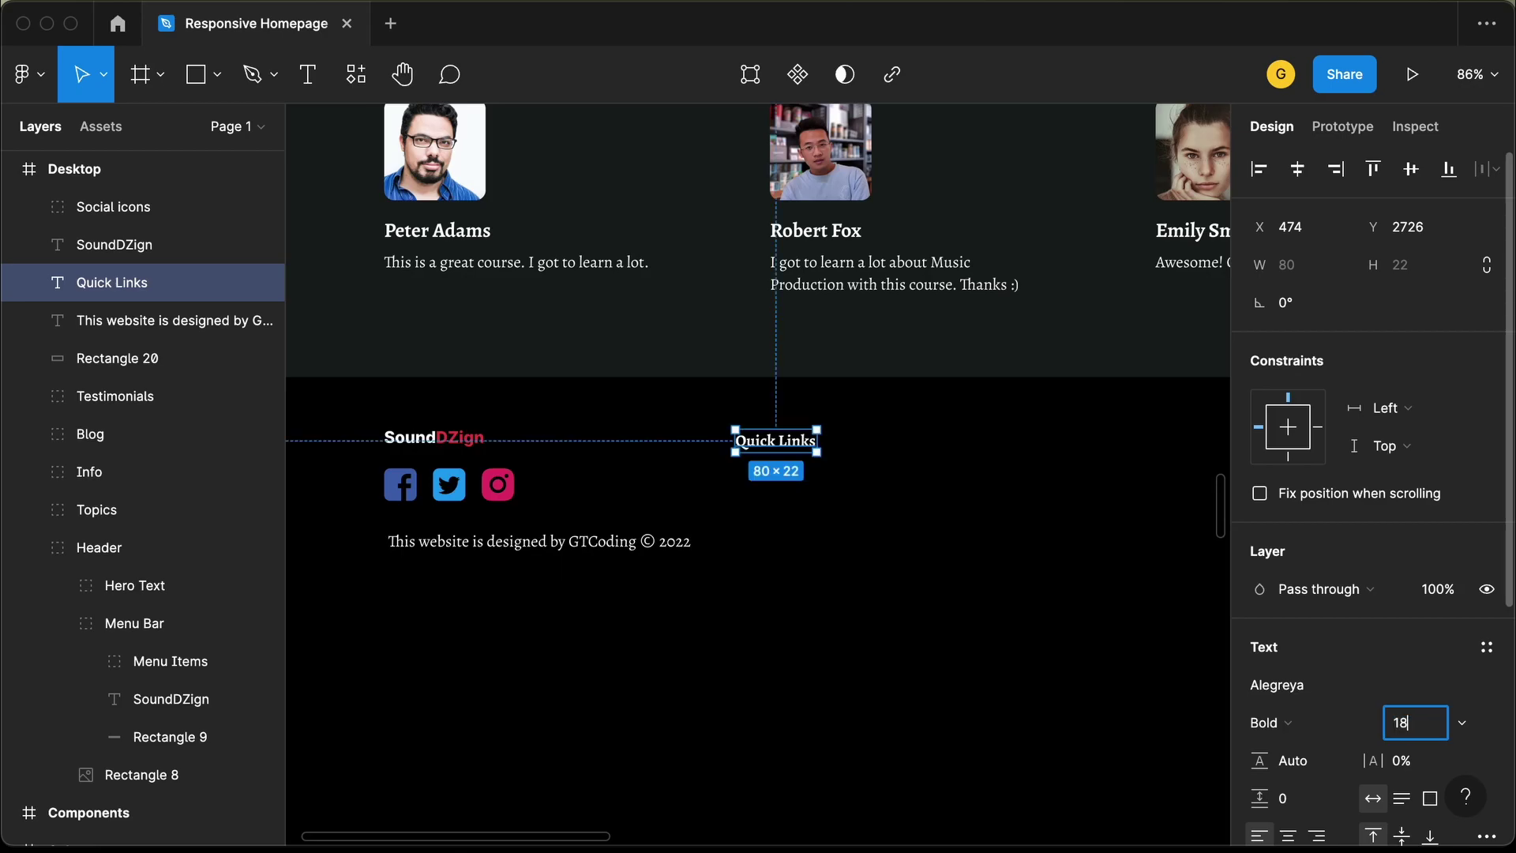
key(Return)
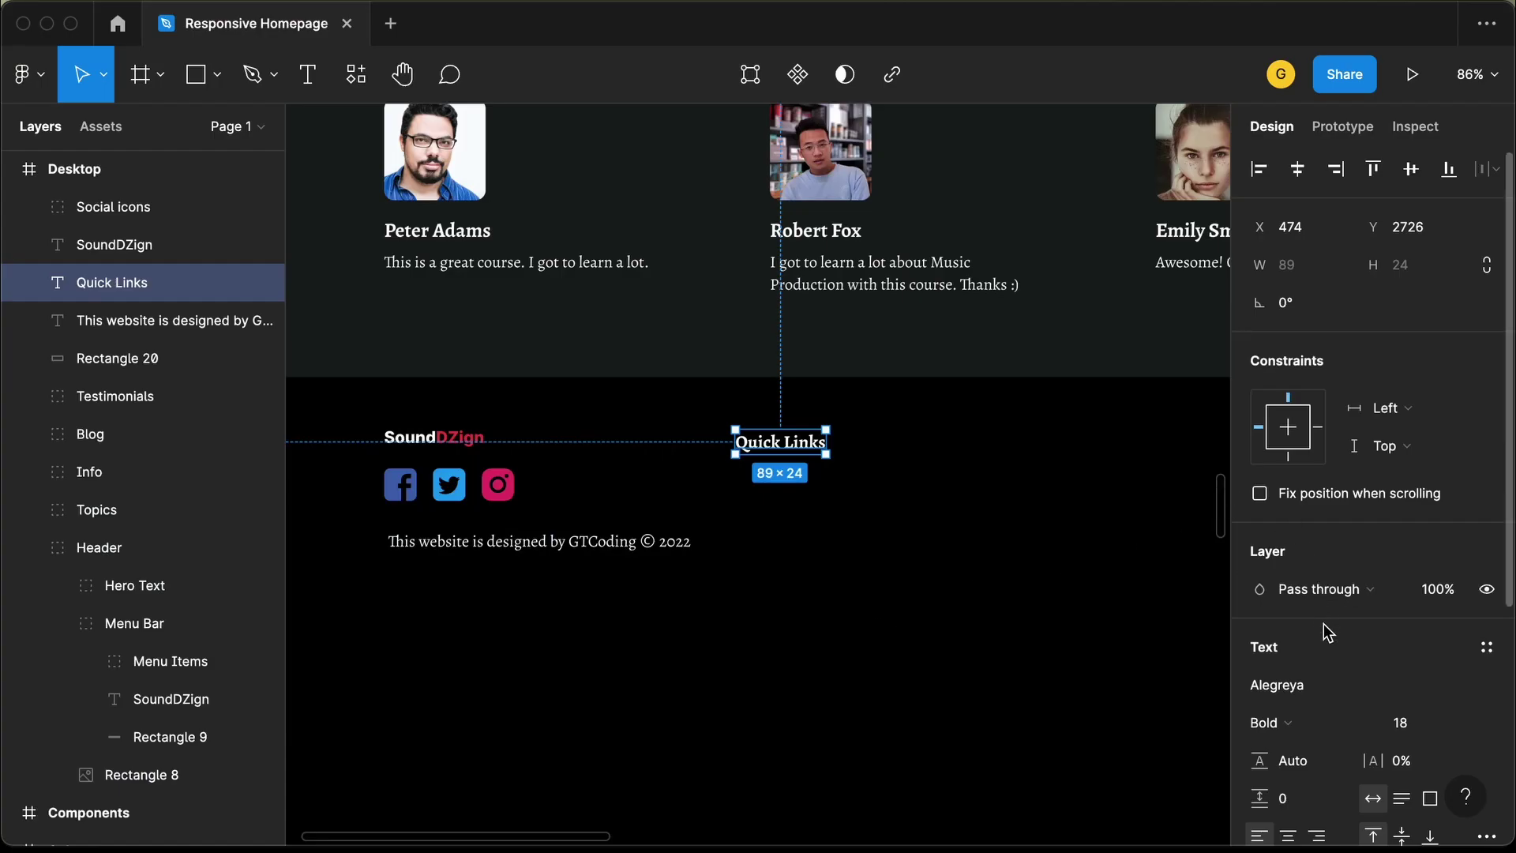
Colour the Quick Links heading red (FF6864) and copy the credit line beneath it
scroll(1327, 629, down, 3)
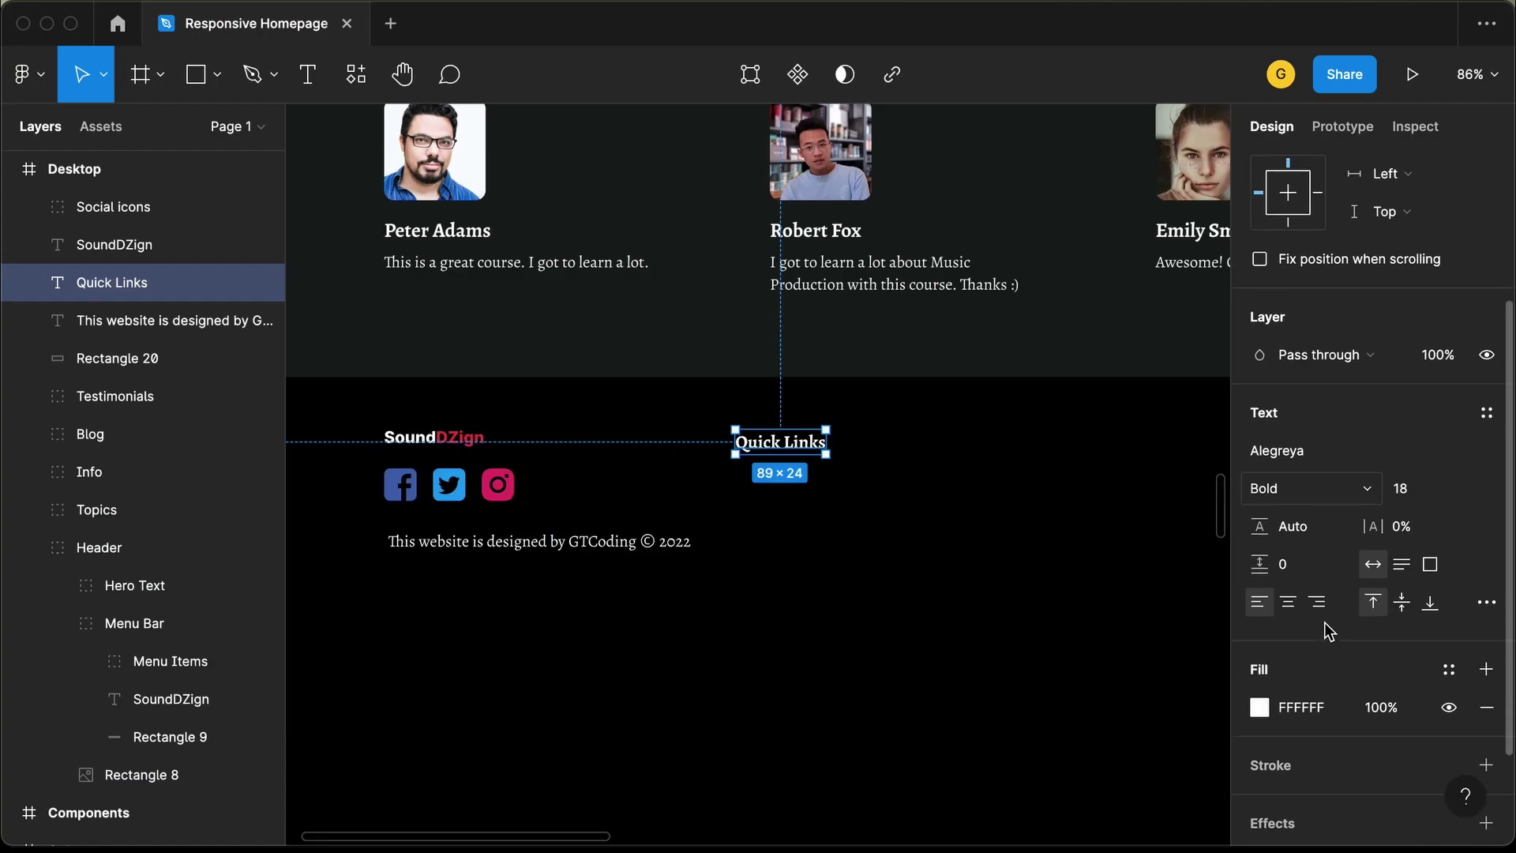
click(1259, 609)
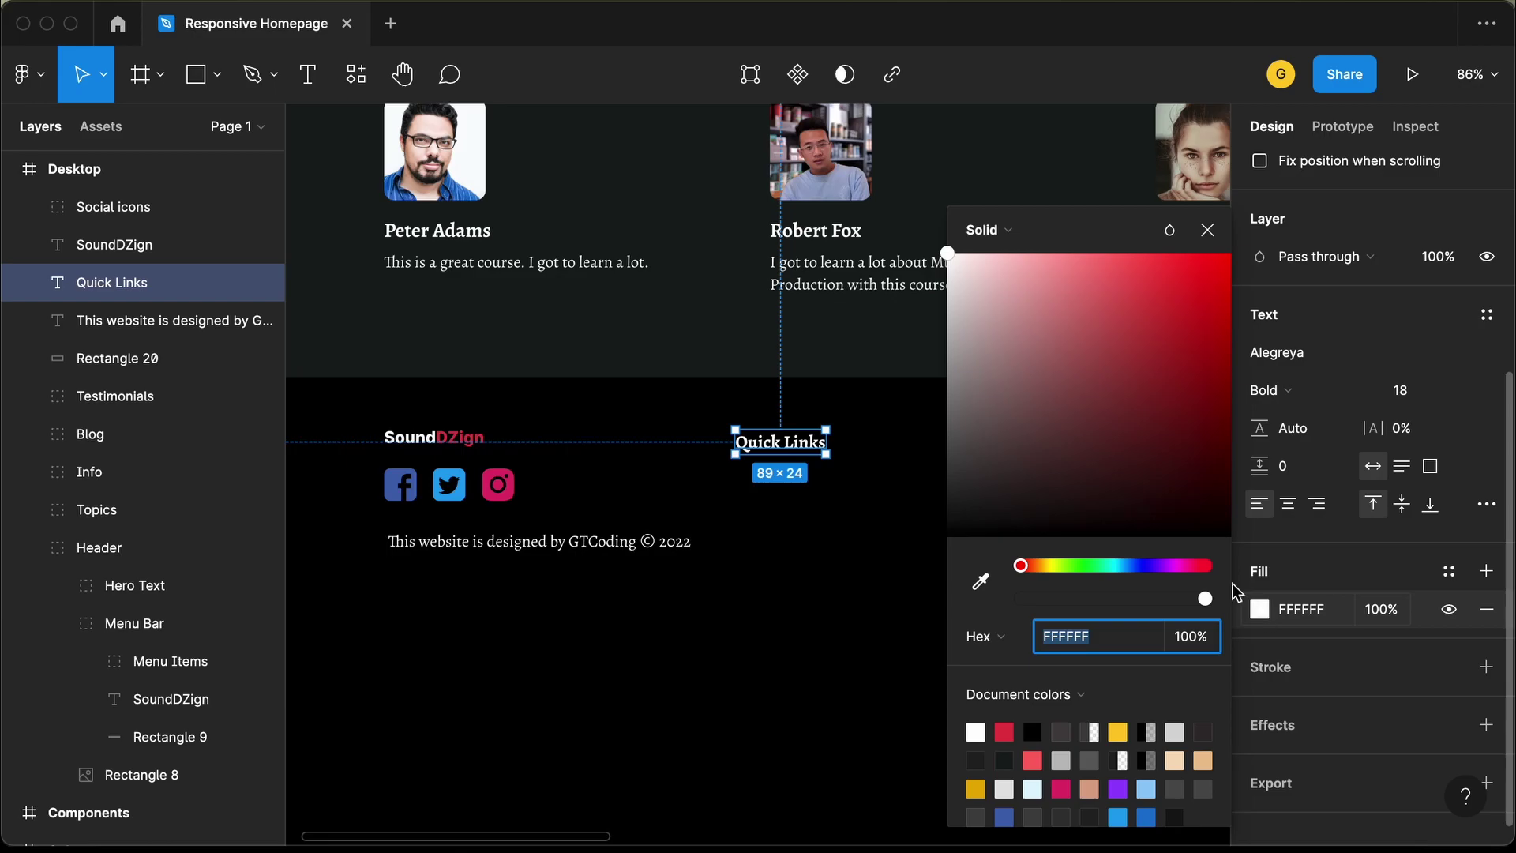
click(1034, 759)
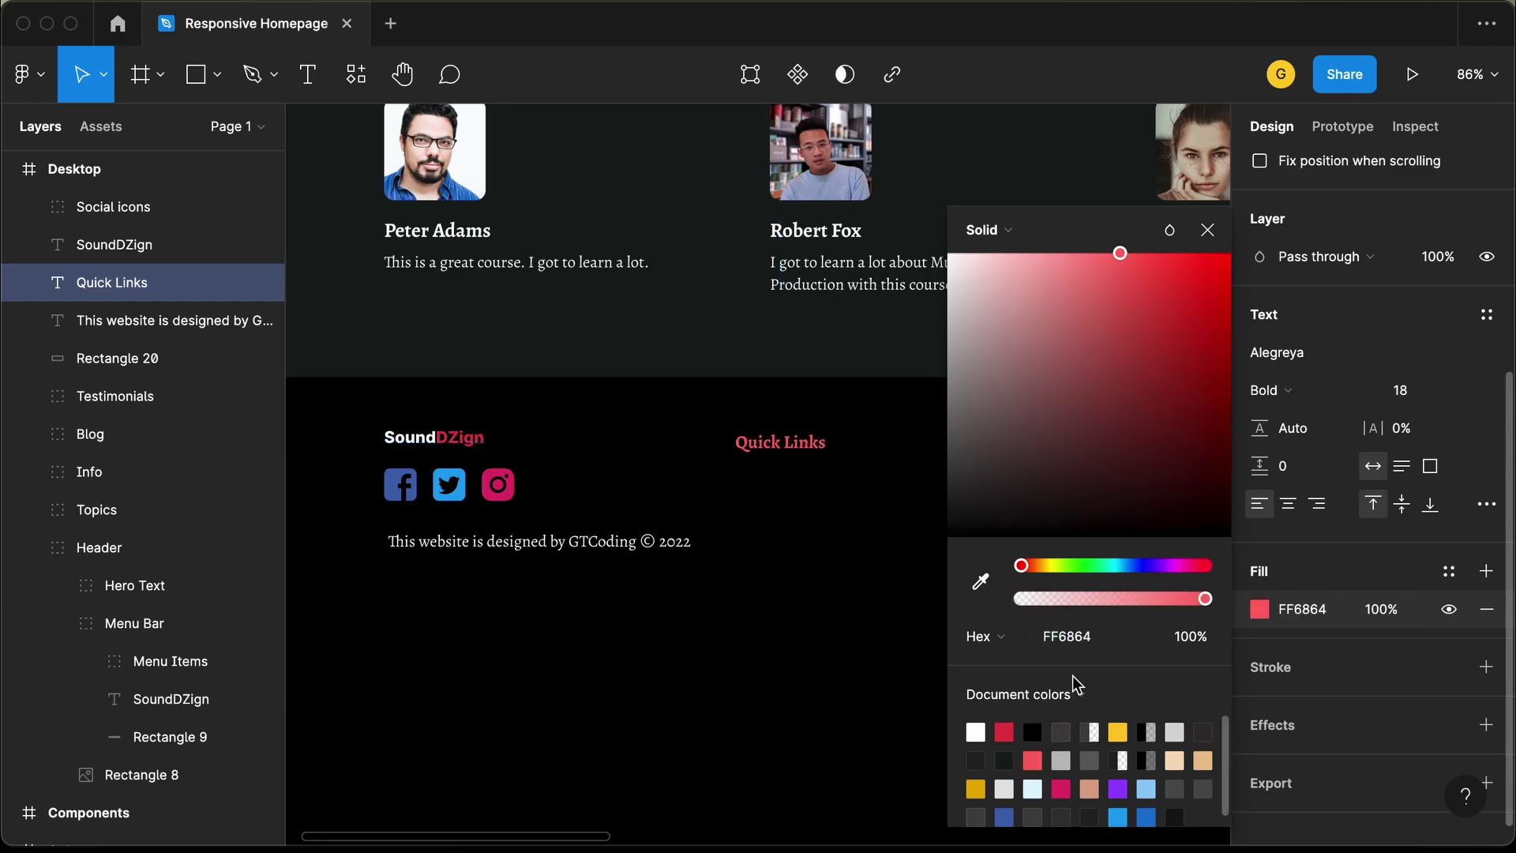
click(1207, 230)
key(shift+0)
drag(582, 558, 999, 487)
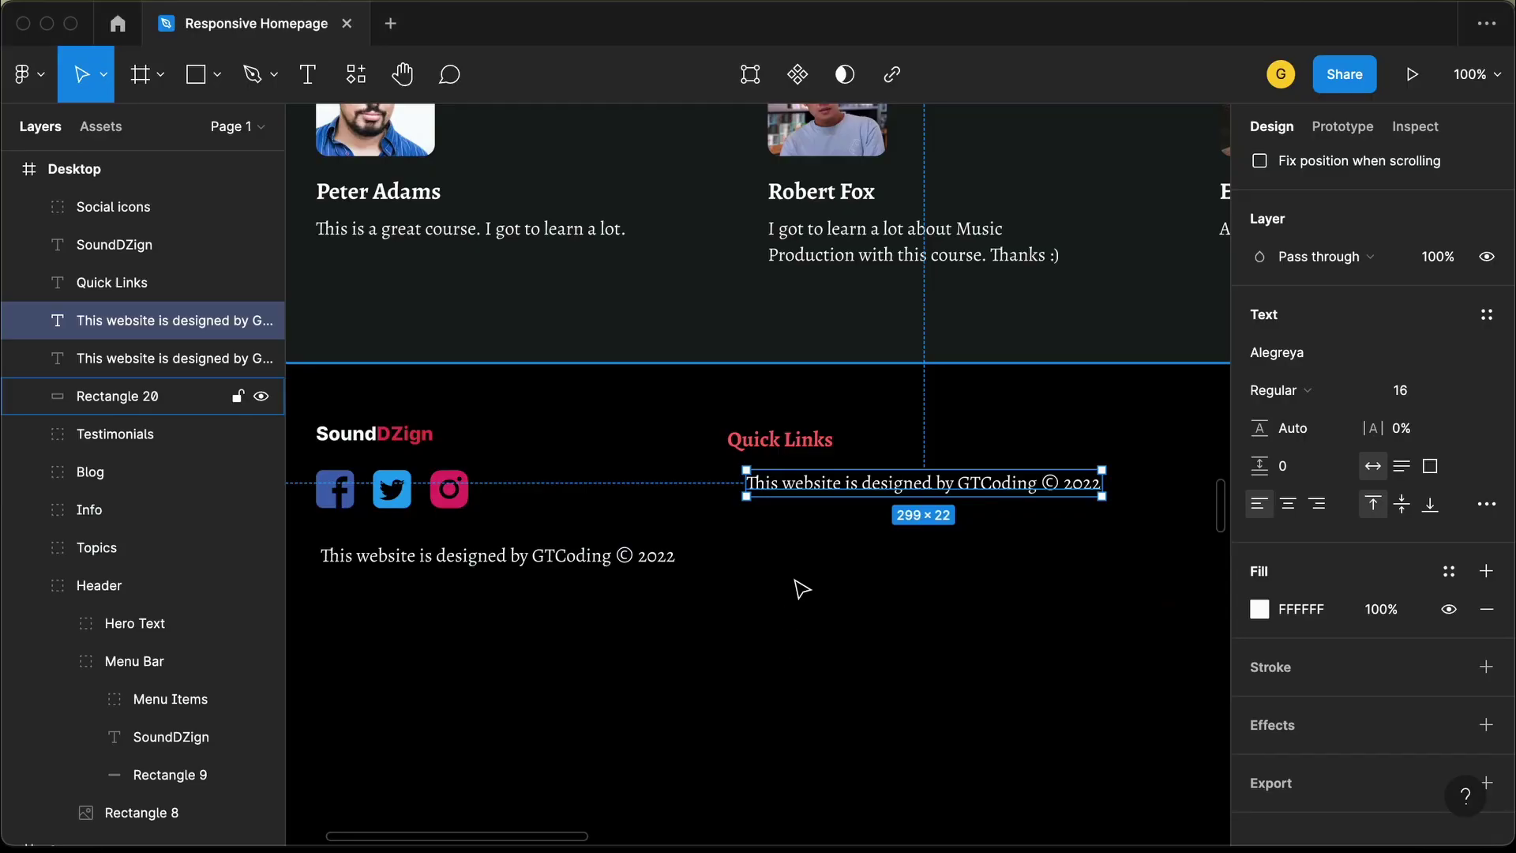
Change the copied text under Quick Links to 'Blog'
double_click(821, 485)
text(Blog)
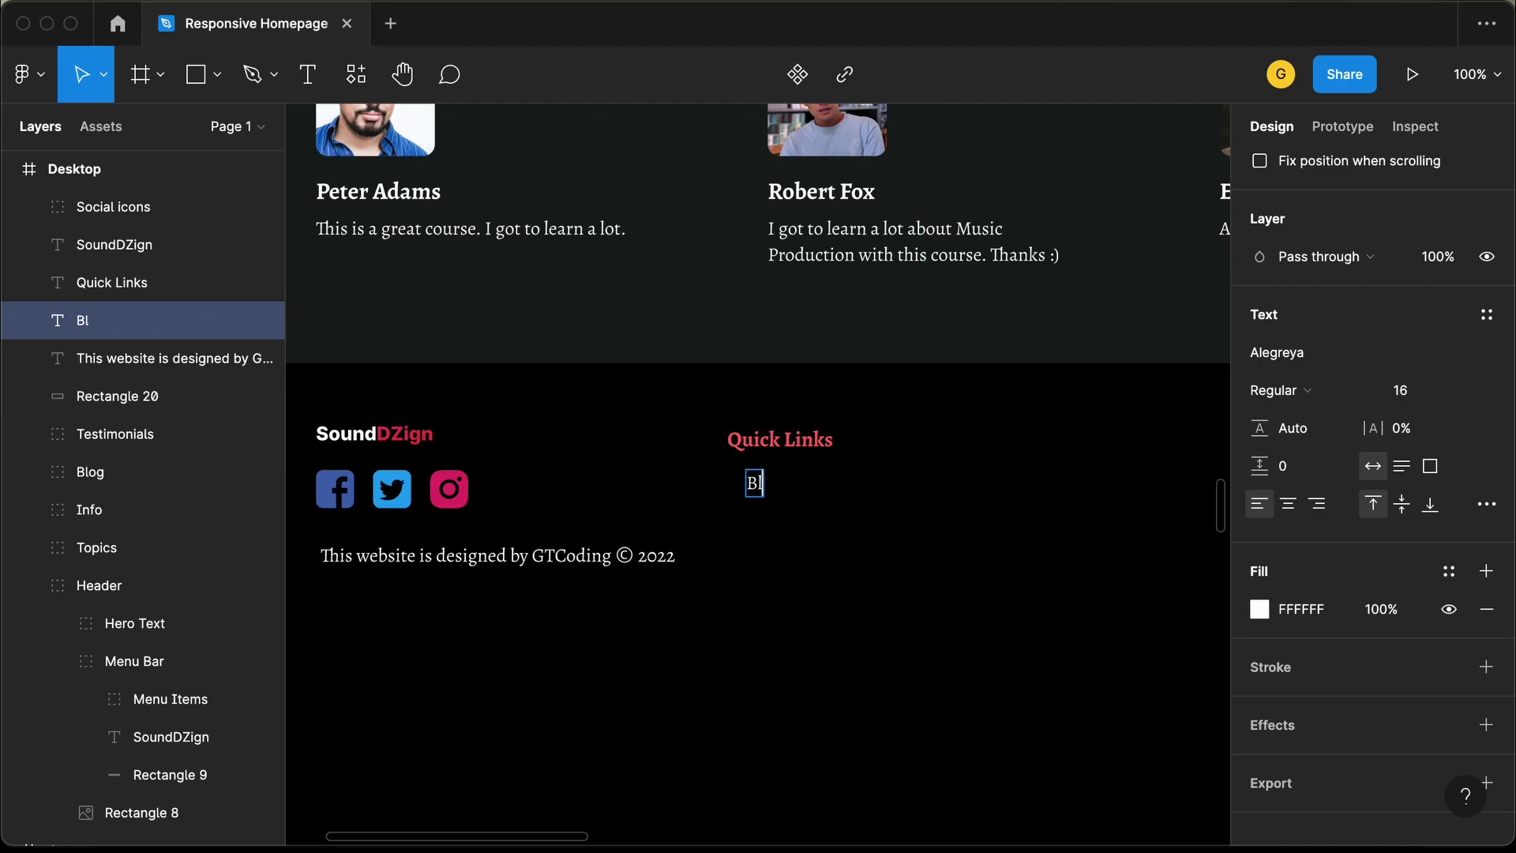
key(Escape)
scroll(809, 496, up, 5)
Duplicate Blog just below itself and retype the copy as 'Privacy Policy'
drag(705, 476, 713, 551)
drag(713, 551, 711, 546)
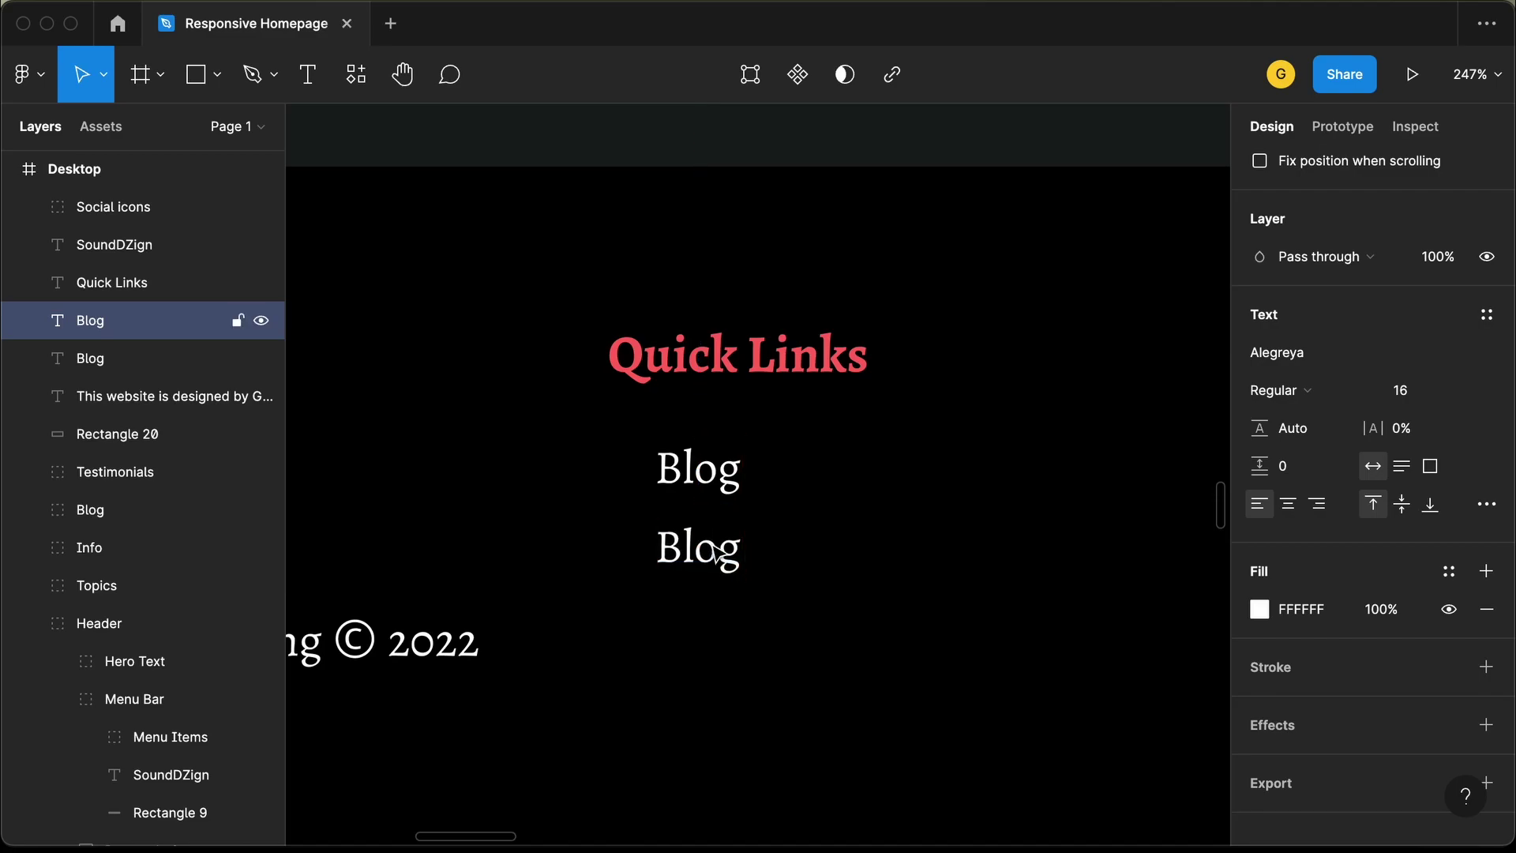
double_click(711, 545)
text(P)
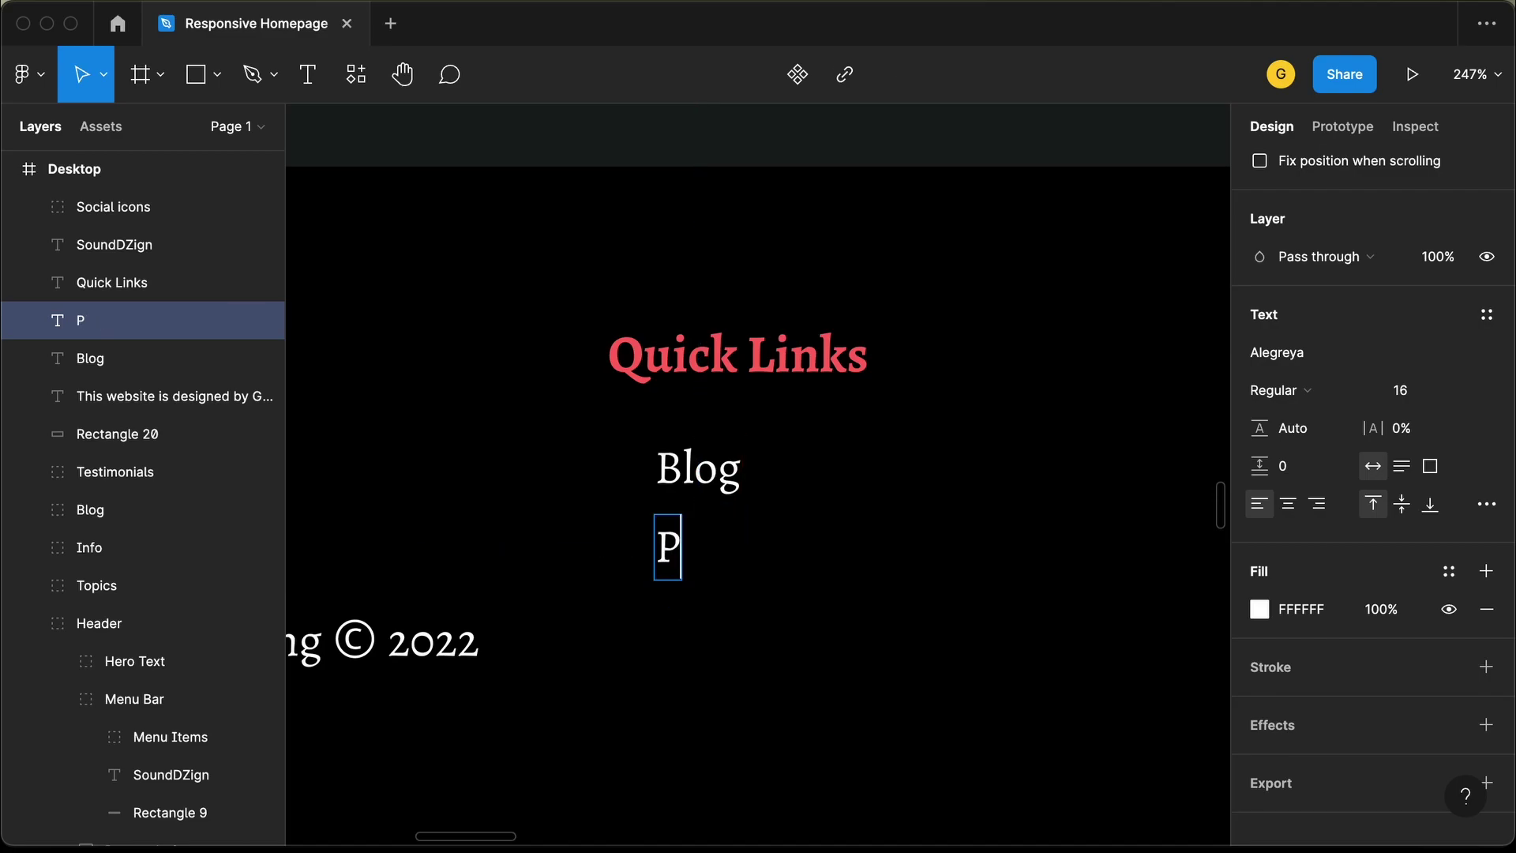
text(rivacy Policy)
click(874, 704)
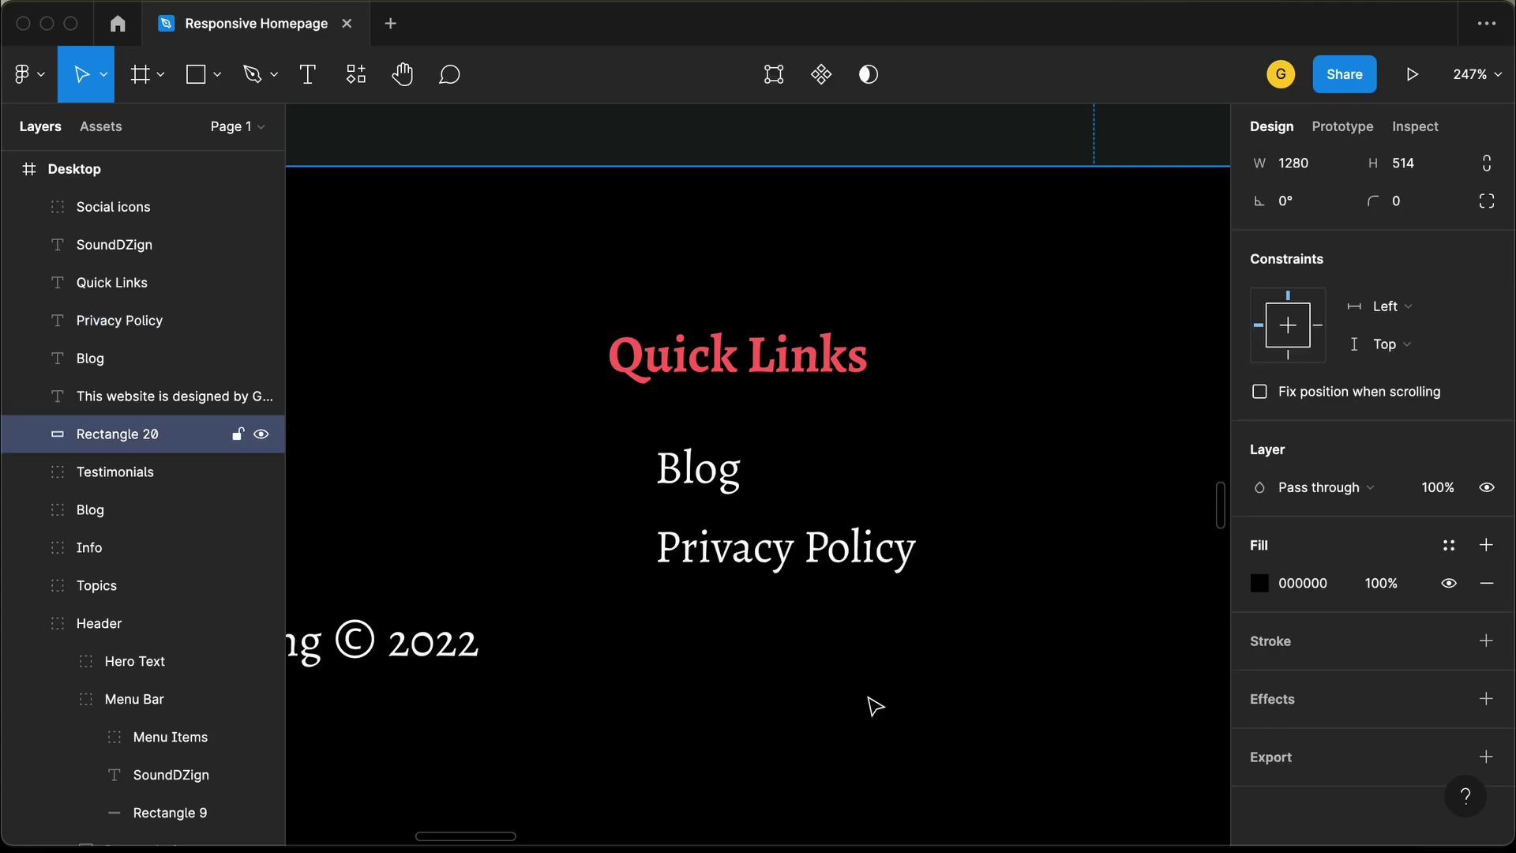
Nudge Blog and Privacy Policy together closer to the Quick Links heading
click(698, 471)
shift+click(742, 551)
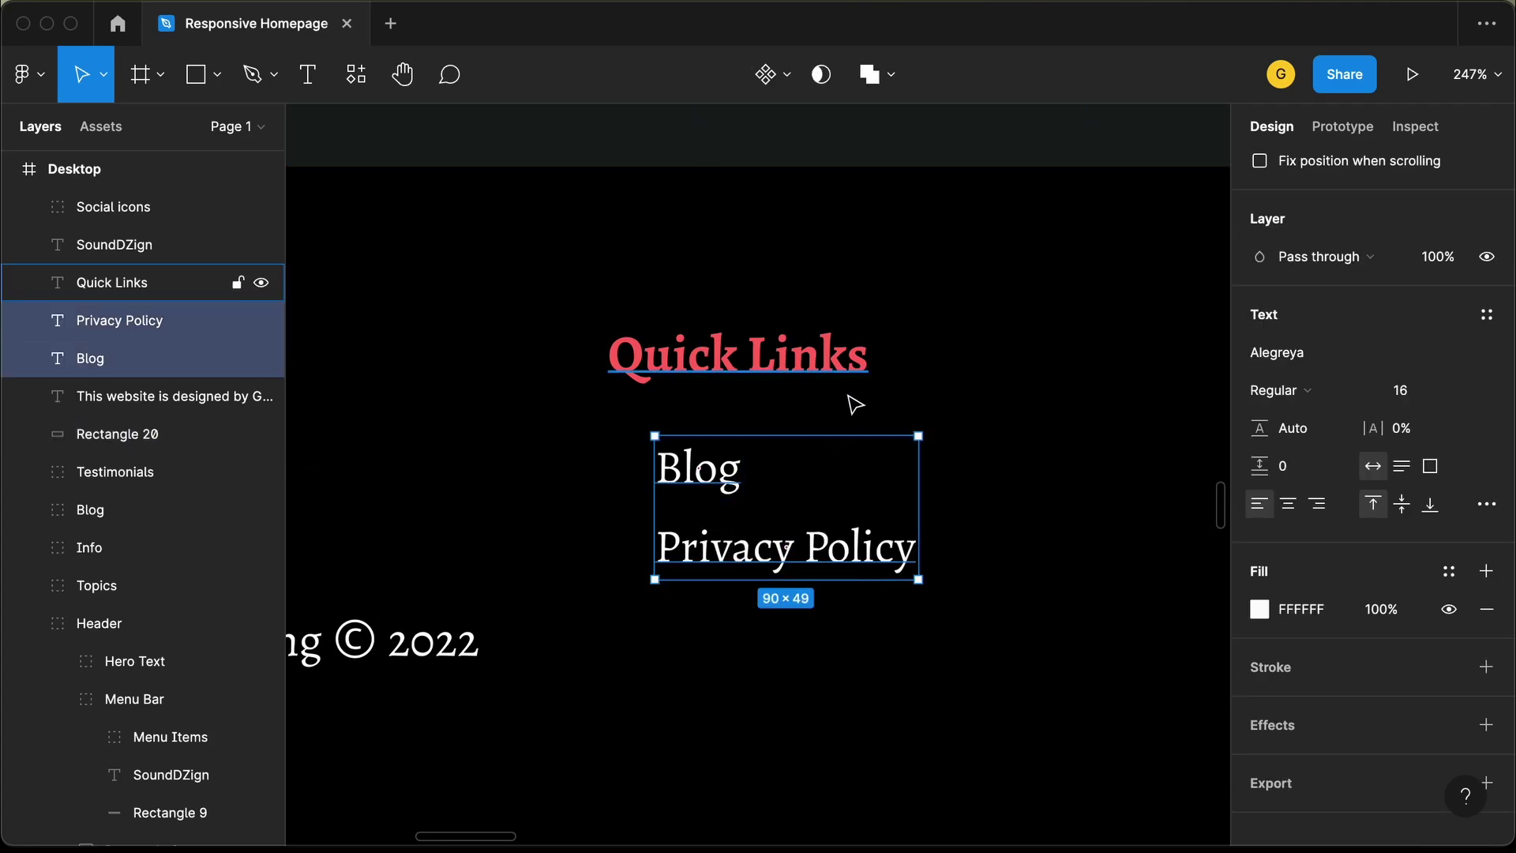
key(Up)
key(Up)
key(Up)
key(Up)
key(Up)
key(Up)
key(Up)
key(Up)
key(Up)
key(Up)
key(Up)
key(Up)
key(Up)
key(Up)
key(Up)
key(Down)
key(Down)
key(Down)
key(Down)
key(Down)
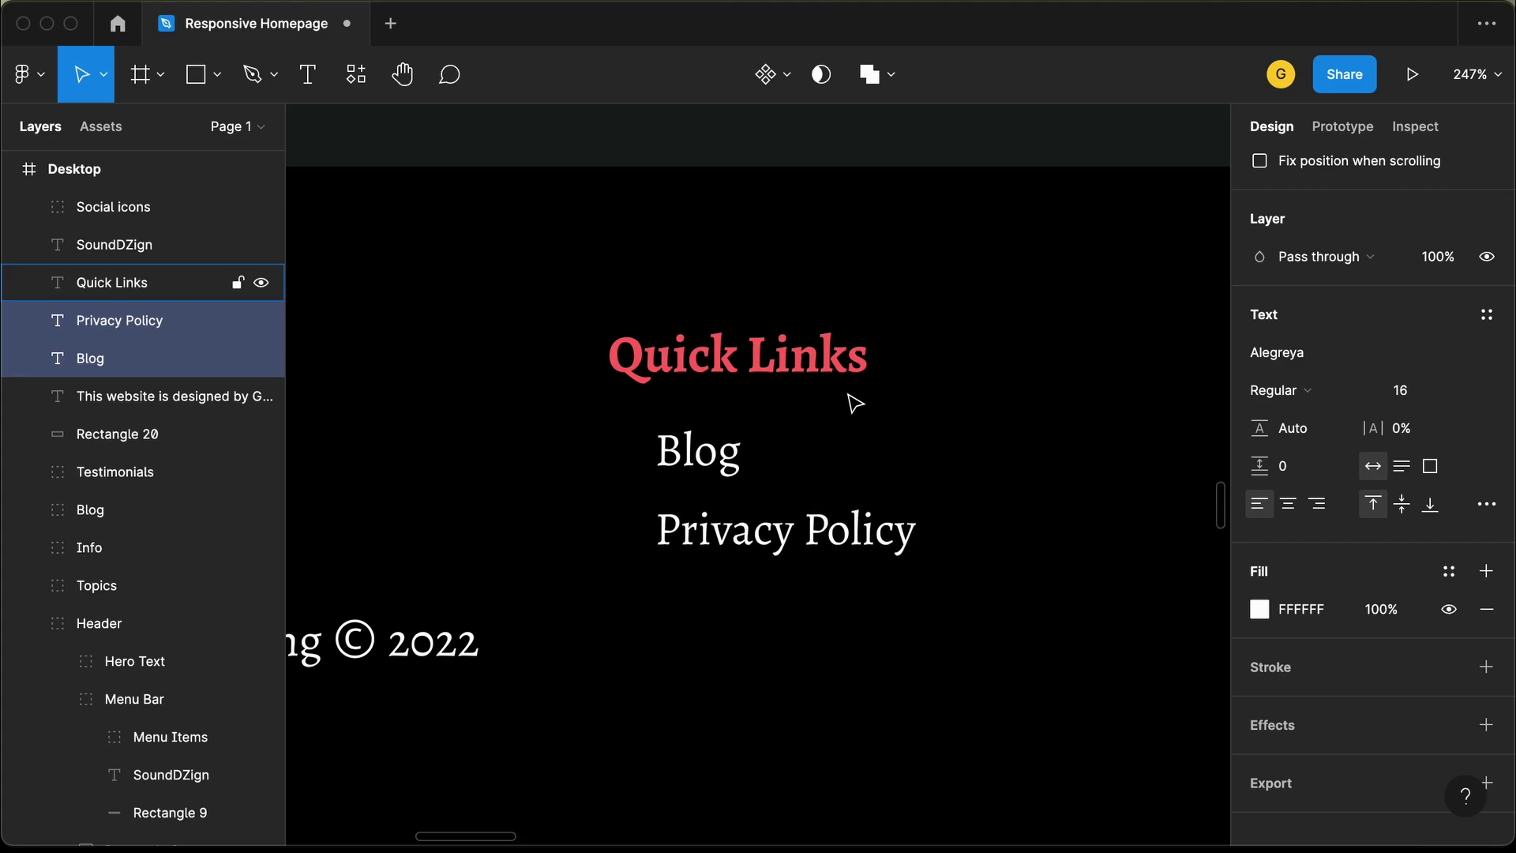
Group the Quick Links heading with the Blog and Privacy Policy links
scroll(709, 555, down, 5)
click(869, 600)
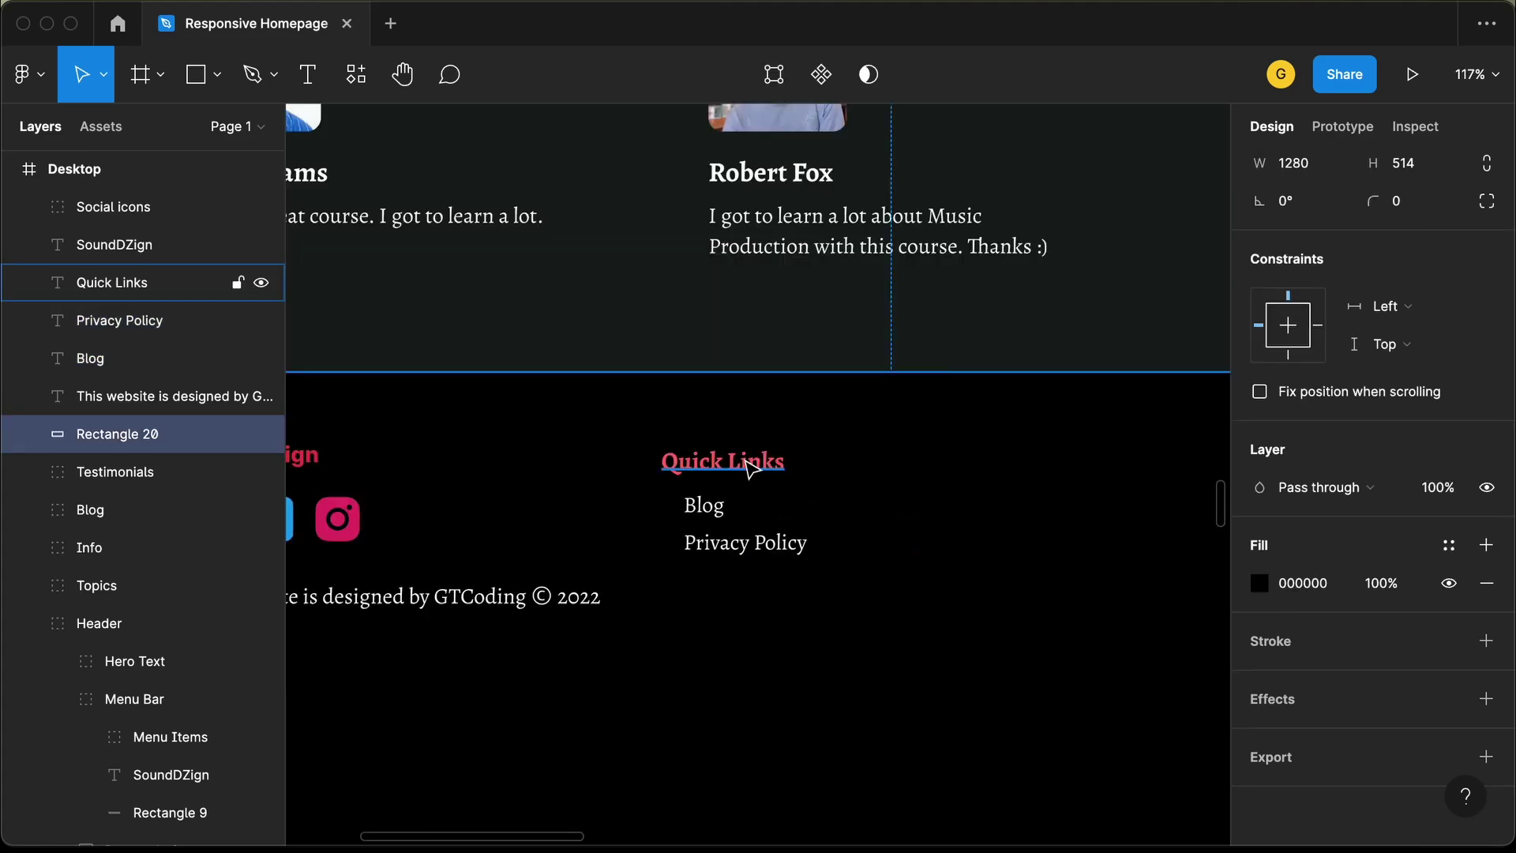
click(722, 462)
shift+click(720, 505)
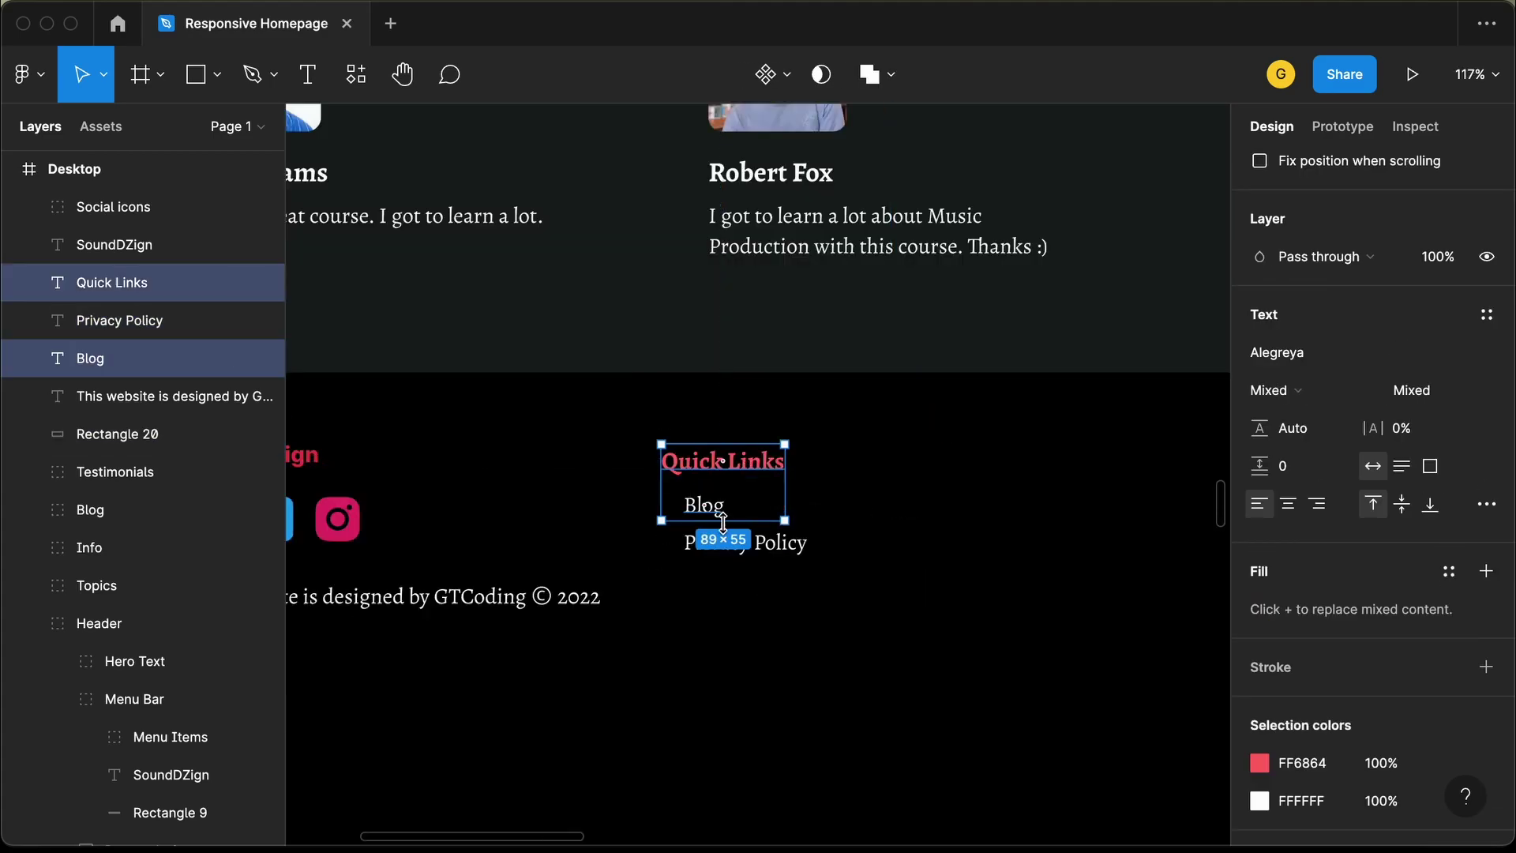
shift+click(735, 544)
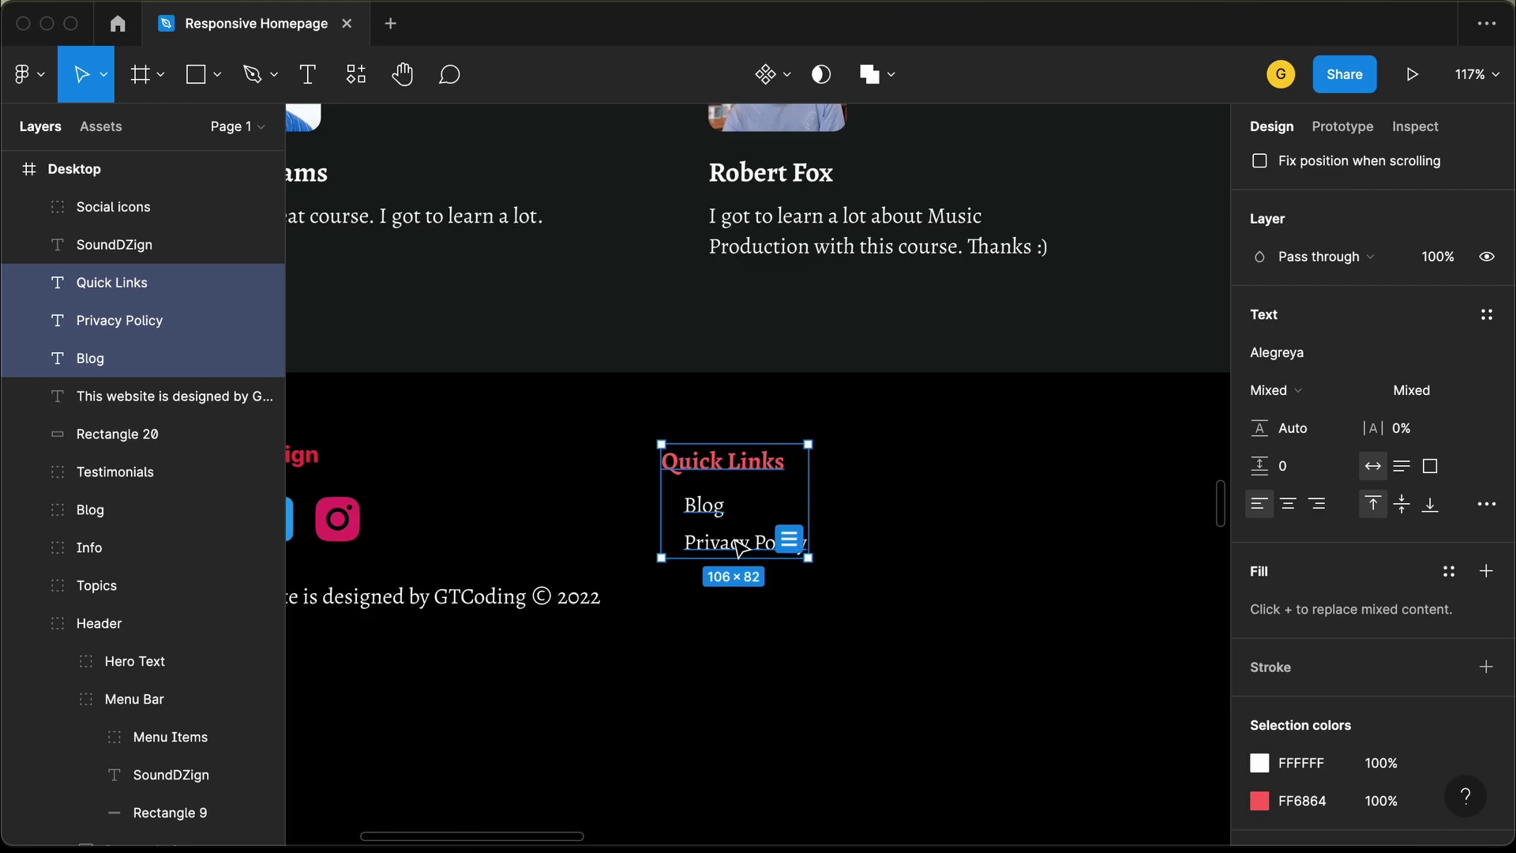
key(super+g)
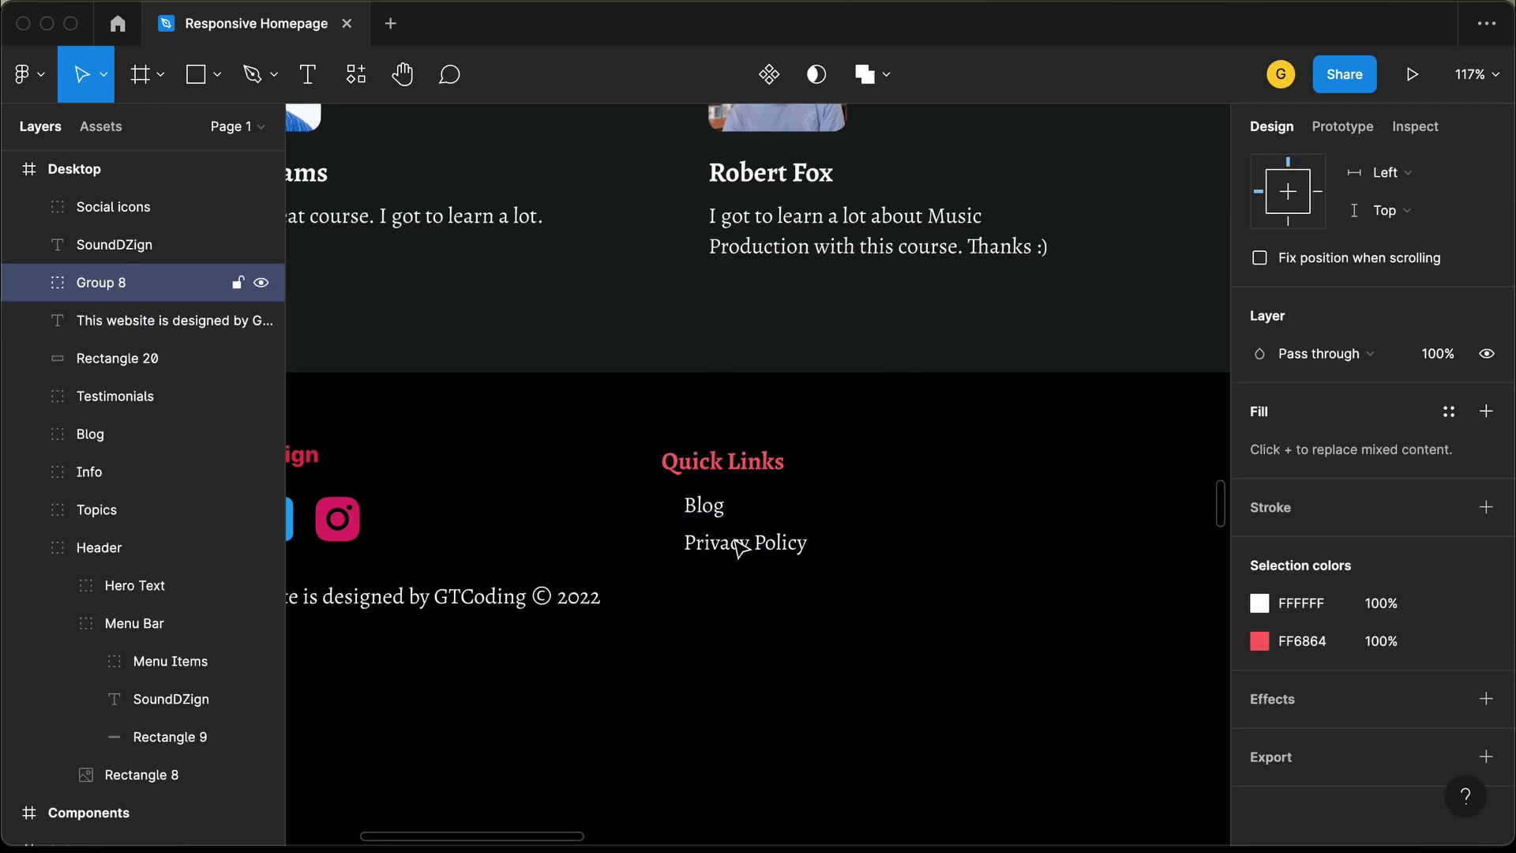
Duplicate the grouped Quick Links column to its right
scroll(740, 545, right, 3)
scroll(686, 498, down, 1)
drag(622, 436, 874, 430)
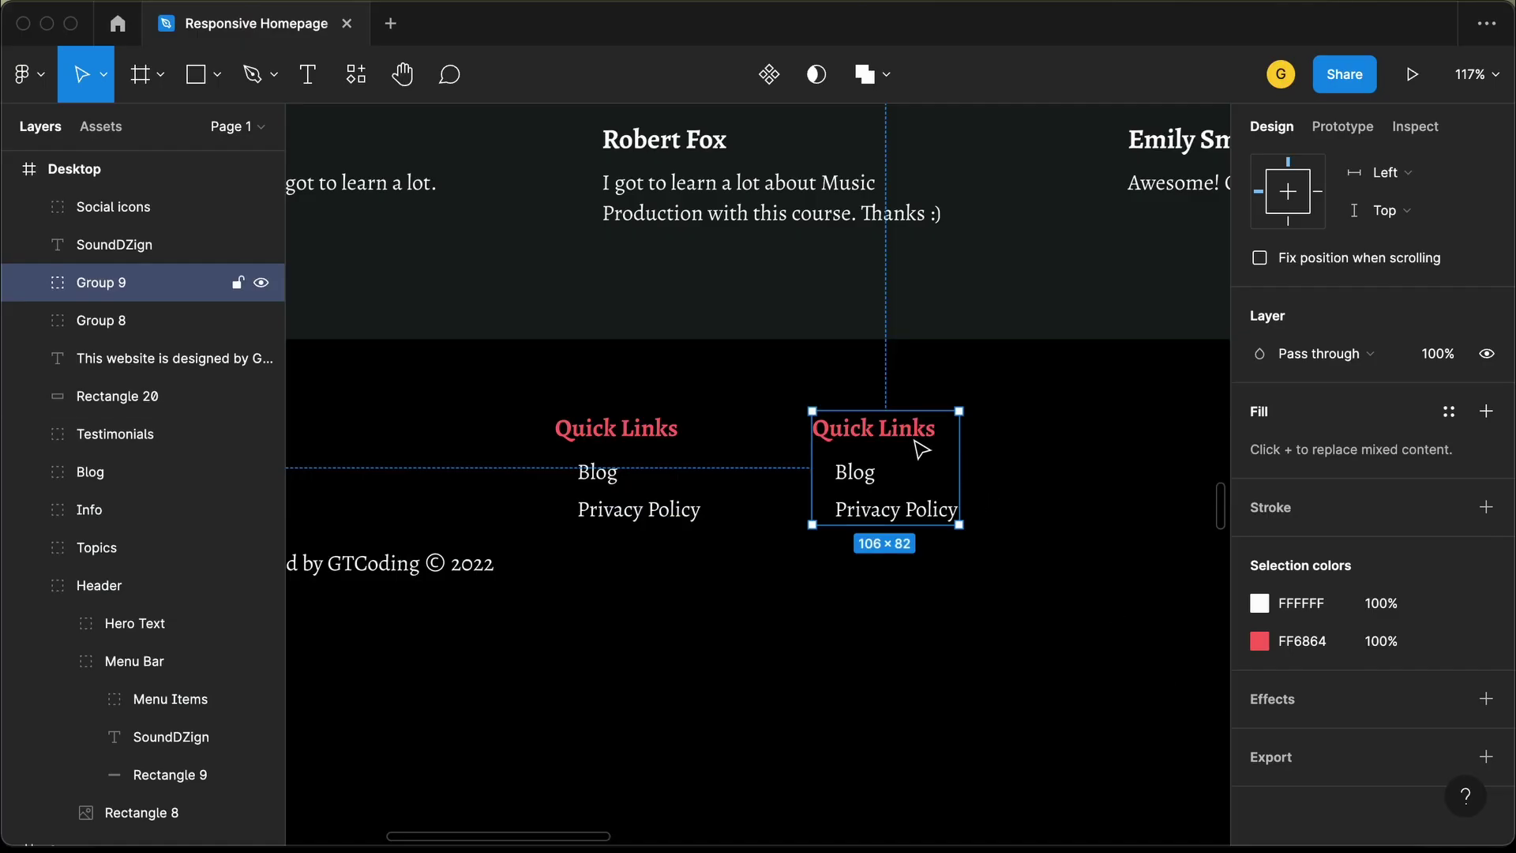
Rename the copied column's heading to 'Contact Us' and check it against the reference
double_click(916, 440)
key(Return)
text(Contact Us)
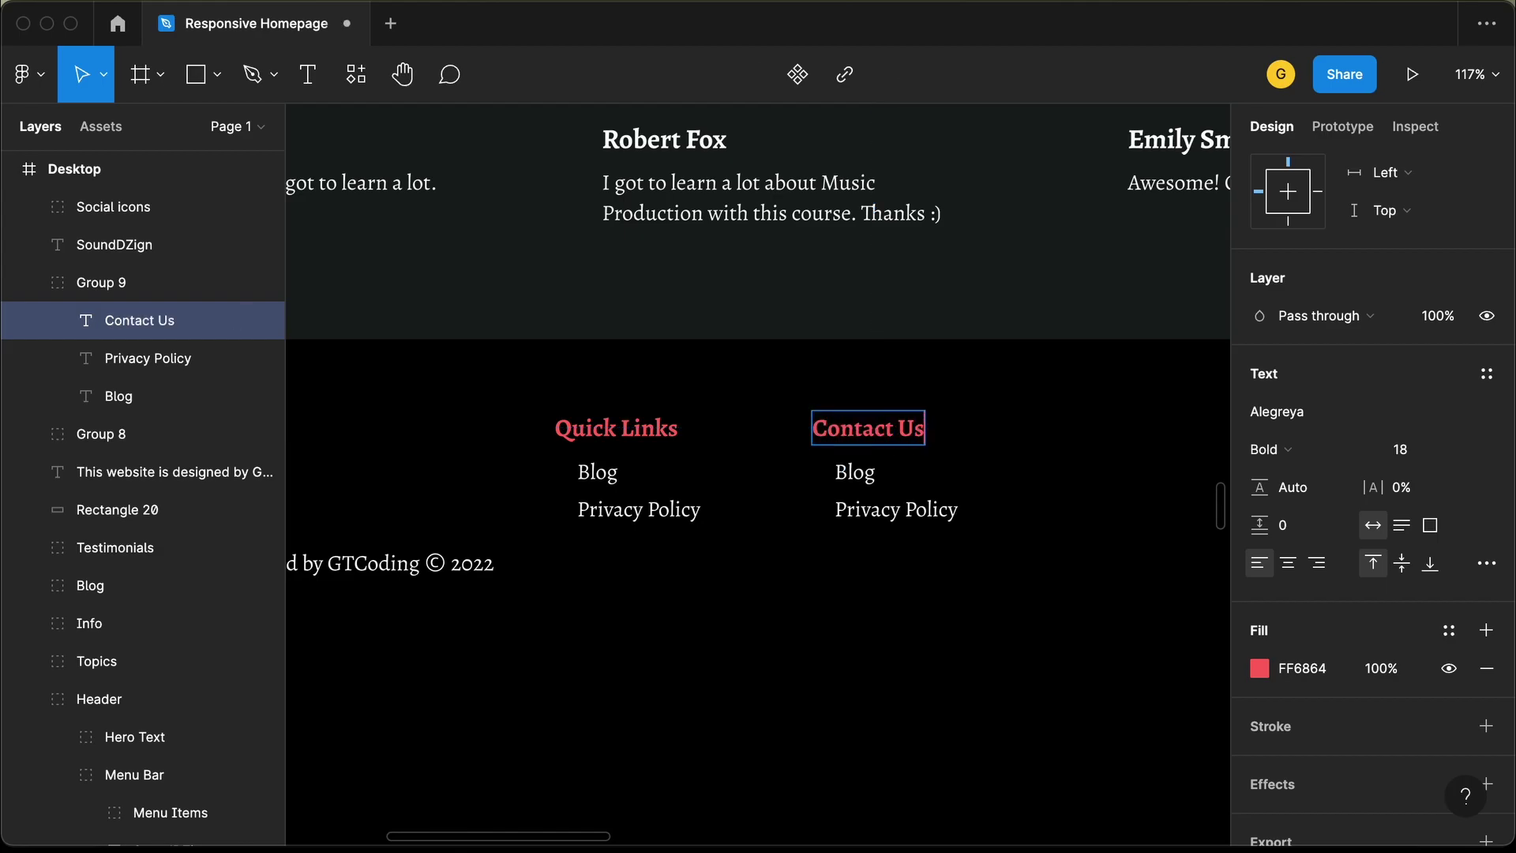
key(super+Tab)
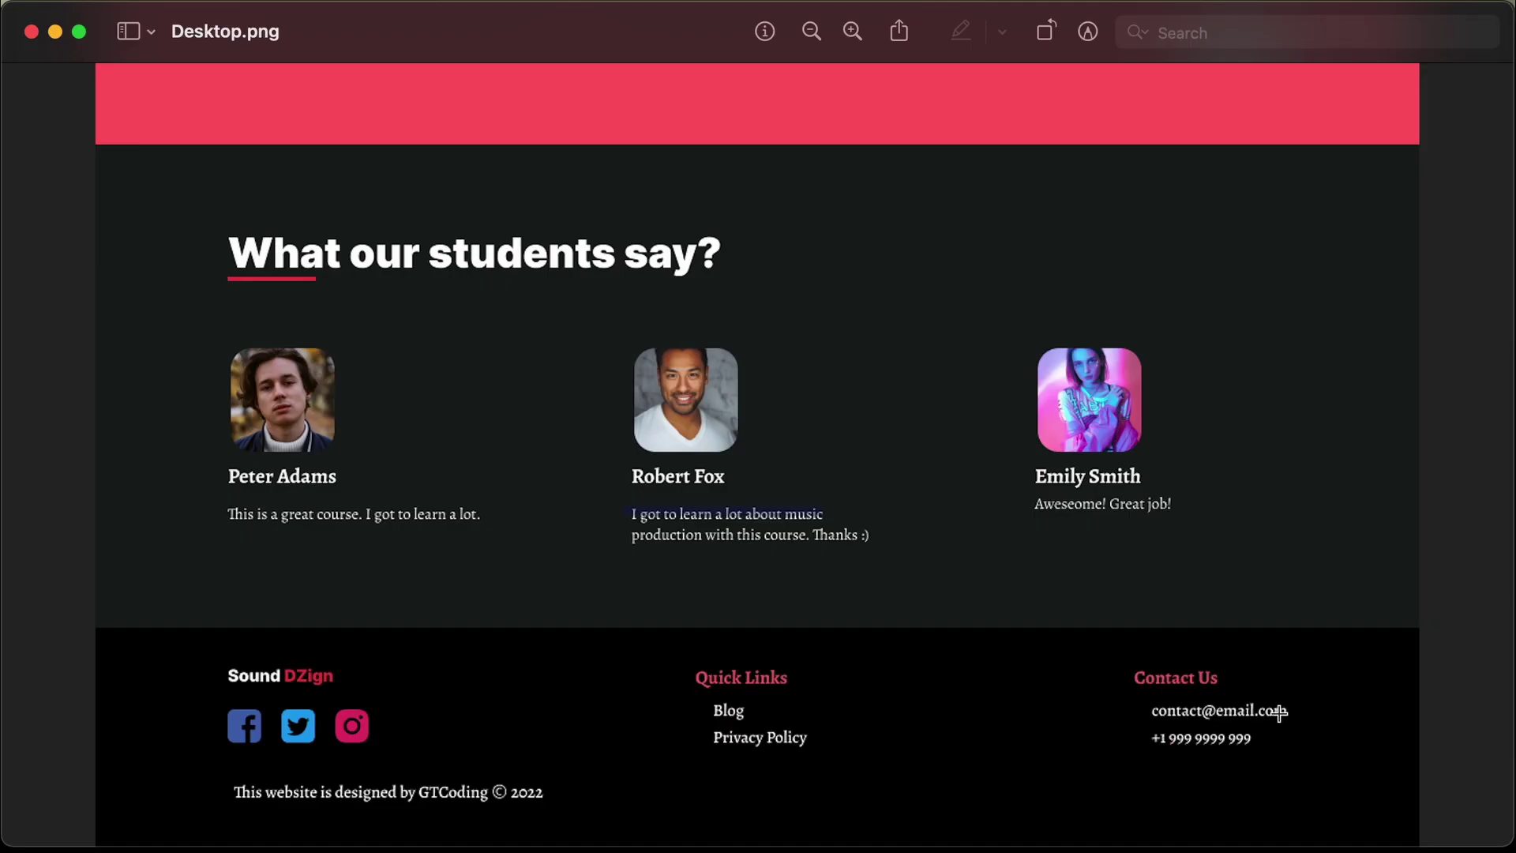
key(super+Tab)
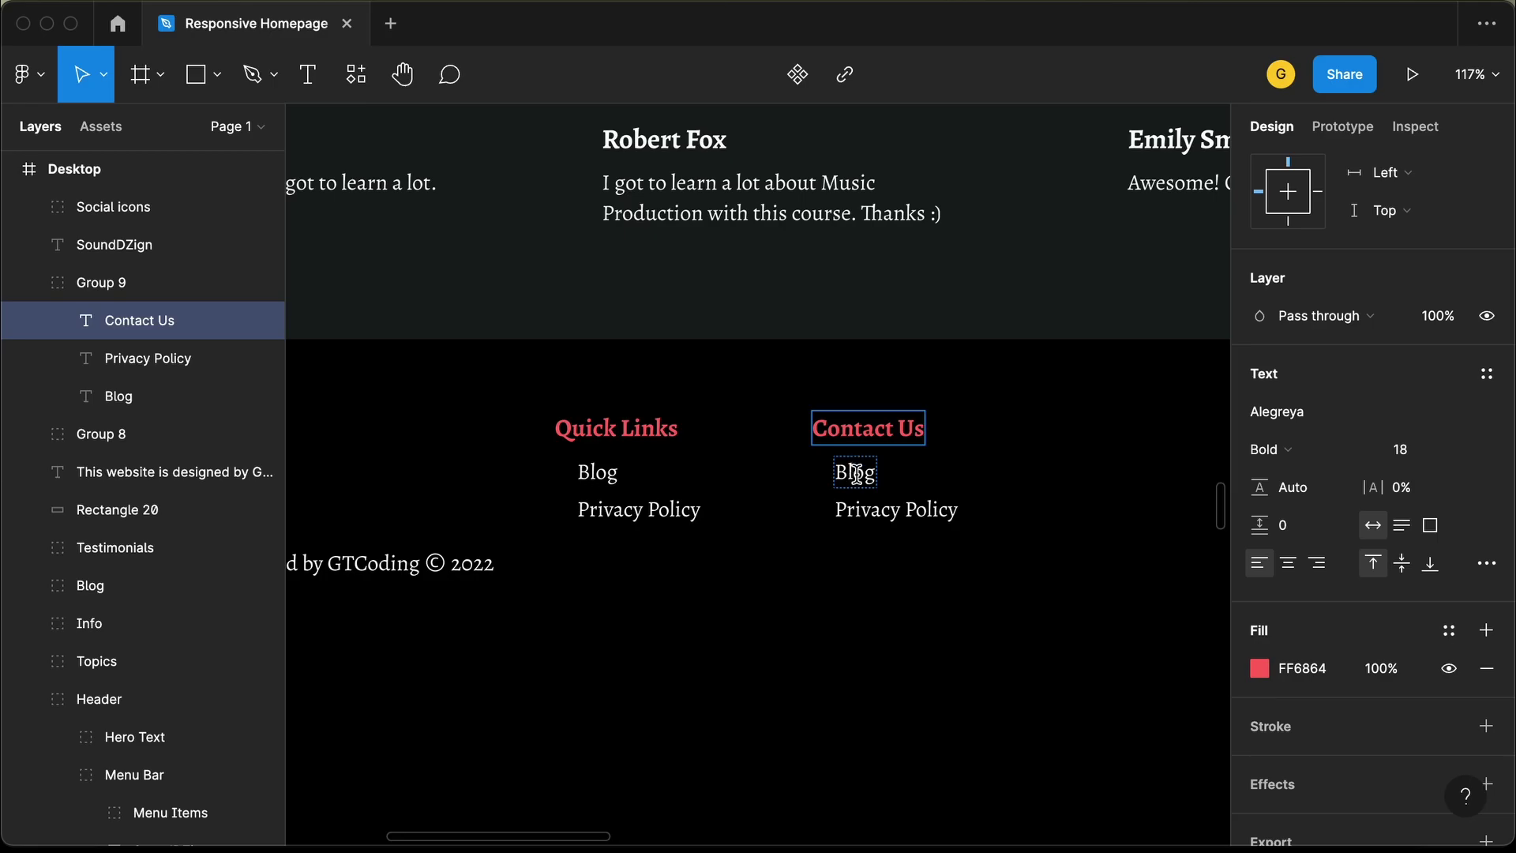
Nudge the Quick Links and Contact Us columns up 2 px together
scroll(856, 471, down, 3)
click(687, 585)
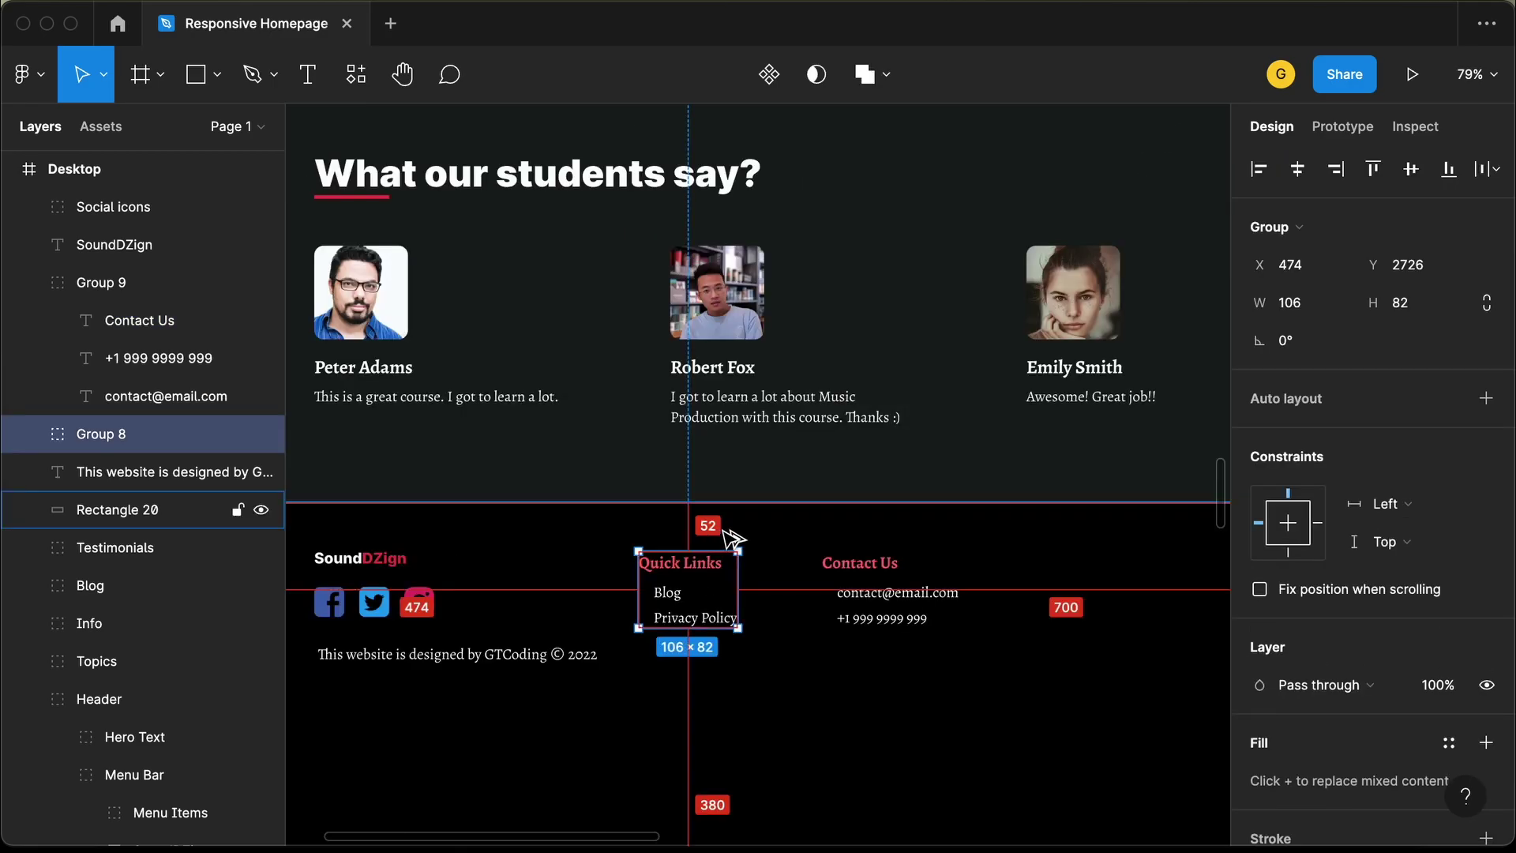
shift+click(851, 562)
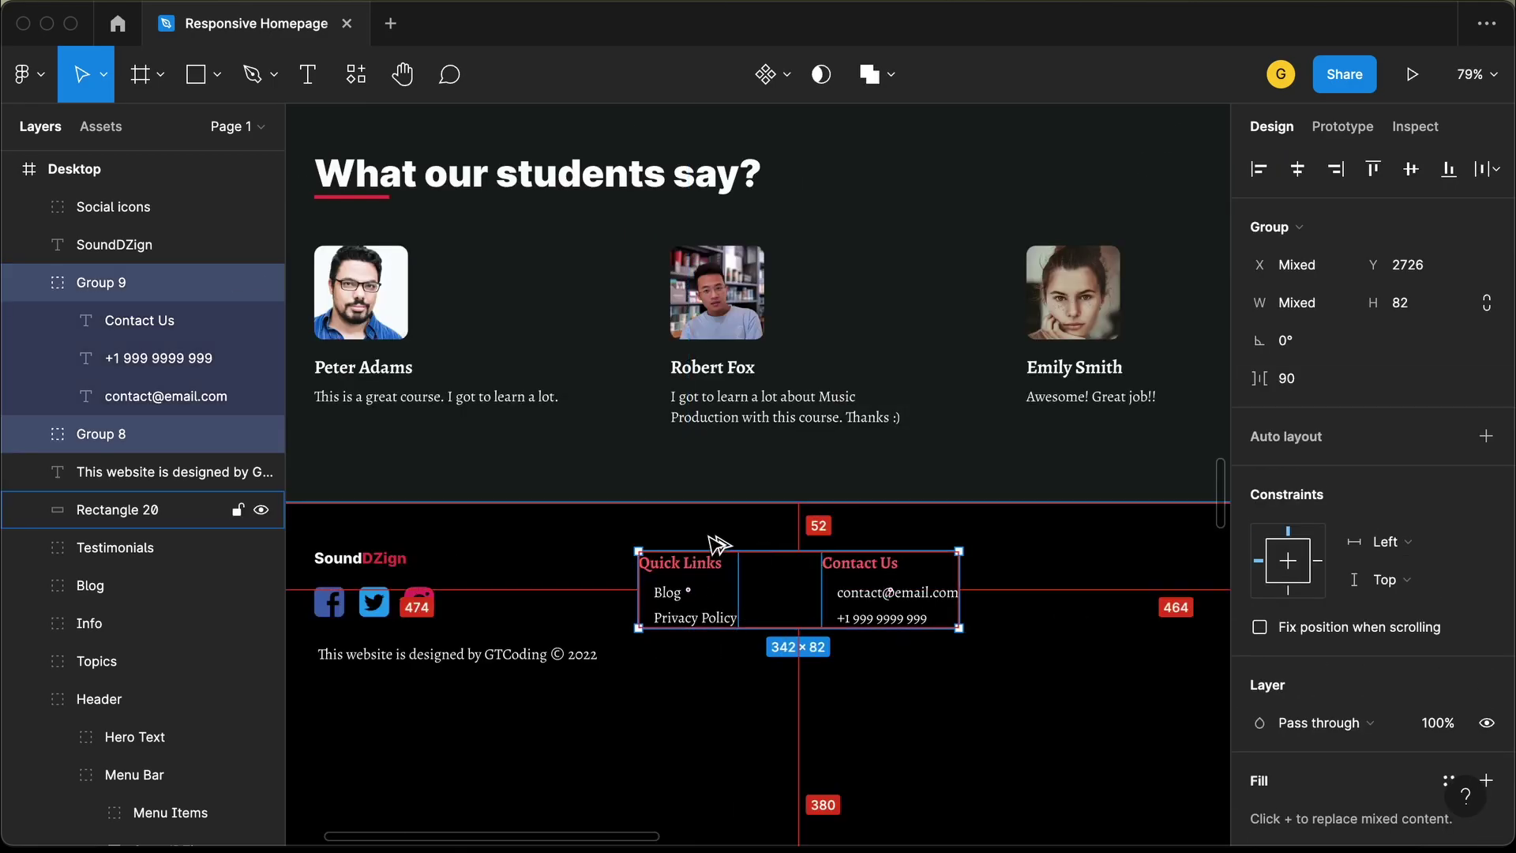
key(Up)
key(Up)
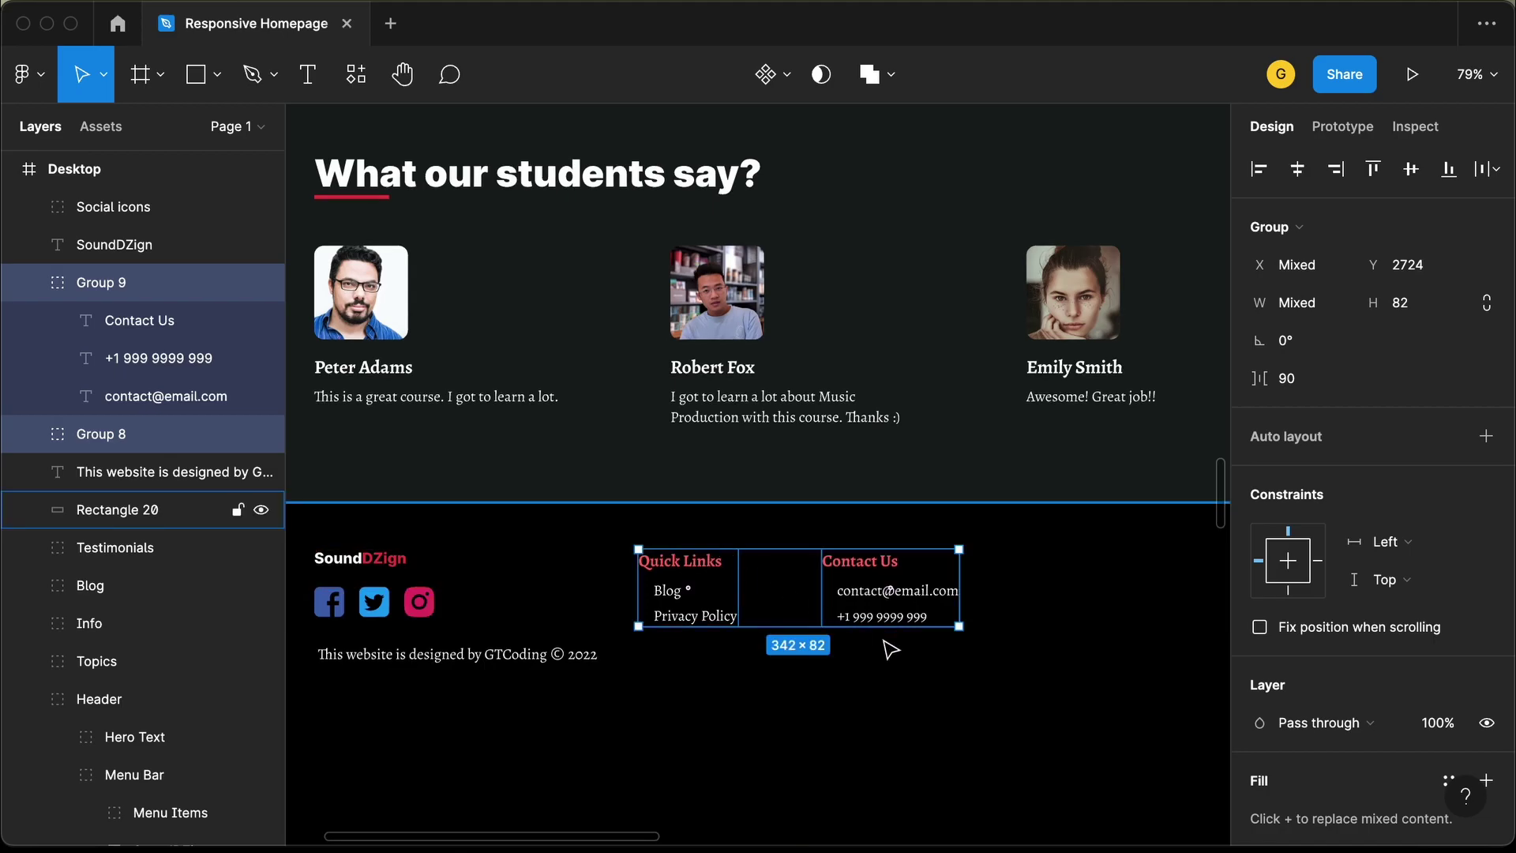
scroll(882, 640, down, 3)
Shift the Contact Us column further toward the right edge
click(897, 685)
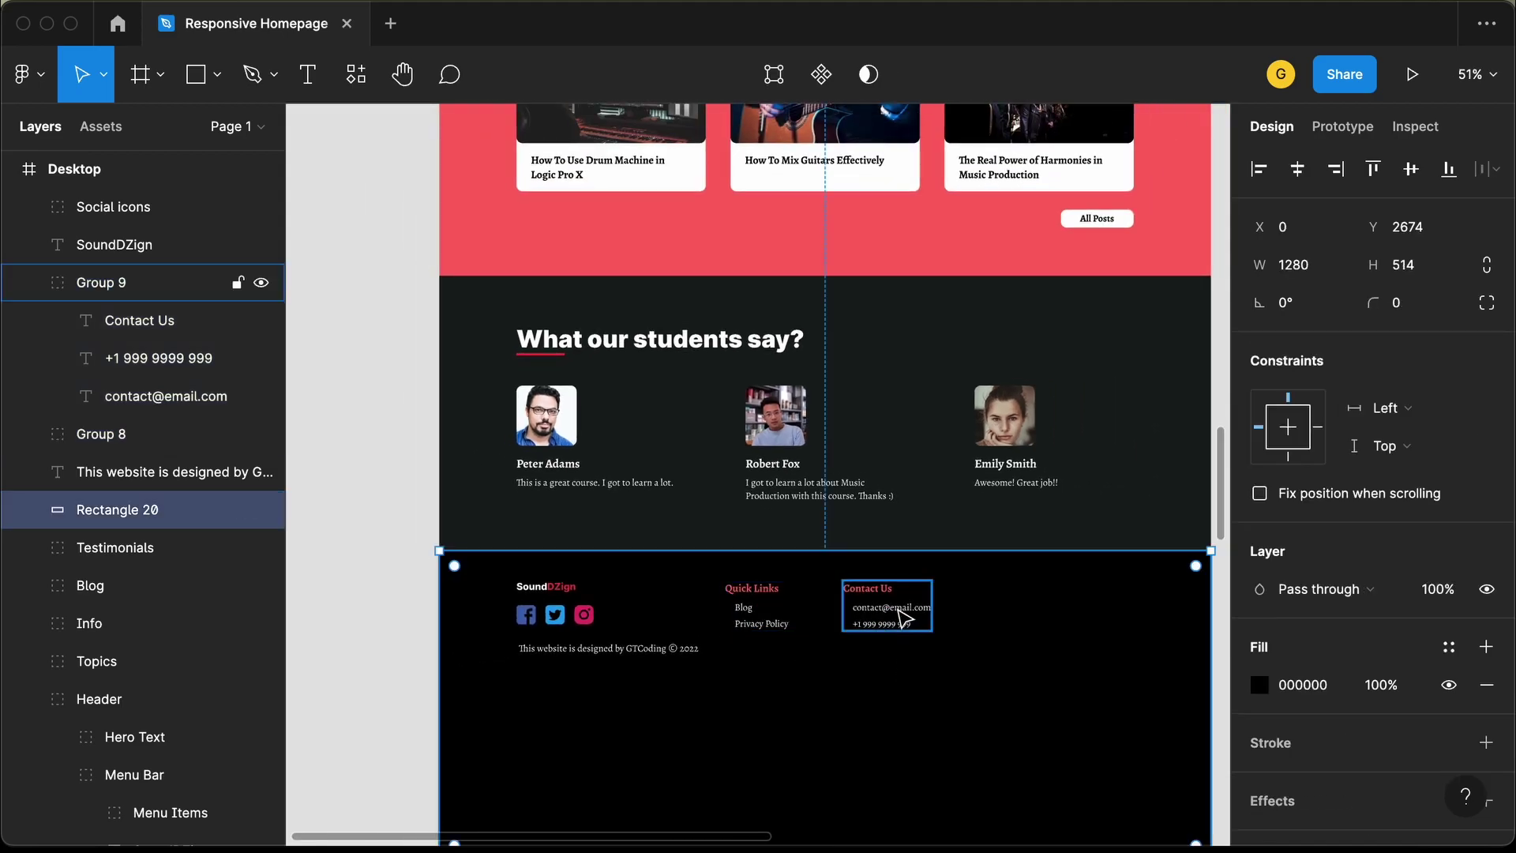
click(895, 614)
key(shift+Right)
key(shift+Right)
key(shift+Right)
key(shift+Right)
key(shift+Right)
key(shift+Right)
key(shift+Right)
key(shift+Right)
key(shift+Right)
key(shift+Right)
key(shift+Right)
key(shift+Right)
key(shift+Right)
key(shift+Right)
key(shift+Right)
key(shift+Right)
key(shift+Right)
key(shift+Right)
key(shift+Right)
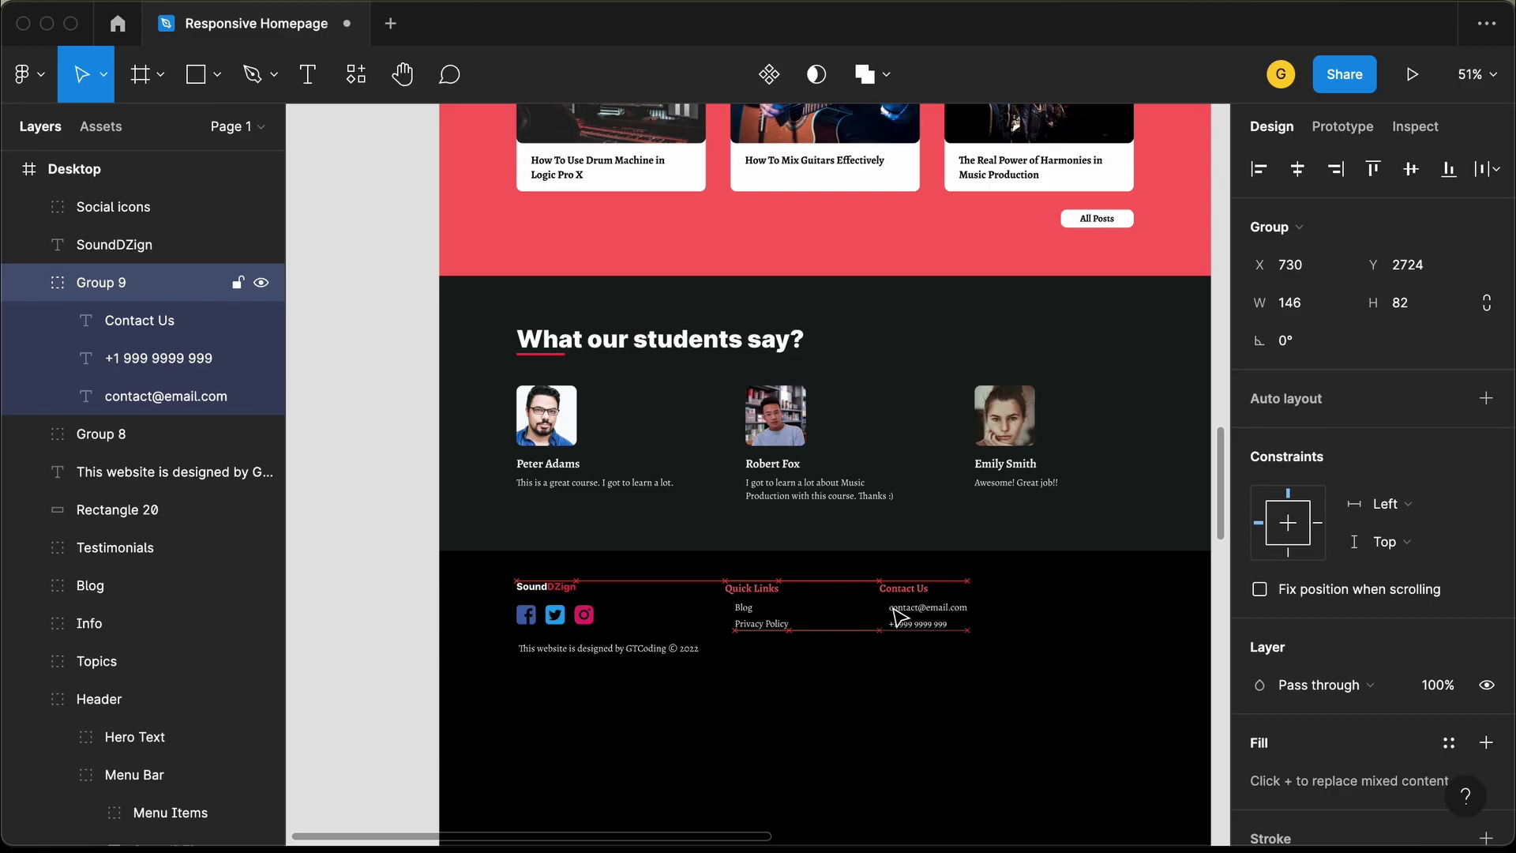
key(shift+Right)
key(shift+Right)
key(shift+Right)
key(shift+Right)
key(shift+Right)
key(shift+Right)
key(shift+Right)
key(shift+Right)
key(shift+Right)
key(shift+Right)
key(shift+Right)
key(shift+Right)
key(shift+Right)
key(shift+Right)
key(shift+Right)
key(shift+Right)
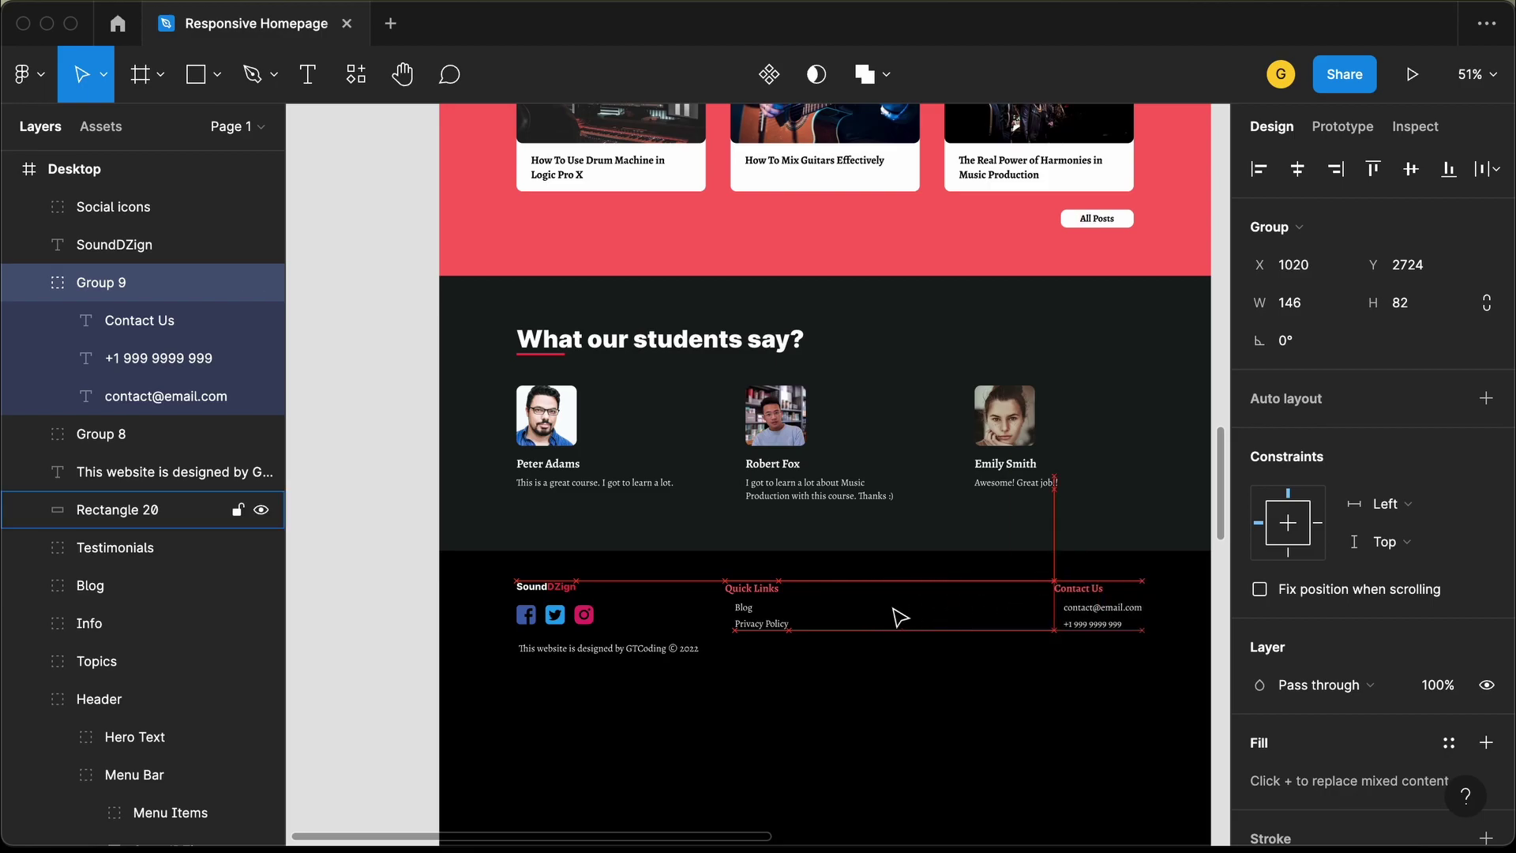
key(Escape)
Group the SoundDZign logo text with the social icons
scroll(900, 616, down, 1)
scroll(900, 617, right, 2)
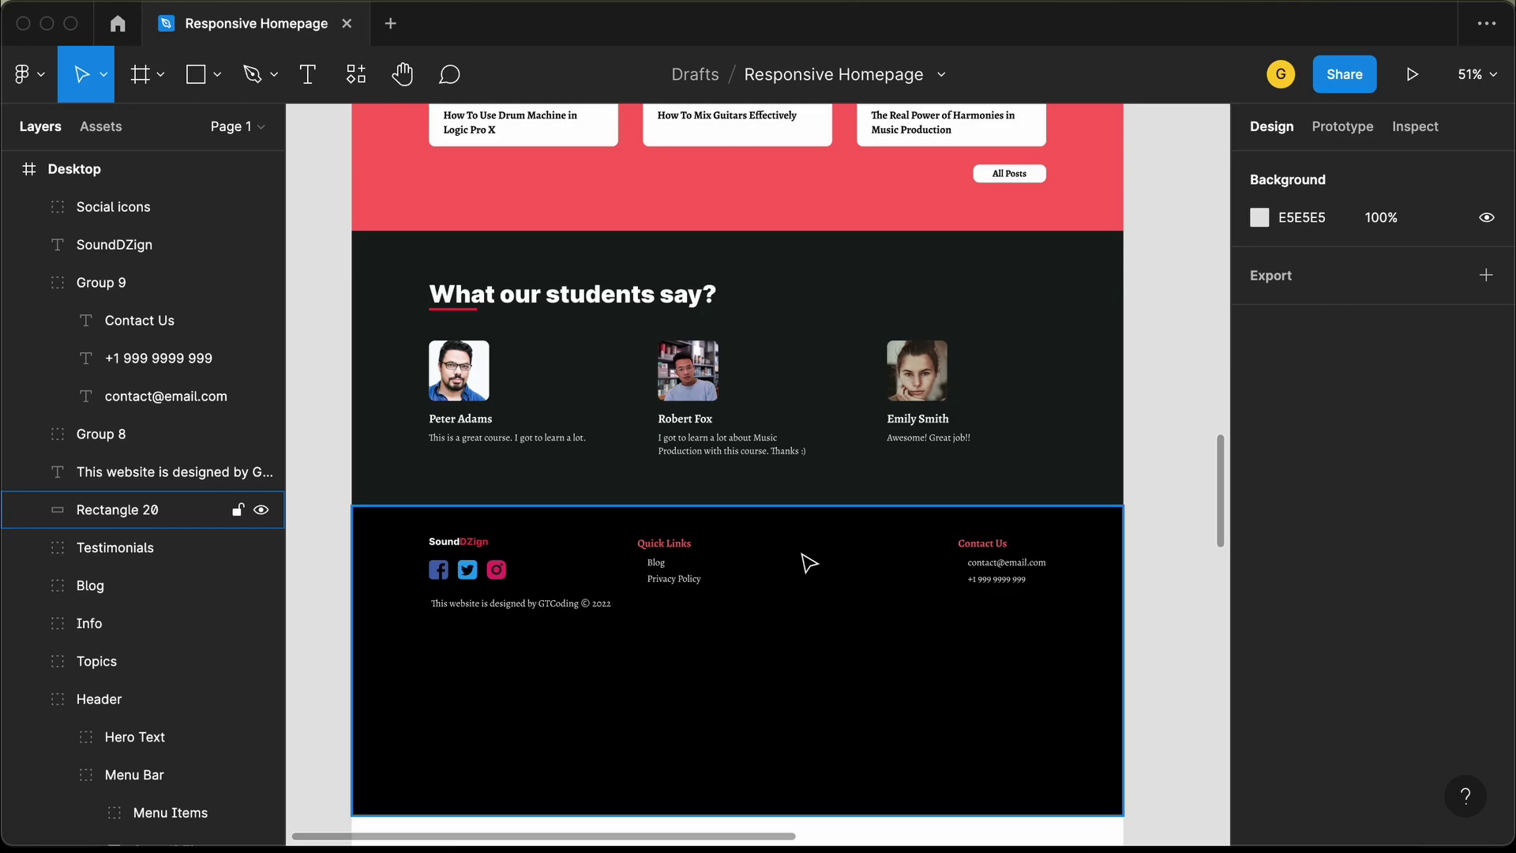
click(467, 540)
shift+click(473, 573)
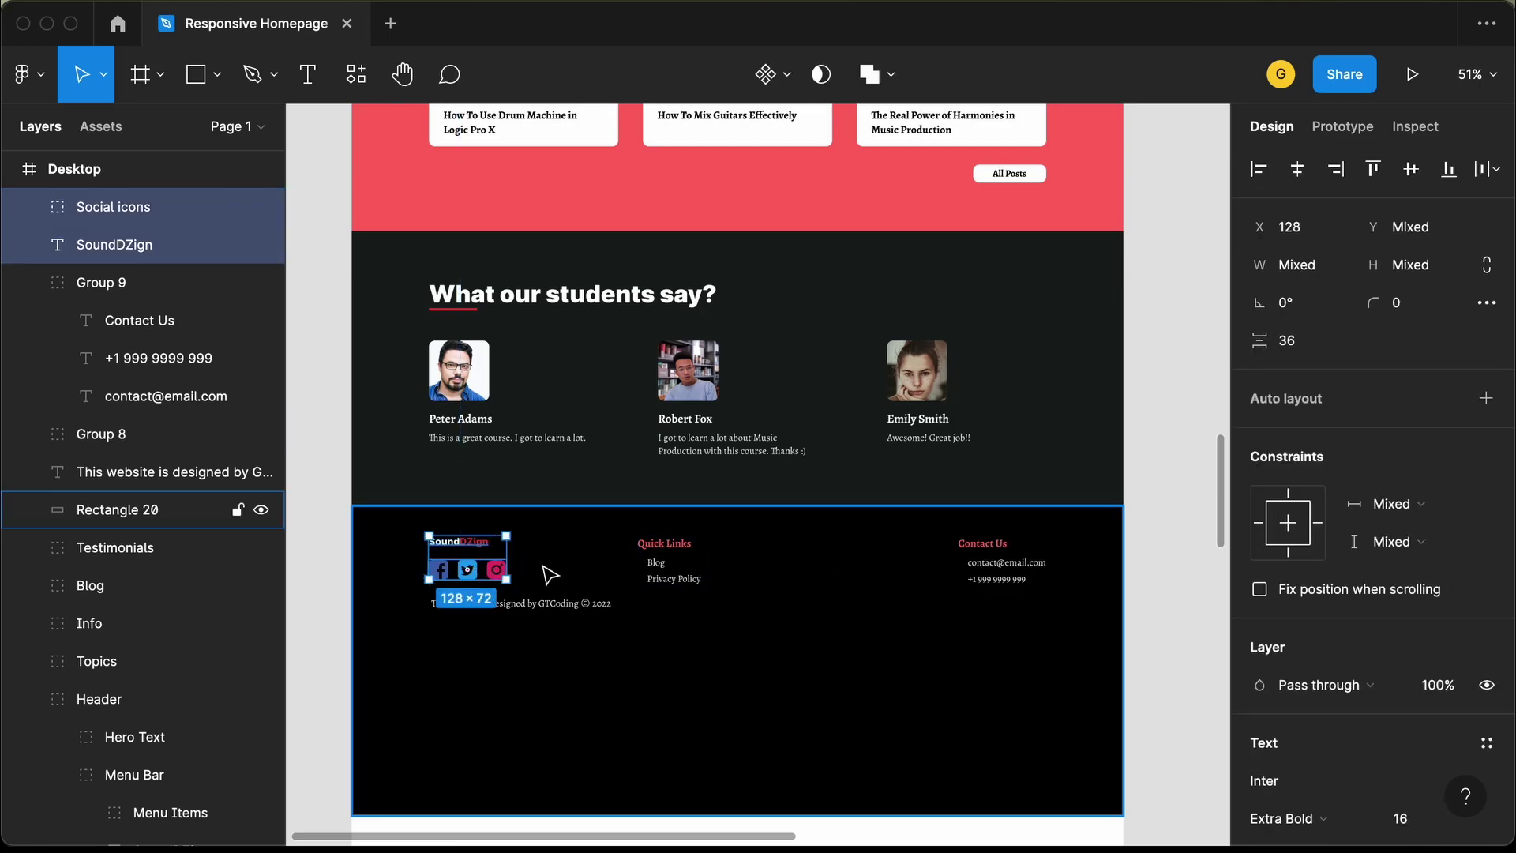
key(super+g)
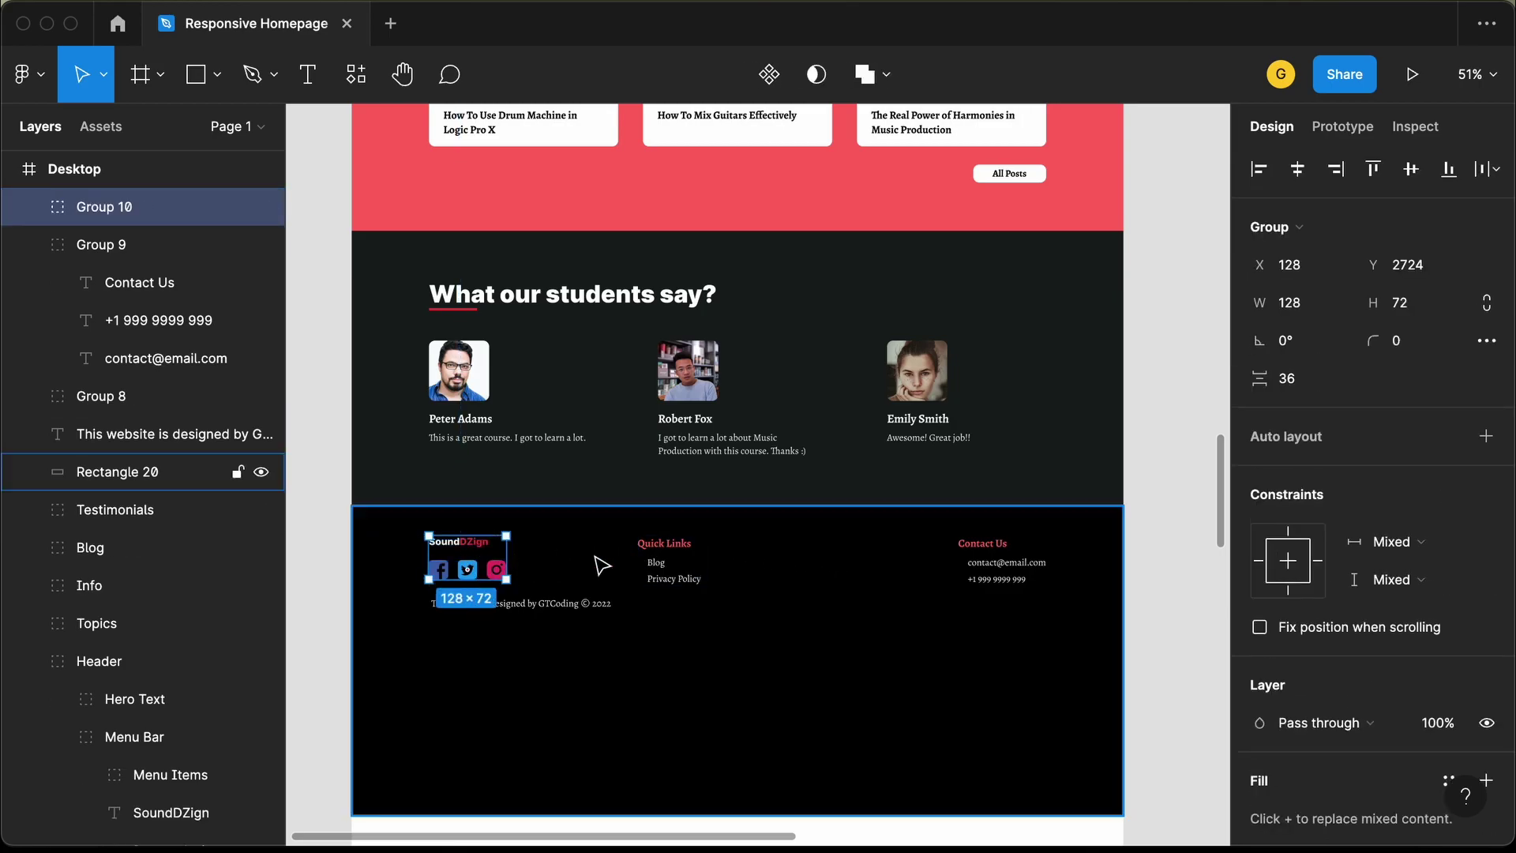
Tidy up the logo, Quick Links and Contact Us columns into even spacing
shift+click(674, 561)
click(676, 564)
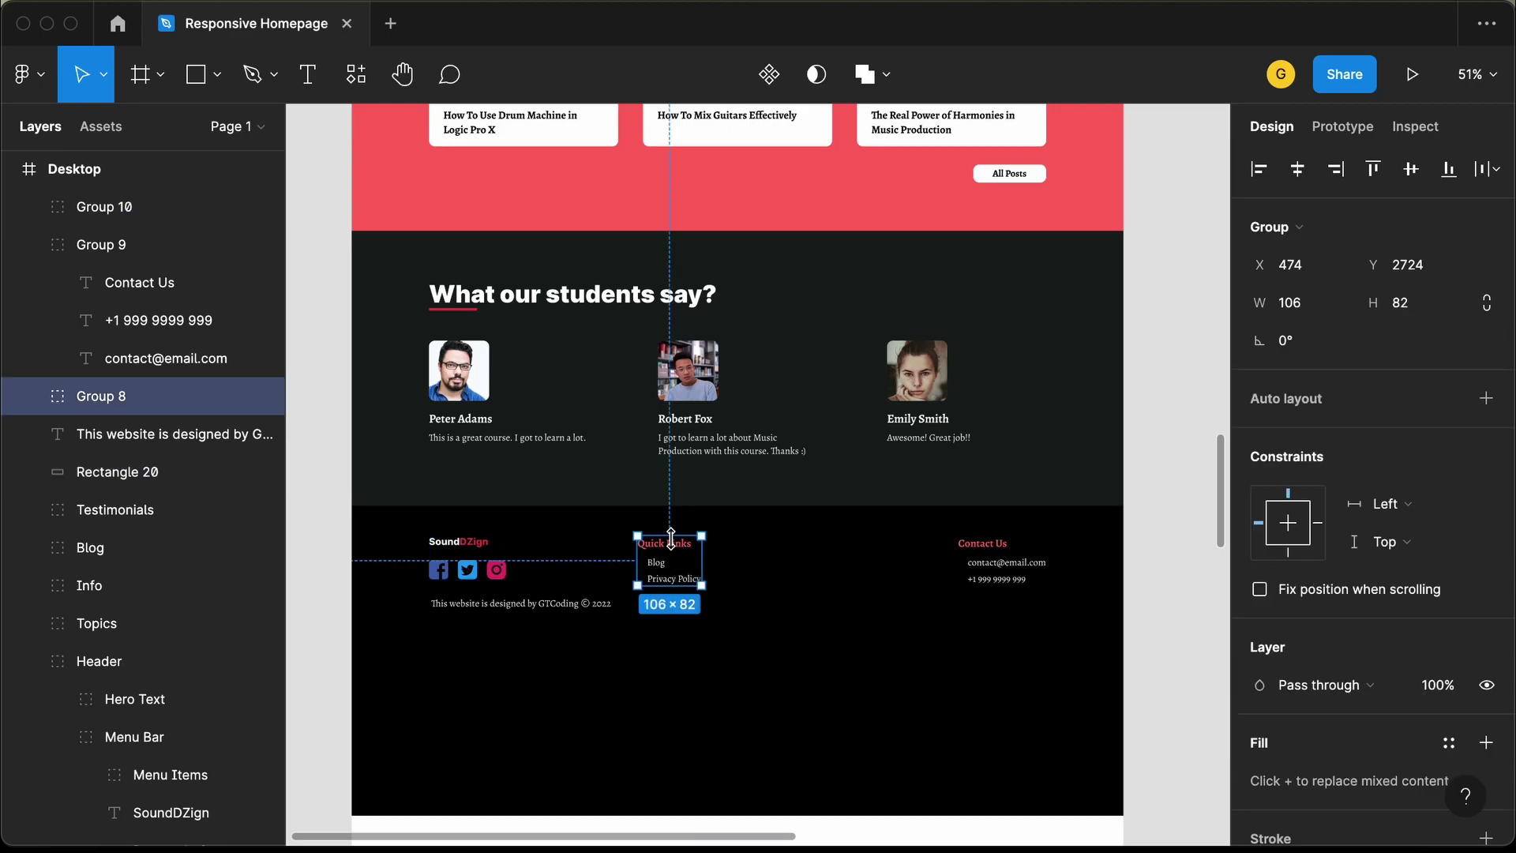
shift+click(467, 553)
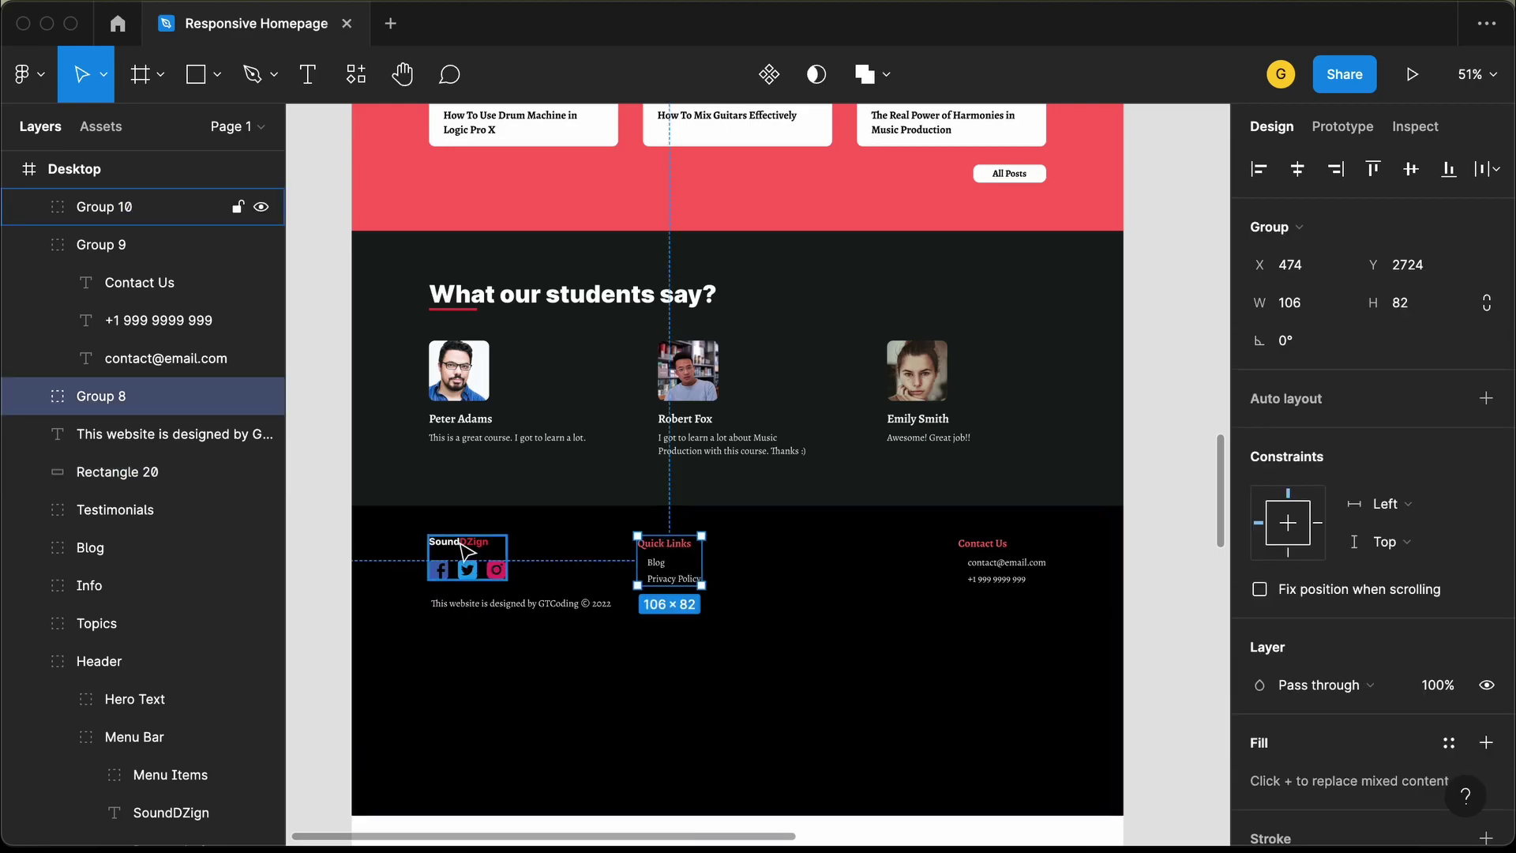
shift+click(985, 564)
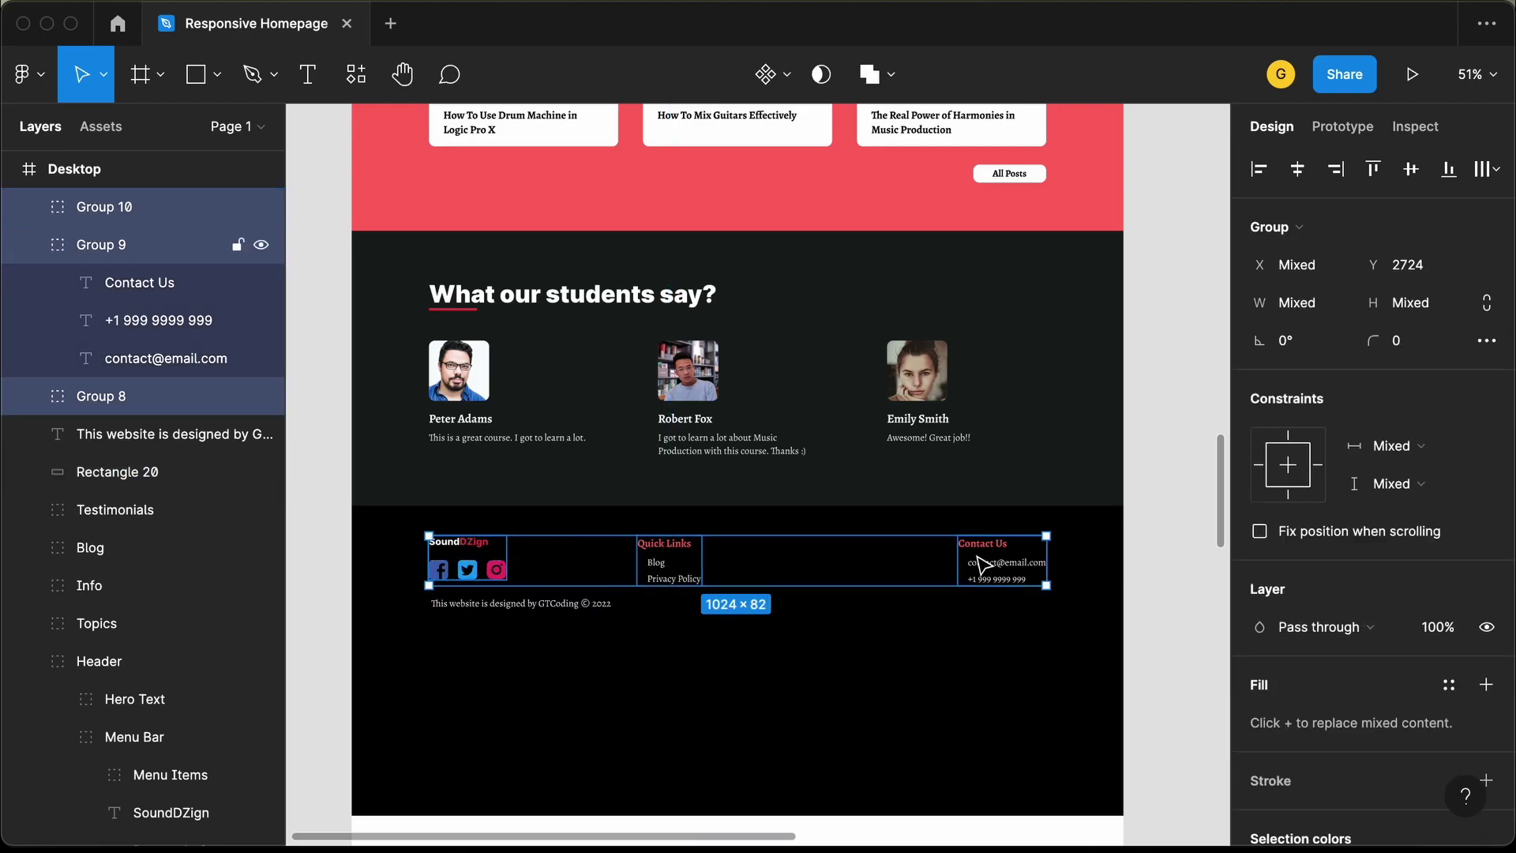
click(1487, 168)
click(1384, 218)
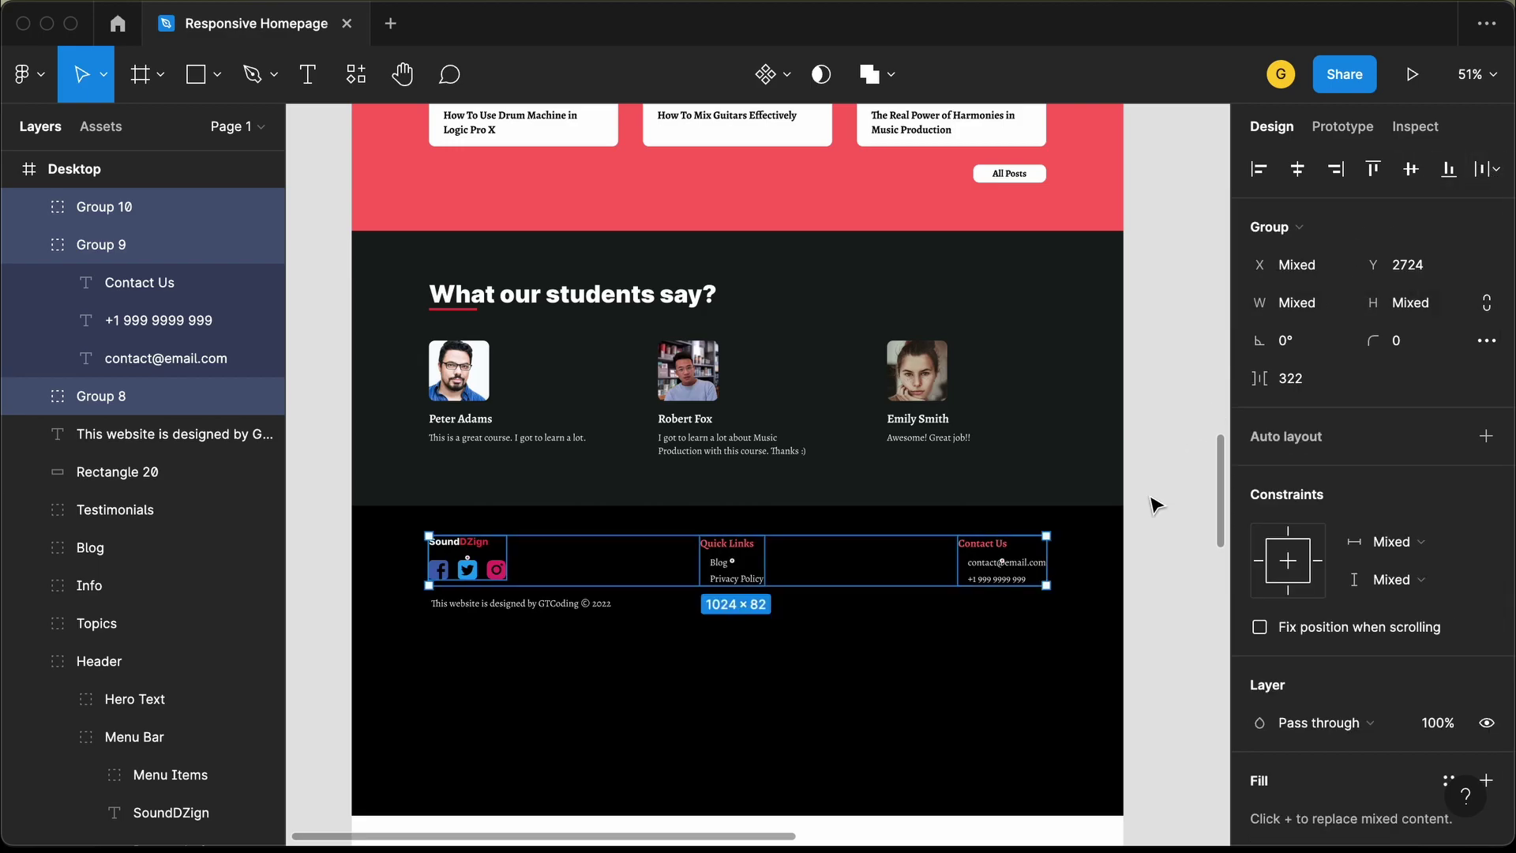
click(1158, 588)
scroll(687, 660, up, 5)
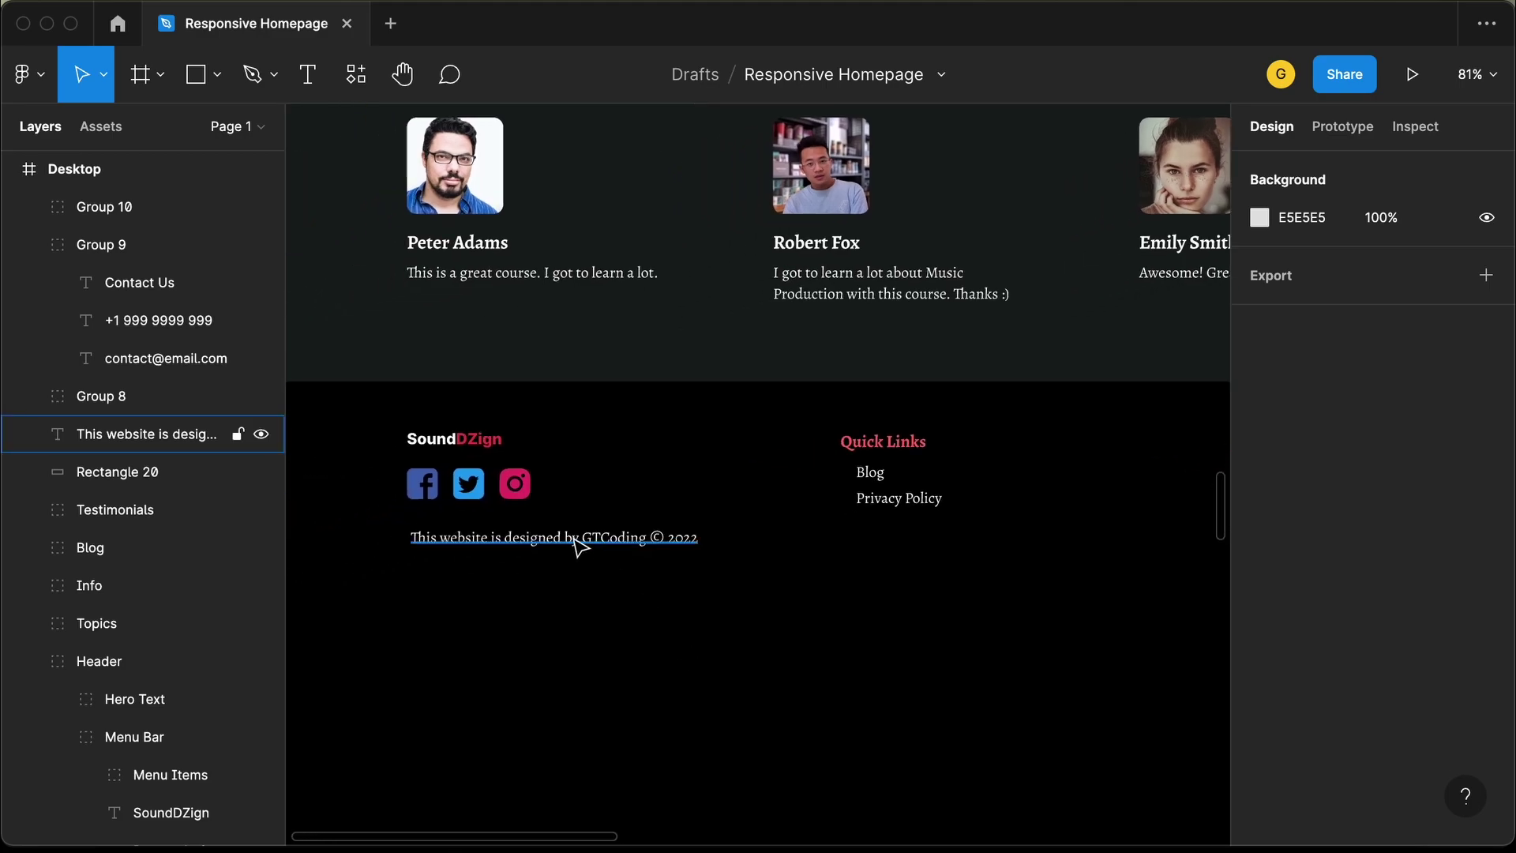
Nudge the copyright line down and shorten the black footer background to height 252
click(581, 540)
key(shift+Down)
key(shift+Down)
key(shift+Down)
key(shift+Down)
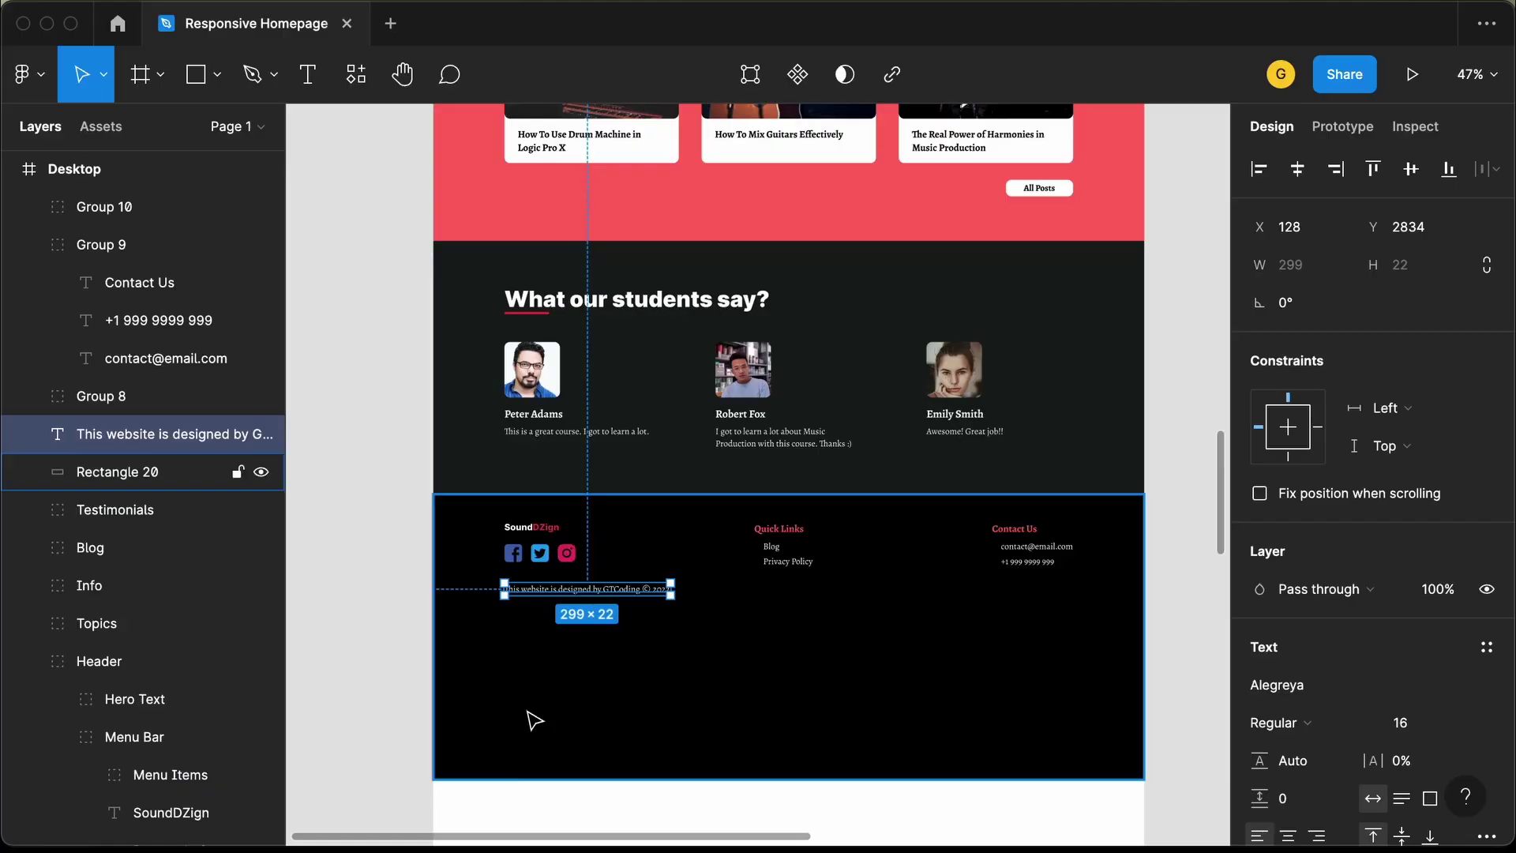
click(739, 728)
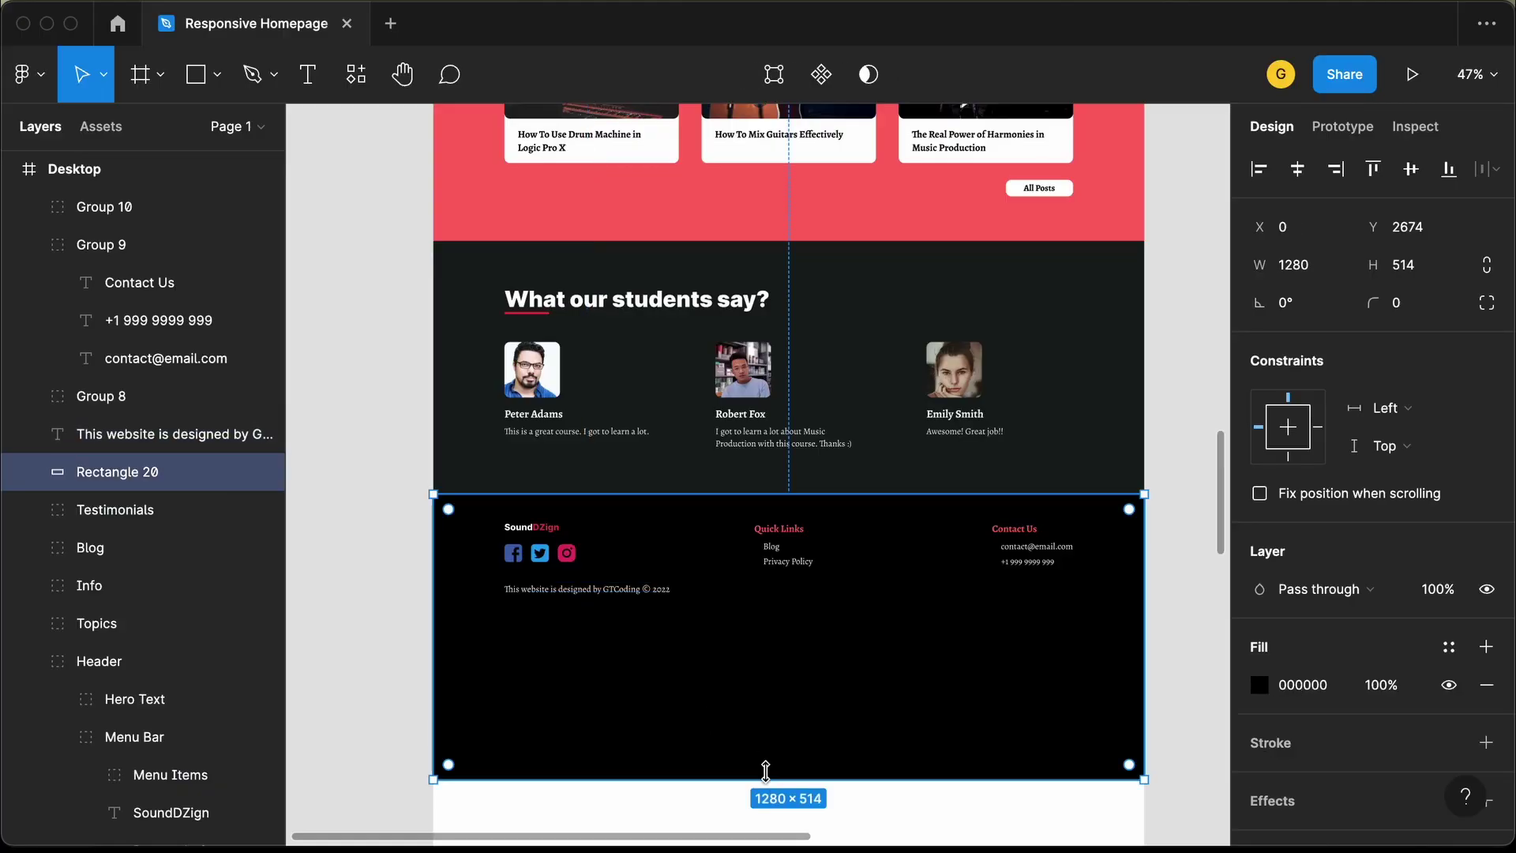
drag(765, 770, 765, 634)
scroll(558, 594, up, 5)
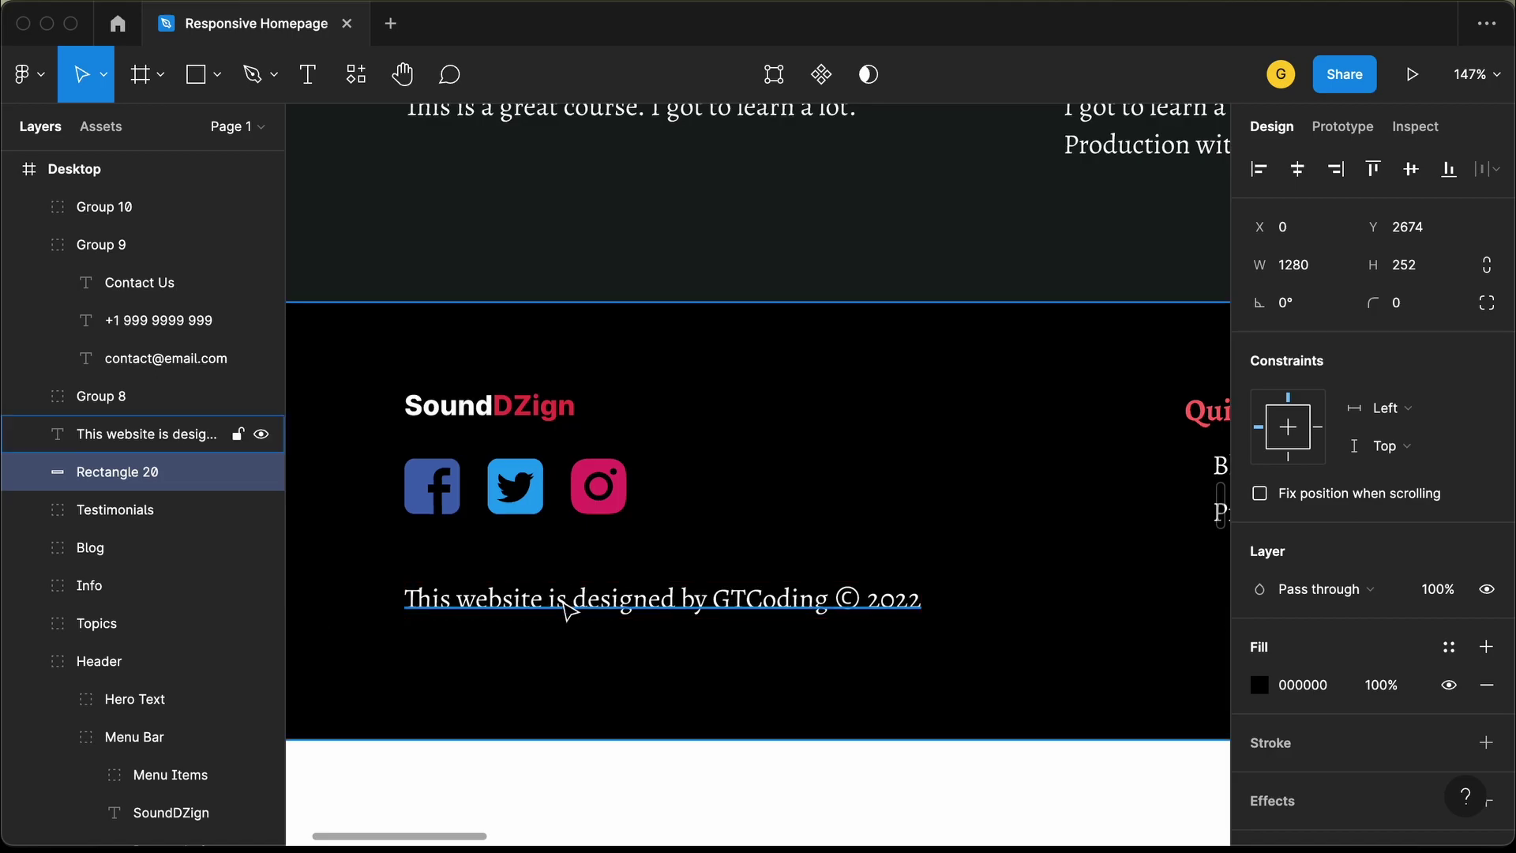
scroll(677, 667, down, 6)
Group all the footer layers and name the group 'Footer'
click(1153, 541)
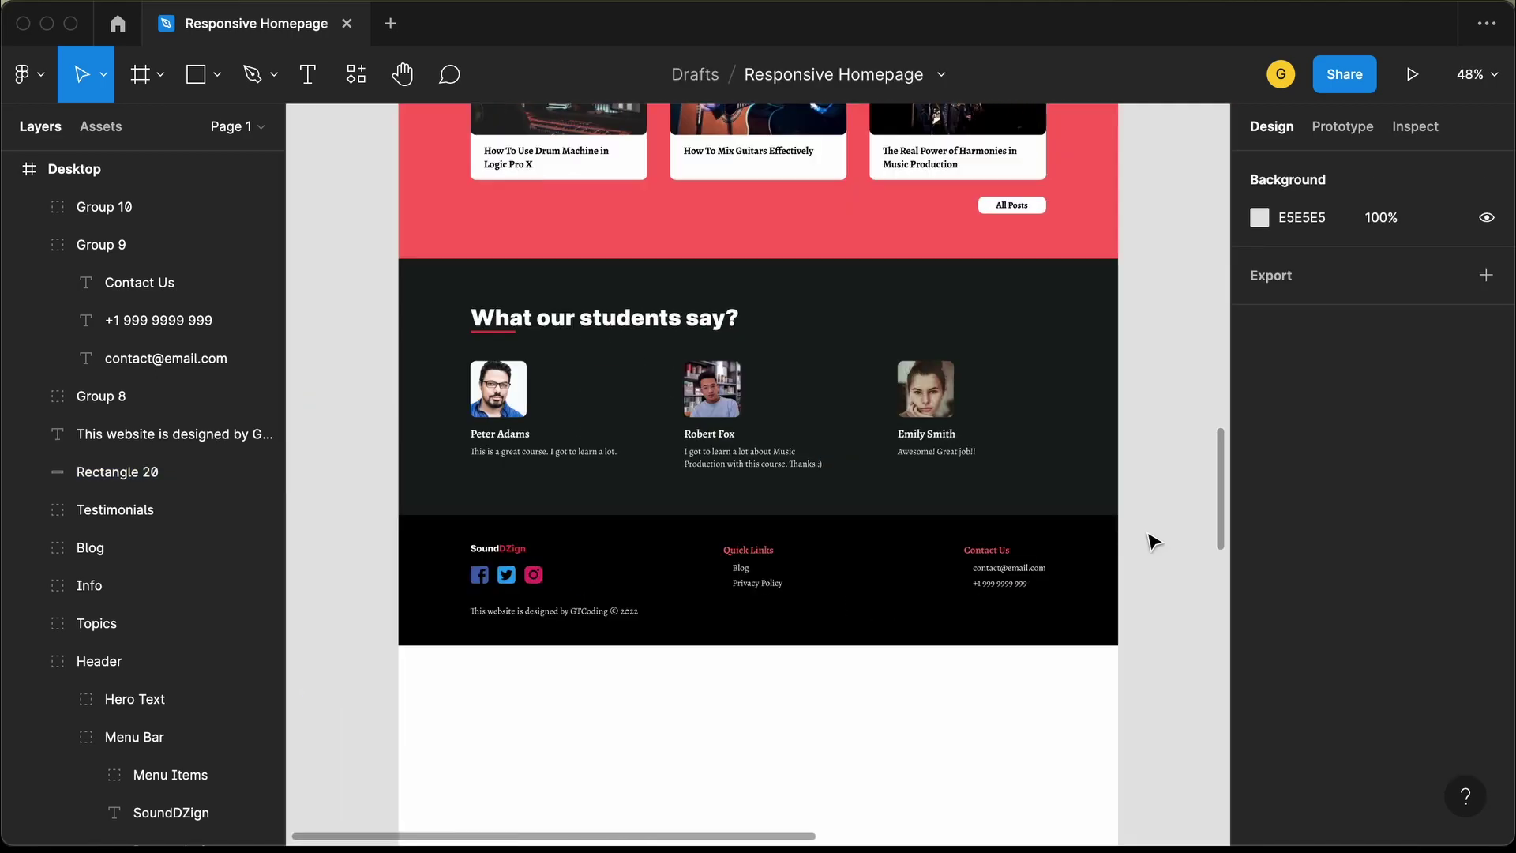
drag(1153, 541, 353, 704)
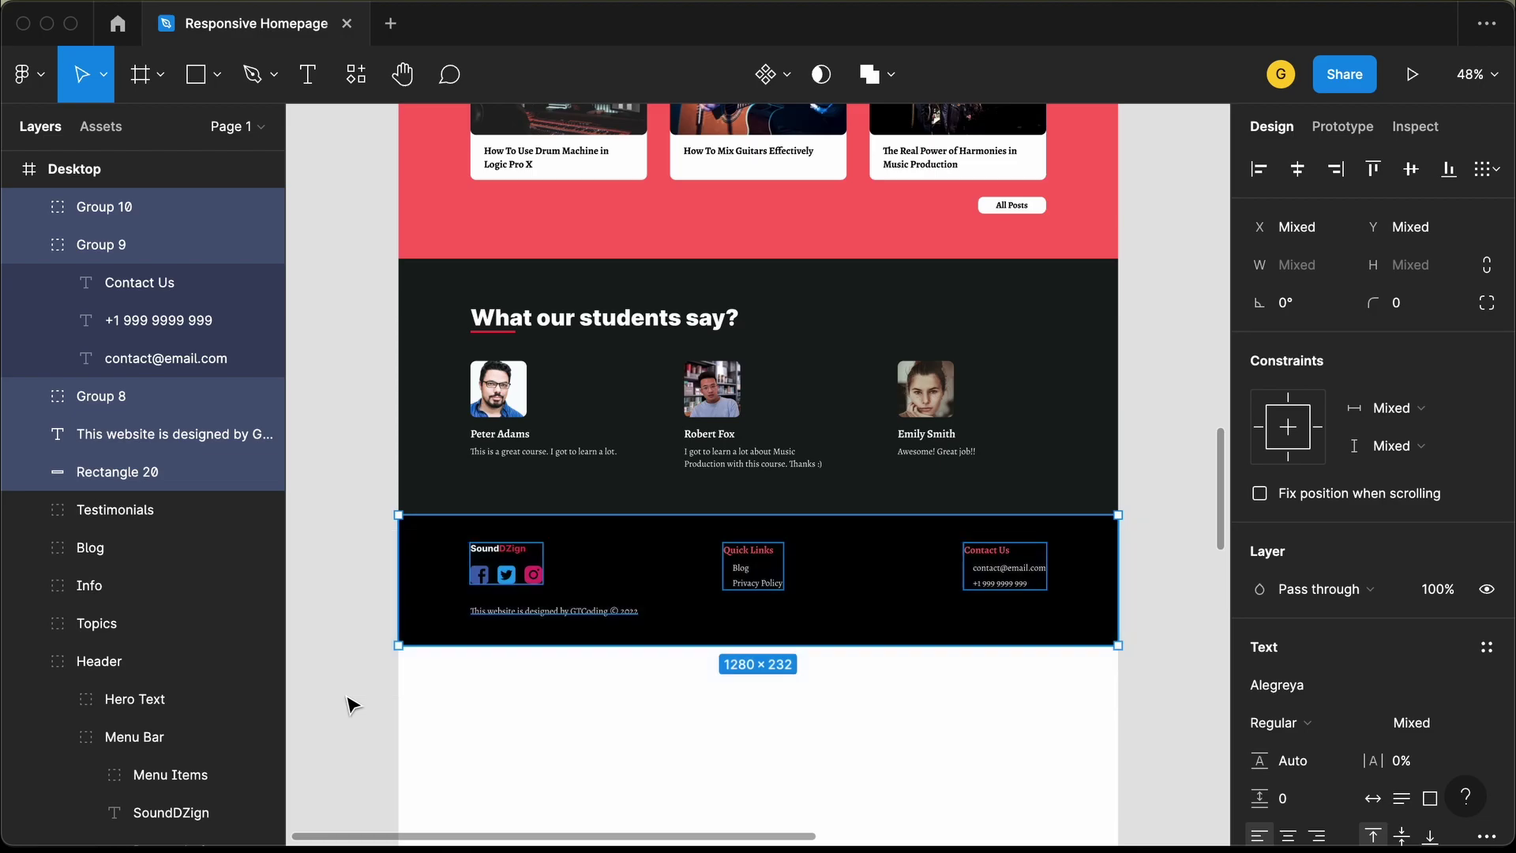
key(super+g)
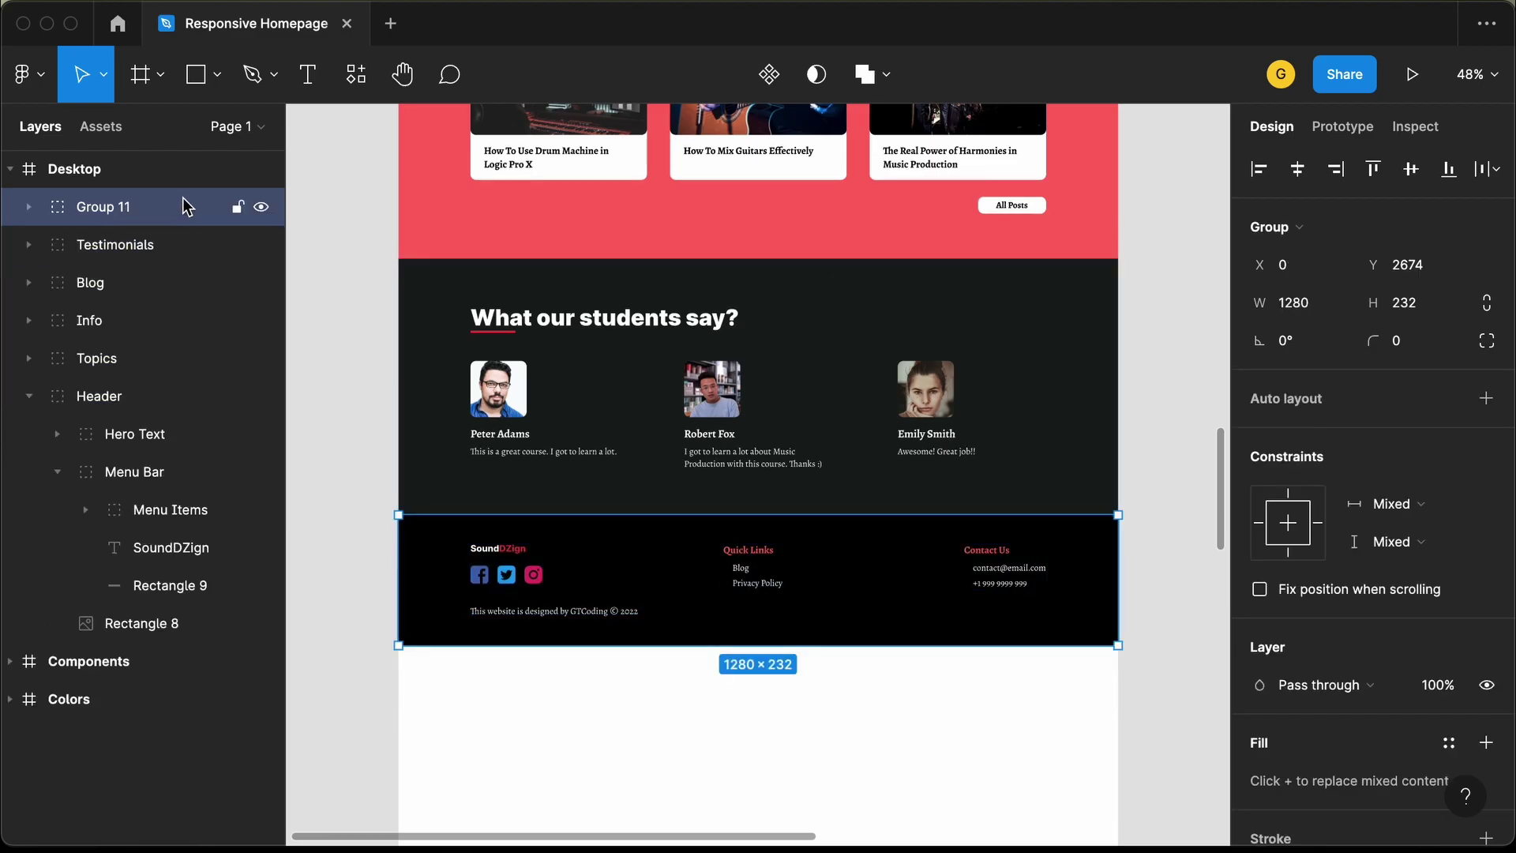
double_click(103, 207)
text(Footer)
key(Return)
scroll(401, 542, down, 3)
click(400, 542)
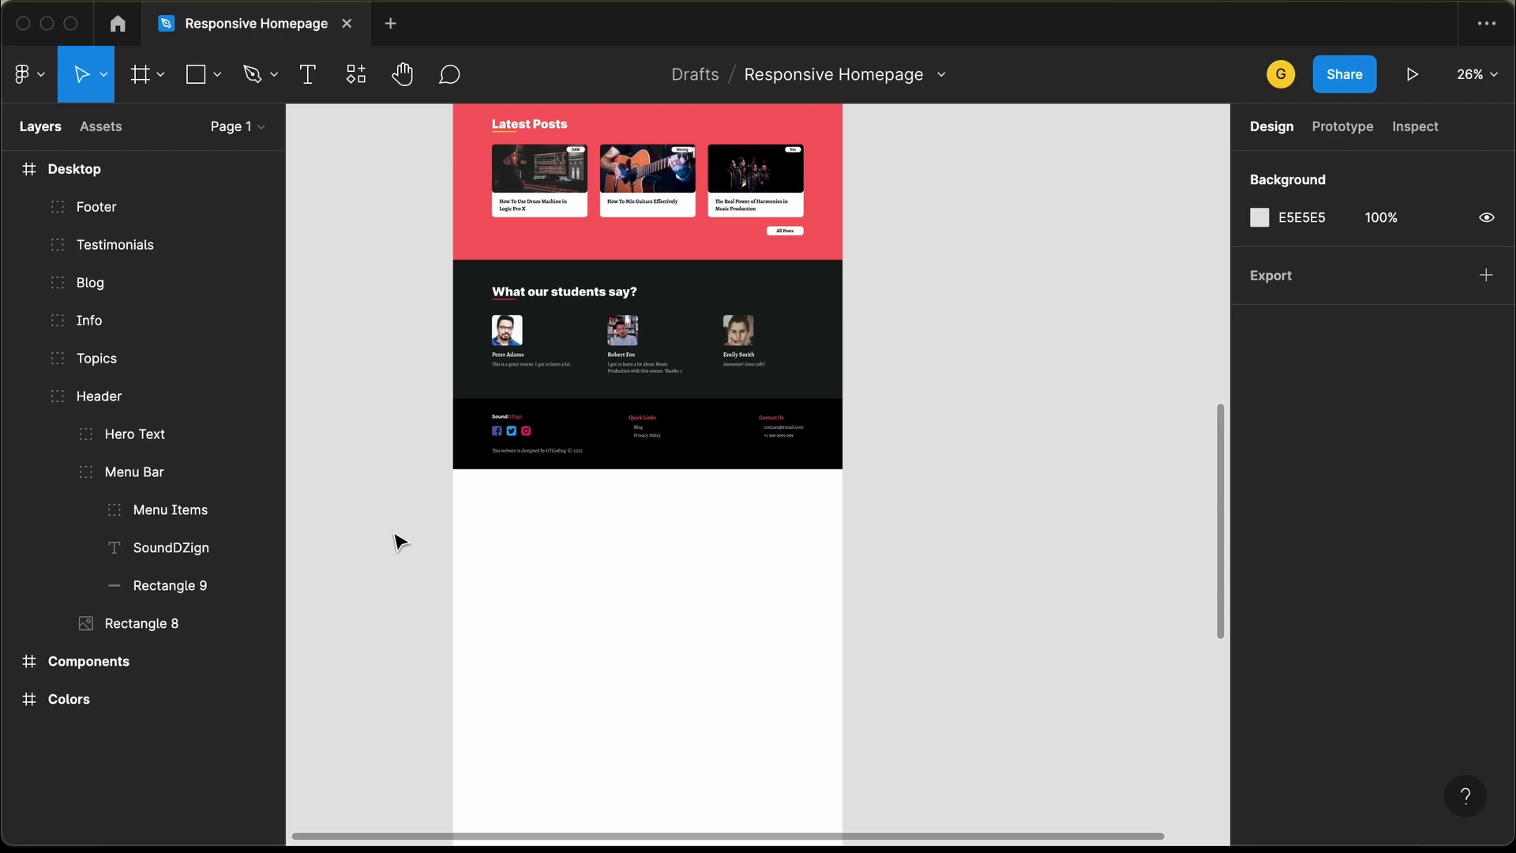
Try resizing the Desktop frame's height, then restore it
click(670, 567)
scroll(670, 567, down, 10)
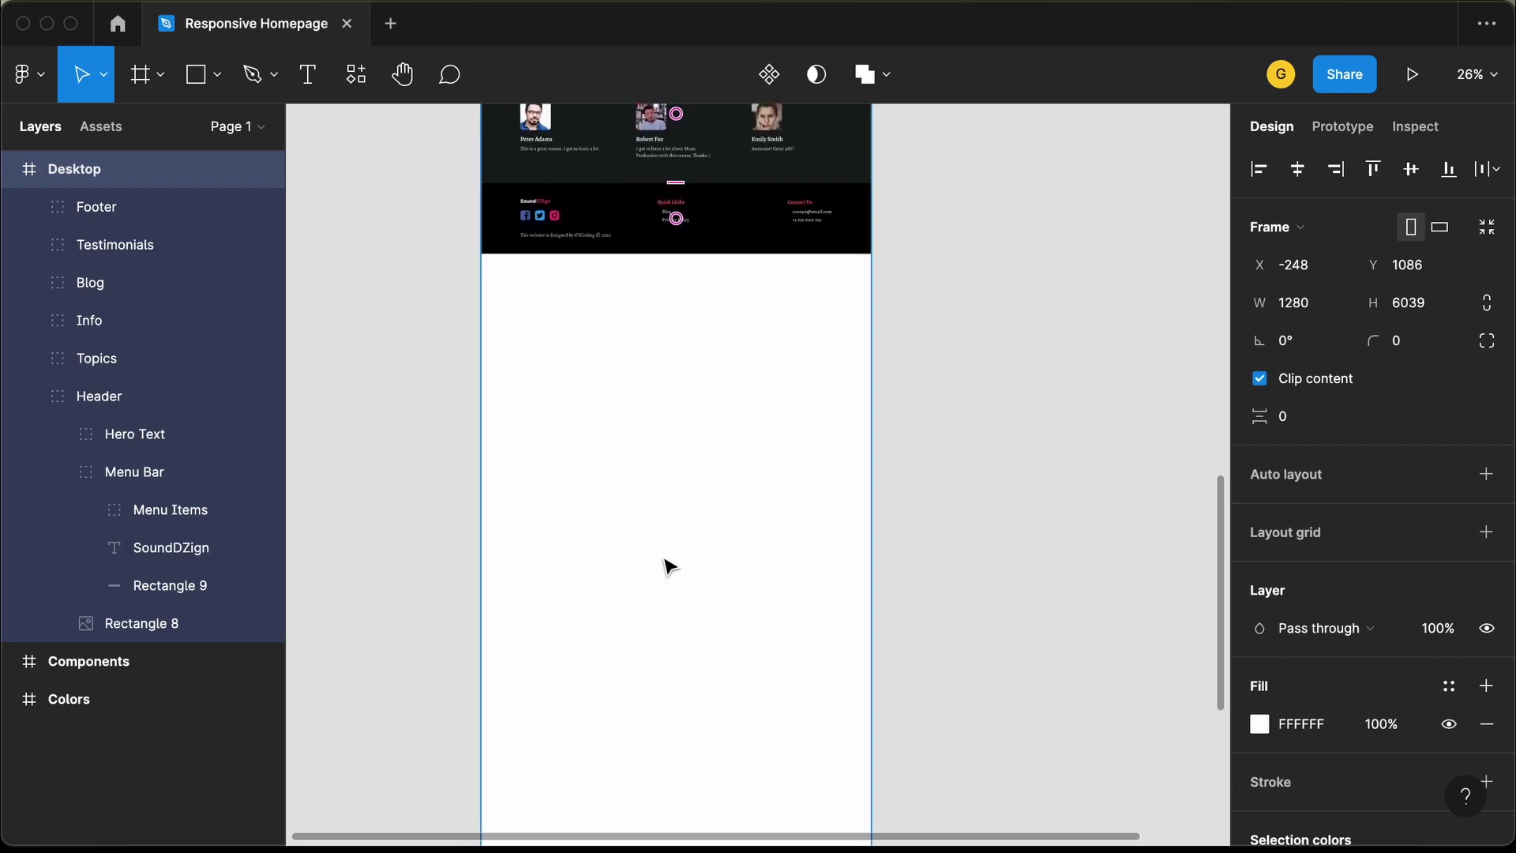
scroll(670, 567, down, 5)
scroll(666, 566, up, 2)
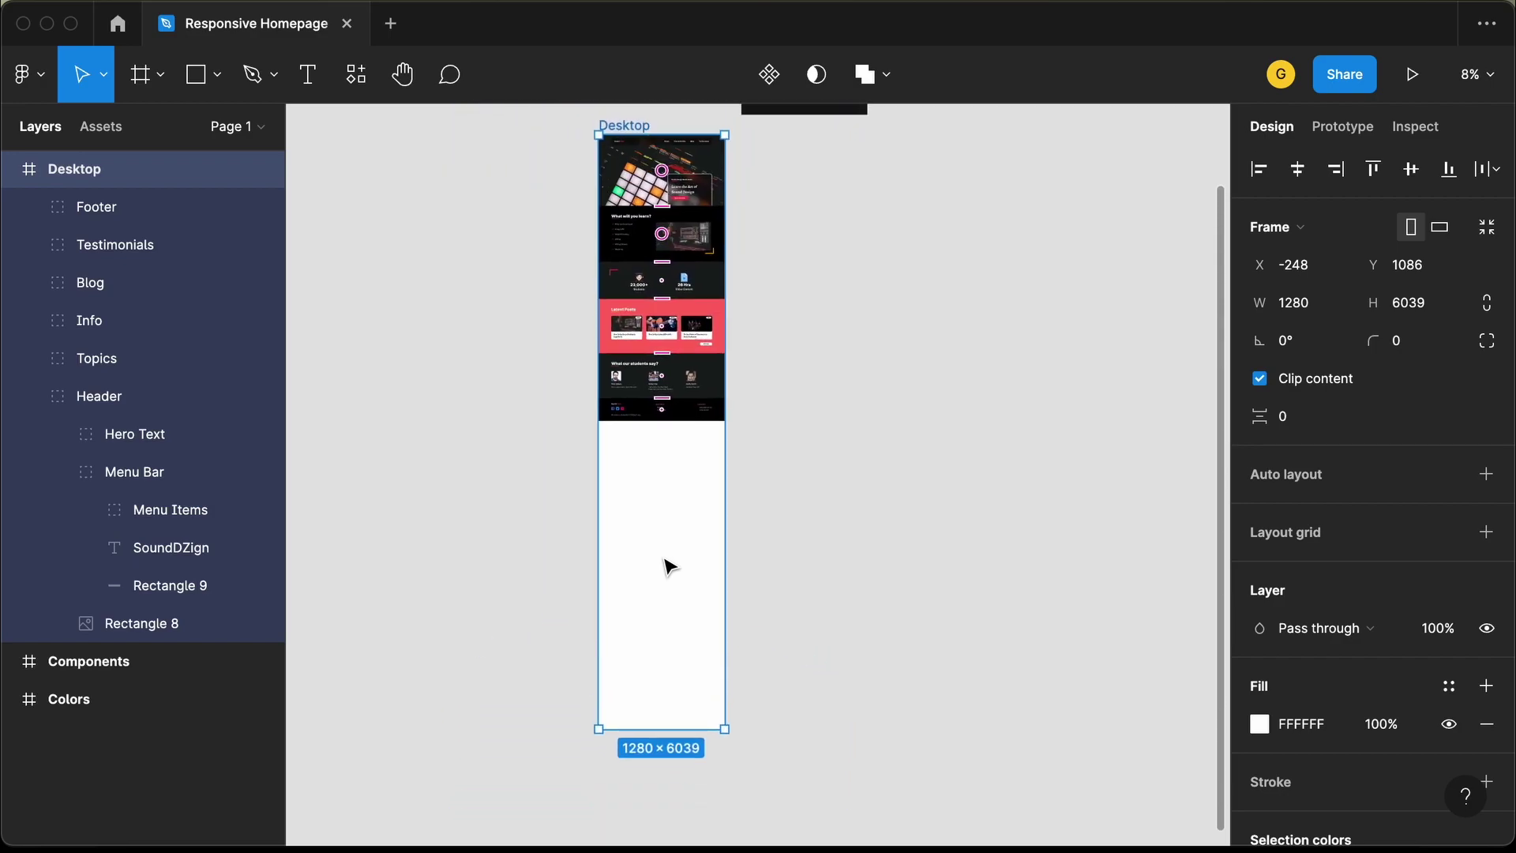
scroll(673, 732, up, 3)
drag(673, 731, 735, 765)
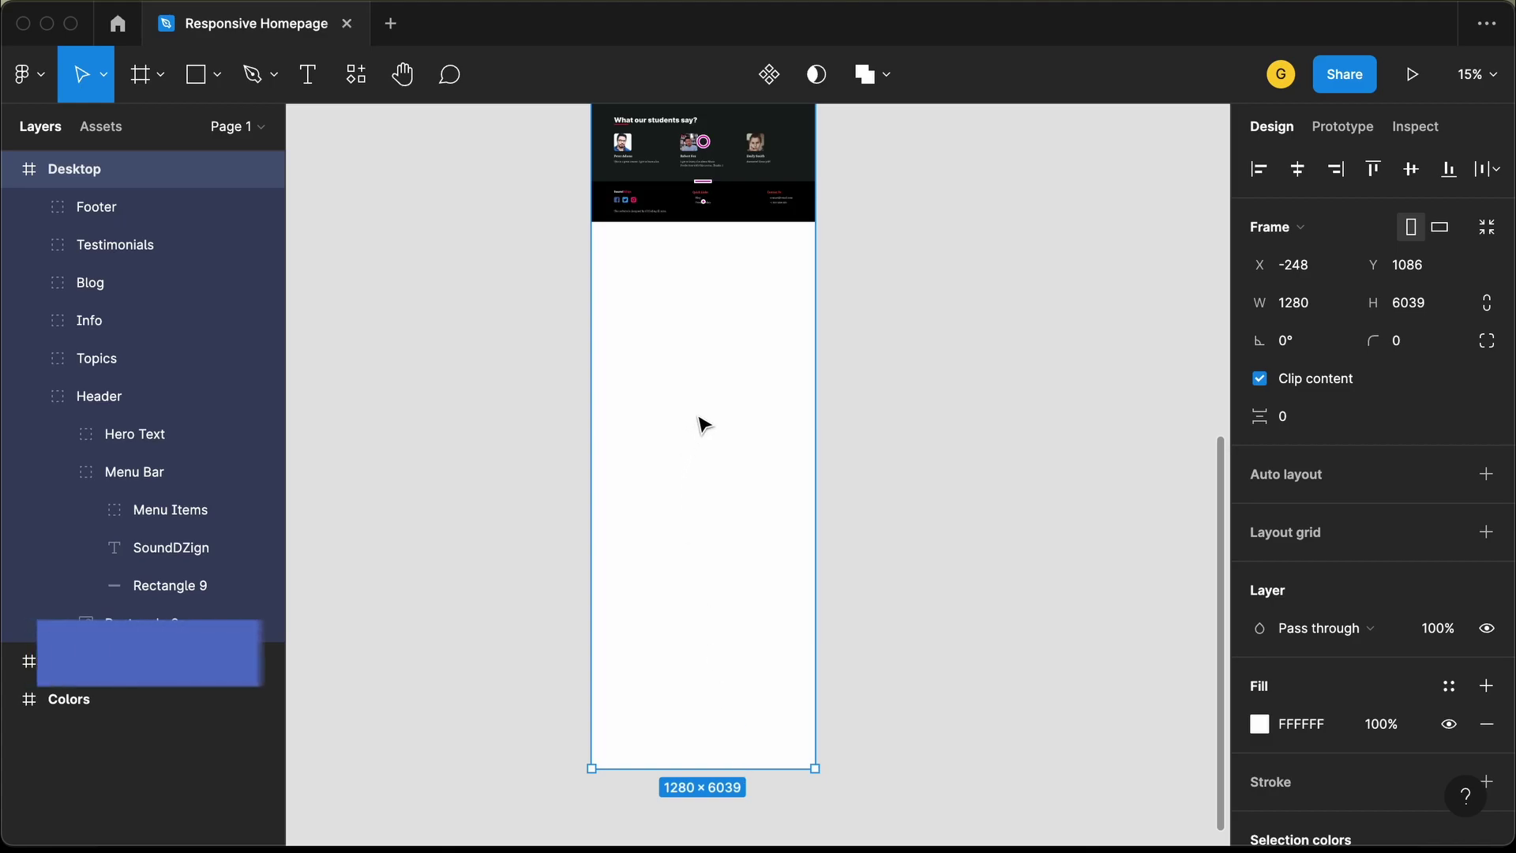
scroll(661, 298, up, 3)
scroll(662, 263, up, 10)
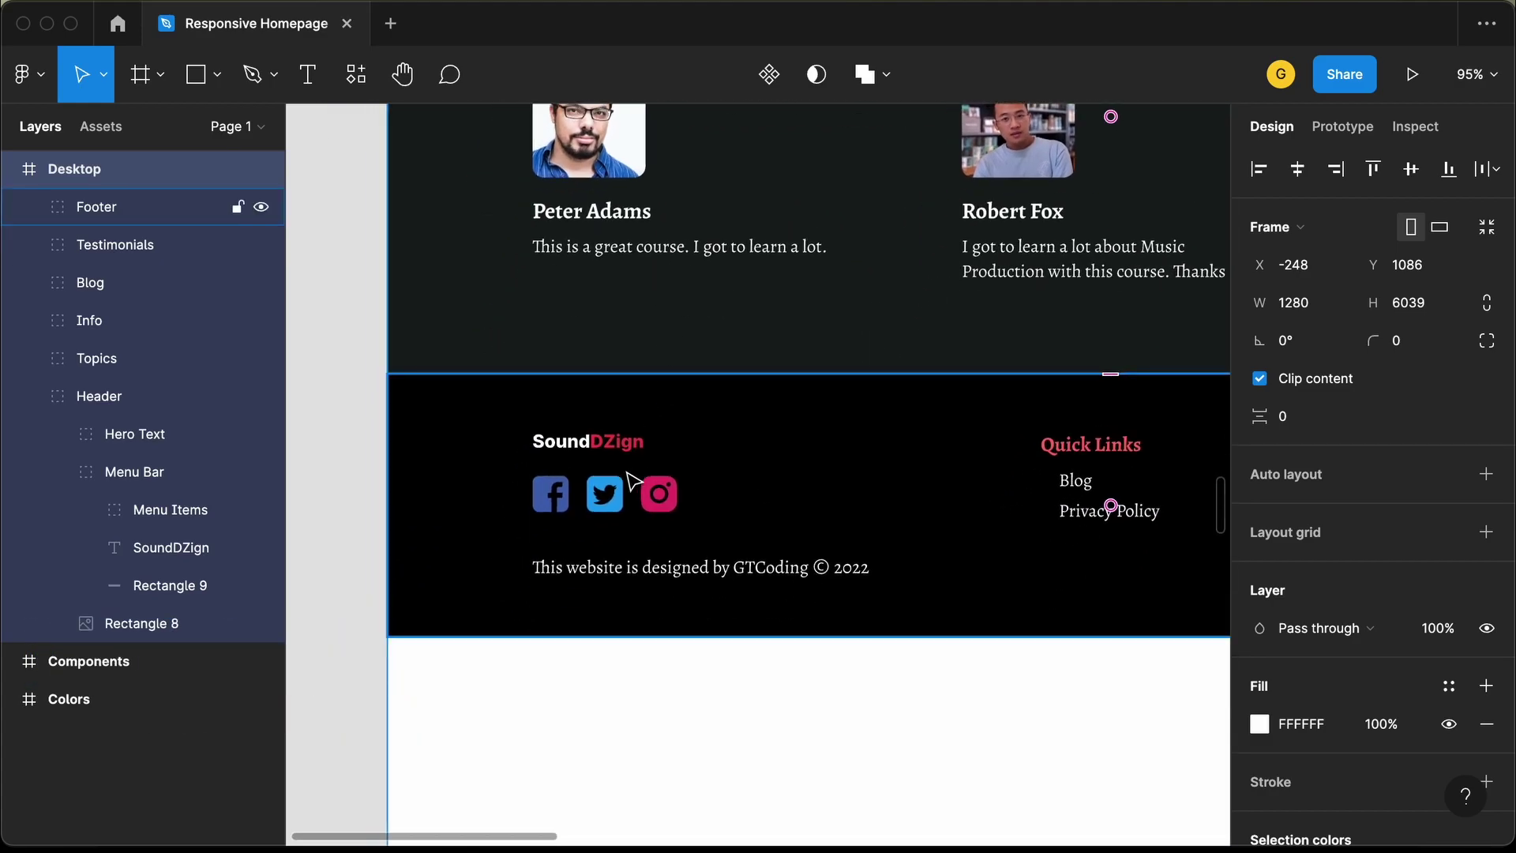
Set the Social icons group's constraints to Left and Top
double_click(627, 485)
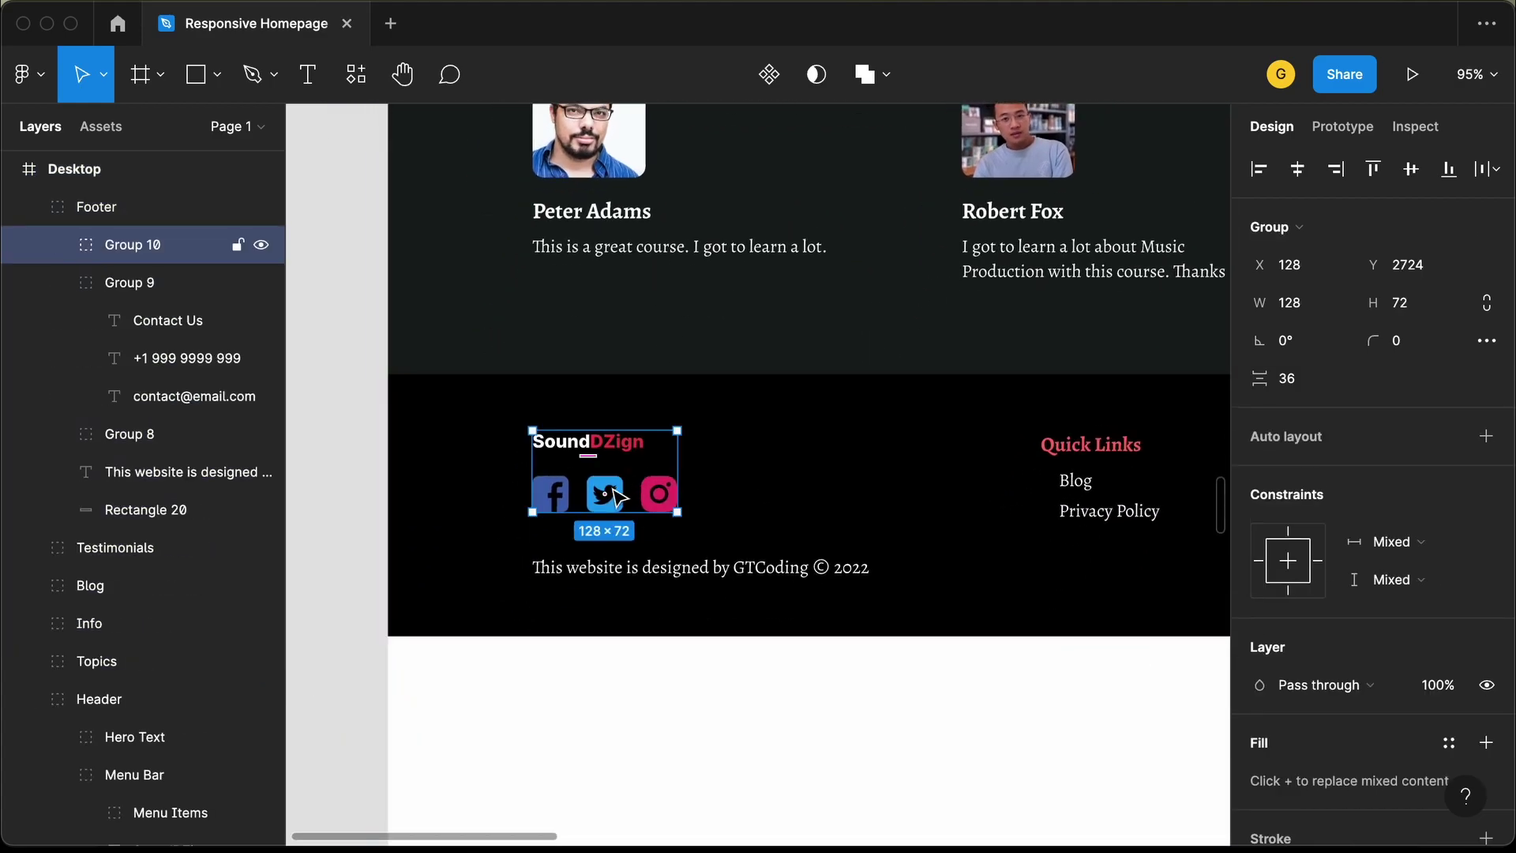
click(615, 495)
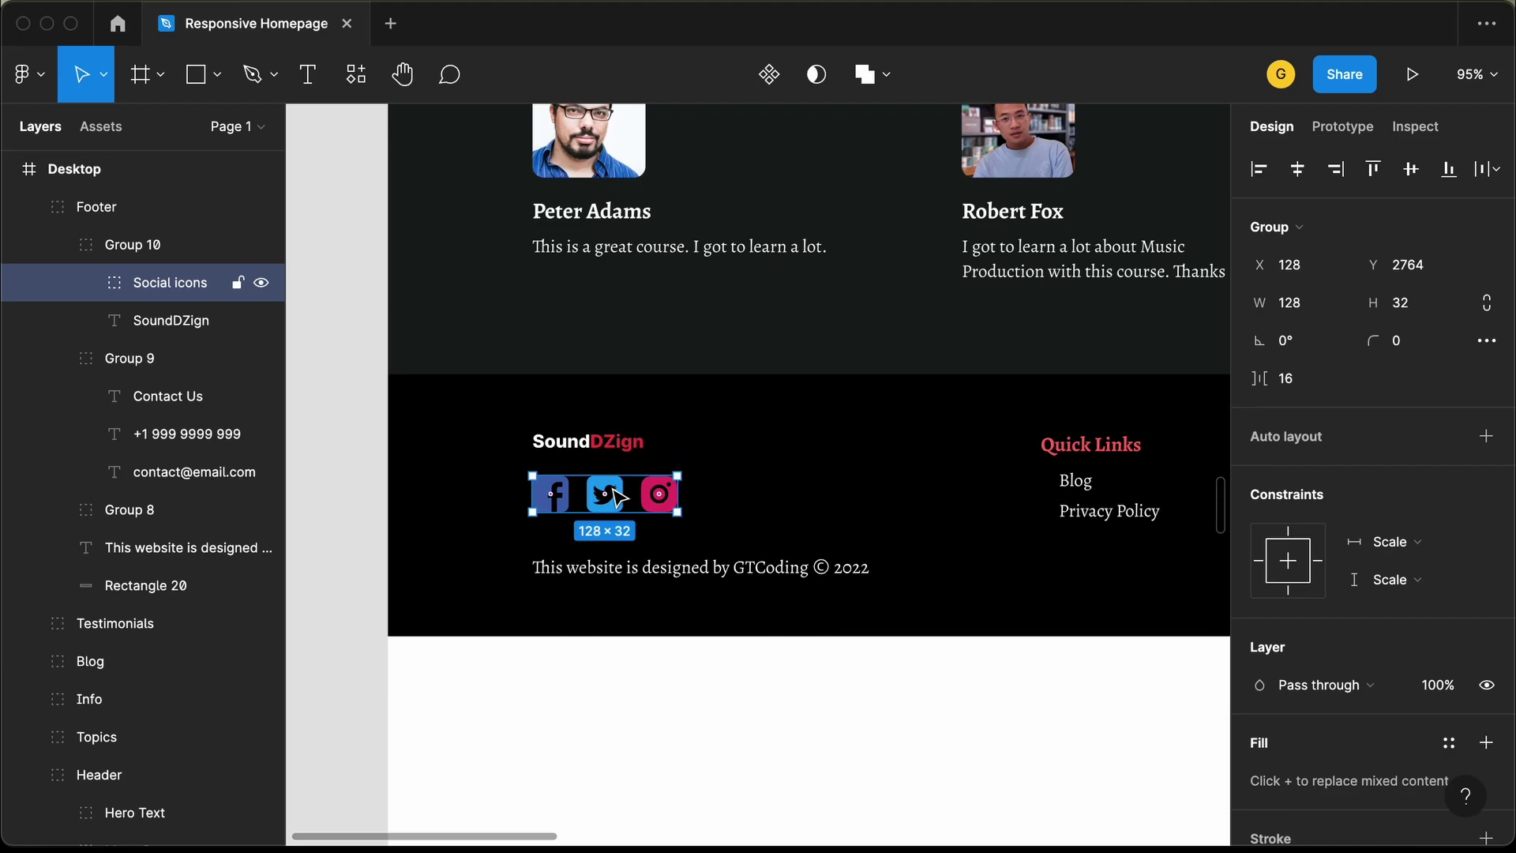
click(1259, 562)
click(1287, 531)
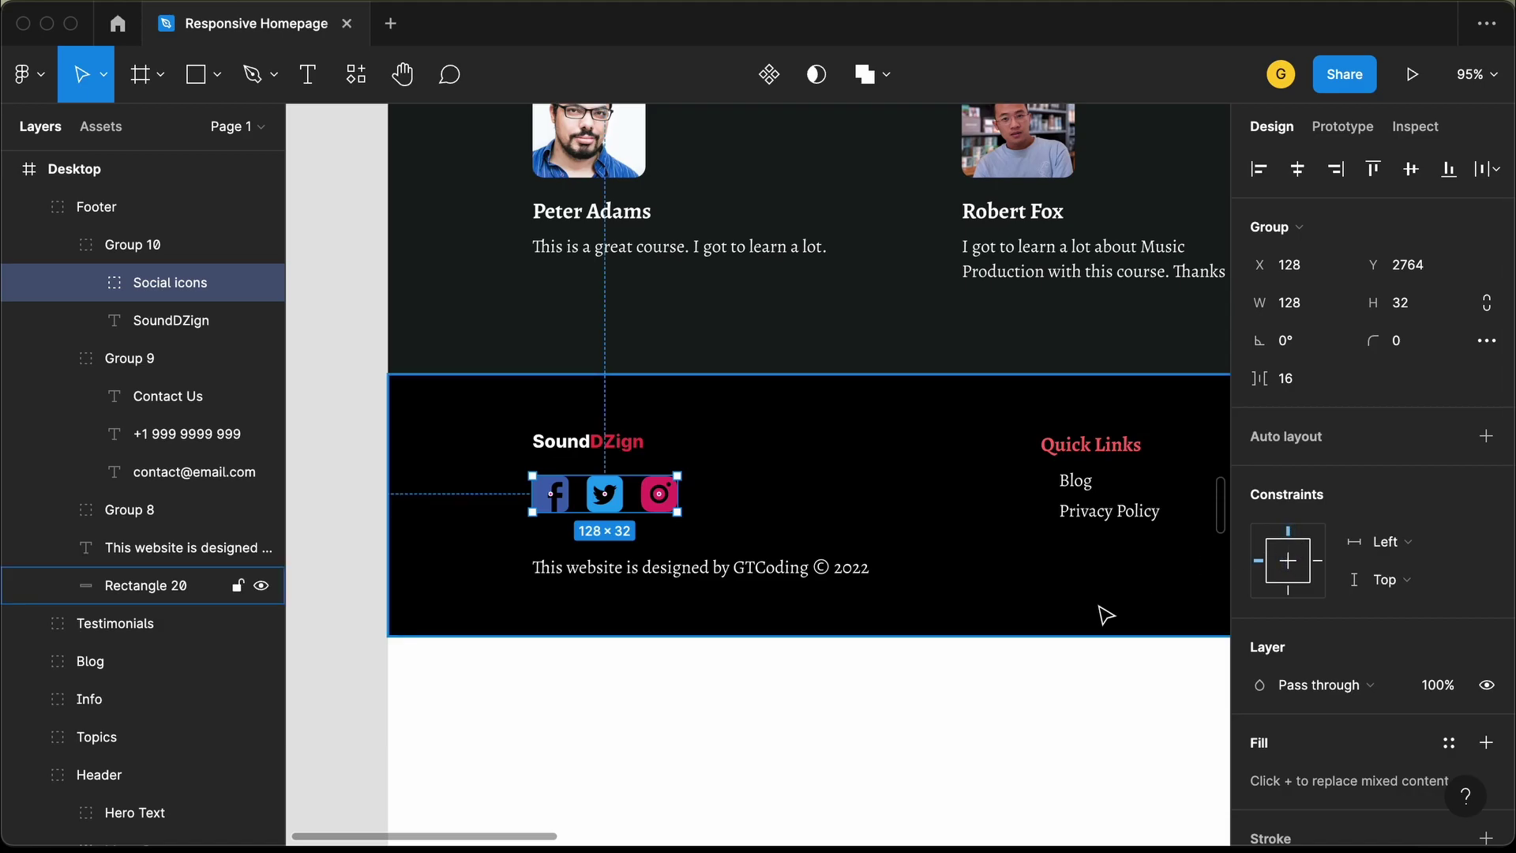
scroll(1103, 612, down, 10)
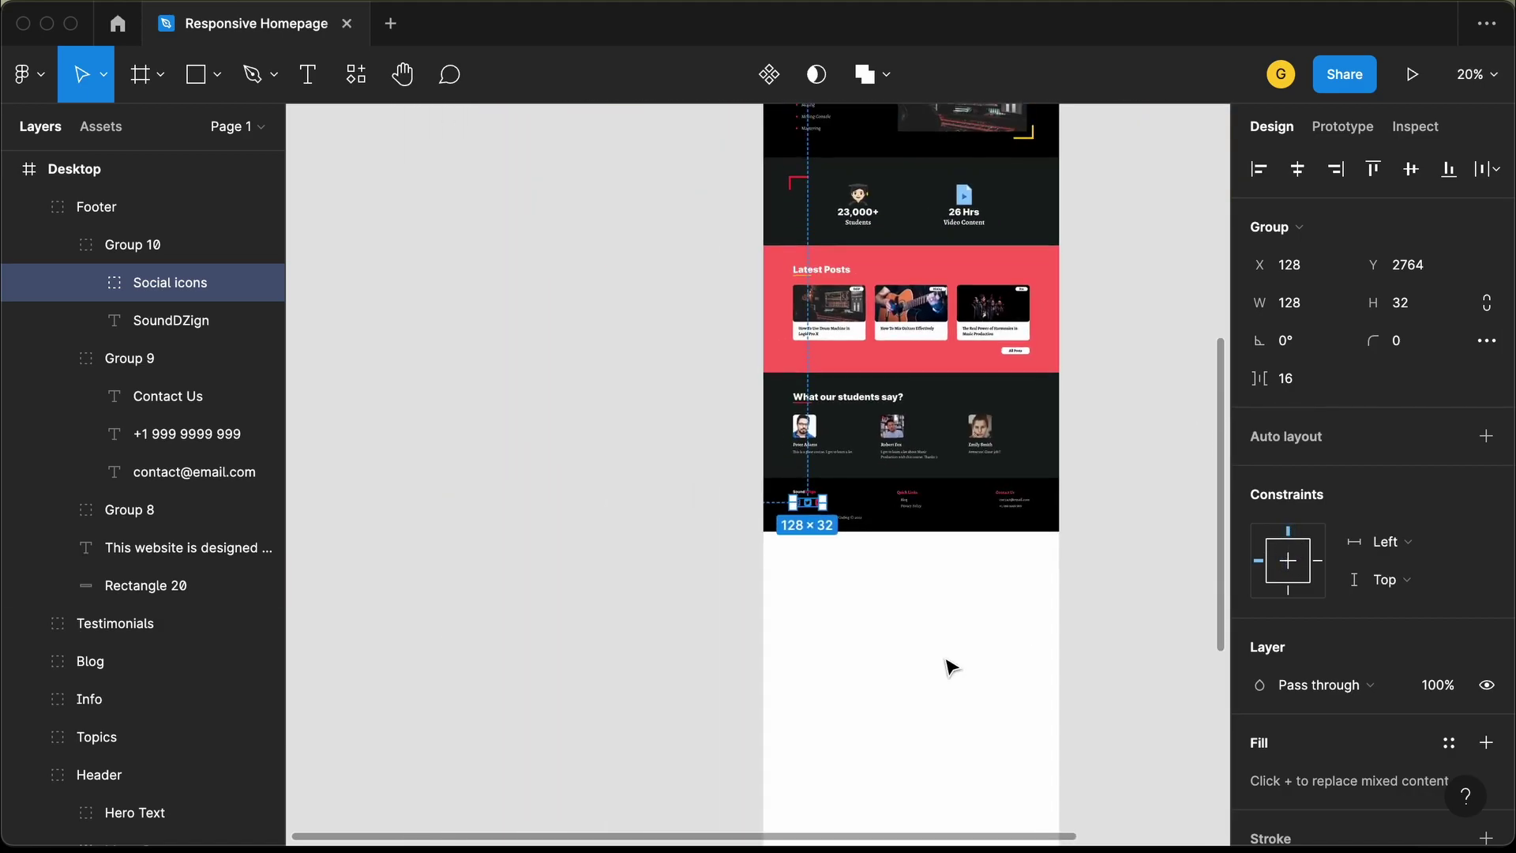
scroll(950, 667, down, 2)
scroll(951, 667, right, 2)
click(947, 667)
Shorten the Desktop frame to 1280×3005 so it ends just below the footer
click(868, 648)
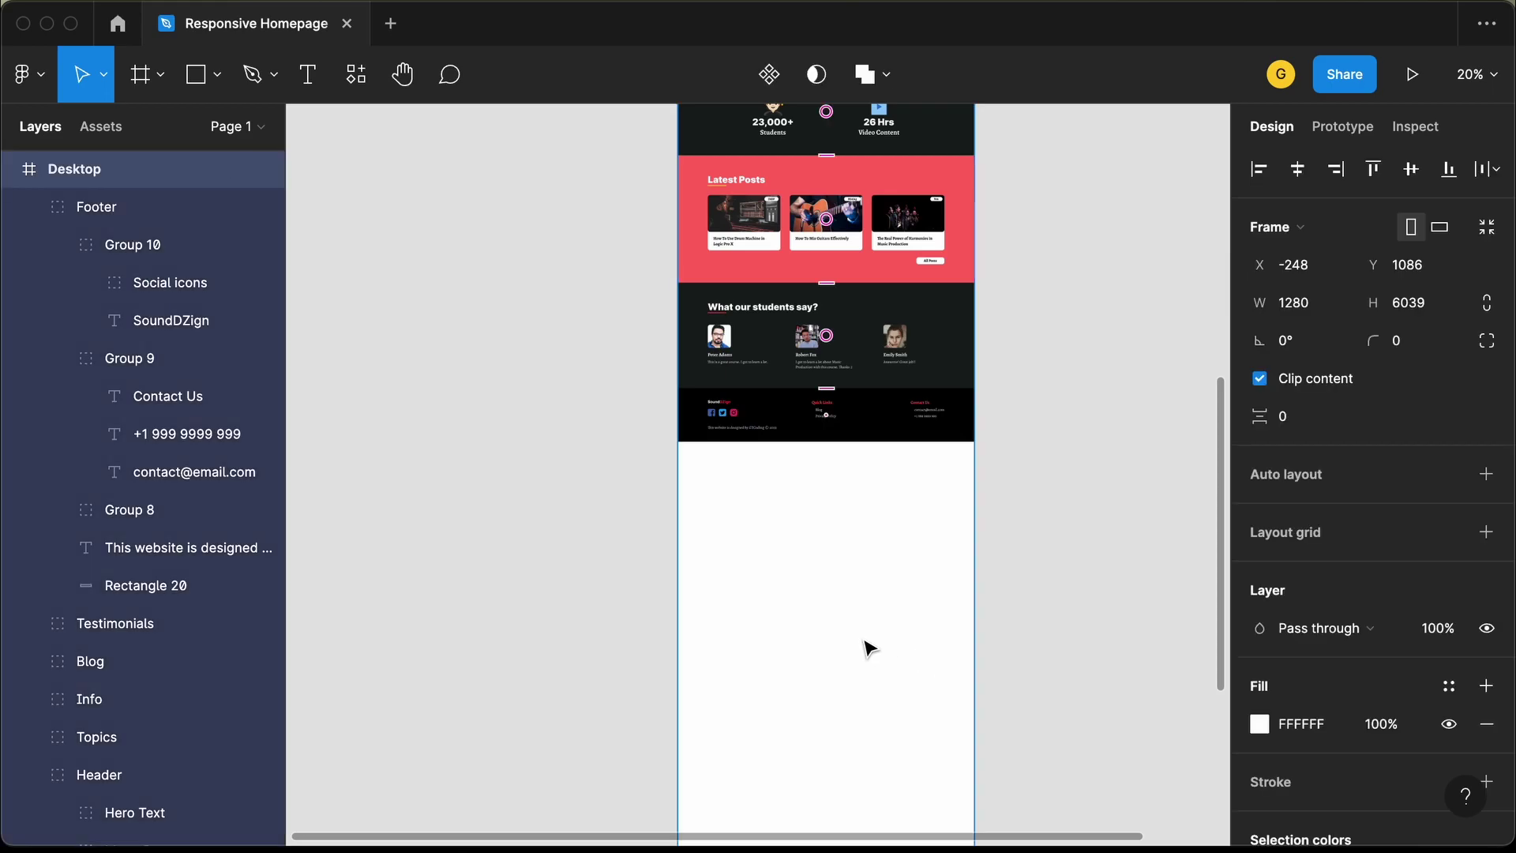
scroll(868, 648, down, 3)
scroll(869, 647, right, 1)
scroll(867, 647, down, 5)
scroll(837, 695, down, 2)
drag(797, 738, 798, 388)
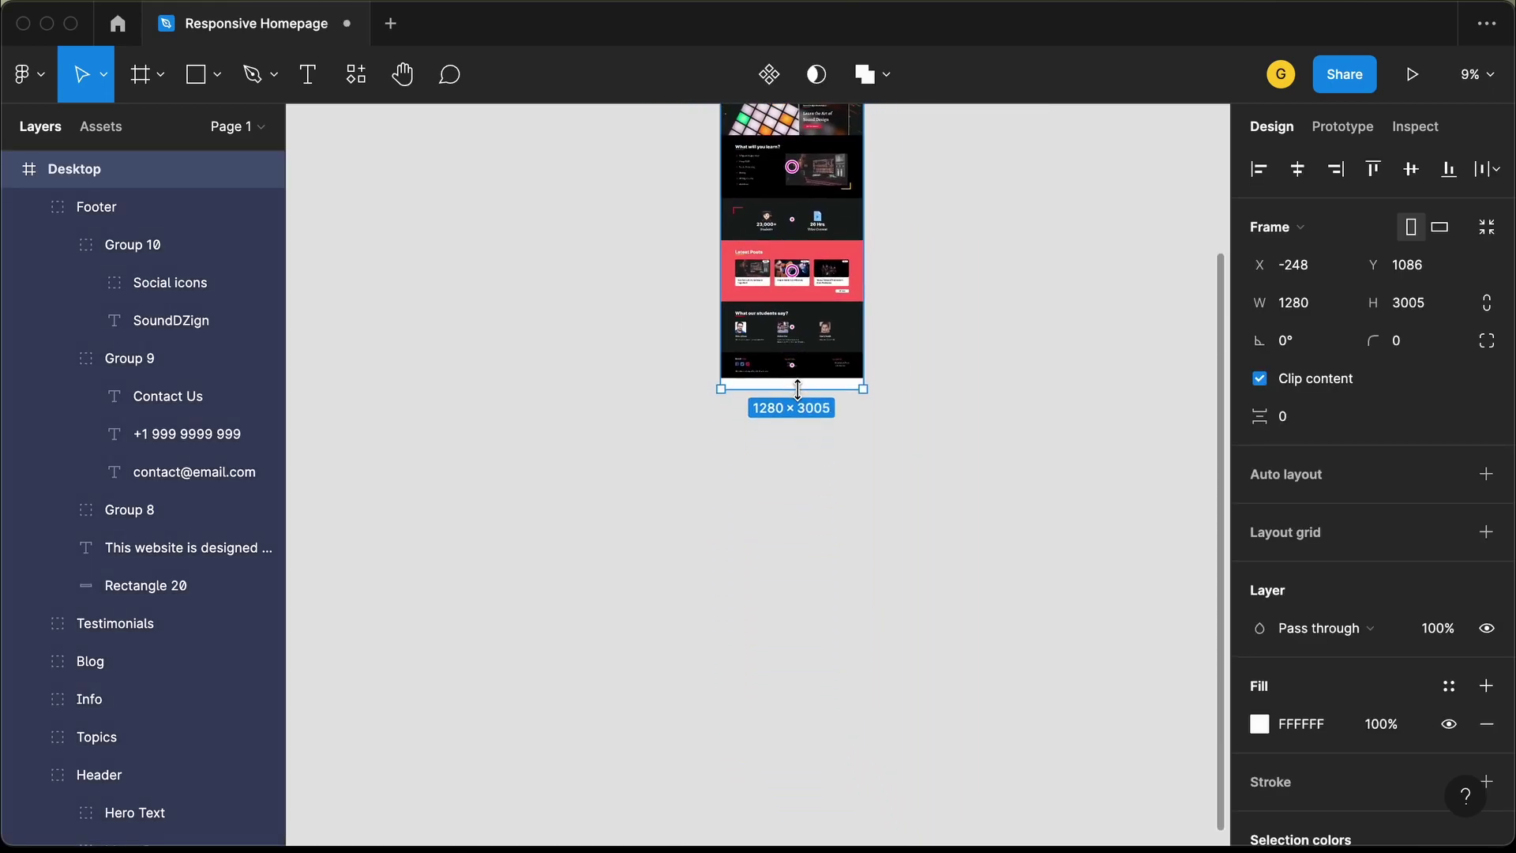
scroll(920, 289, up, 2)
click(921, 289)
scroll(892, 235, up, 10)
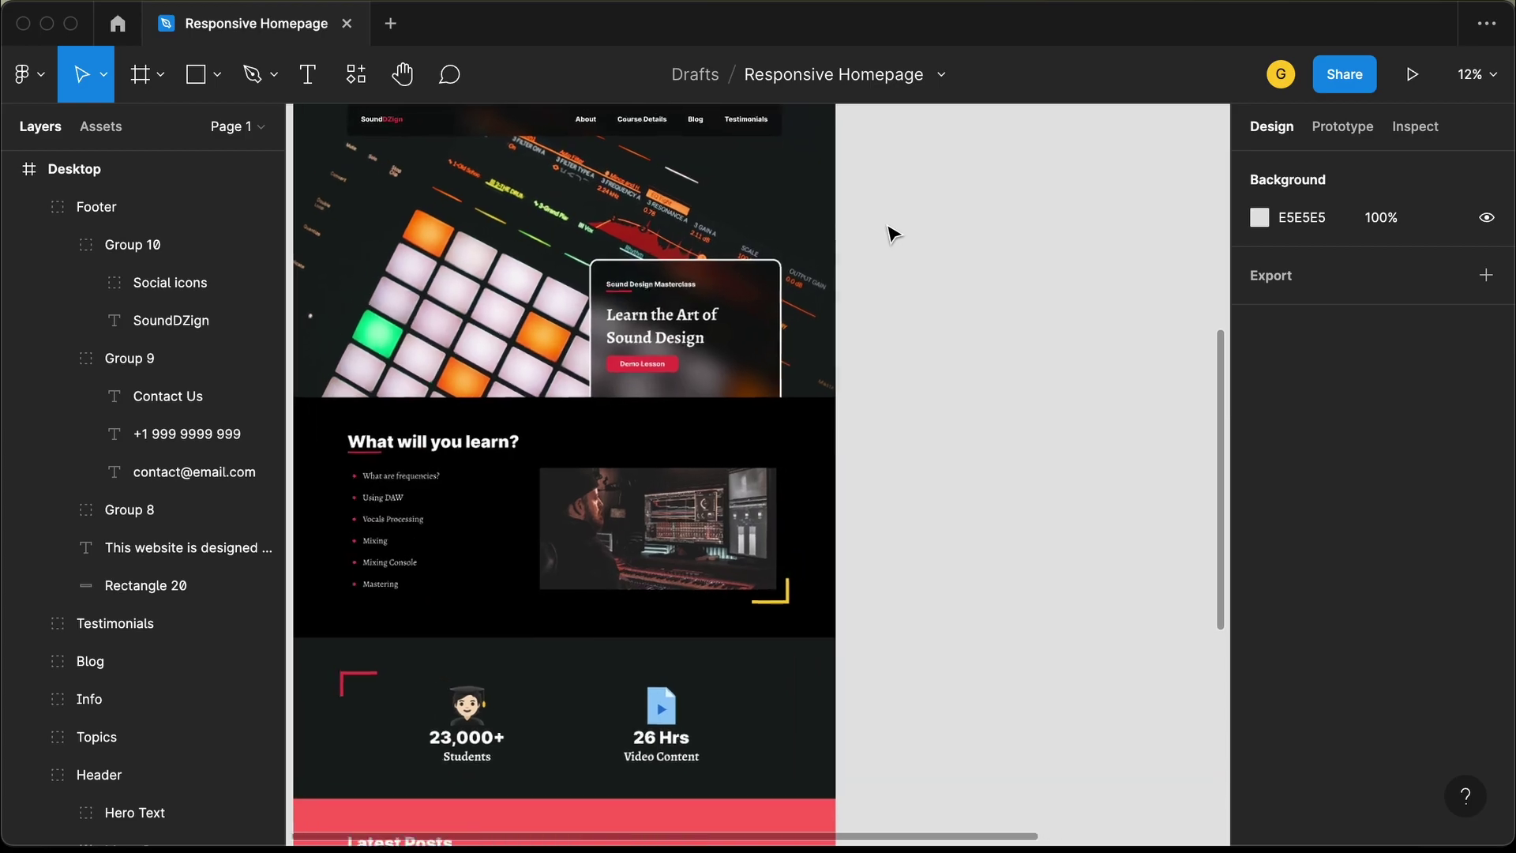
scroll(894, 235, down, 4)
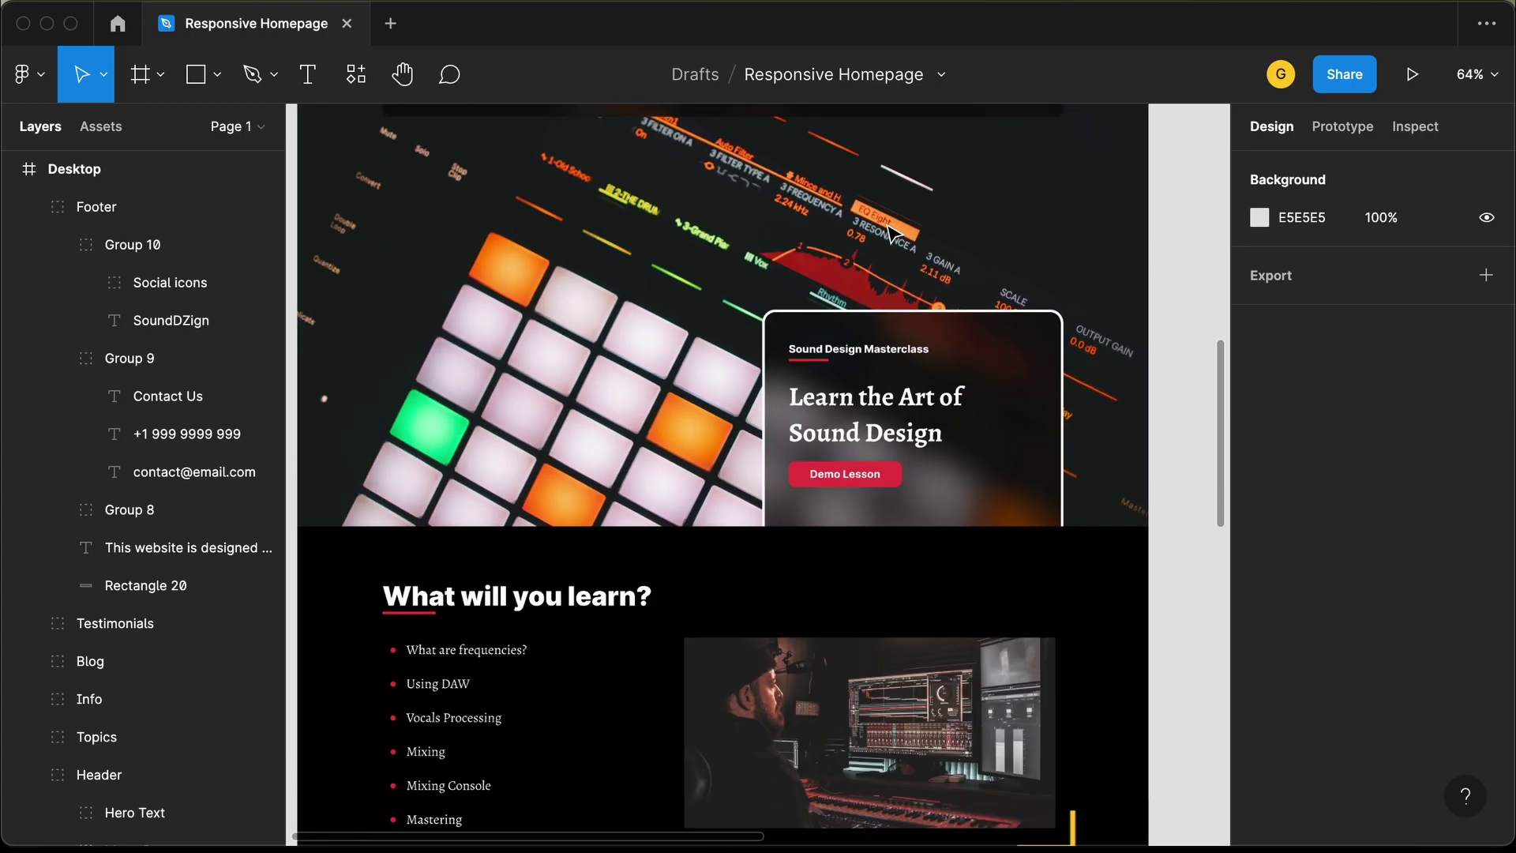
scroll(894, 234, down, 15)
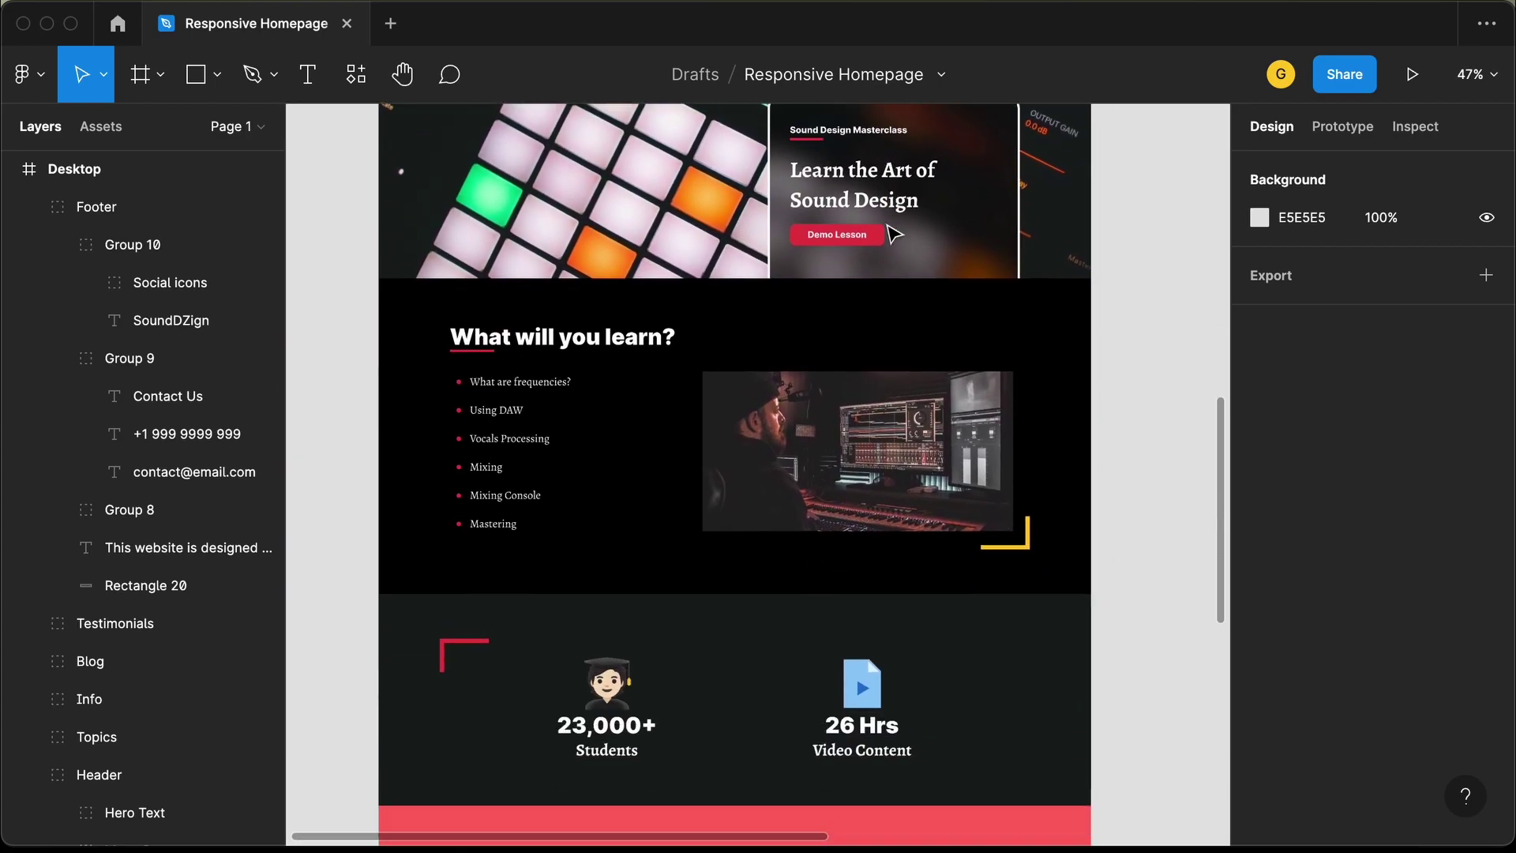
scroll(894, 235, up, 12)
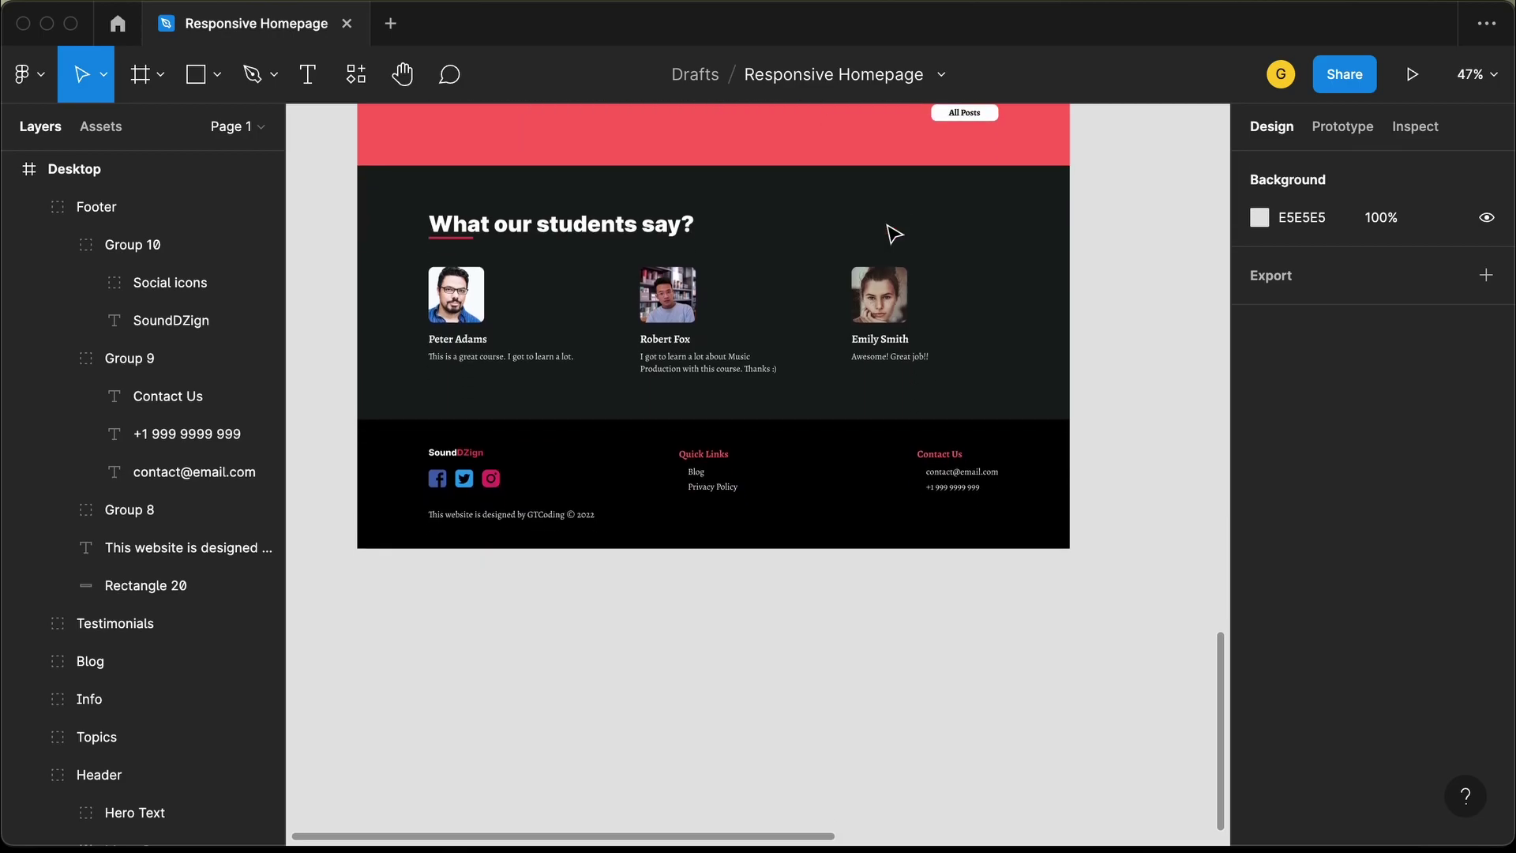
scroll(894, 235, down, 5)
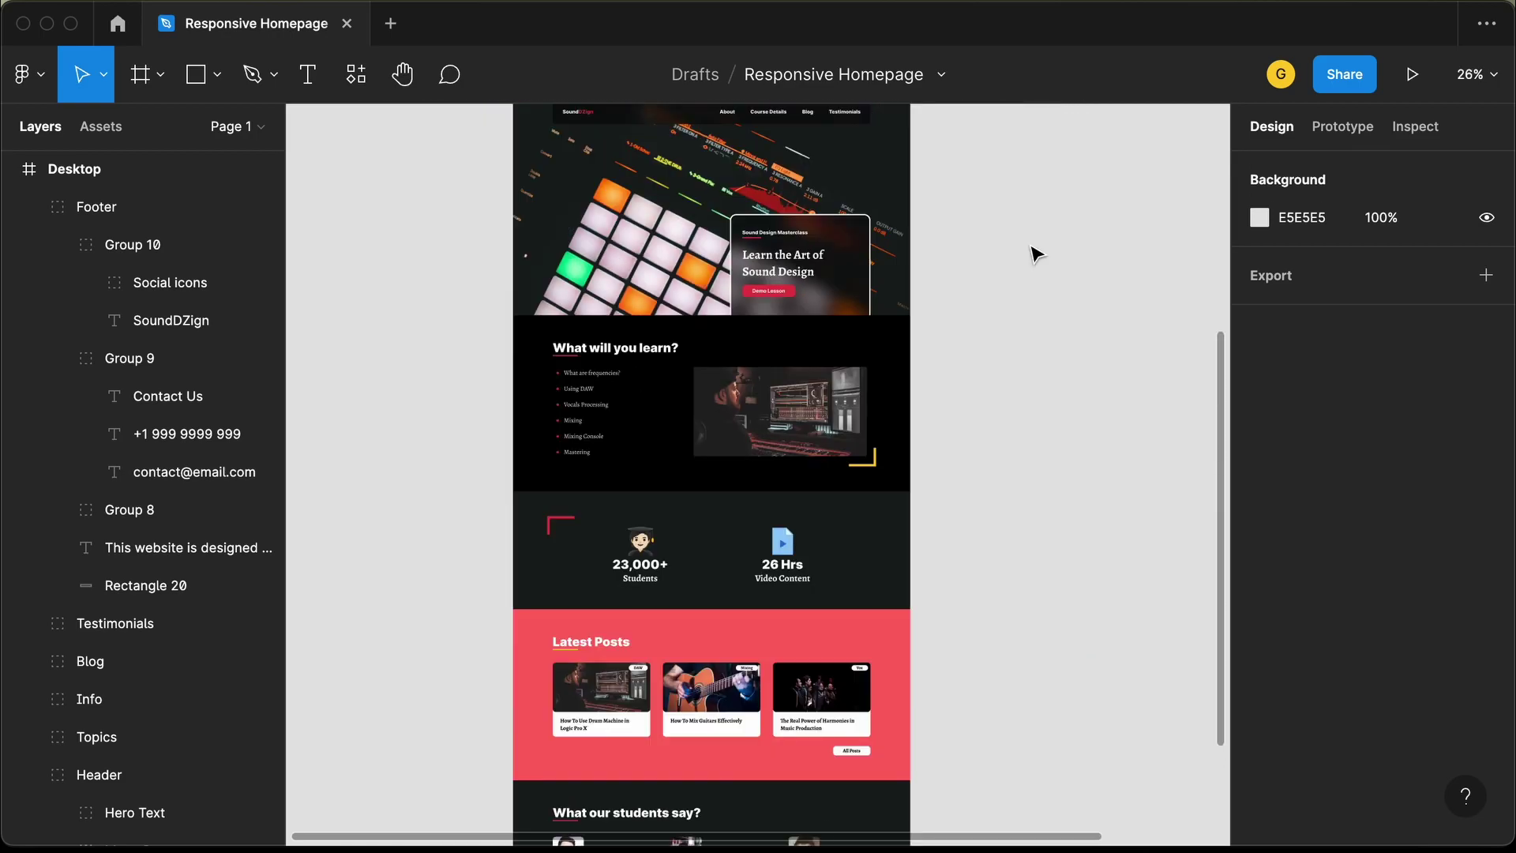